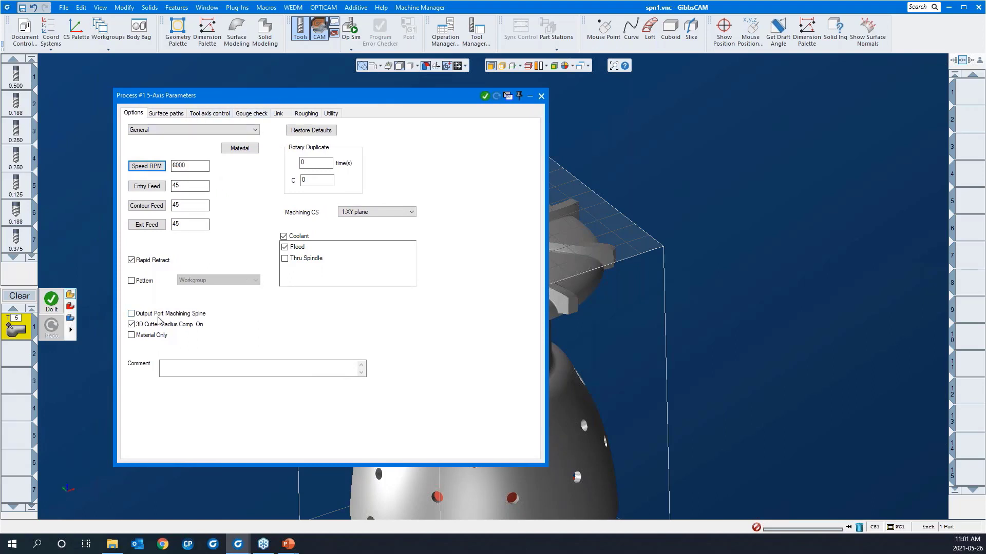
- Turn off 3D cutter radius compensation and base the surface path calculation on Surfaces
{"action": "left_click", "coordinate": [133, 324]}
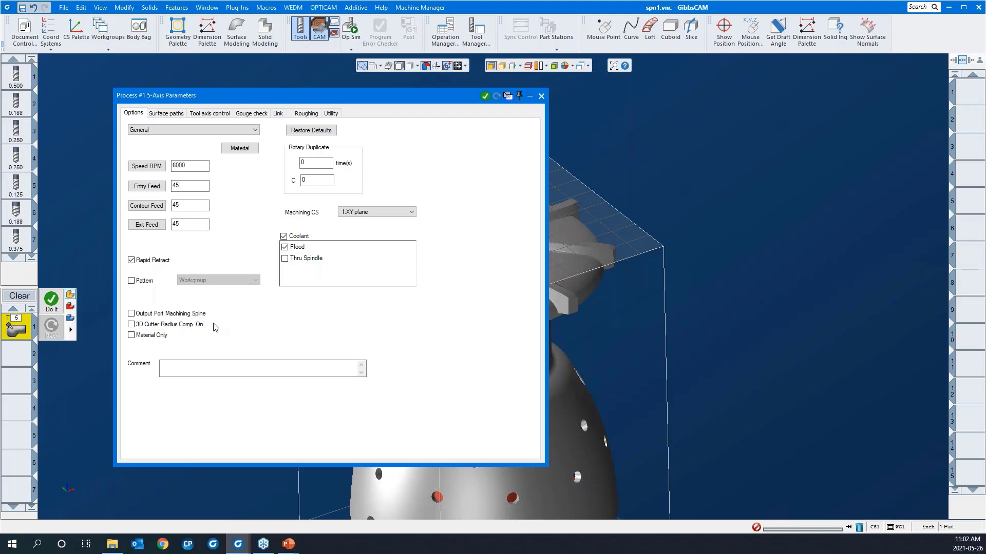
{"action": "left_click", "coordinate": [170, 114]}
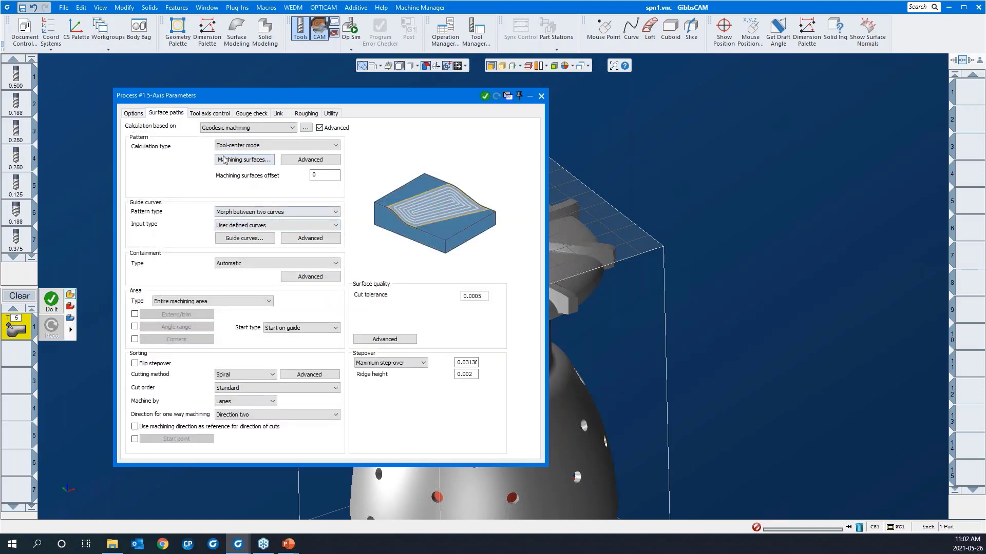
{"action": "left_click", "coordinate": [223, 159]}
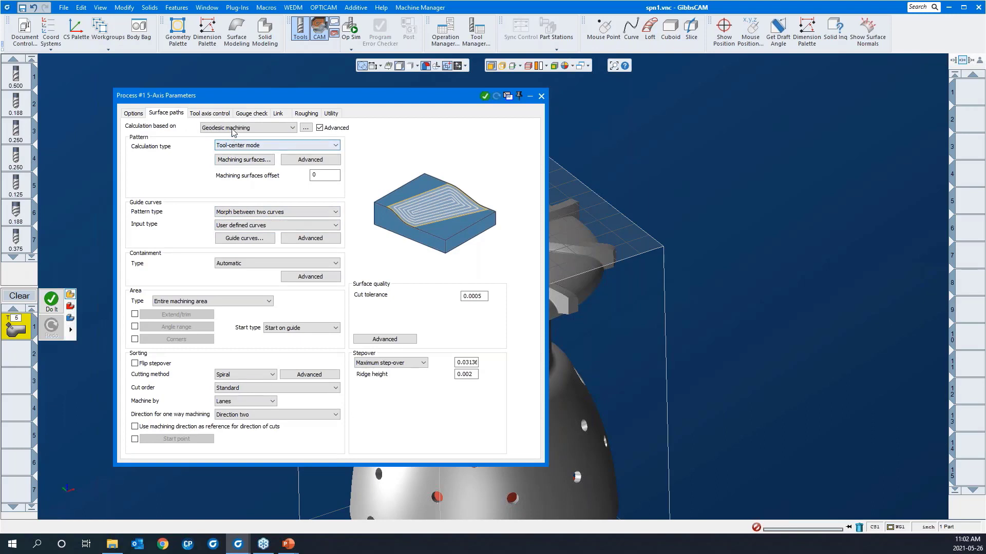
{"action": "left_click", "coordinate": [229, 128]}
{"action": "left_click", "coordinate": [226, 137]}
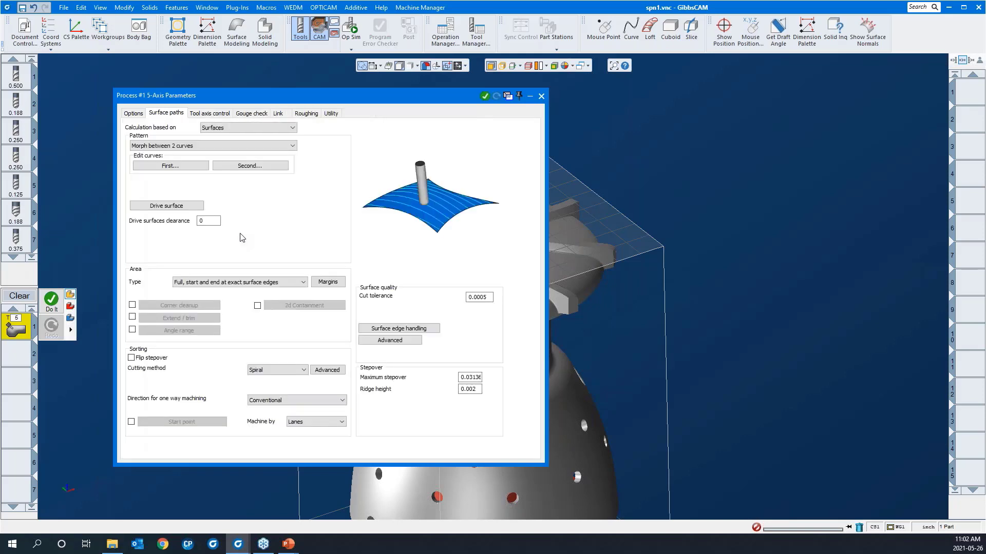
- Review the drive surfaces clearance, cut tolerance, maximum stepover and ridge height settings
{"action": "left_click", "coordinate": [211, 224]}
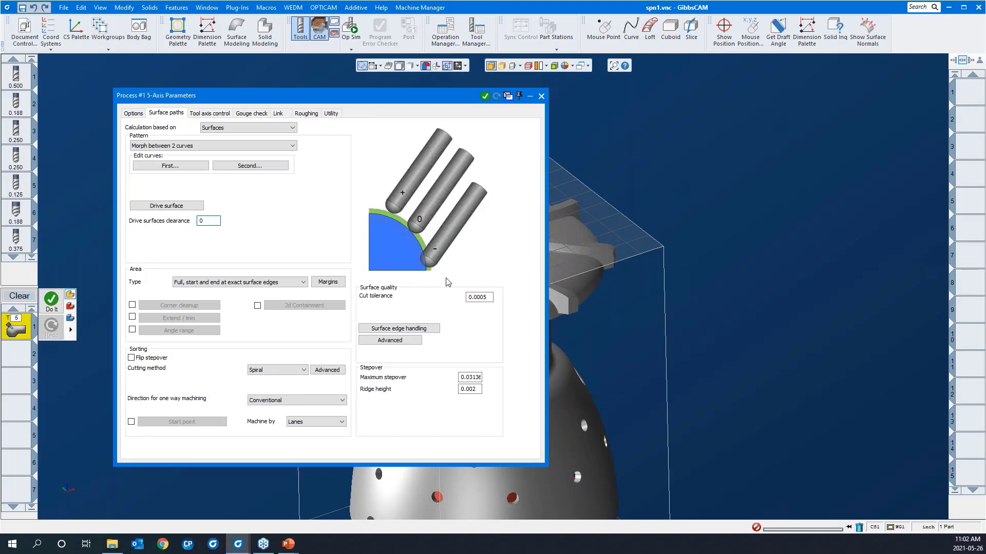
{"action": "left_click", "coordinate": [472, 300]}
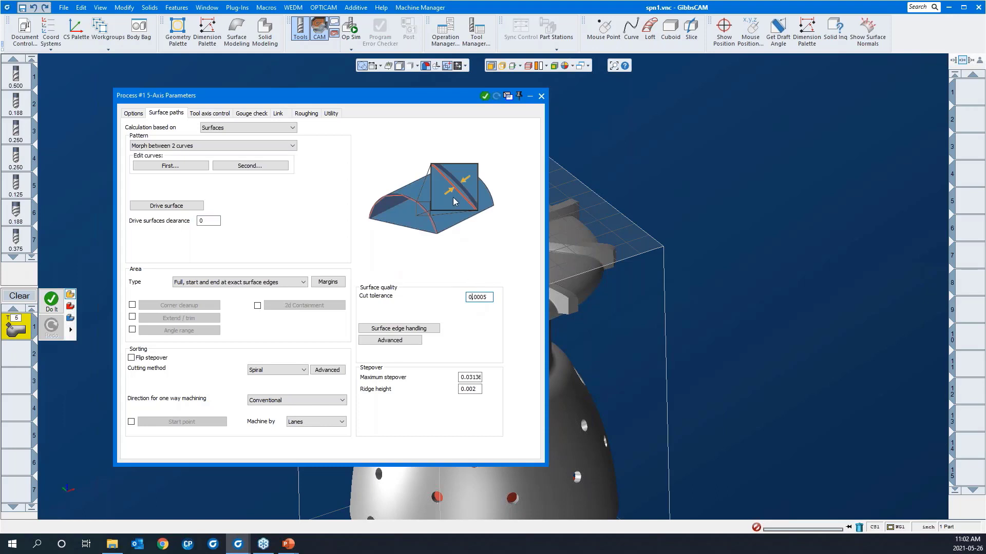
{"action": "left_click", "coordinate": [469, 378]}
{"action": "left_click", "coordinate": [467, 389]}
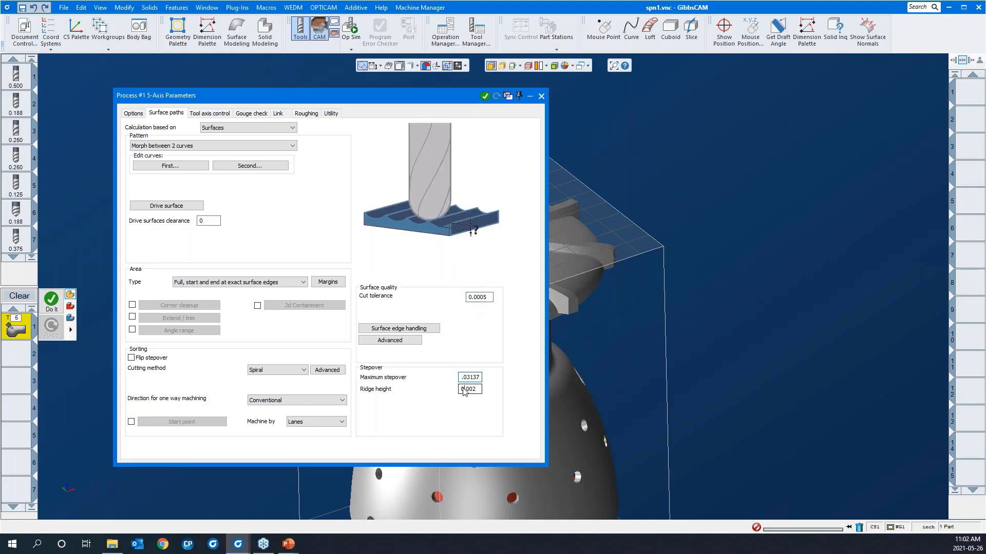
- Set the tool axis output format to 5 Axis
{"action": "left_click", "coordinate": [216, 113]}
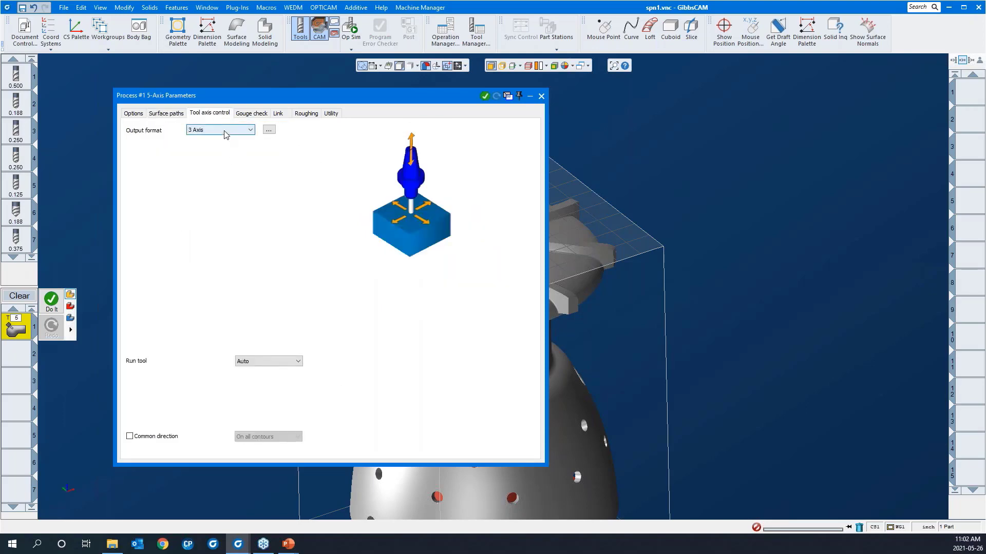
{"action": "left_click", "coordinate": [224, 130]}
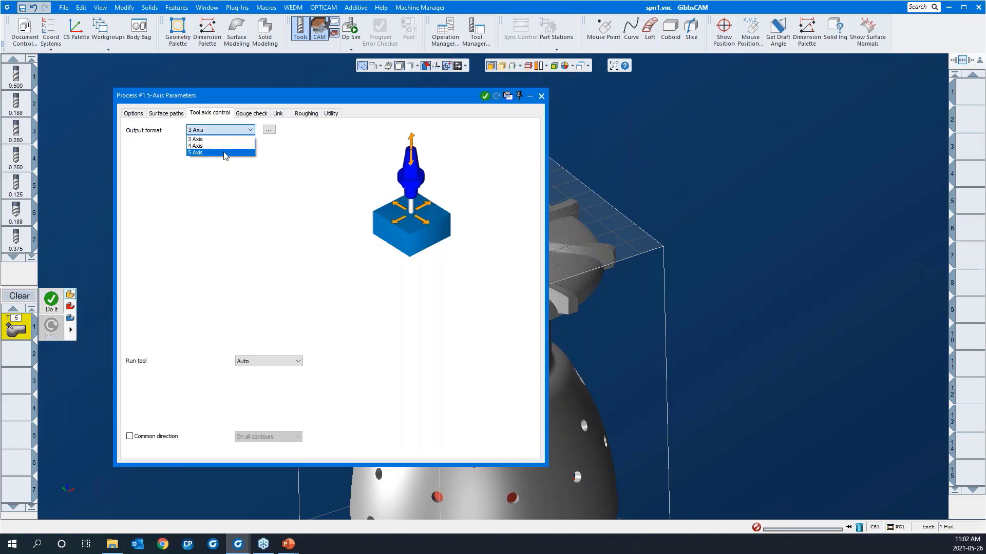
{"action": "left_click", "coordinate": [224, 154]}
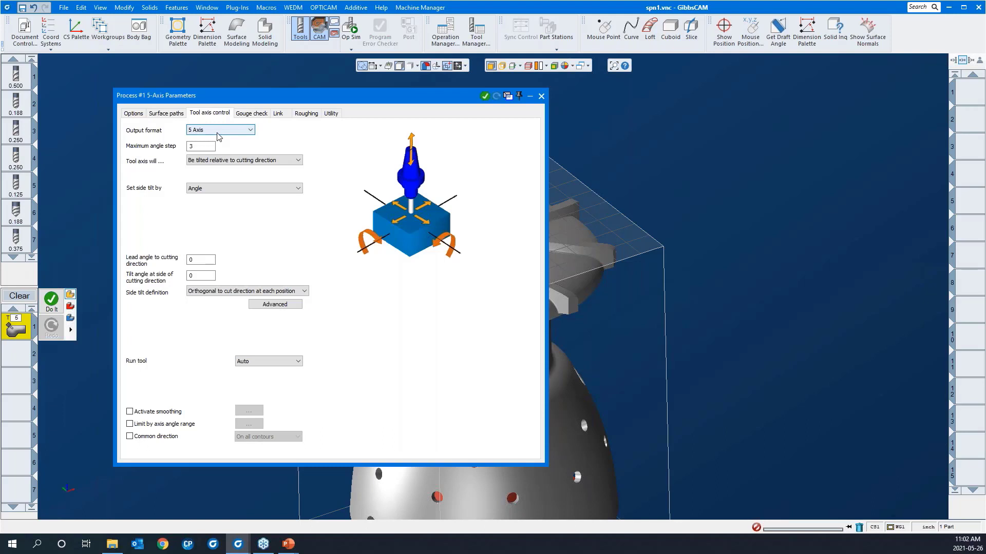
{"action": "left_click", "coordinate": [221, 132]}
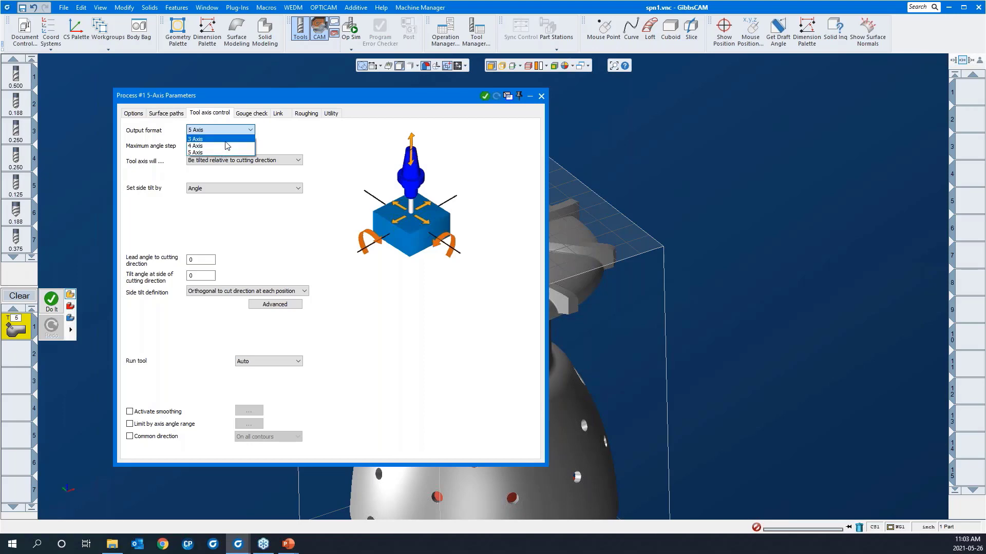
{"action": "left_click", "coordinate": [297, 143]}
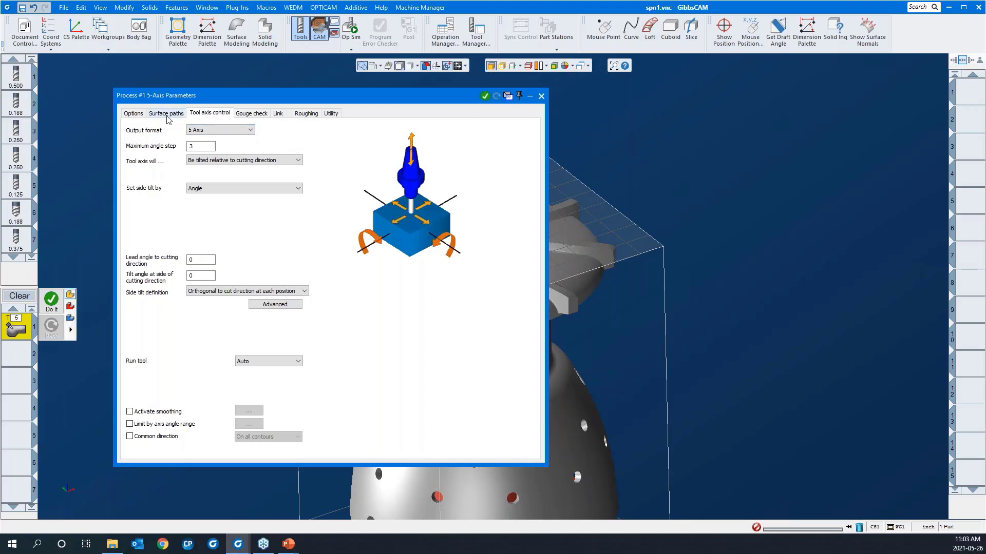
- Examine the pattern choices of the Surfaces and Triangle mesh calculation types
{"action": "left_click", "coordinate": [166, 114]}
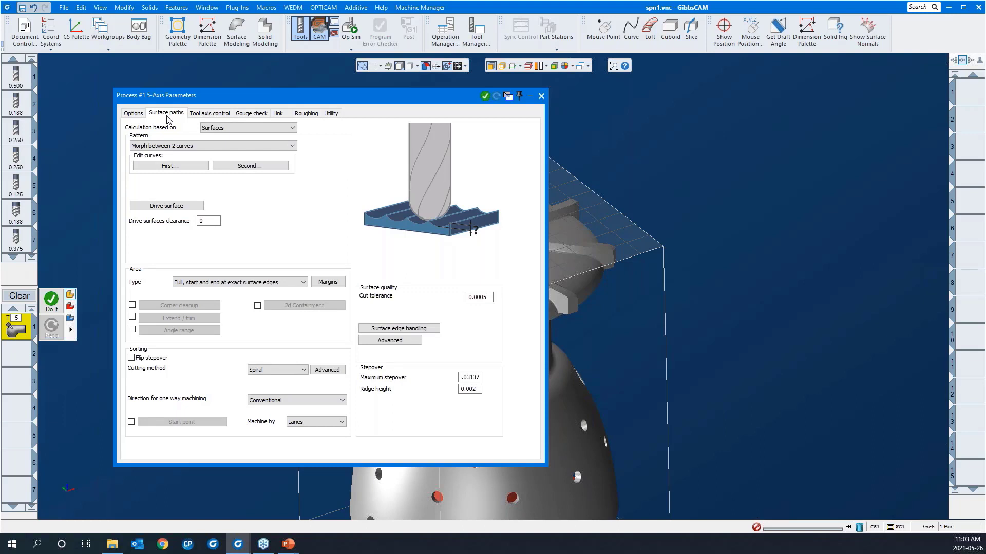
{"action": "left_click", "coordinate": [221, 149]}
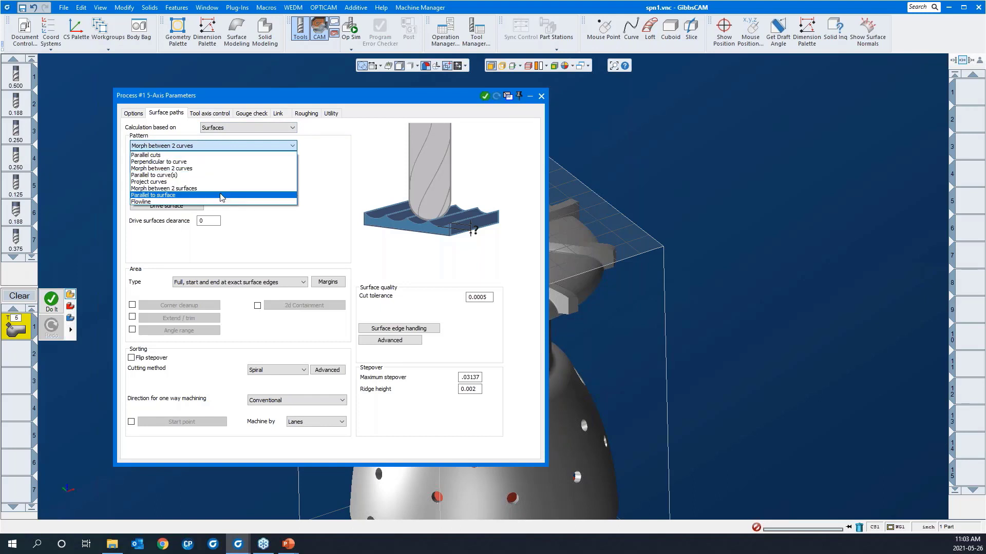
{"action": "left_click", "coordinate": [247, 130]}
{"action": "left_click", "coordinate": [246, 130]}
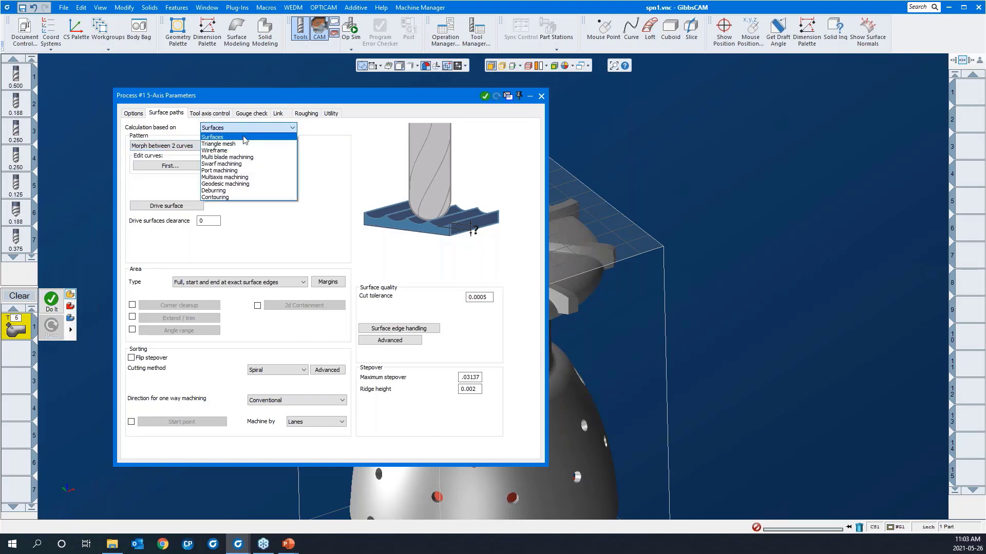
{"action": "left_click", "coordinate": [244, 146]}
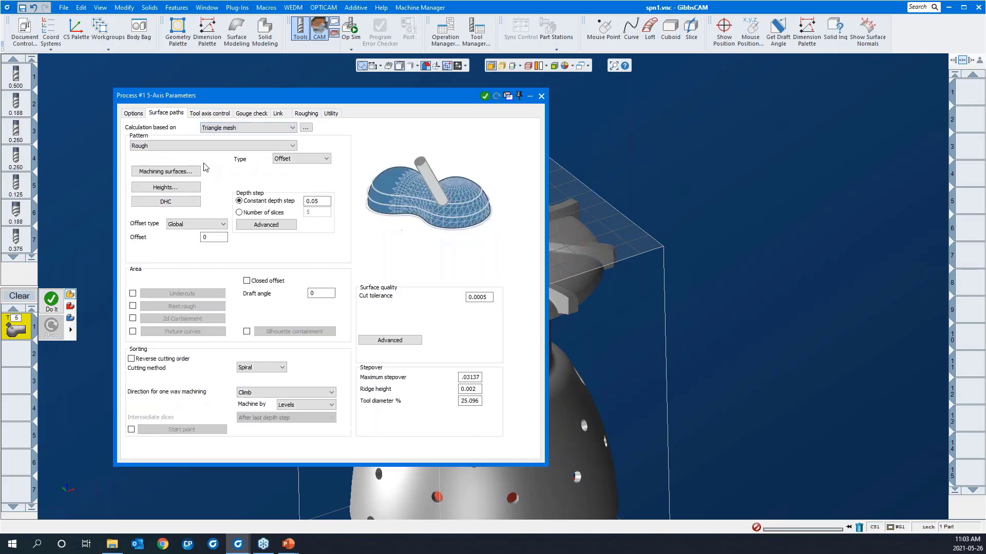
{"action": "left_click", "coordinate": [194, 146]}
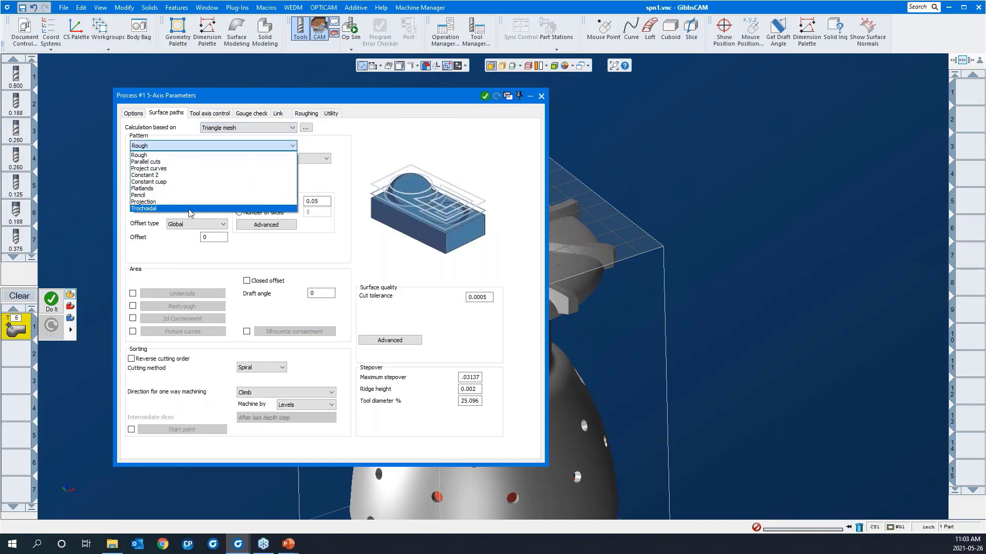
{"action": "left_click", "coordinate": [213, 129]}
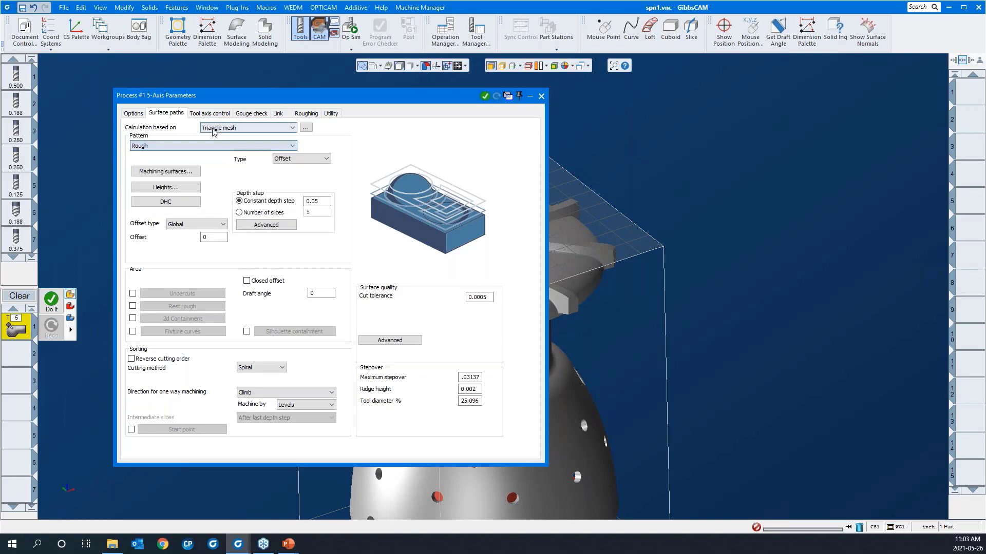
- Try the Wireframe calculation type and examine its pattern choices
{"action": "left_click", "coordinate": [213, 129]}
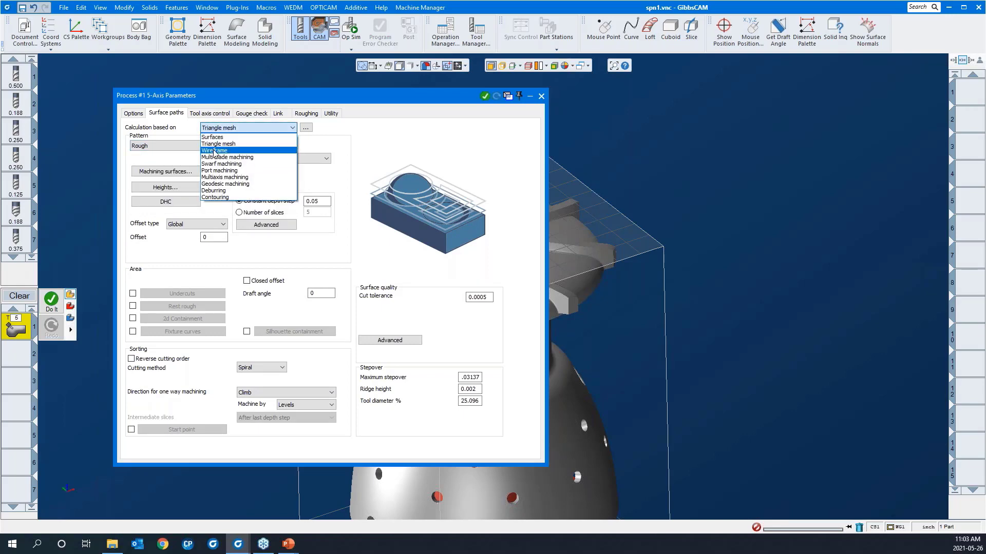
{"action": "left_click", "coordinate": [214, 141]}
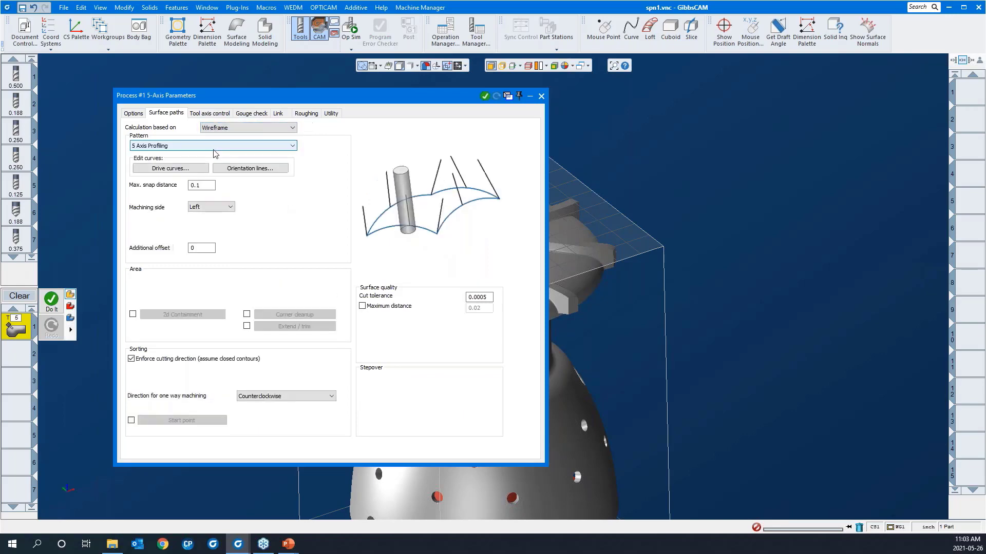
{"action": "left_click", "coordinate": [216, 147]}
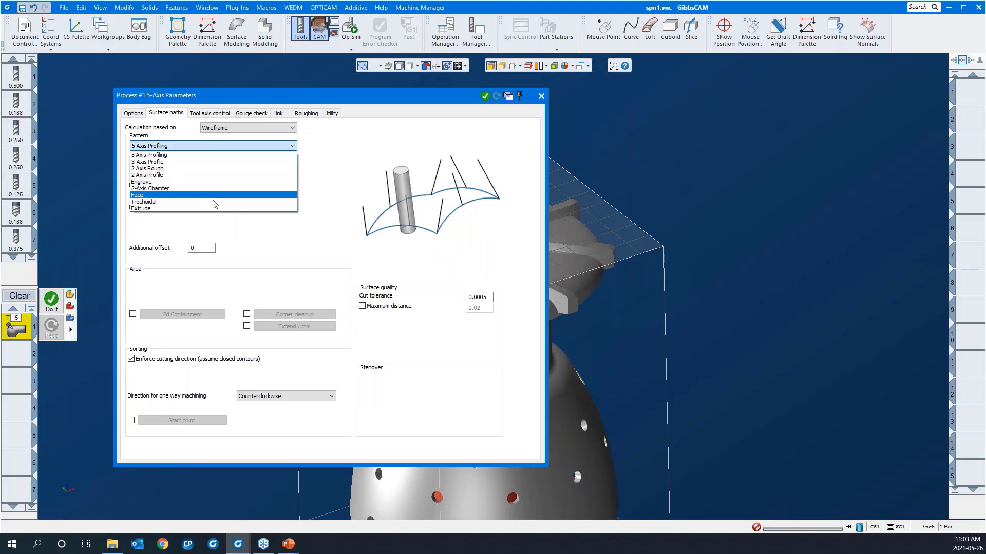
{"action": "left_click", "coordinate": [236, 147]}
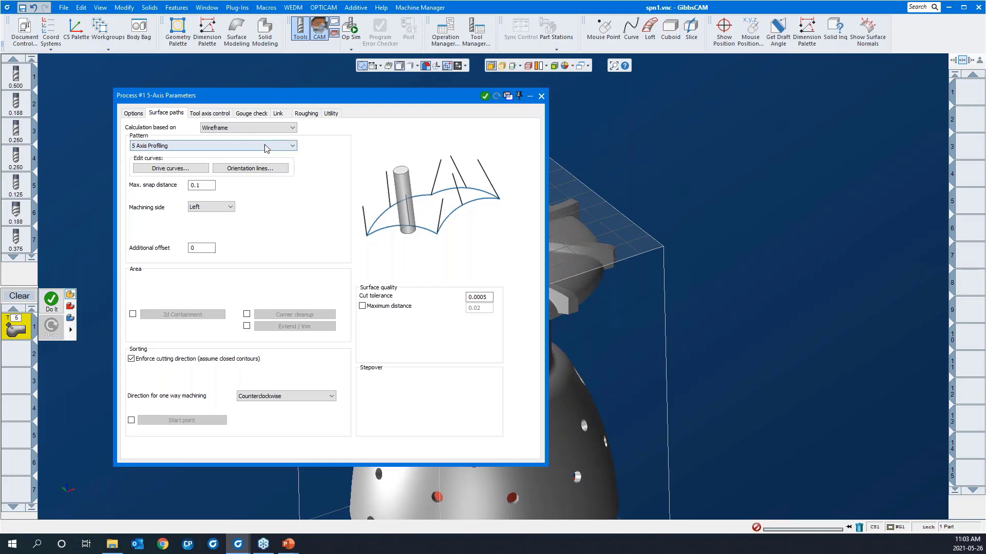
- Examine the available 5-axis process types in the general options, keeping General selected
{"action": "left_click", "coordinate": [140, 115]}
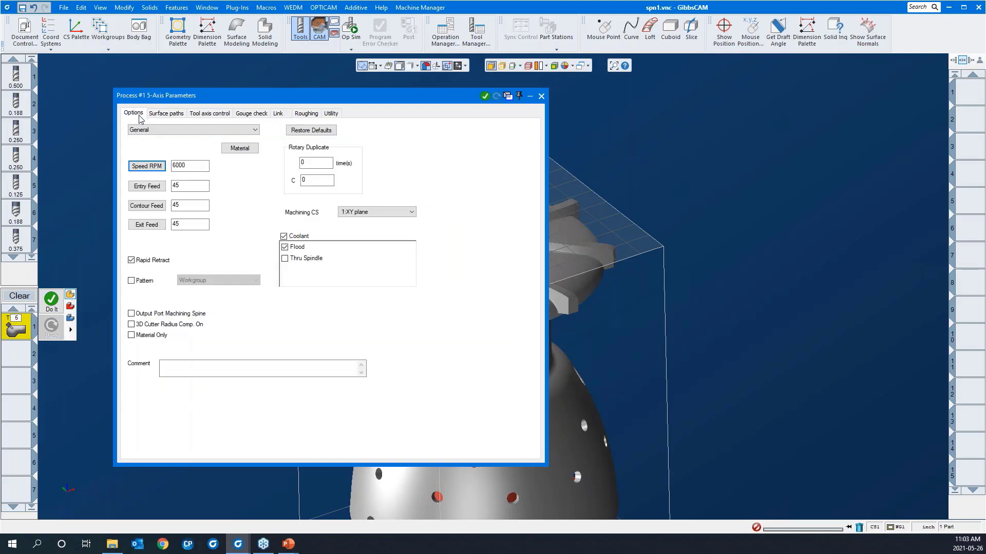
{"action": "left_click", "coordinate": [149, 130]}
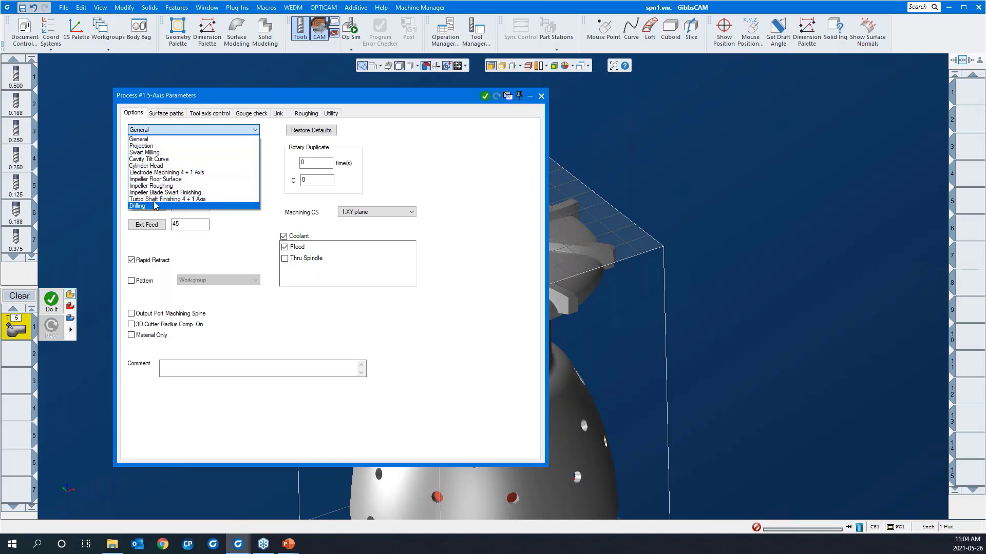
{"action": "left_click", "coordinate": [161, 139]}
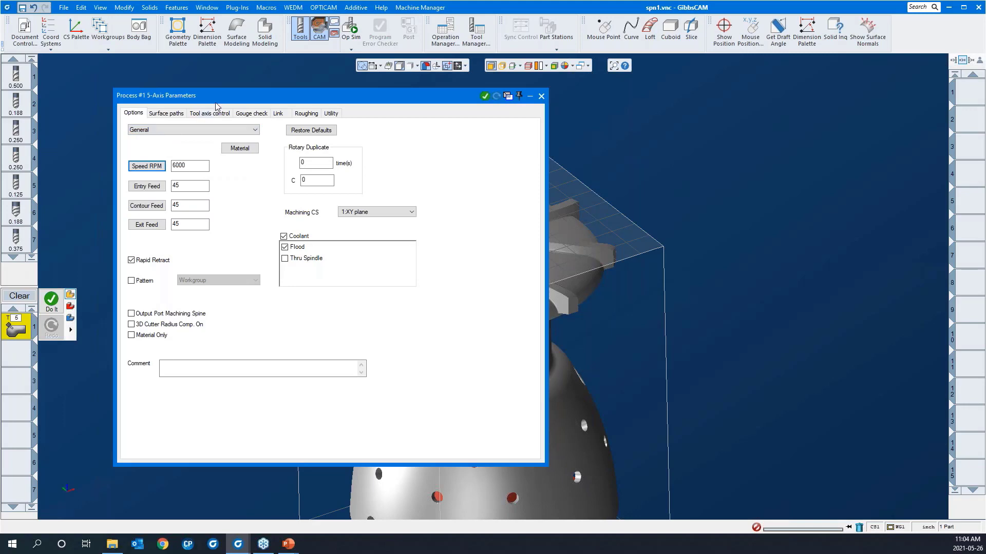
- Move the process parameters dialog off the part and set the surface path calculation to Surfaces
{"action": "left_click_drag", "start_coordinate": [216, 101], "coordinate": [500, 104]}
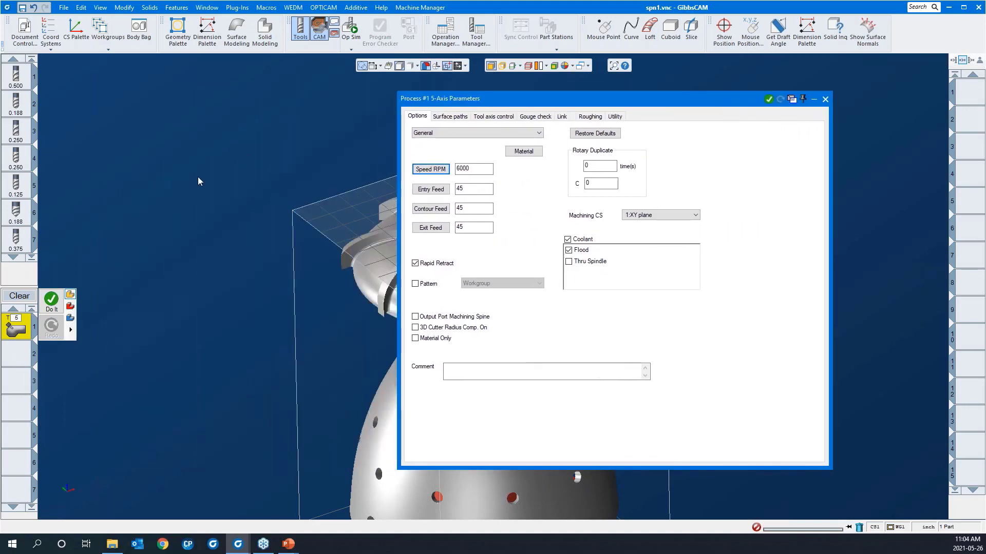
{"action": "scroll", "coordinate": [198, 180], "scroll_direction": "down", "scroll_amount": 3}
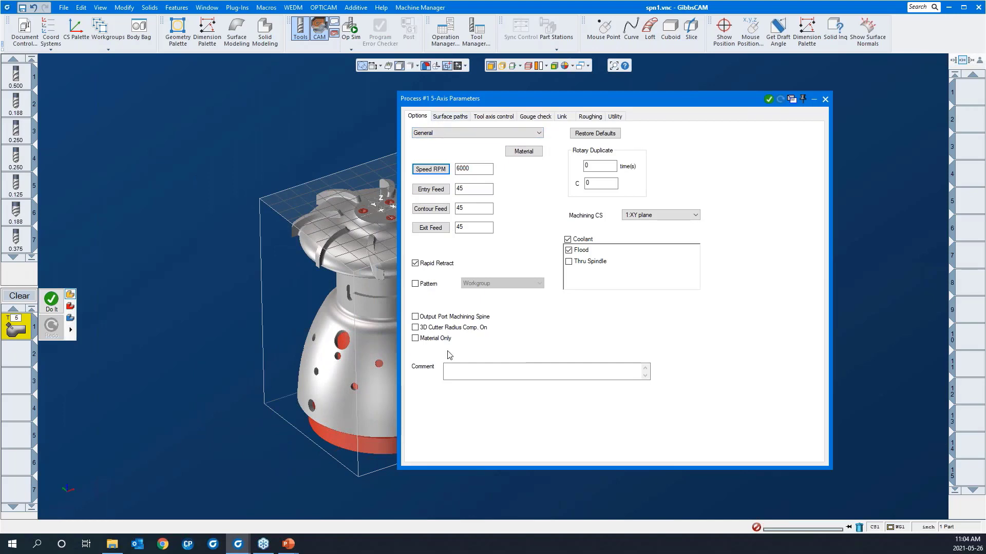
{"action": "left_click", "coordinate": [445, 116]}
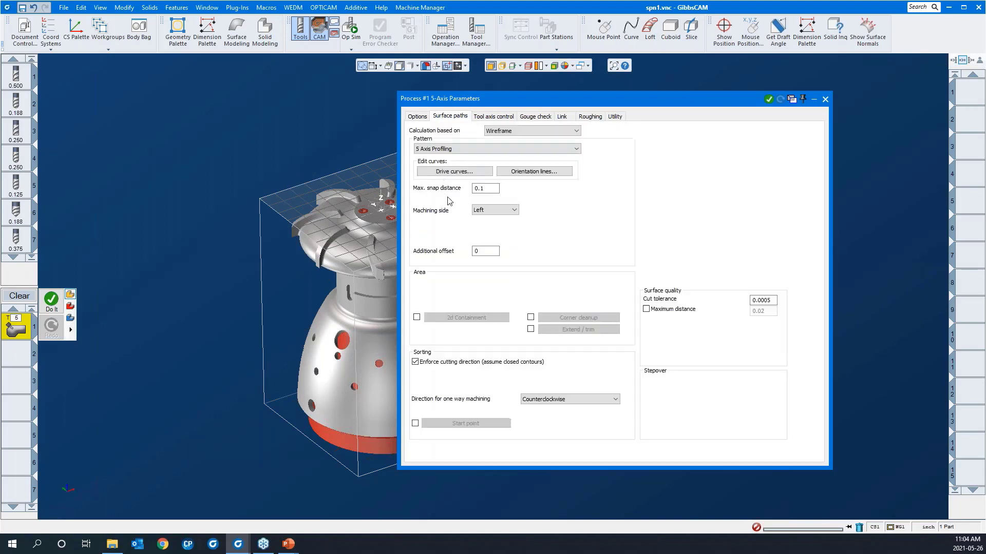
{"action": "left_click", "coordinate": [508, 131]}
{"action": "left_click", "coordinate": [505, 141]}
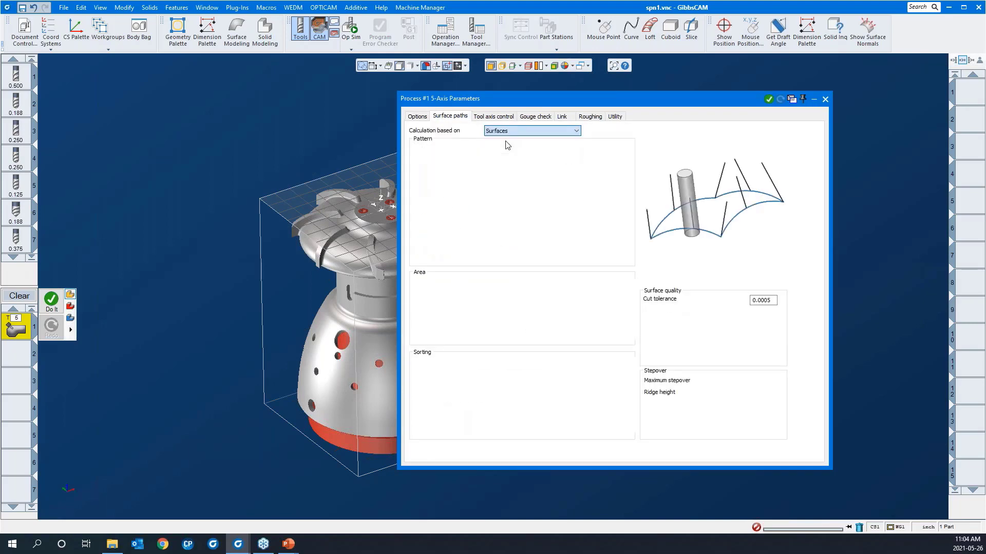
- Display the solid's edges and show the bladed head of the part in an isometric view
{"action": "scroll", "coordinate": [211, 196], "scroll_direction": "down", "scroll_amount": 2}
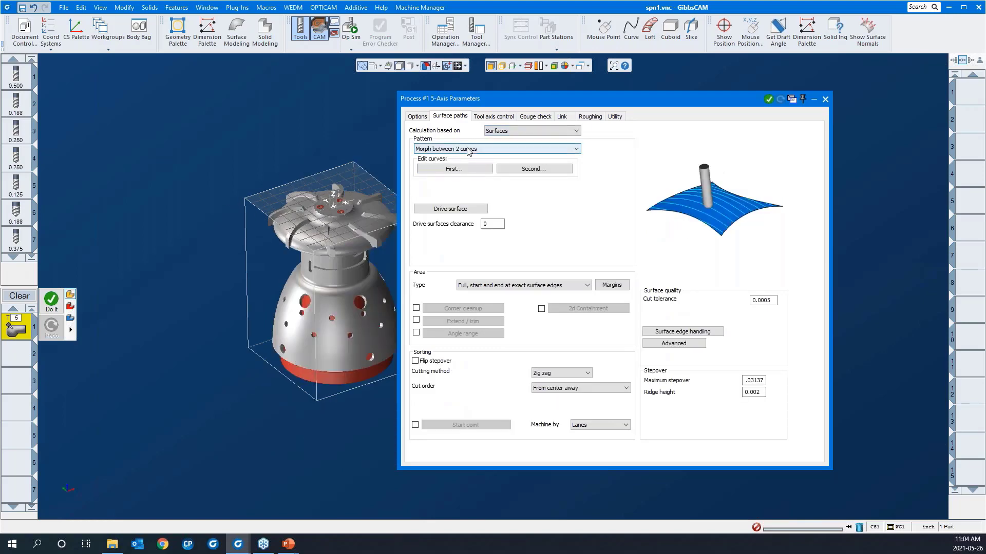
{"action": "left_click", "coordinate": [501, 66]}
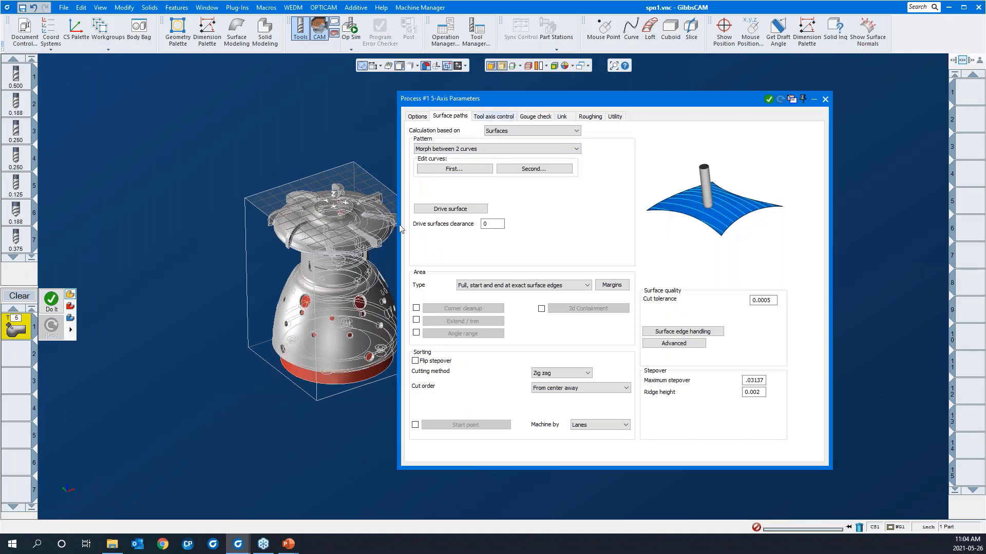
{"action": "left_click", "coordinate": [75, 509]}
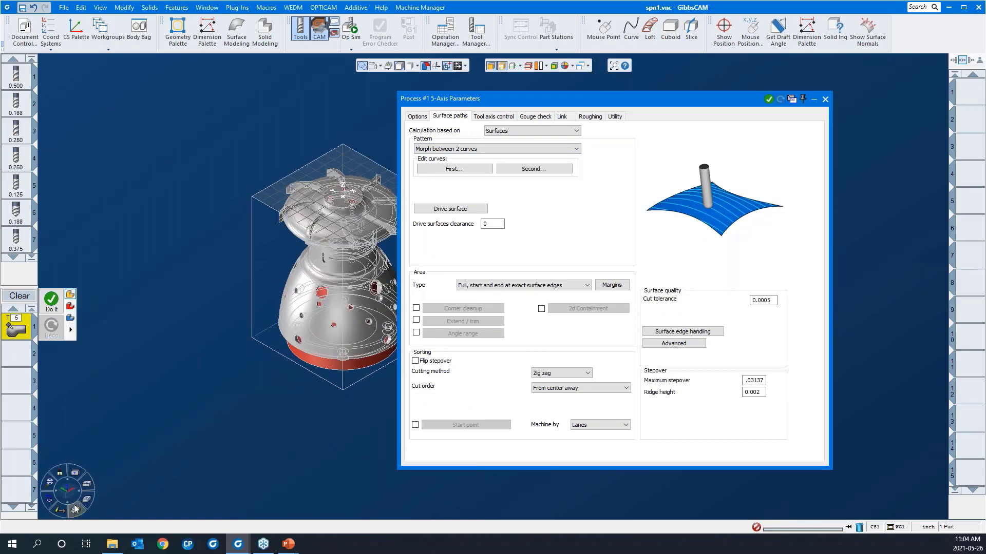
{"action": "scroll", "coordinate": [287, 205], "scroll_direction": "up", "scroll_amount": 3}
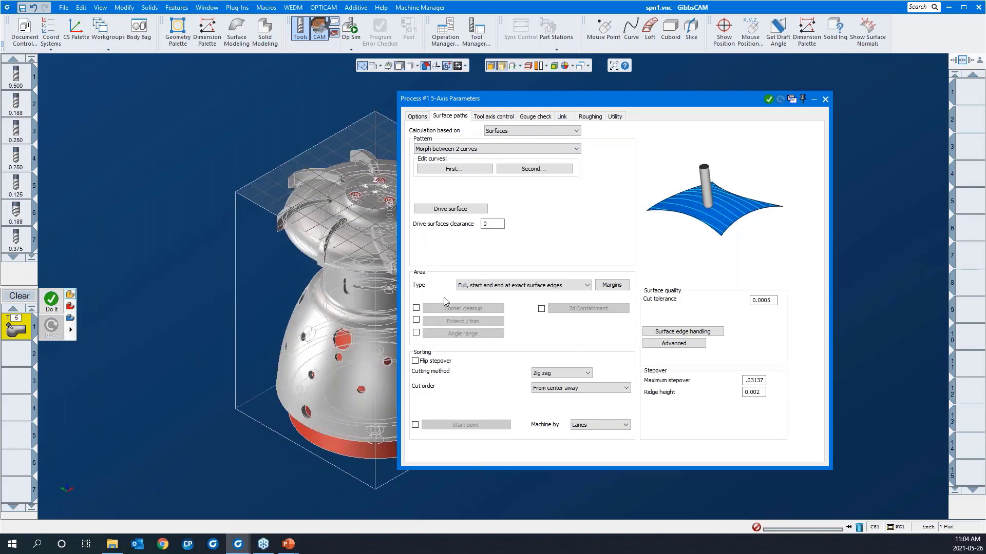
{"action": "scroll", "coordinate": [411, 205], "scroll_direction": "up", "scroll_amount": 2}
{"action": "scroll", "coordinate": [411, 207], "scroll_direction": "up", "scroll_amount": 3}
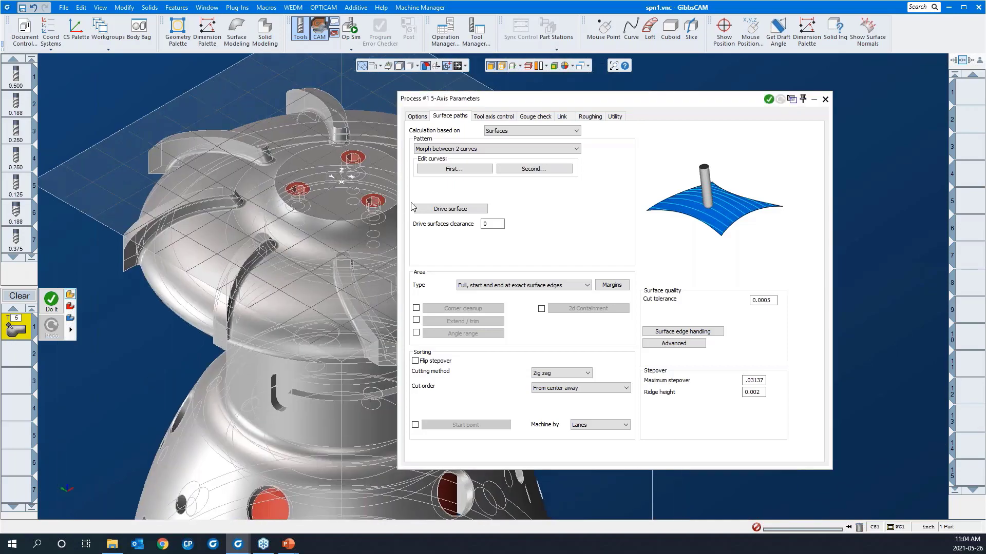
- Select the floor edge alongside the front-facing blade's fillet as the first edge curve of the morph pattern
{"action": "left_click", "coordinate": [454, 169]}
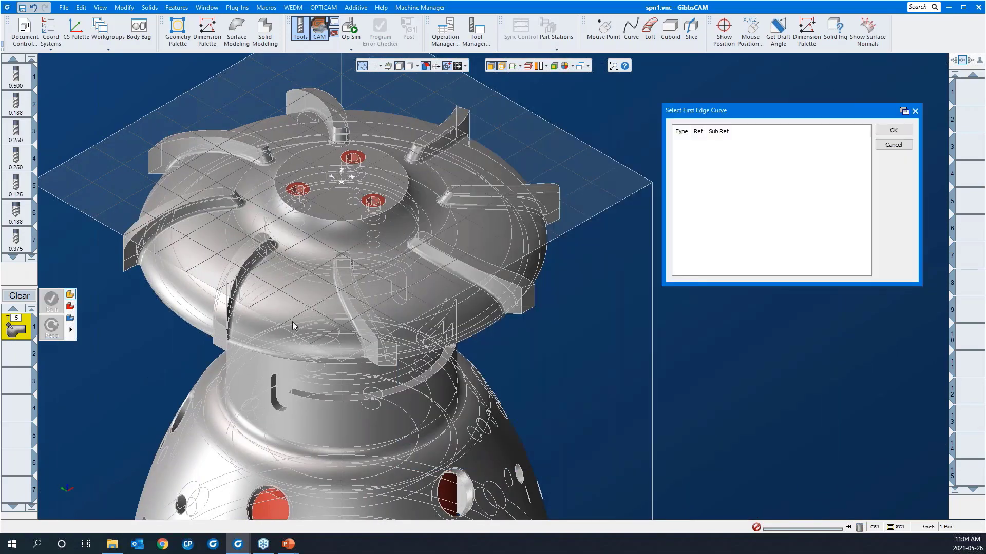
{"action": "scroll", "coordinate": [479, 388], "scroll_direction": "up", "scroll_amount": 5}
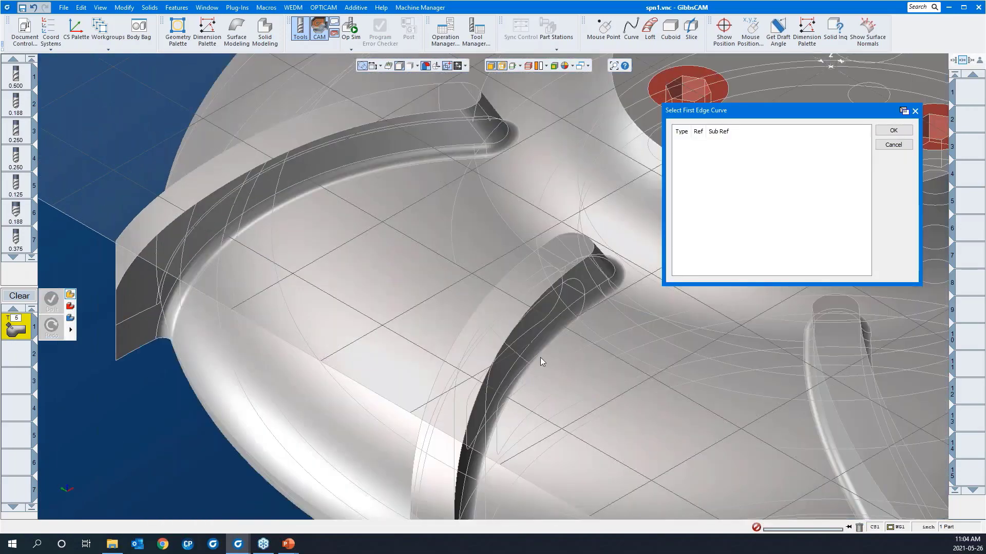
{"action": "left_click", "coordinate": [594, 306]}
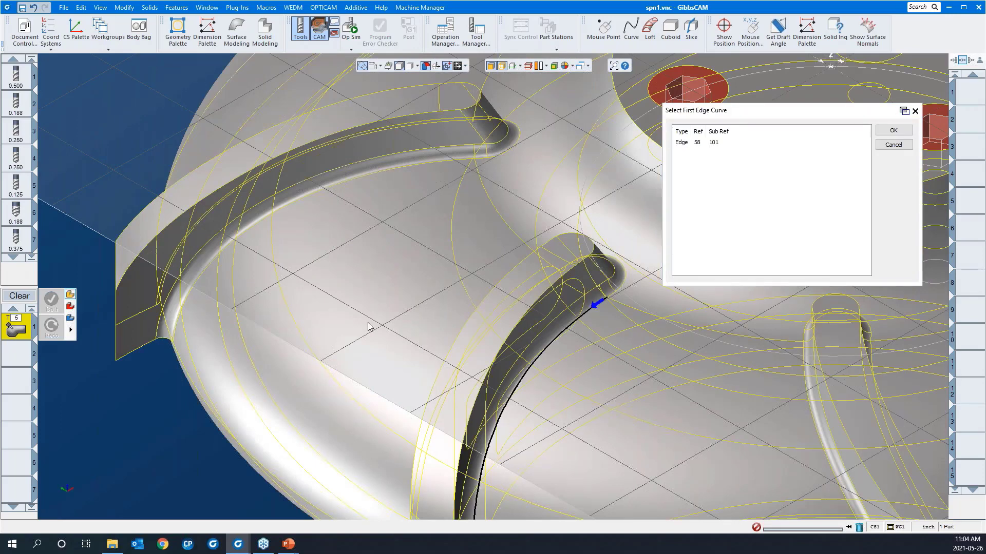
{"action": "scroll", "coordinate": [336, 319], "scroll_direction": "down", "scroll_amount": 5}
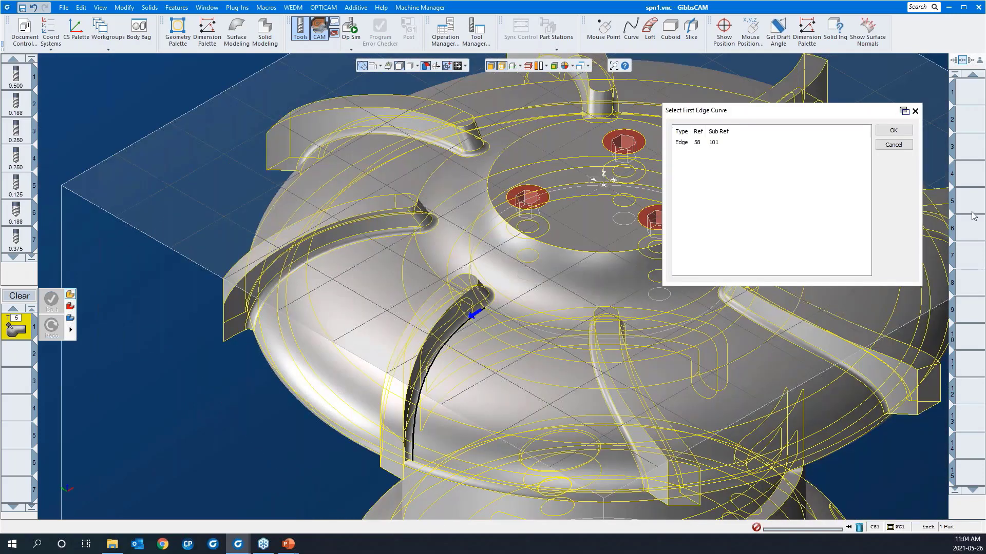
{"action": "left_click", "coordinate": [898, 131]}
- Select the facing base edge of the neighbouring blade as the second edge curve of the morph pattern
{"action": "left_click", "coordinate": [524, 171]}
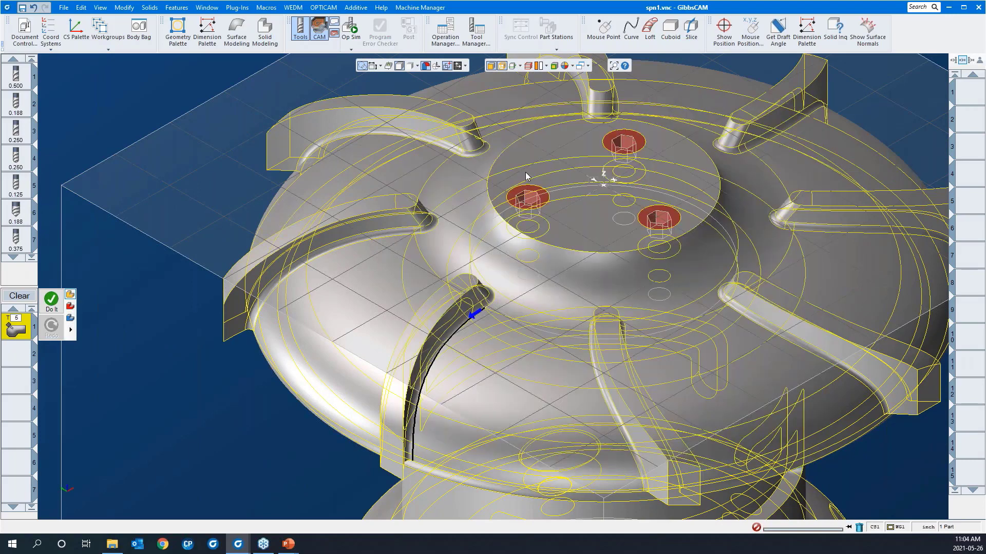
{"action": "left_click", "coordinate": [608, 411]}
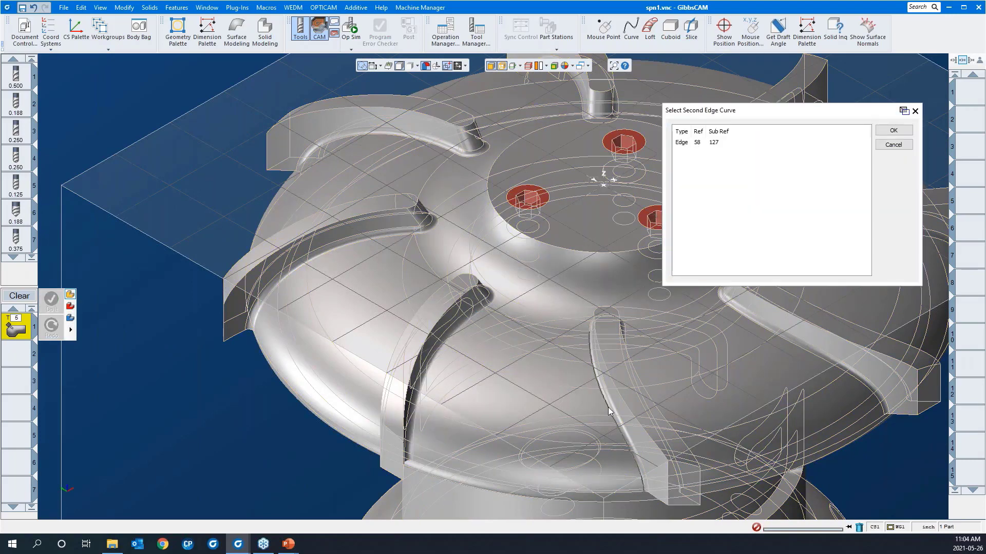
{"action": "left_click", "coordinate": [880, 131]}
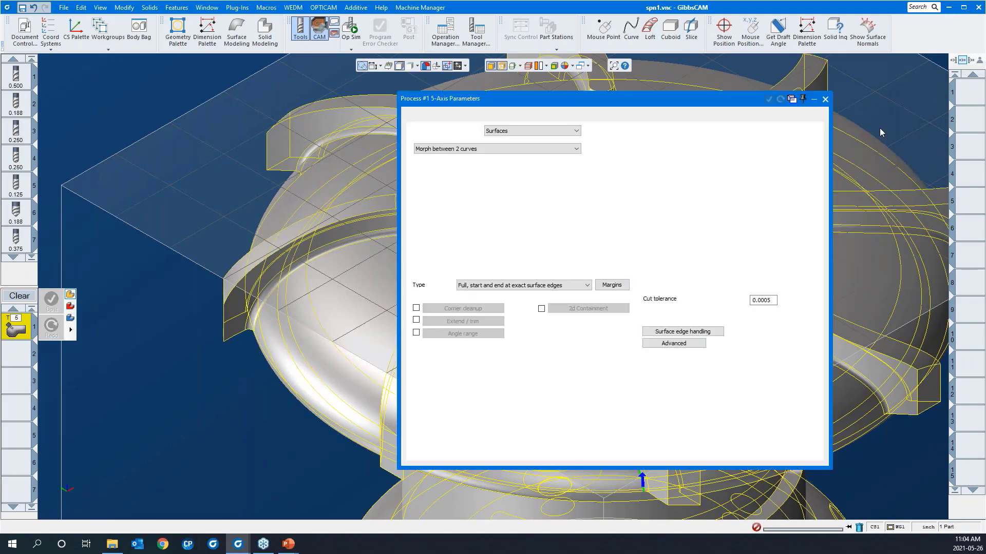
- Assign the floor face between the two blades as the drive surface and move the process parameters dialog clear of it
{"action": "left_click", "coordinate": [428, 210]}
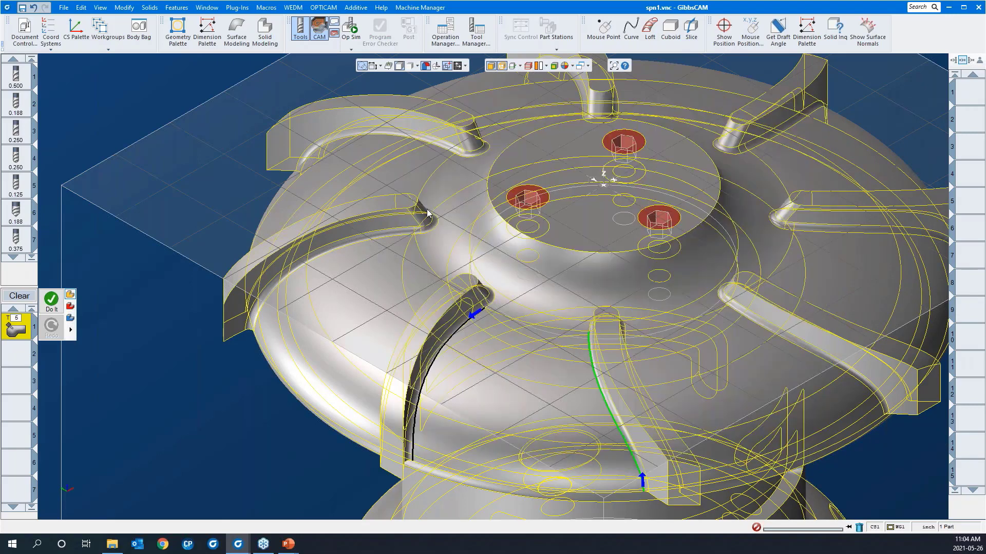
{"action": "left_click", "coordinate": [501, 407]}
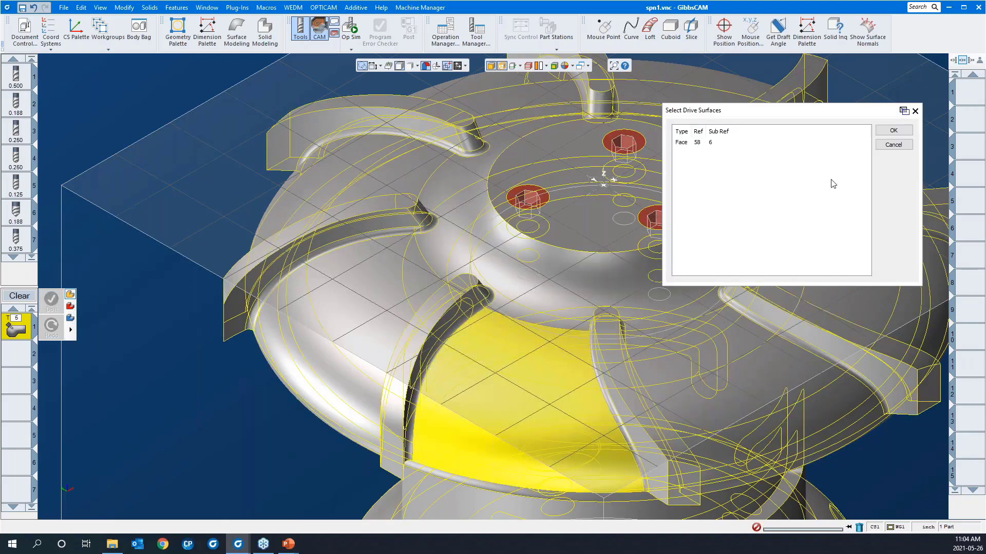
{"action": "left_click", "coordinate": [893, 132]}
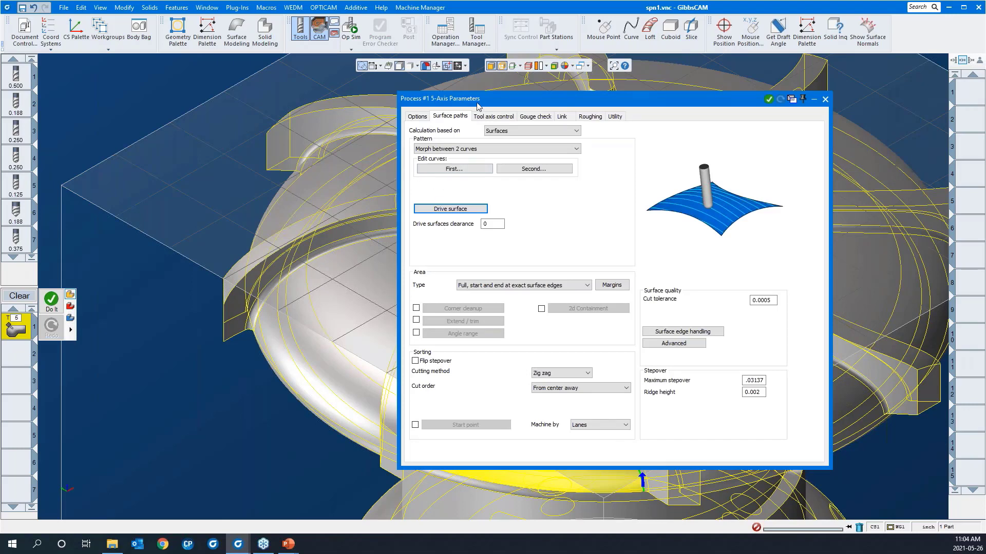
{"action": "left_click_drag", "start_coordinate": [492, 99], "coordinate": [632, 118]}
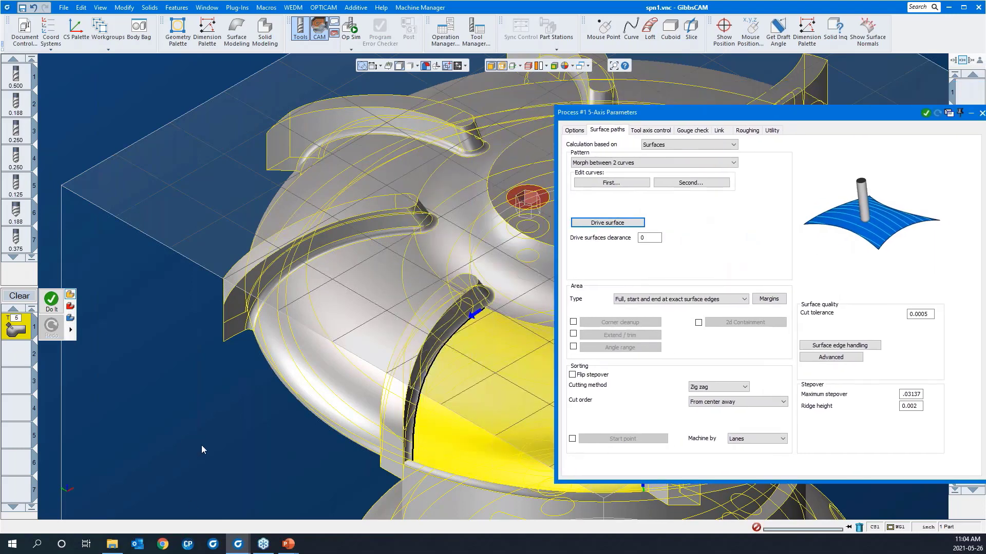
{"action": "middle_click_drag", "start_coordinate": [202, 445], "coordinate": [62, 325]}
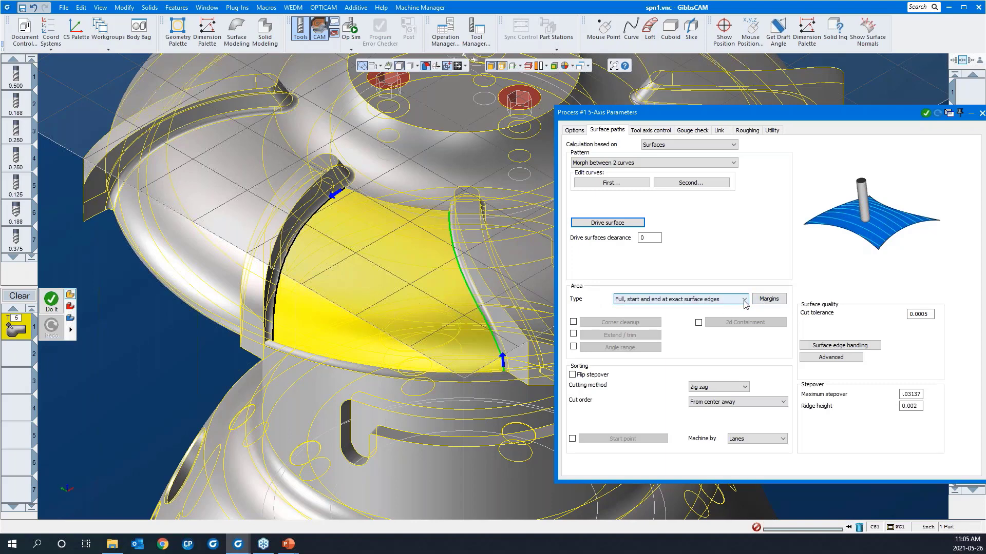
- Add the internal tool radius to the area margins and set the cut order to Standard
{"action": "left_click", "coordinate": [759, 301]}
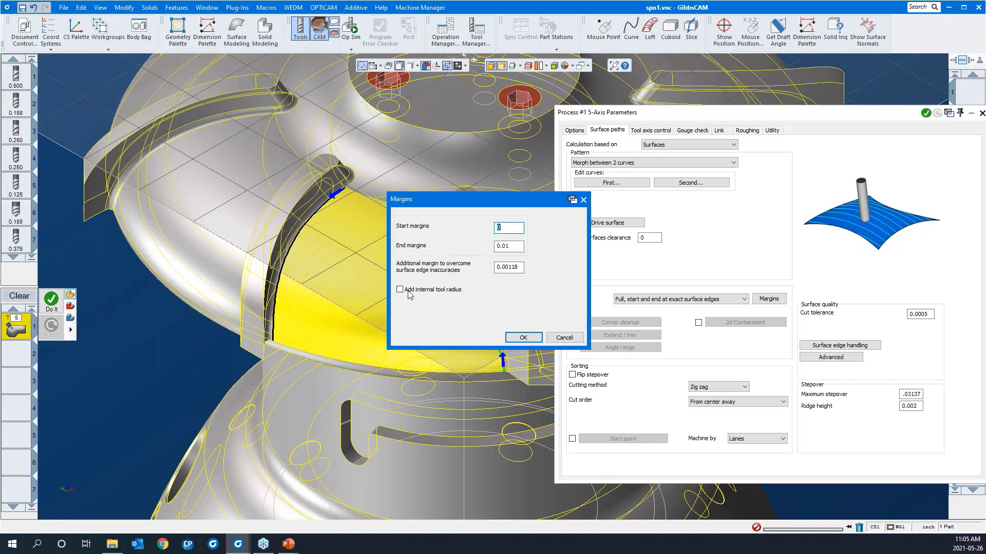
{"action": "left_click", "coordinate": [409, 294]}
{"action": "left_click", "coordinate": [521, 338]}
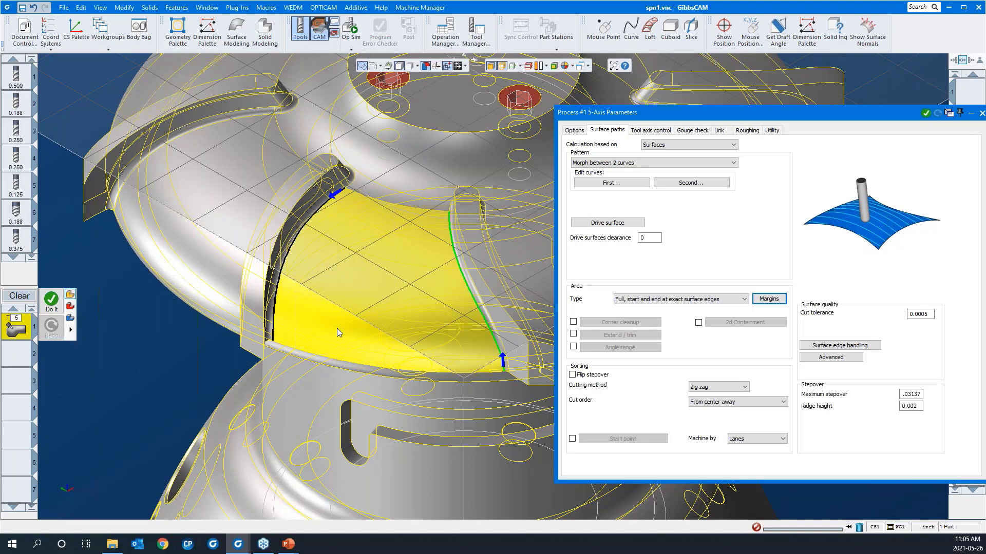
{"action": "left_click", "coordinate": [710, 402]}
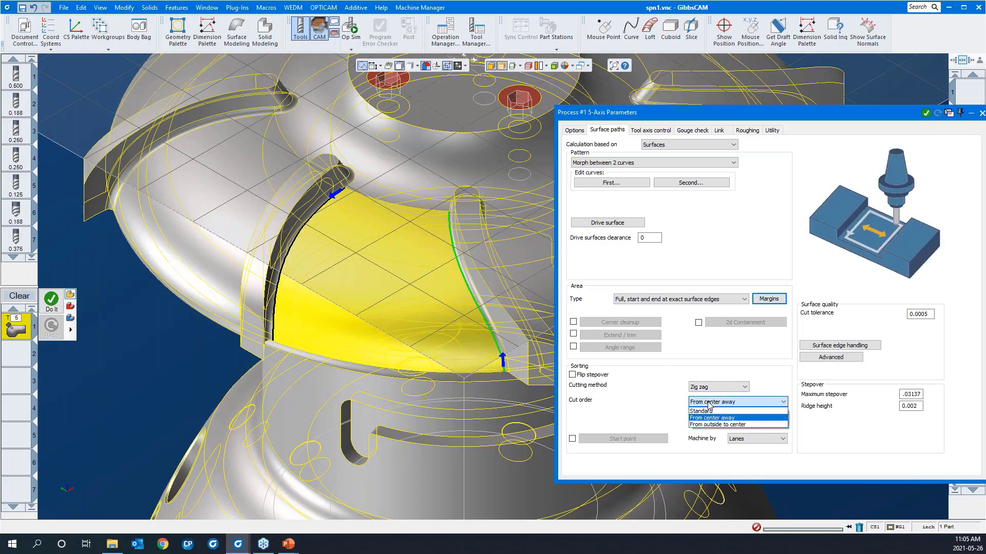
{"action": "left_click", "coordinate": [710, 412]}
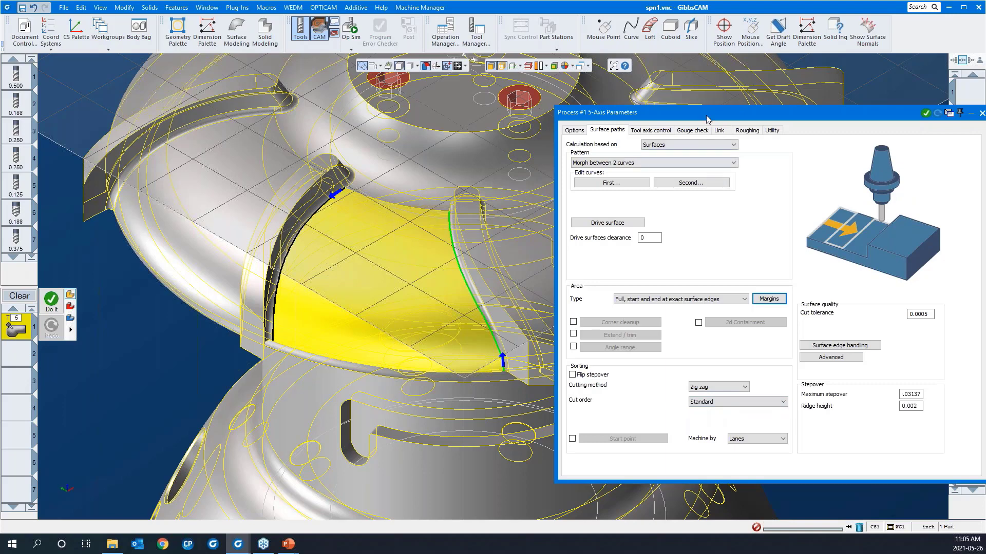
- Set the maximum stepover of the surface paths to .05
{"action": "left_click_drag", "start_coordinate": [704, 115], "coordinate": [589, 92]}
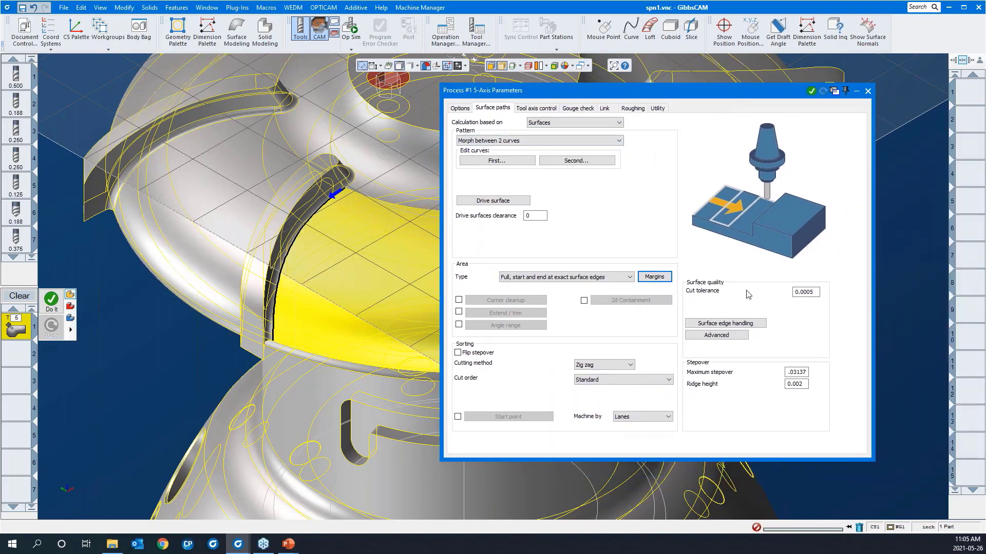
{"action": "double_click", "coordinate": [798, 375]}
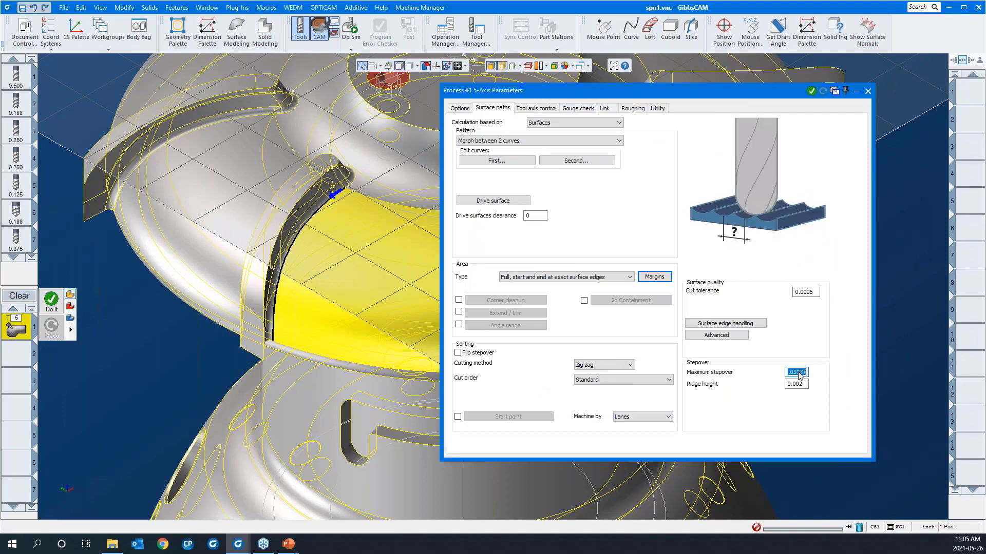
{"action": "type", "text": ".05"}
- Set the tool axis output format to 5 Axis, with the tool axis tilted relative to the cutting direction
{"action": "left_click", "coordinate": [536, 109]}
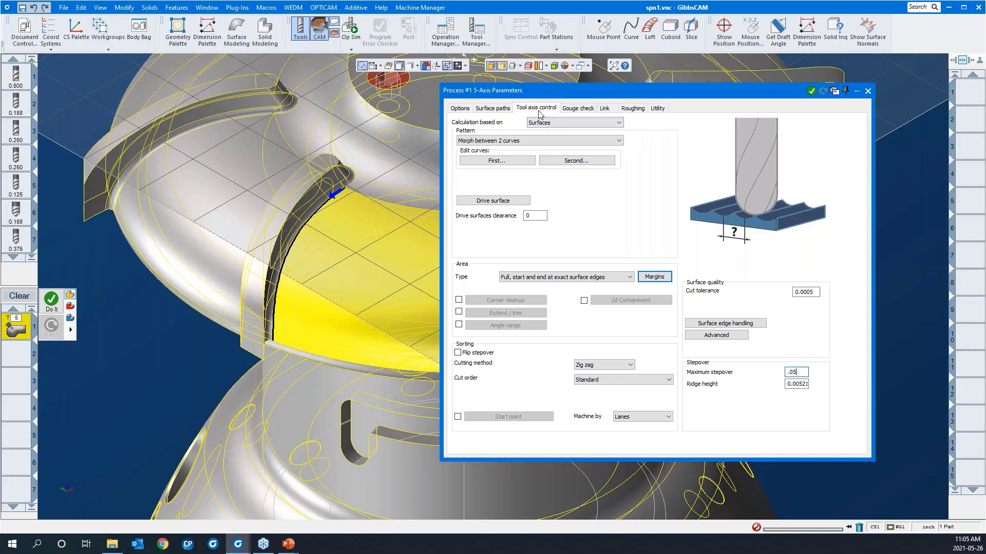
{"action": "left_click", "coordinate": [561, 125]}
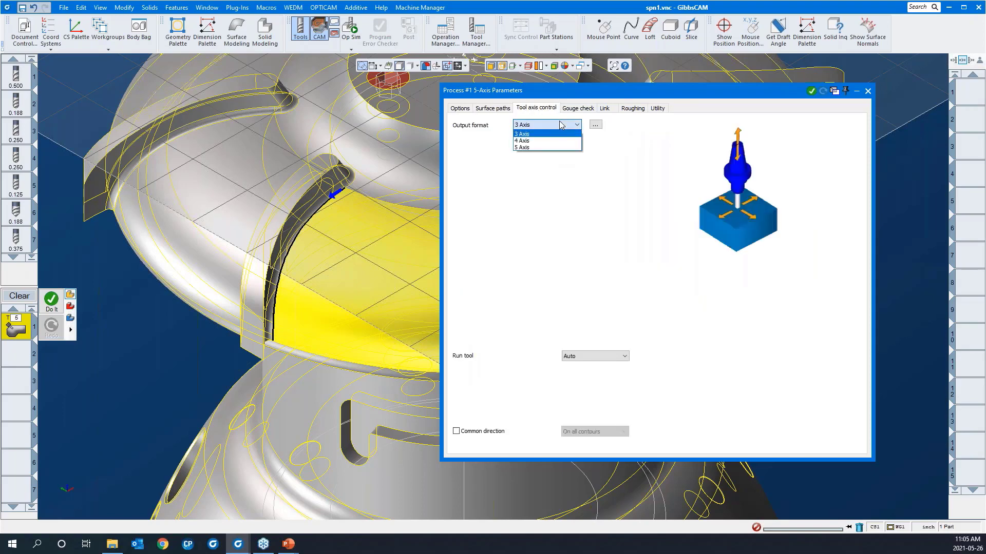
{"action": "left_click", "coordinate": [553, 148]}
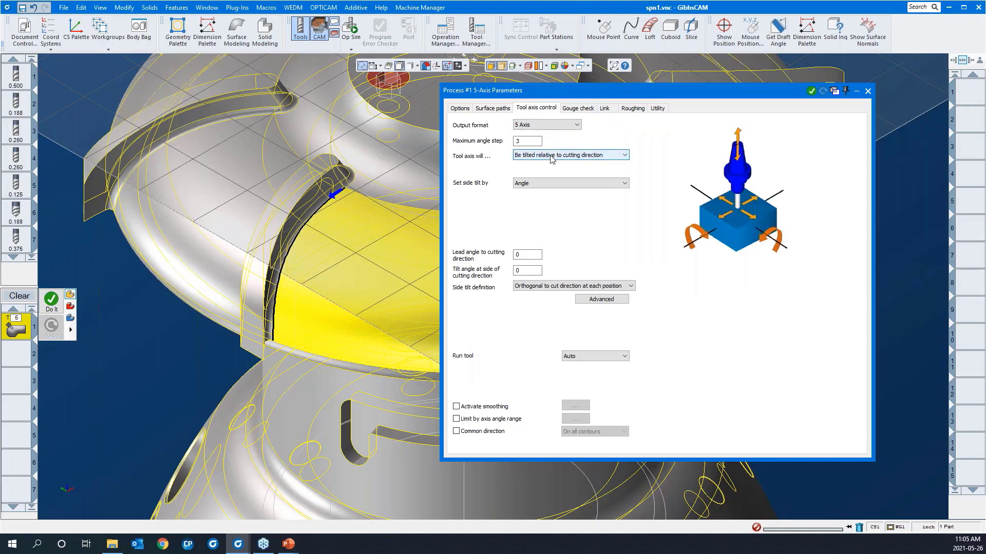
{"action": "left_click", "coordinate": [551, 156]}
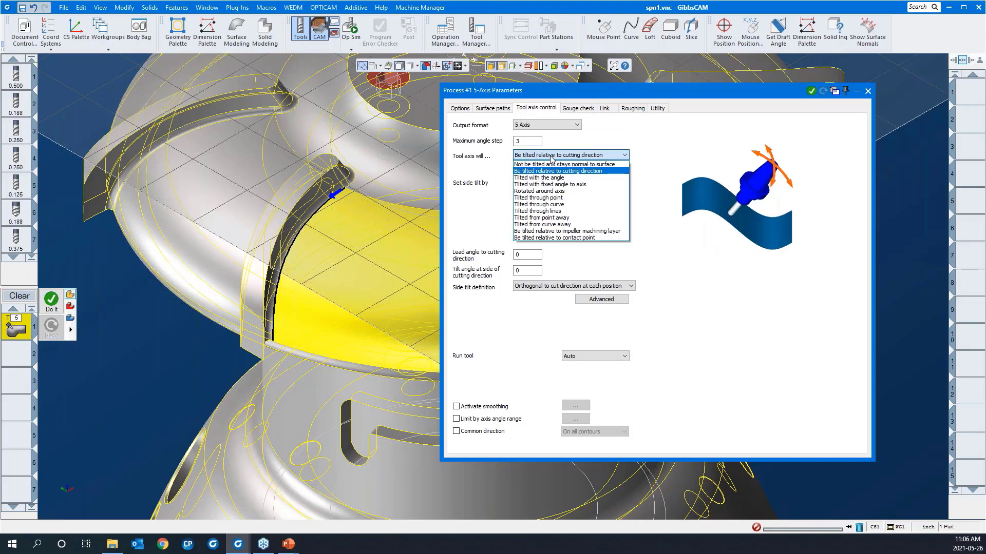
{"action": "left_click", "coordinate": [558, 171]}
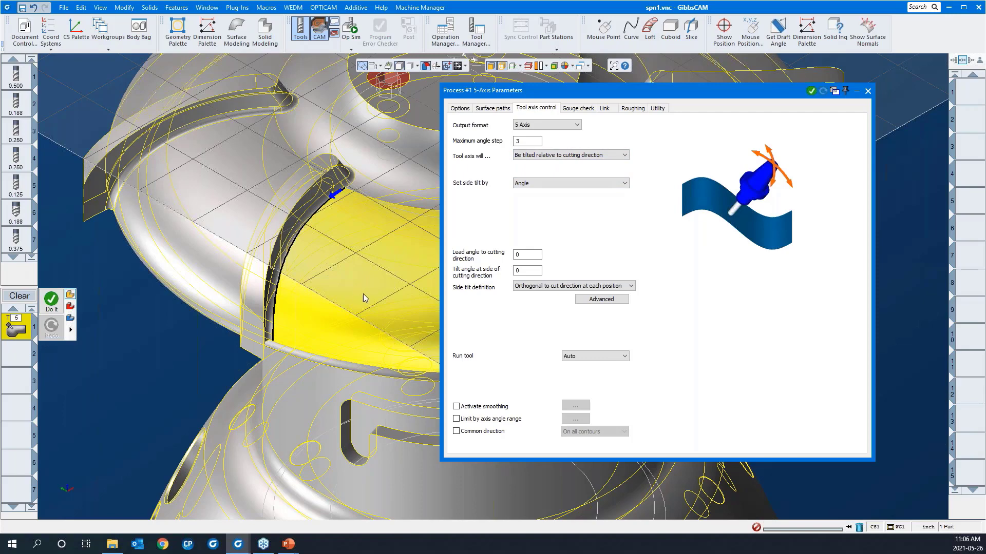
- Examine the lead angle and side tilt angle settings, followed by the gouge check options
{"action": "middle_click_drag", "start_coordinate": [357, 288], "coordinate": [262, 262]}
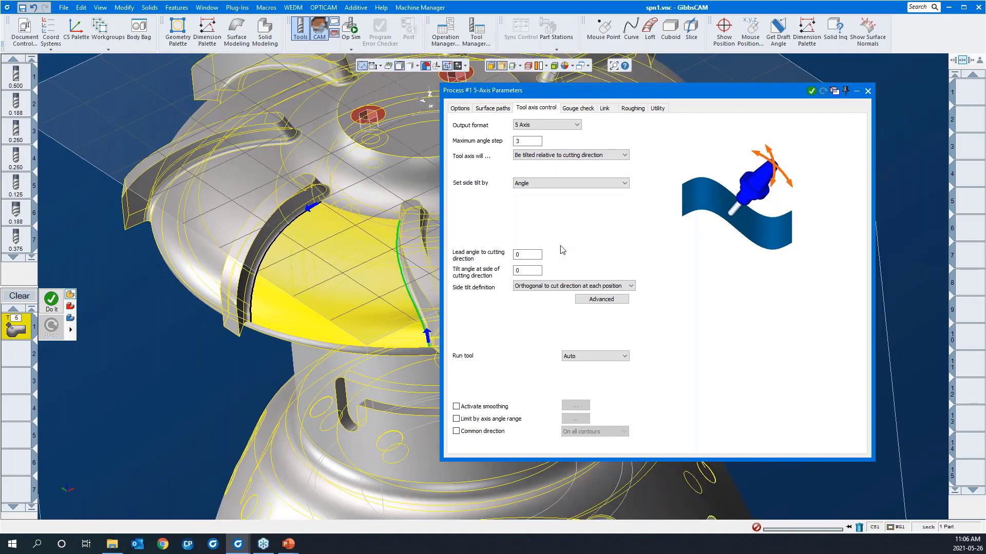
{"action": "left_click", "coordinate": [533, 258]}
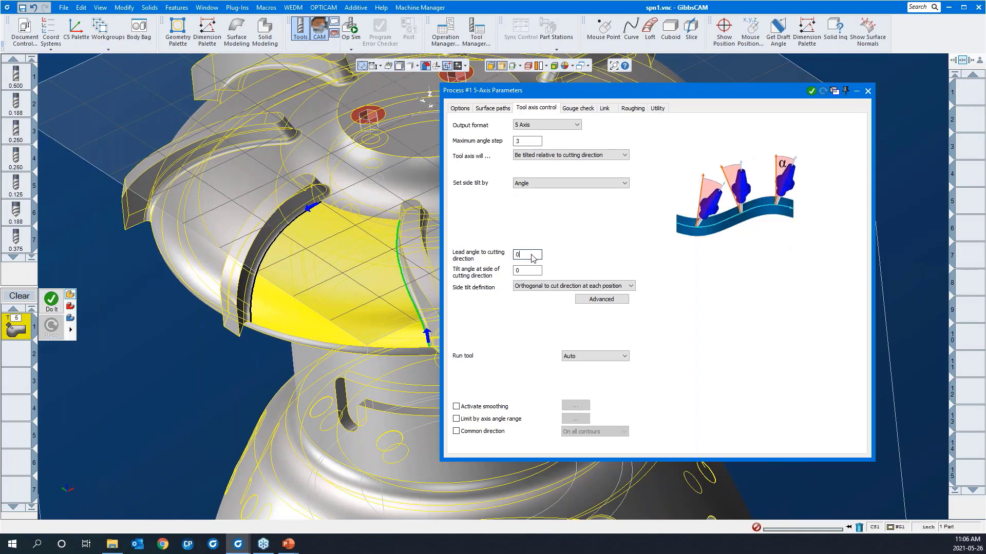
{"action": "left_click", "coordinate": [531, 275]}
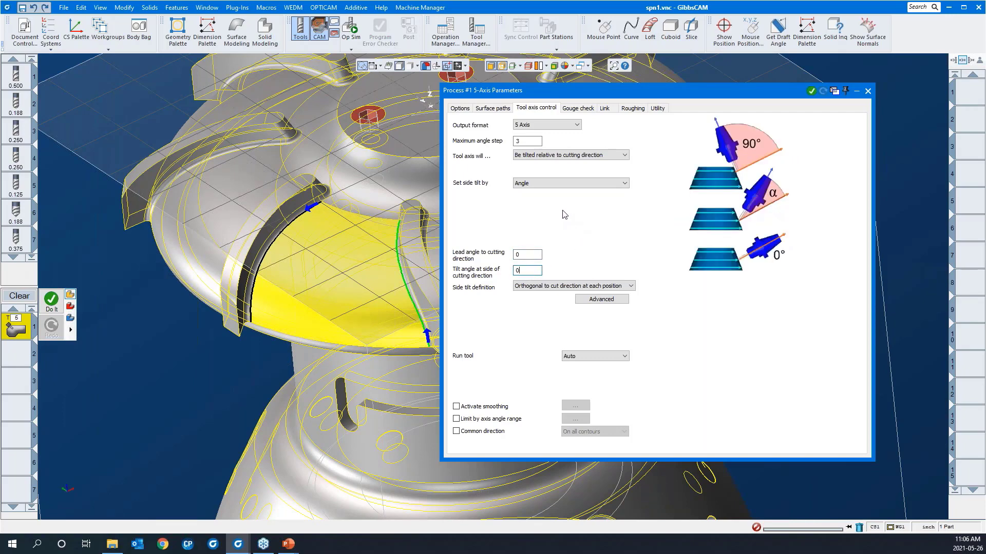
{"action": "left_click", "coordinate": [574, 109]}
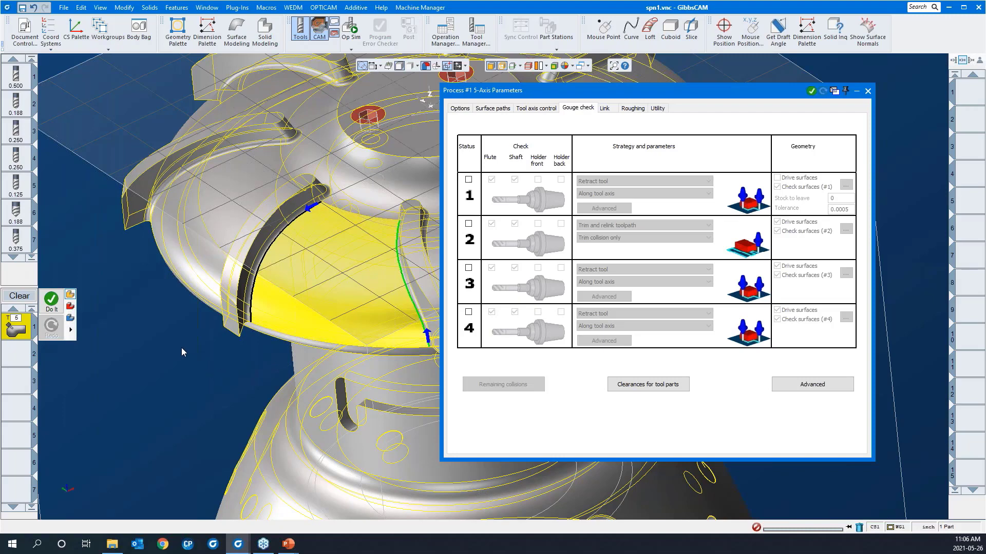
- Set the link type for small gaps along the cut to Direct
{"action": "left_click", "coordinate": [605, 109]}
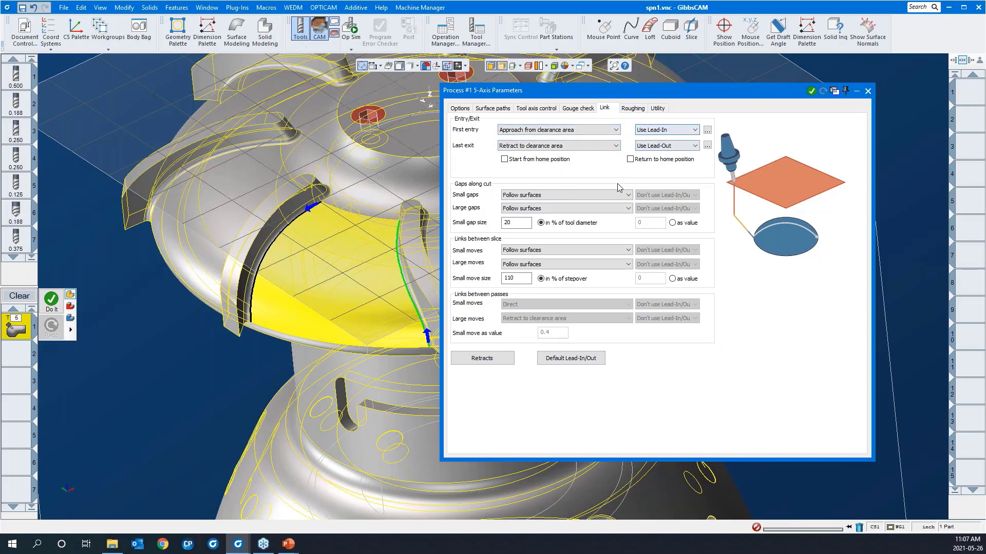
{"action": "left_click", "coordinate": [532, 195]}
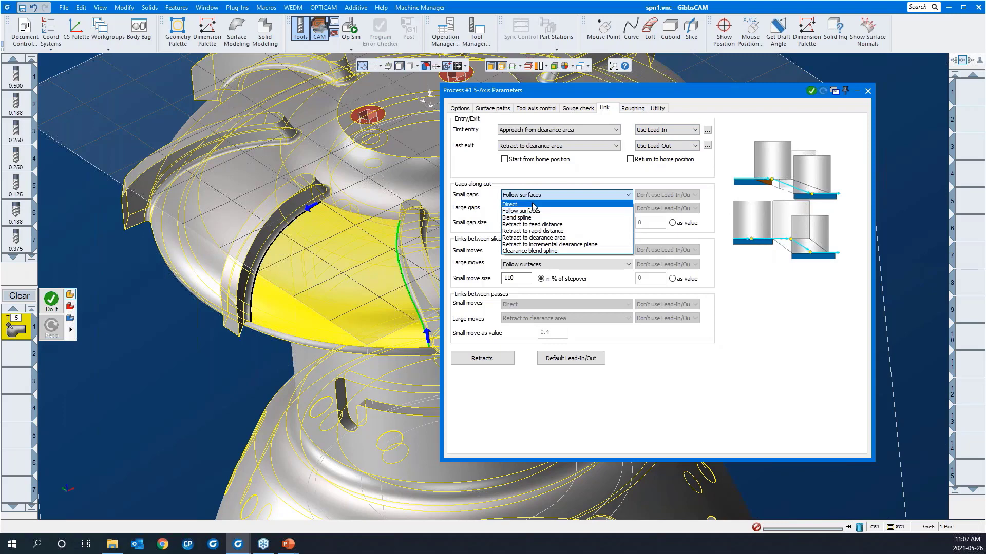
{"action": "left_click", "coordinate": [533, 204]}
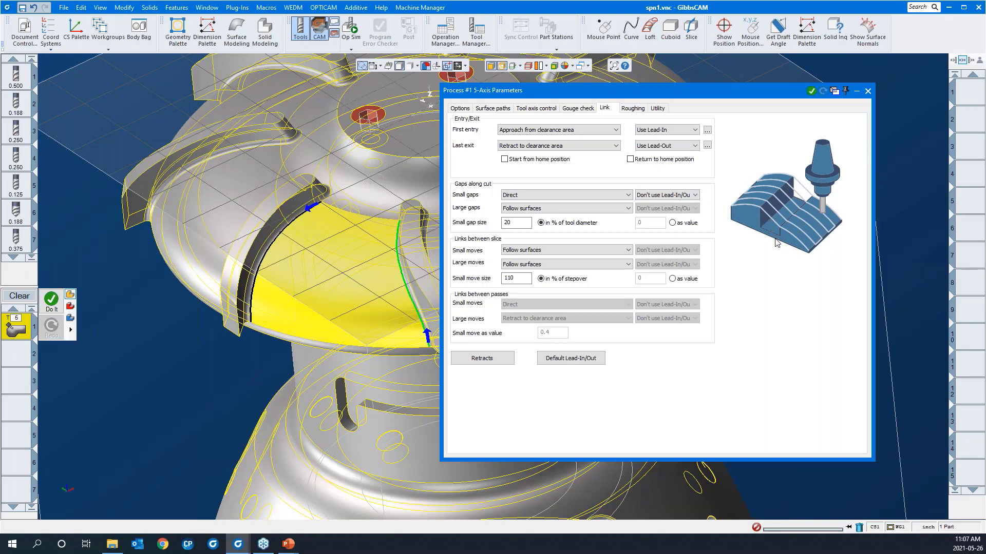
- Set the link type for small gaps along the cut to Blend spline after comparing the available options
{"action": "key", "text": "Down"}
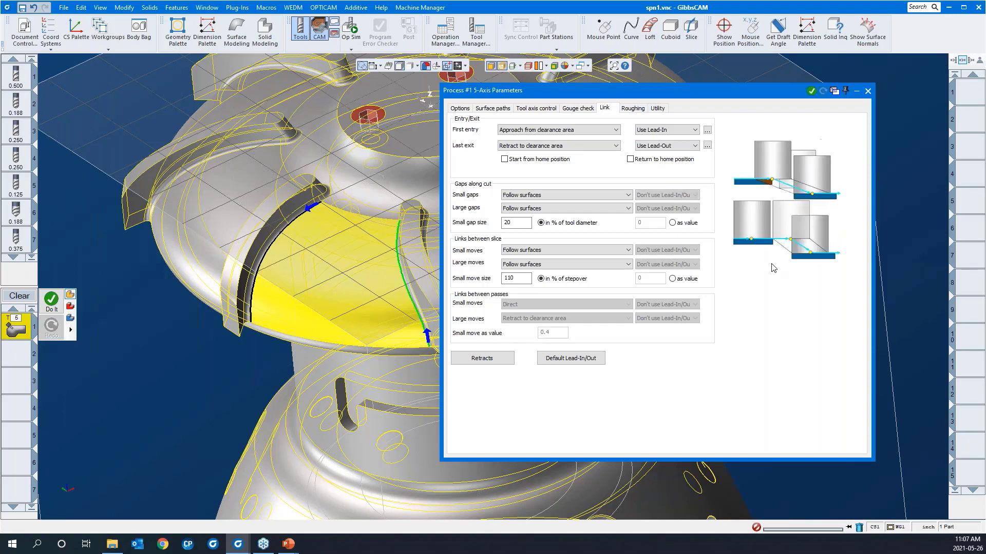
{"action": "key", "text": "Down"}
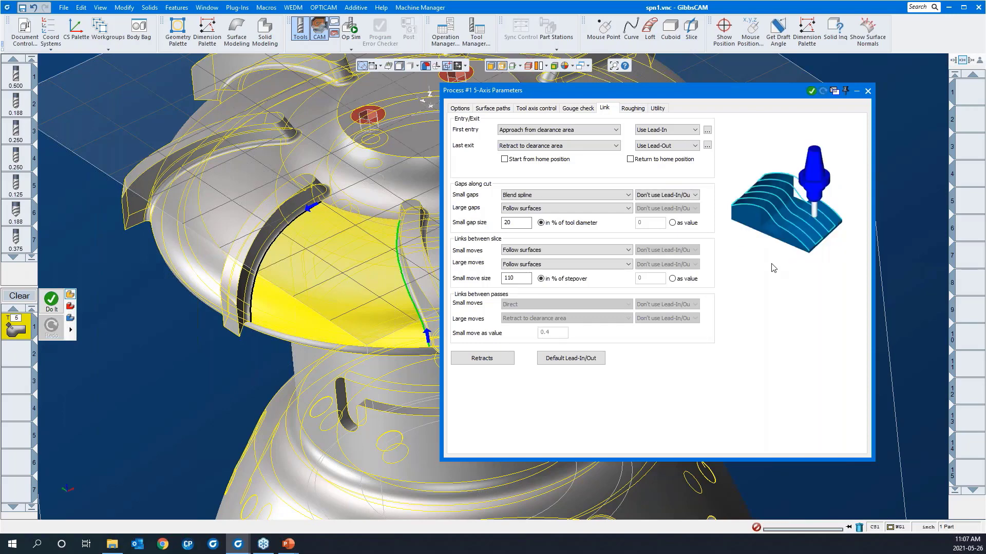
{"action": "key", "text": "Down"}
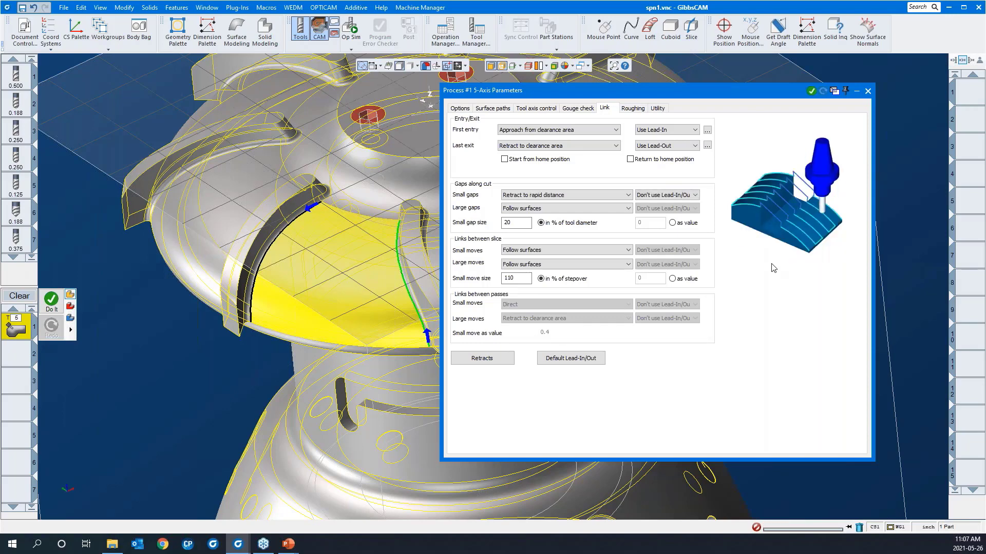
{"action": "key", "text": "Down"}
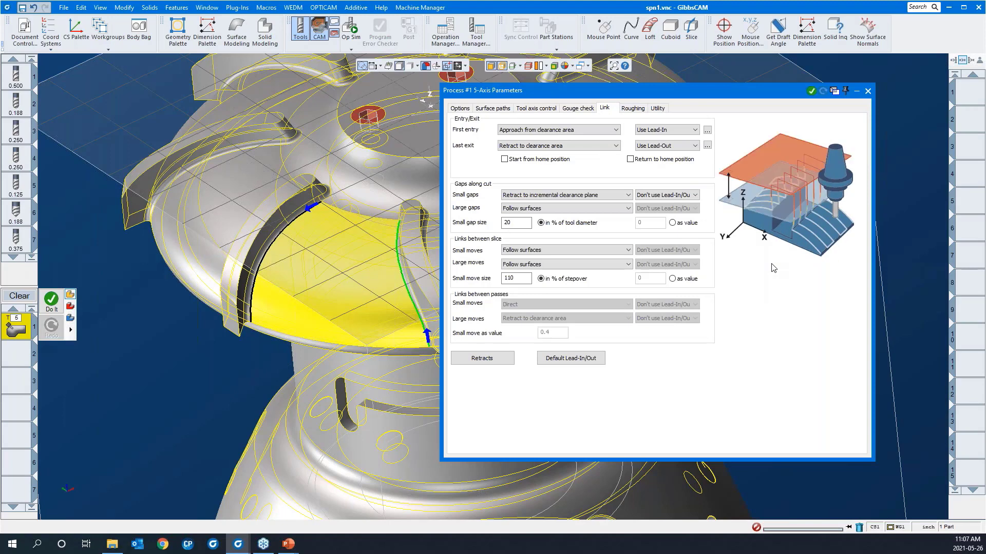
{"action": "key", "text": "Up"}
{"action": "key", "text": "Up"}
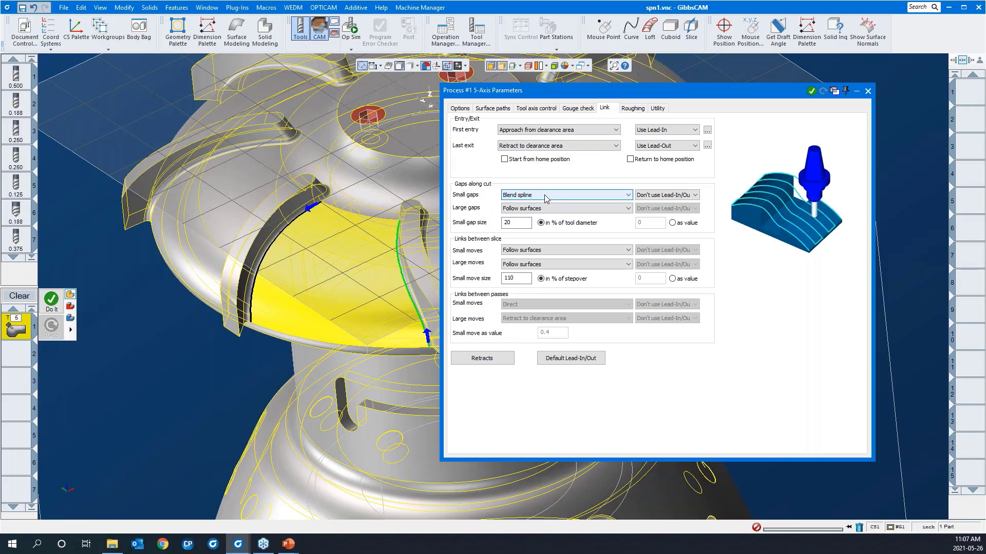
- Compare the link types for small moves between slices, then leave the setting on Follow surfaces
{"action": "left_click", "coordinate": [548, 252]}
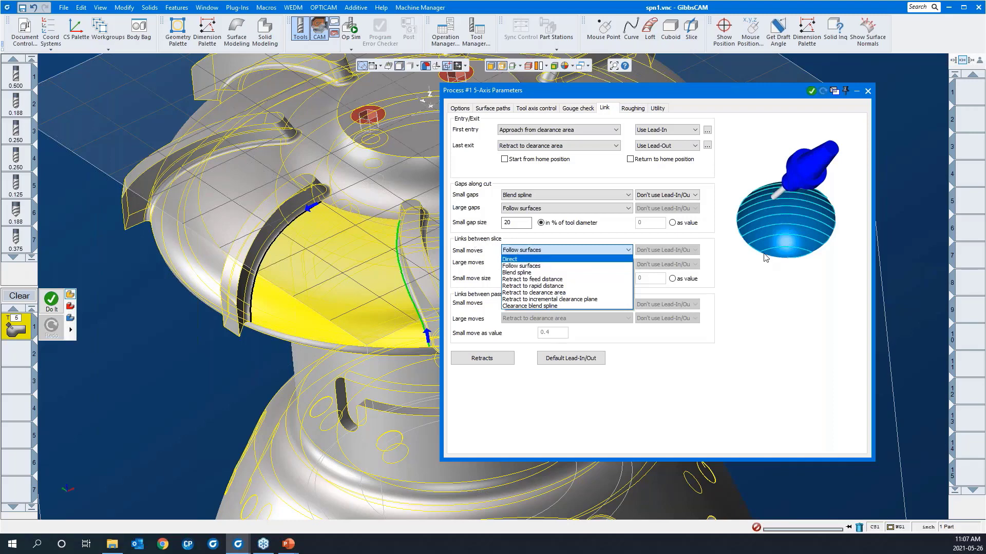
{"action": "left_click", "coordinate": [767, 296]}
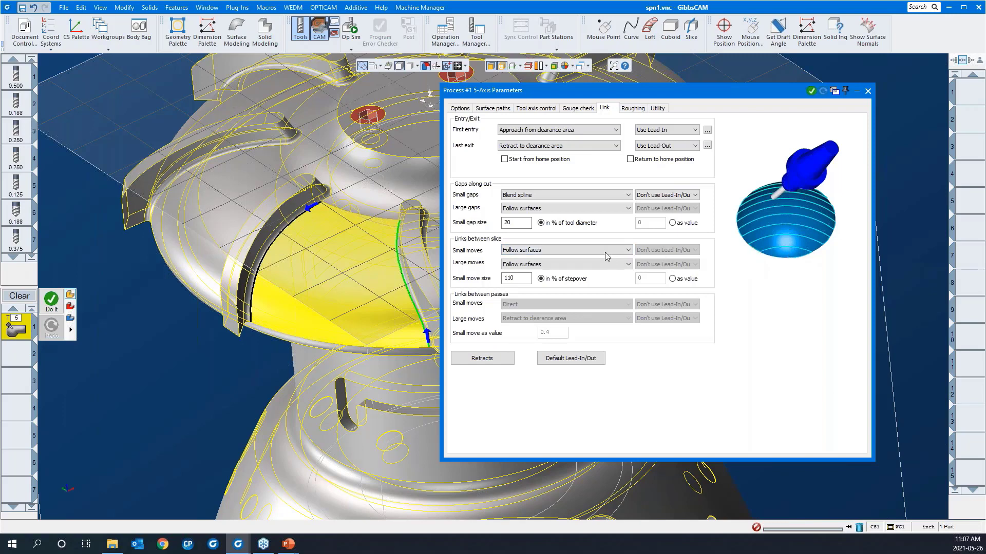
{"action": "left_click", "coordinate": [578, 253]}
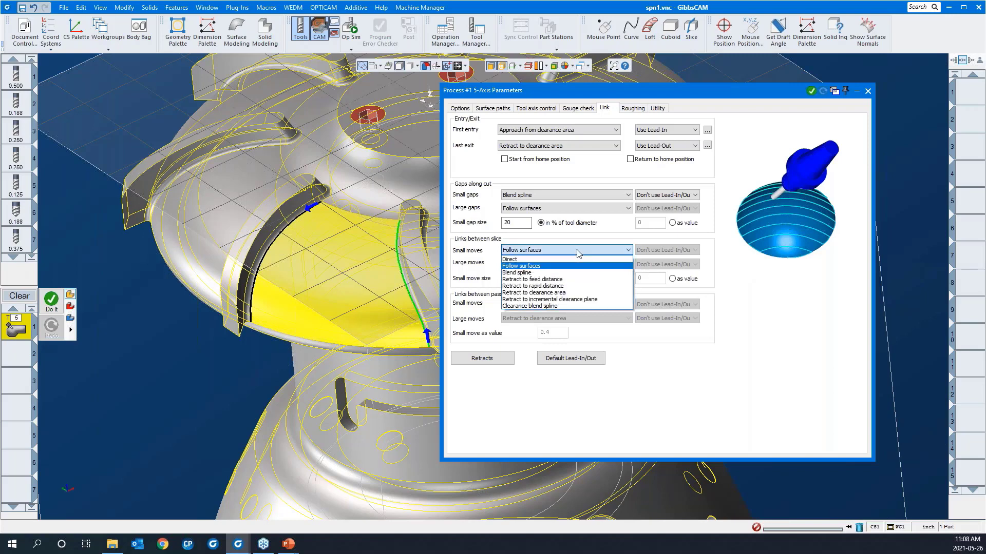
{"action": "left_click", "coordinate": [580, 260]}
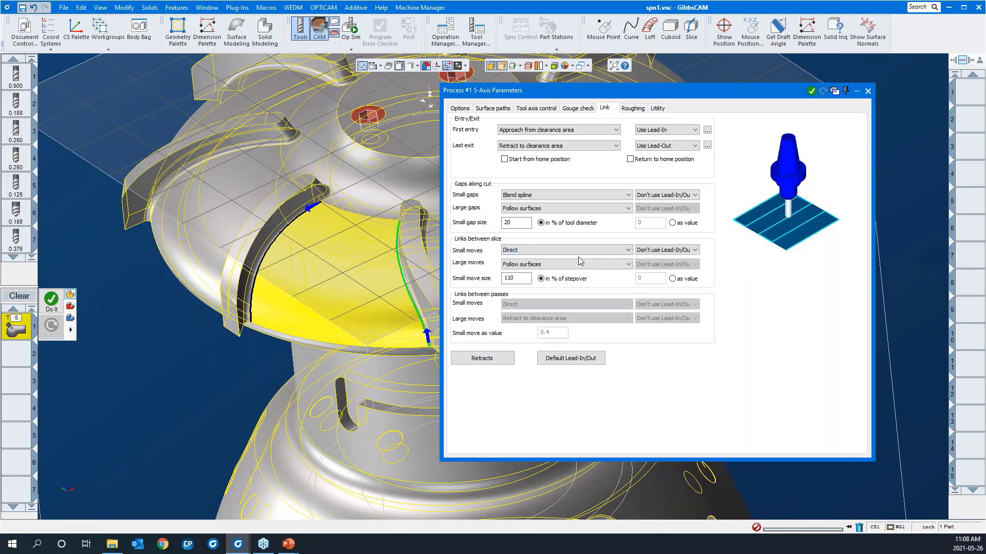
{"action": "key", "text": "Down"}
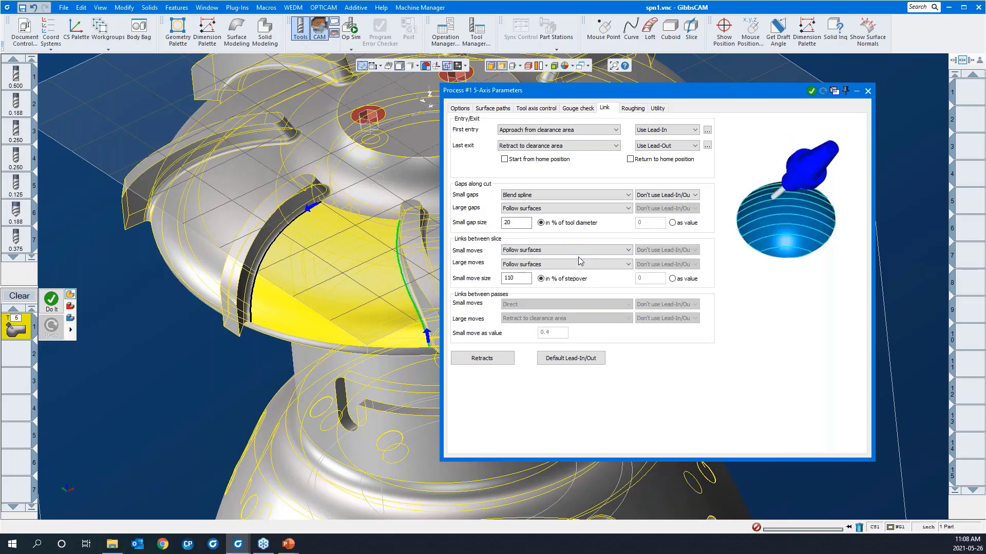
{"action": "key", "text": "Down"}
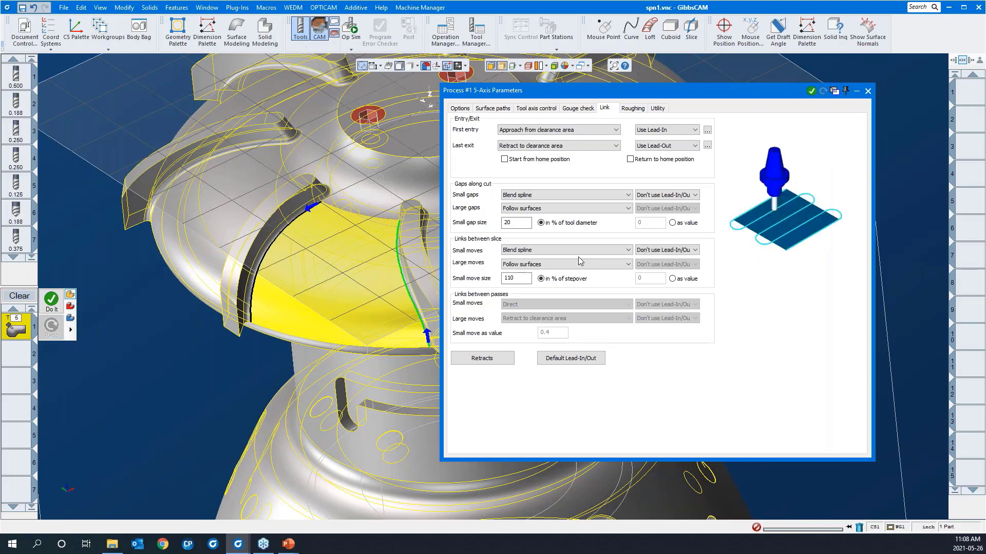
{"action": "key", "text": "Down"}
{"action": "key", "text": "Down"}
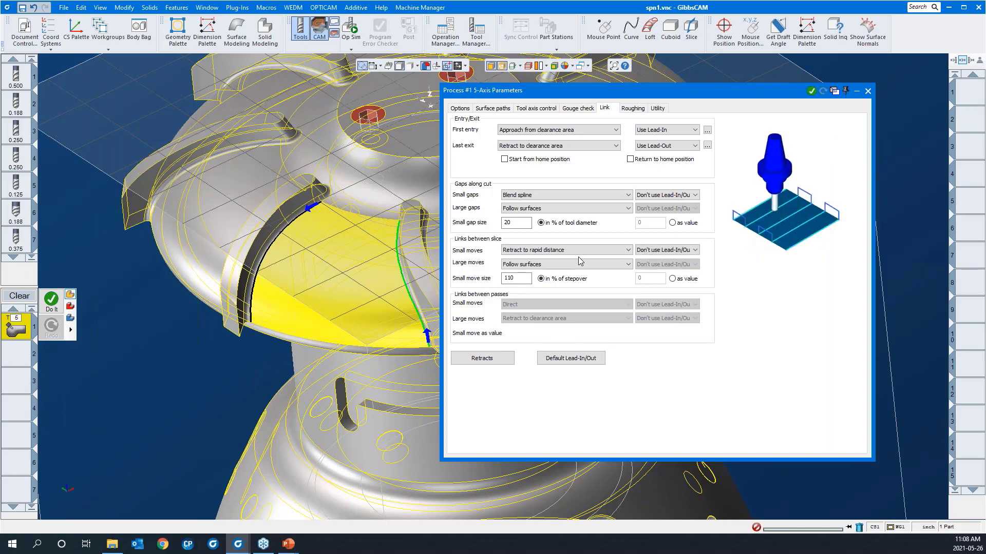
{"action": "key", "text": "Down"}
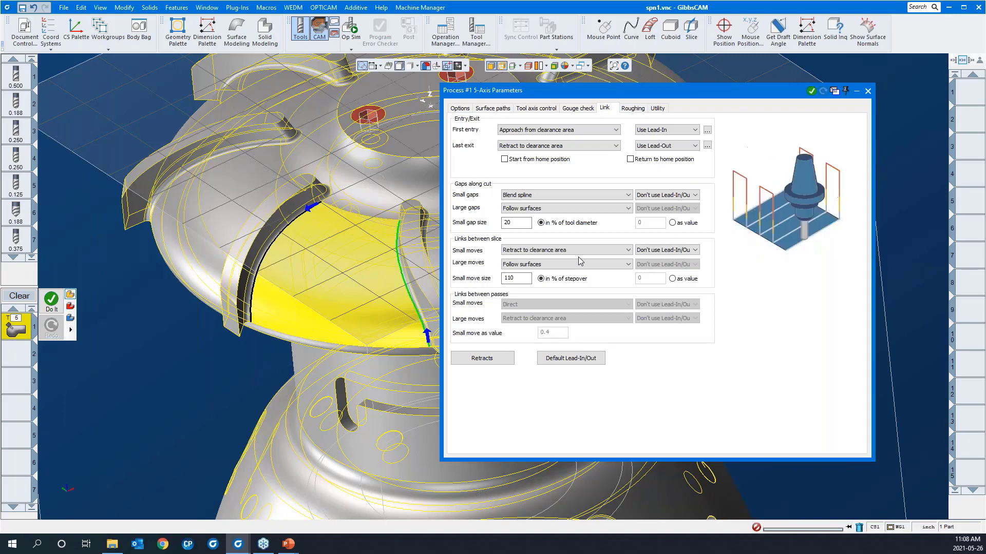
{"action": "key", "text": "Up"}
{"action": "key", "text": "Up"}
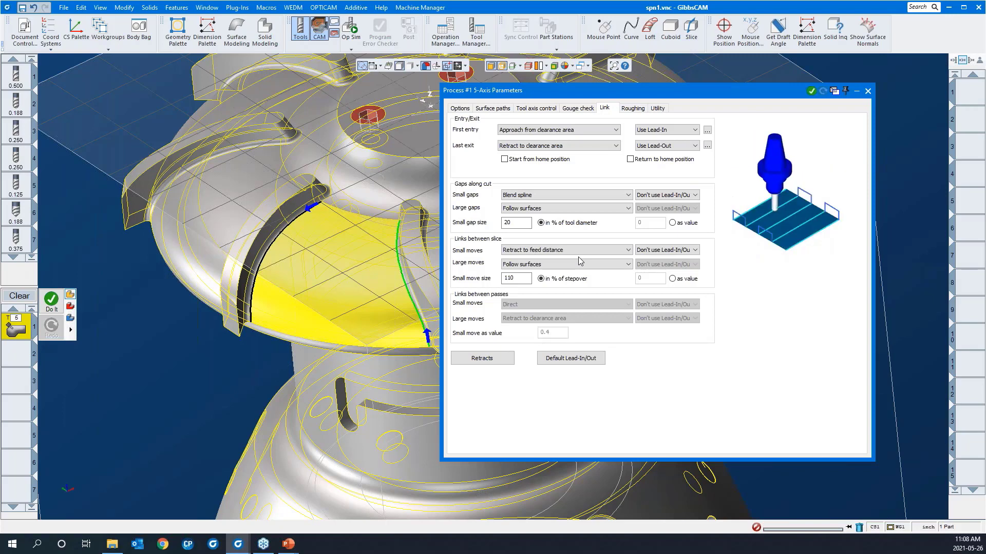
{"action": "key", "text": "Up"}
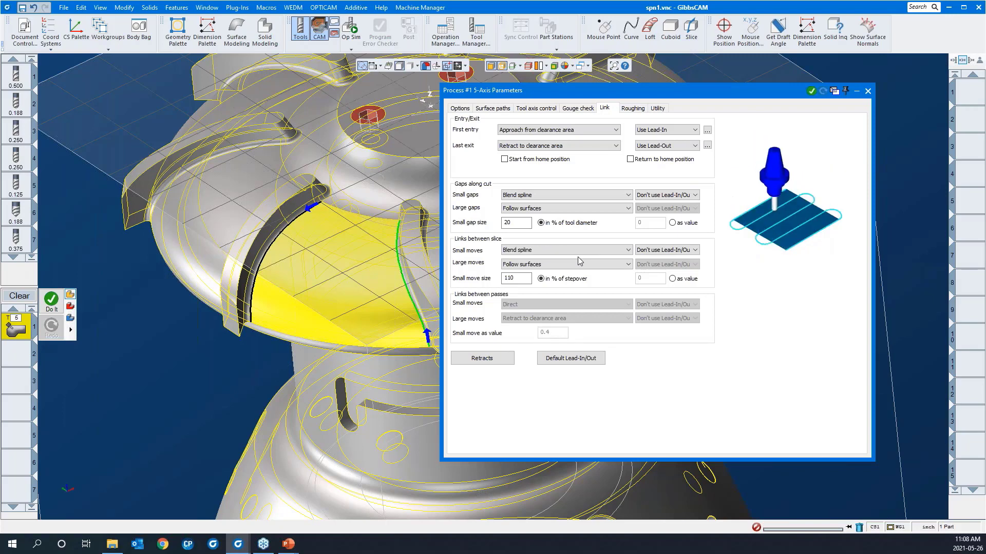
{"action": "left_click", "coordinate": [509, 250]}
{"action": "left_click", "coordinate": [511, 265]}
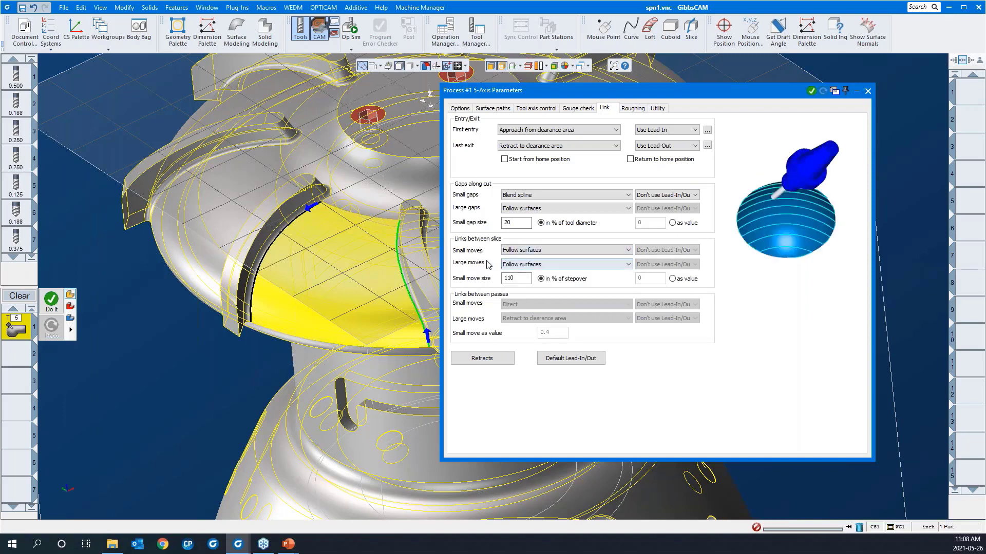
- Set large moves between slices to Retract to clearance area and review the retract clearance and distance settings
{"action": "left_click", "coordinate": [511, 264]}
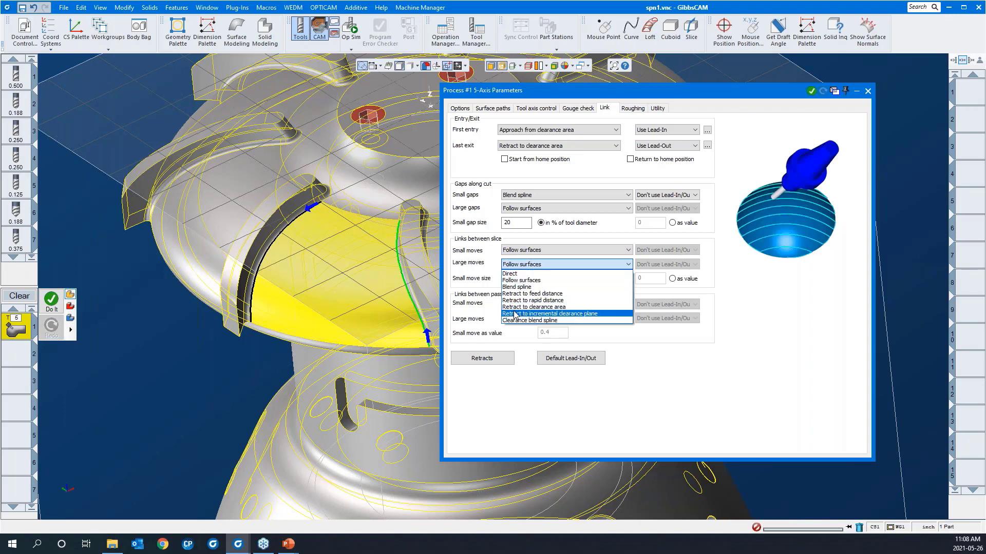
{"action": "left_click", "coordinate": [515, 308]}
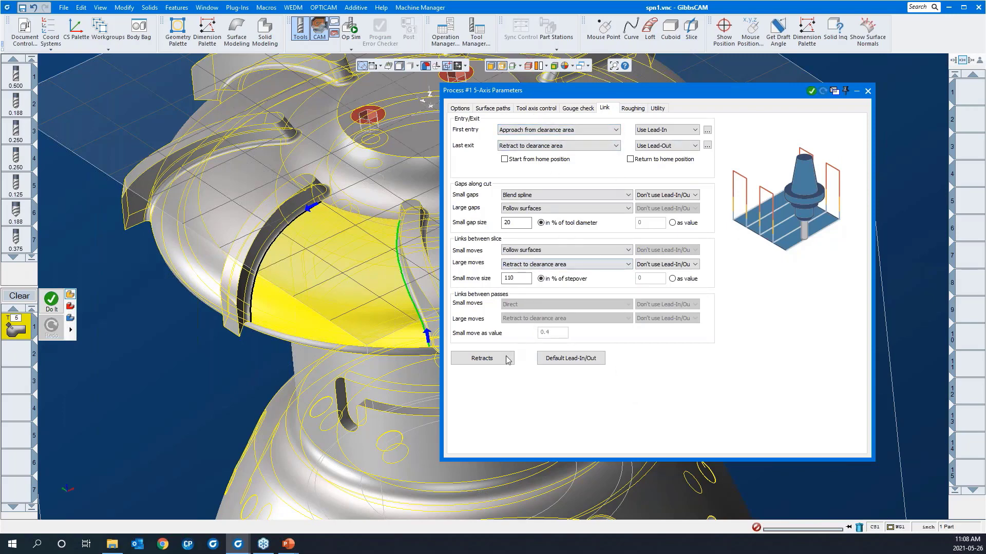
{"action": "left_click", "coordinate": [482, 358]}
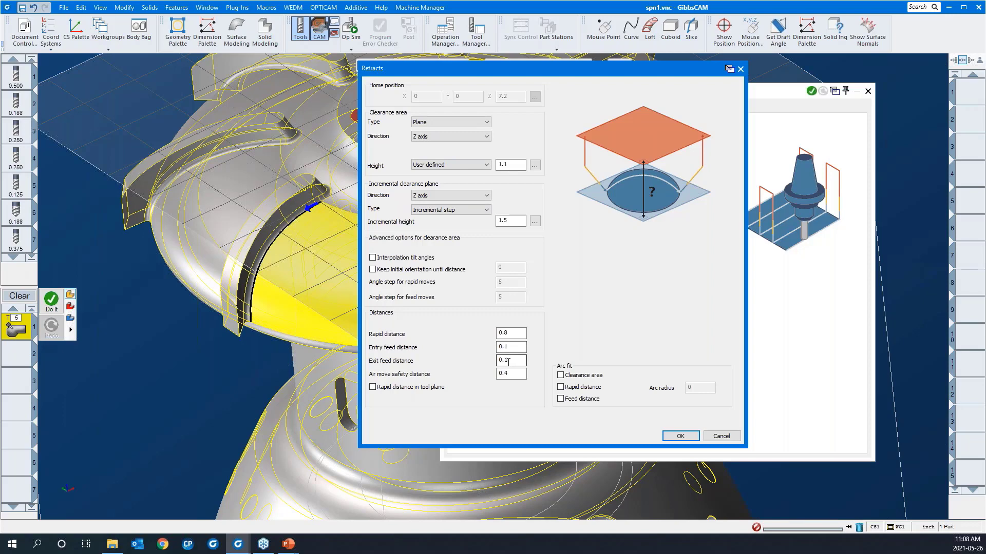
{"action": "left_click", "coordinate": [509, 332]}
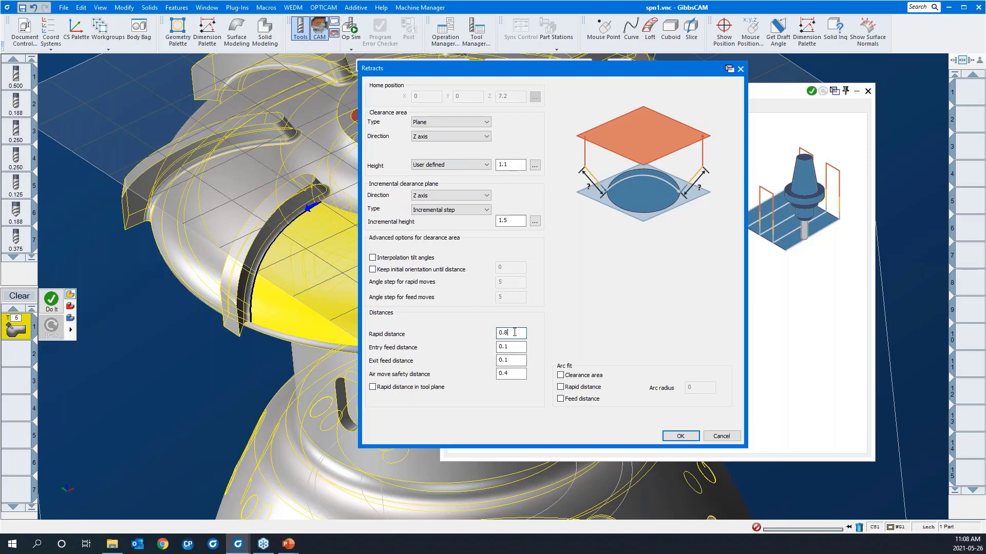
{"action": "left_click", "coordinate": [741, 69]}
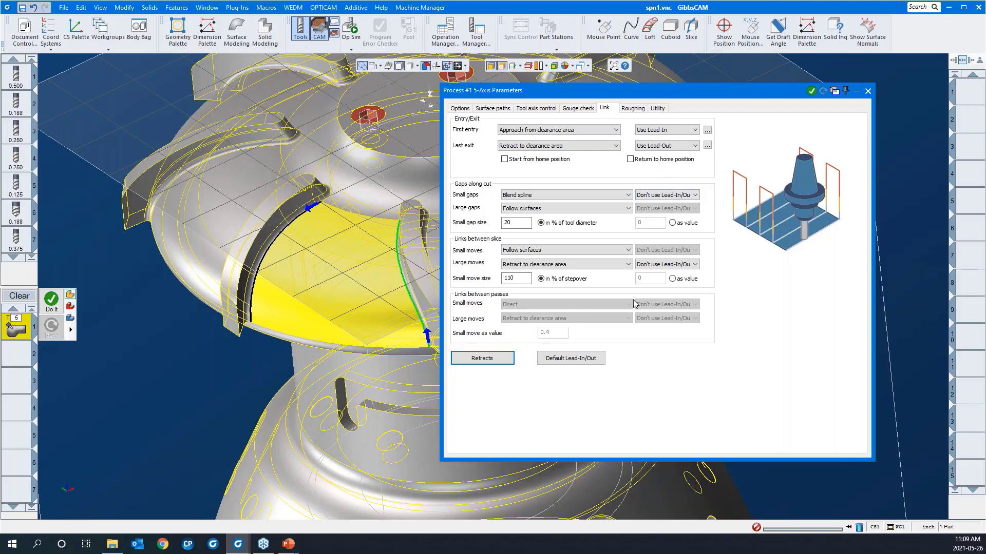
- Temporarily enable multi passes roughing to examine the small-move link types between passes, and disable it again
{"action": "left_click", "coordinate": [634, 109]}
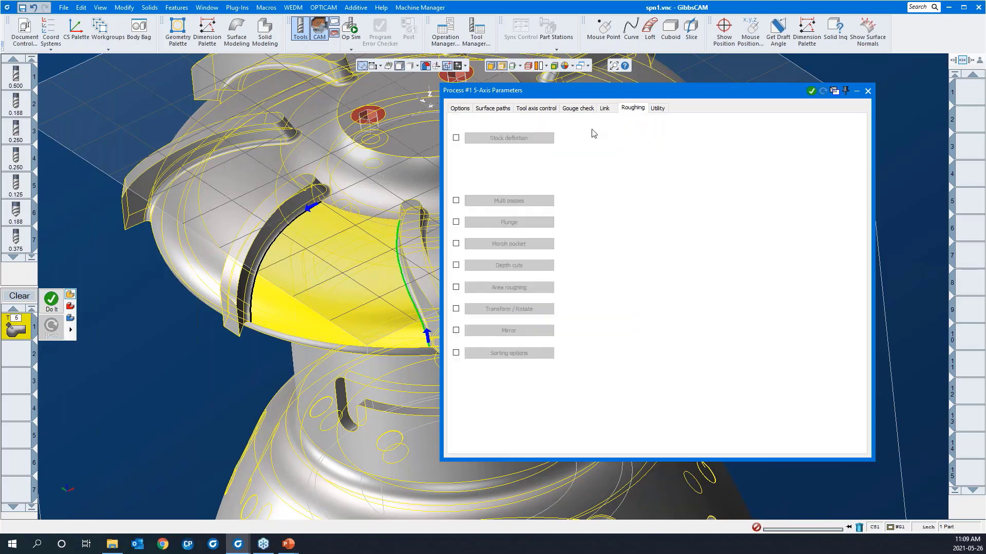
{"action": "left_click", "coordinate": [456, 201]}
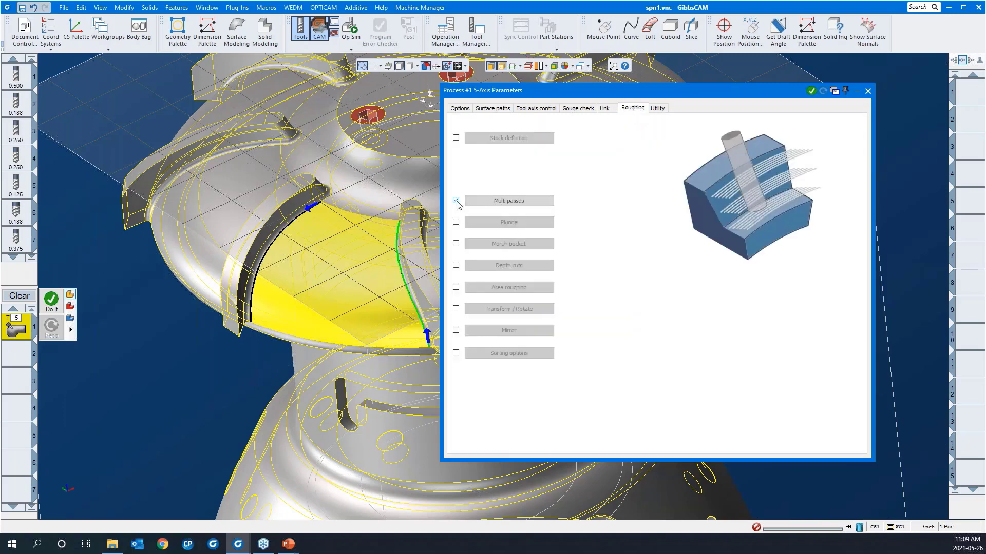
{"action": "left_click", "coordinate": [610, 110]}
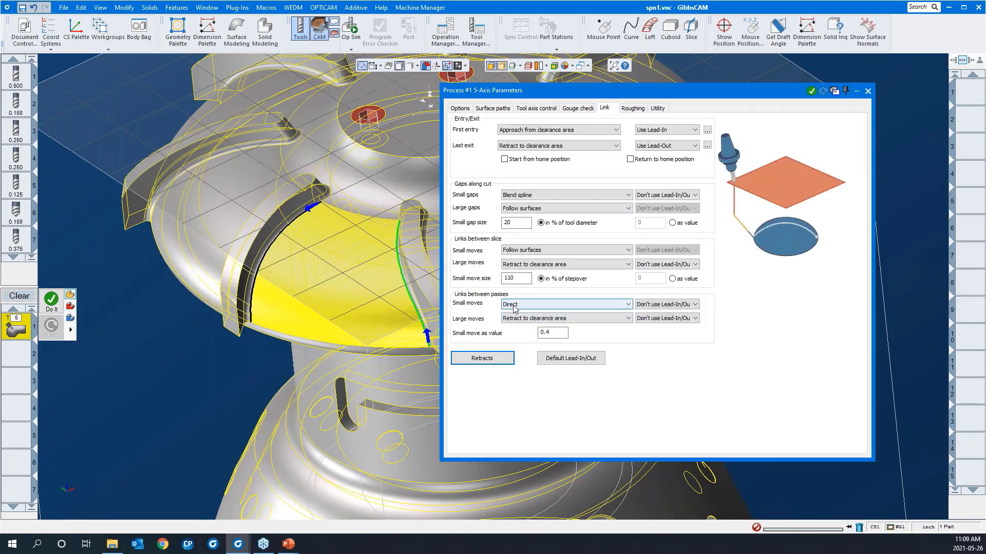
{"action": "left_click", "coordinate": [513, 308]}
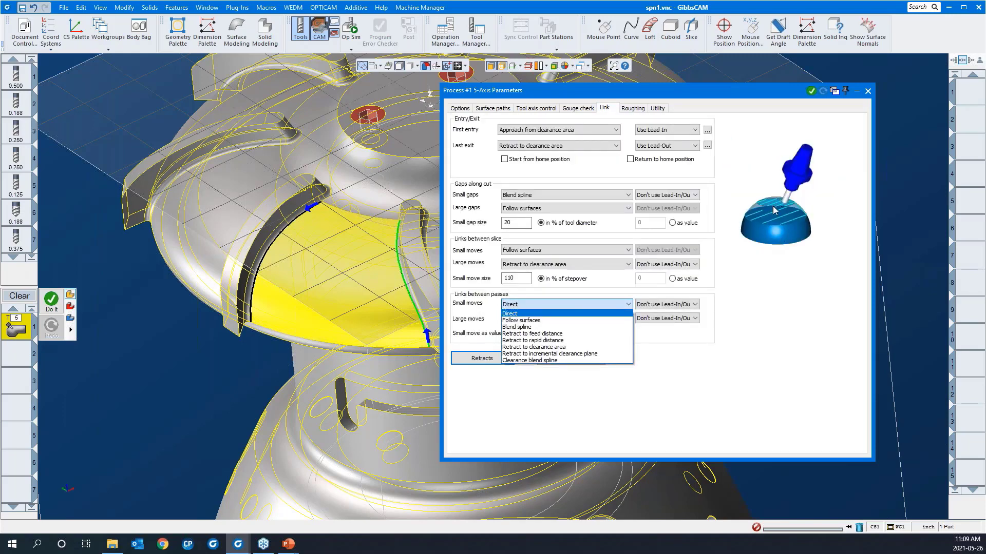
{"action": "left_click", "coordinate": [777, 279]}
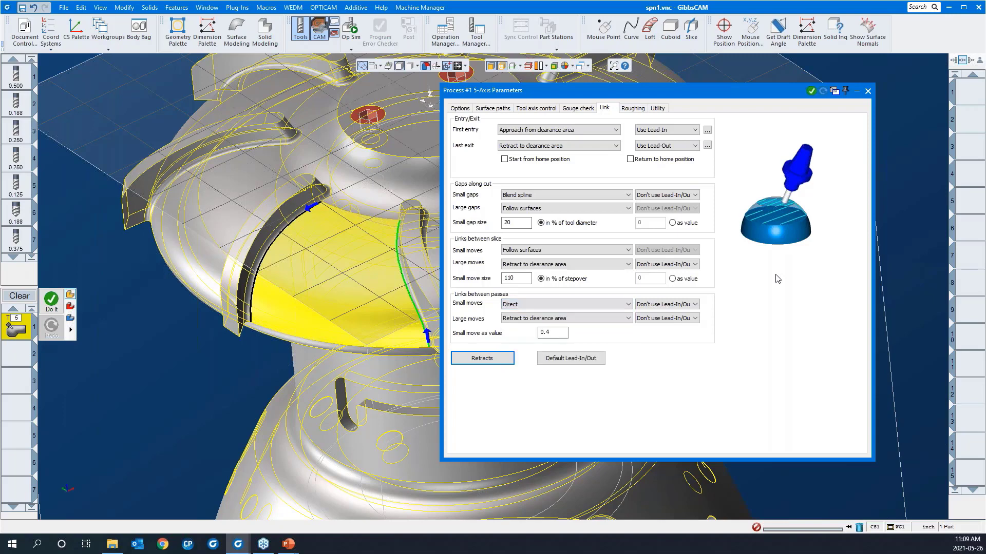
{"action": "left_click", "coordinate": [641, 109]}
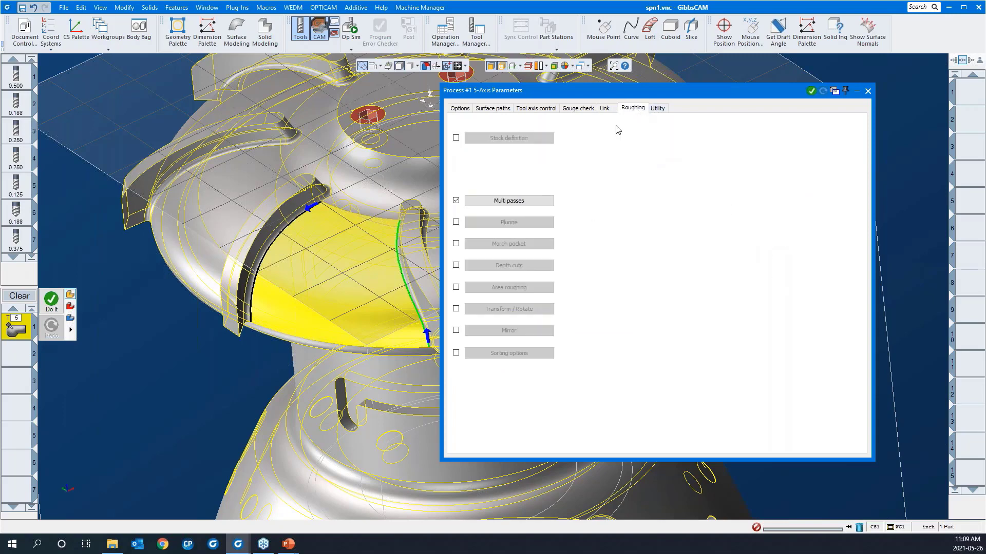
{"action": "left_click", "coordinate": [456, 201]}
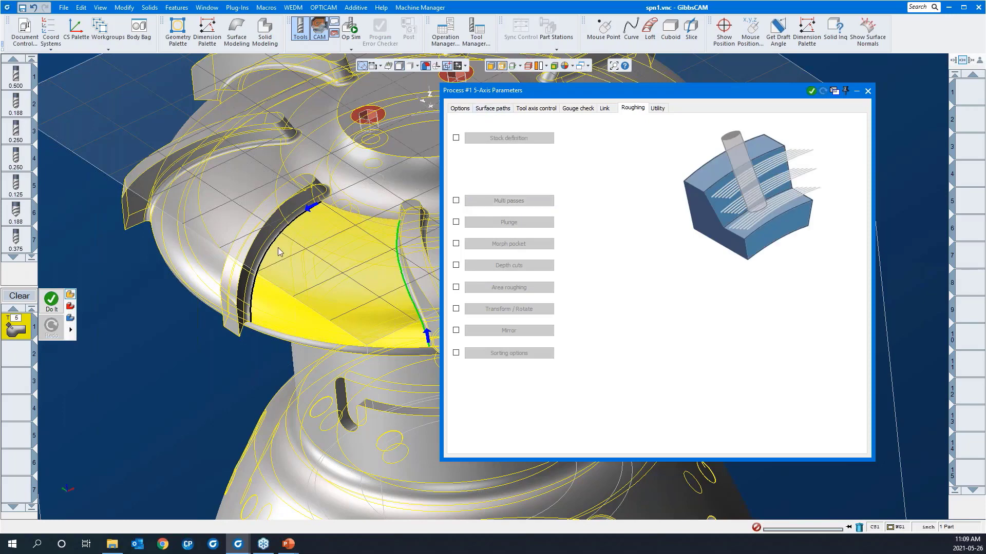
- Review the surface paths, tool axis control and gouge check settings of the 5-axis process
{"action": "left_click", "coordinate": [491, 109]}
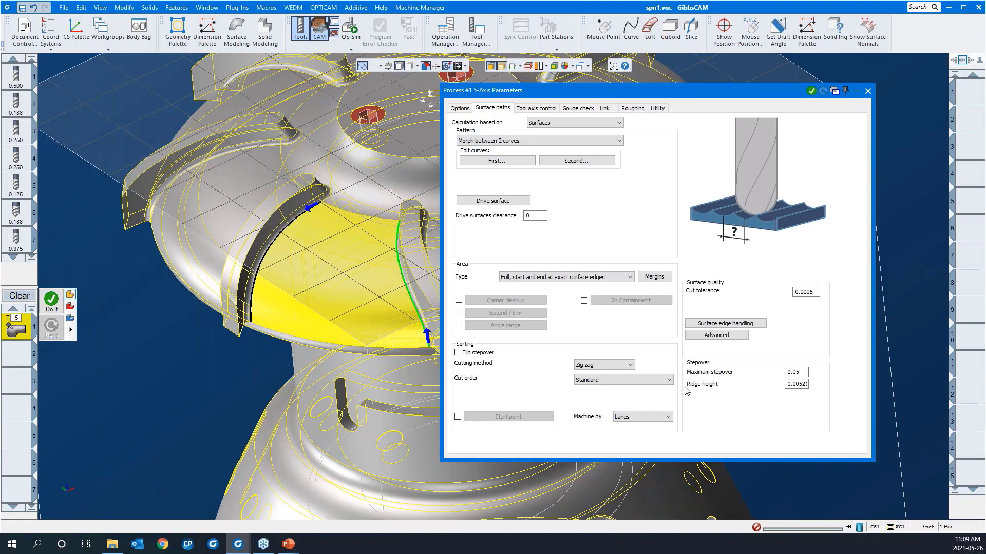
{"action": "left_click", "coordinate": [533, 108]}
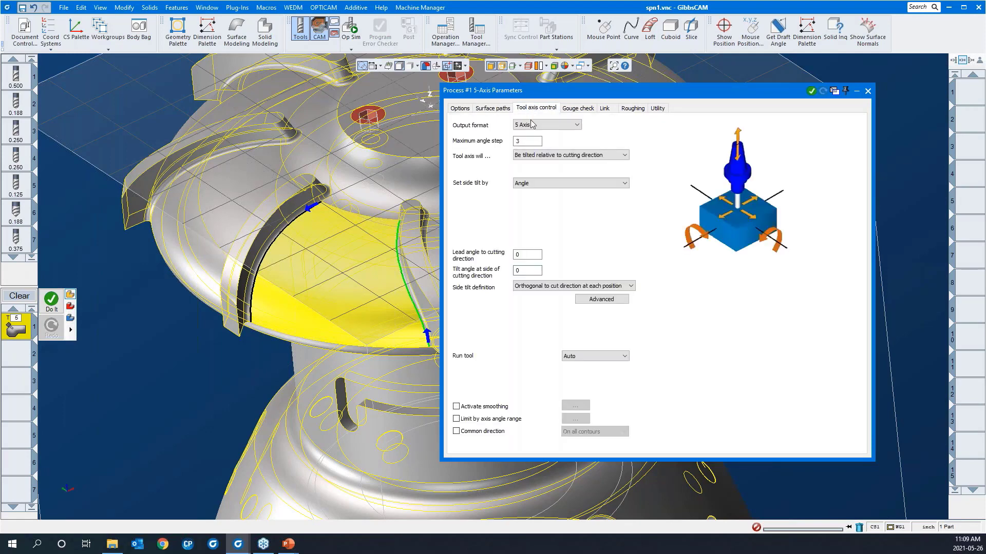
{"action": "left_click", "coordinate": [585, 111]}
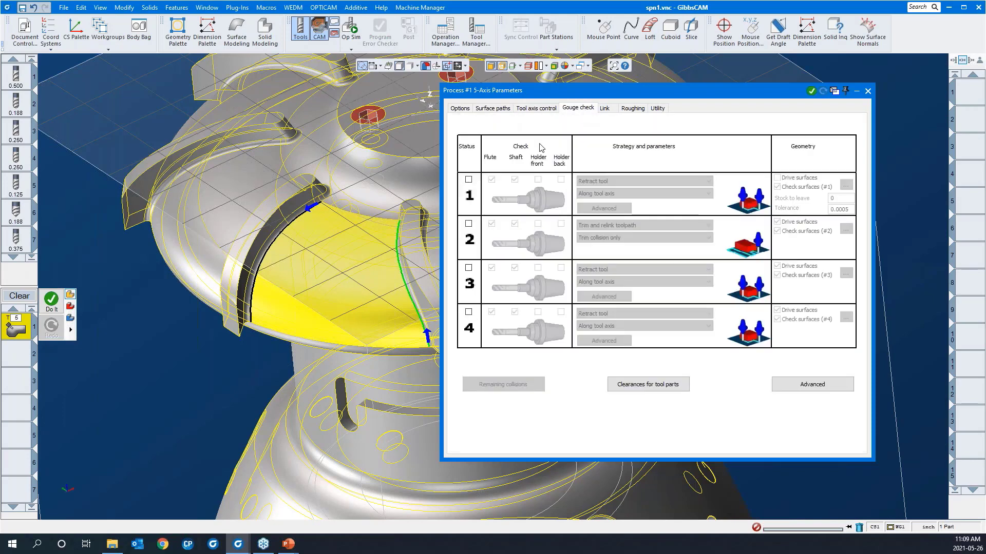
- Set both the small and large moves between slices to Follow surfaces
{"action": "left_click", "coordinate": [605, 110]}
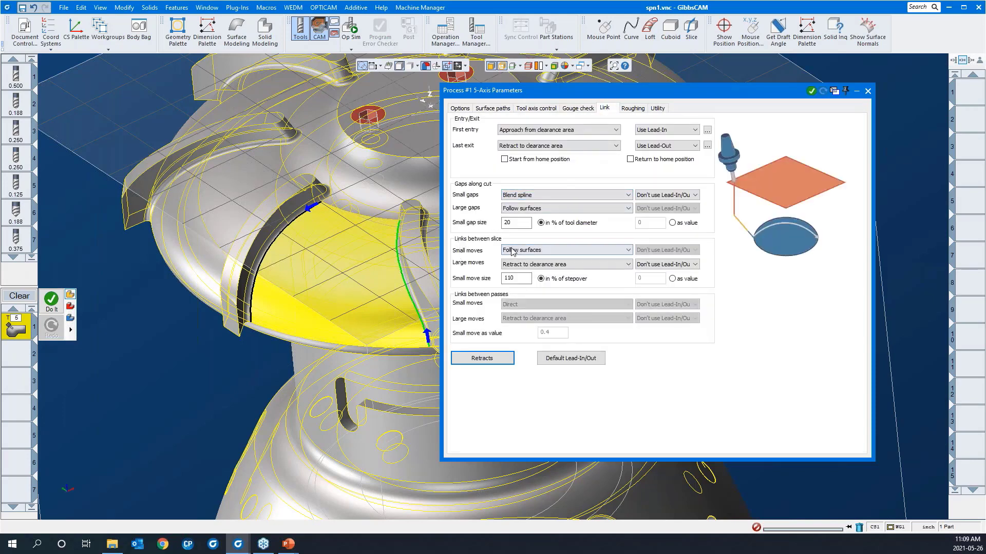
{"action": "left_click", "coordinate": [512, 251]}
{"action": "left_click", "coordinate": [520, 267]}
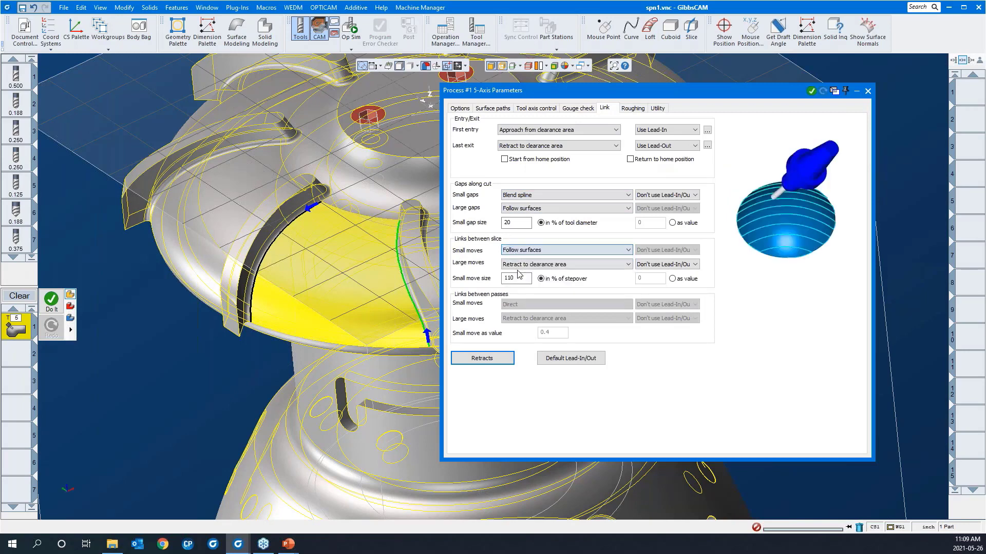
{"action": "left_click", "coordinate": [520, 264]}
{"action": "left_click", "coordinate": [521, 281]}
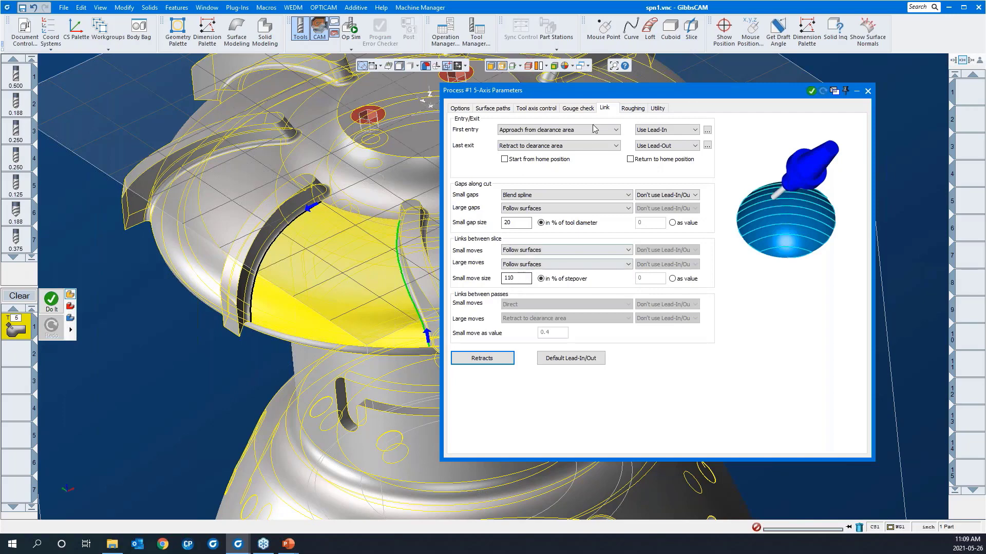
- Collapse the 5-axis parameters window and generate the machining operation from the process
{"action": "double_click", "coordinate": [596, 95]}
{"action": "left_click", "coordinate": [776, 265]}
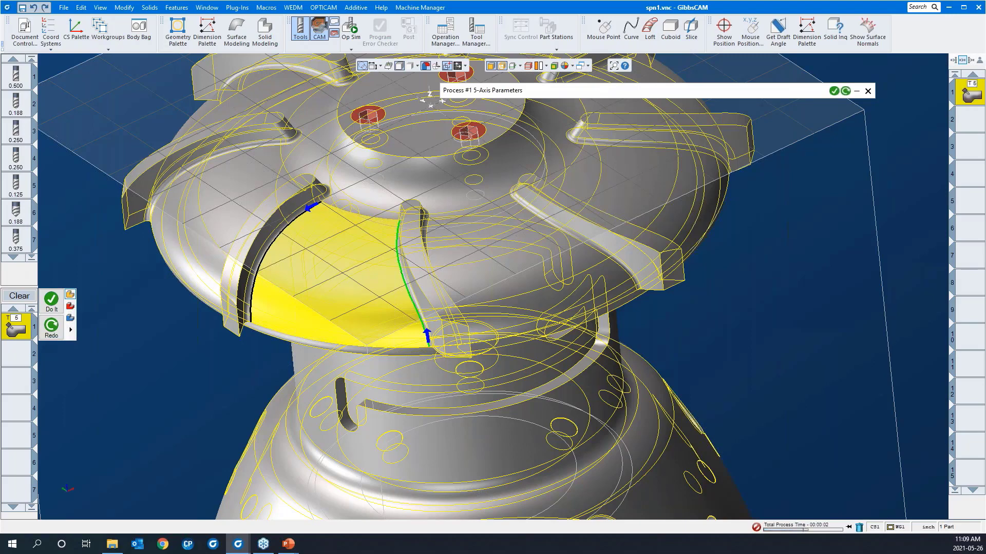
- Display the process status list and inspect the generated toolpath over the floor face between the two blades
{"action": "left_click", "coordinate": [850, 527]}
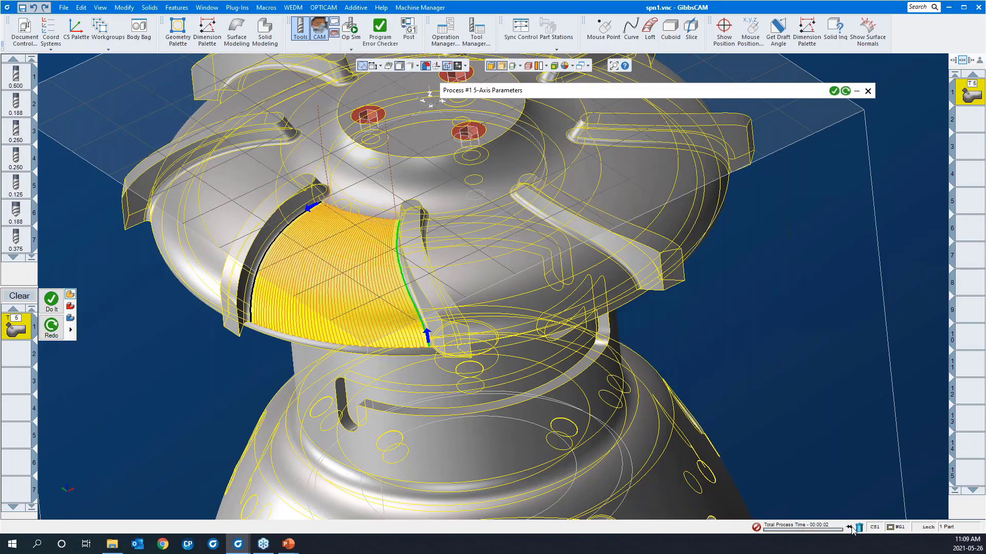
{"action": "left_click", "coordinate": [851, 528]}
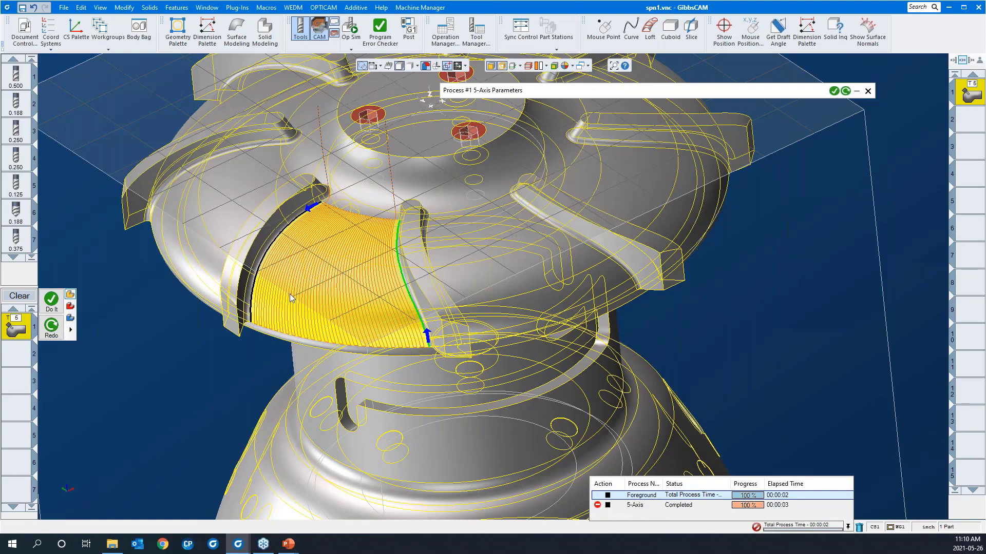
{"action": "middle_click_drag", "start_coordinate": [289, 294], "coordinate": [378, 201]}
{"action": "scroll", "coordinate": [378, 202], "scroll_direction": "down", "scroll_amount": 1}
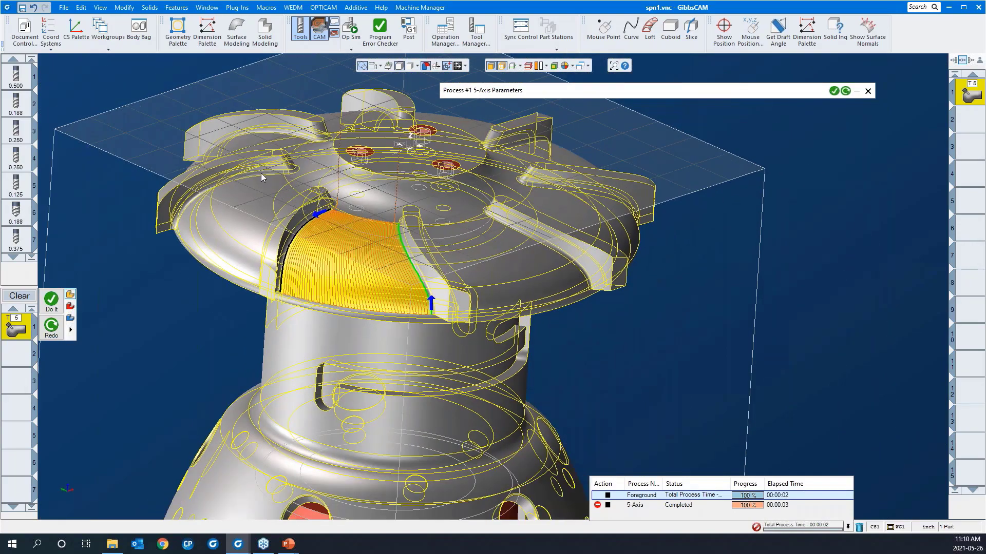
{"action": "left_click_drag", "start_coordinate": [261, 172], "coordinate": [475, 295]}
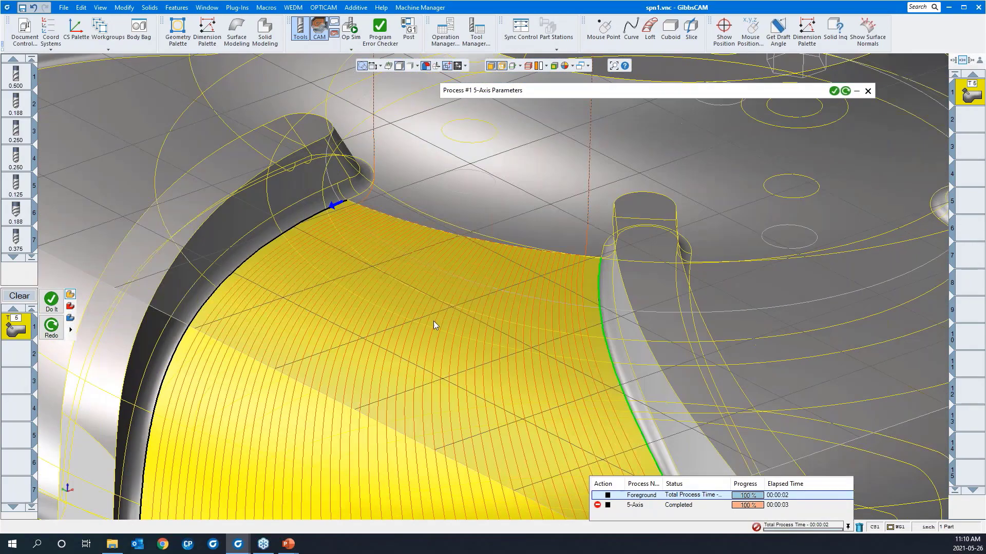
{"action": "scroll", "coordinate": [492, 374], "scroll_direction": "down", "scroll_amount": 2}
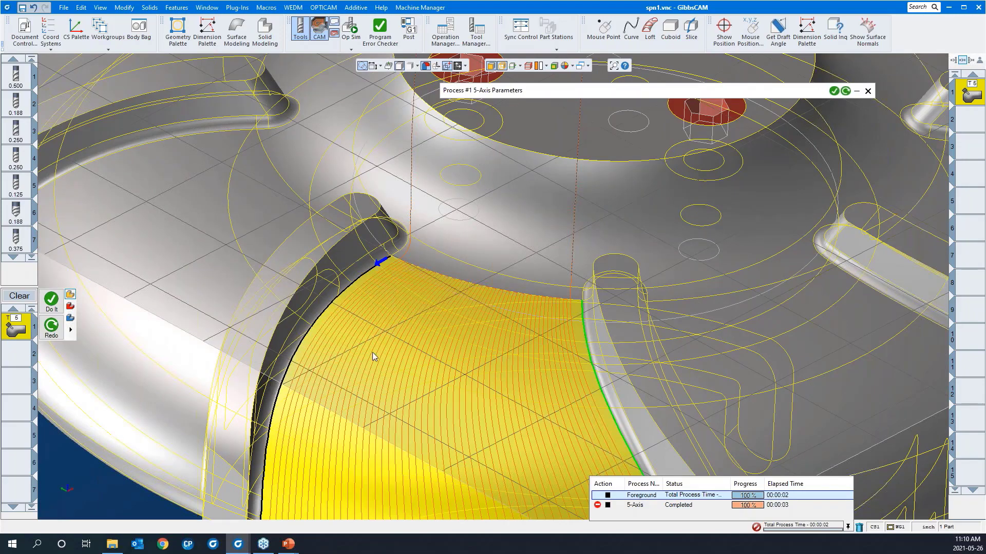
{"action": "middle_click_drag", "start_coordinate": [371, 352], "coordinate": [418, 254]}
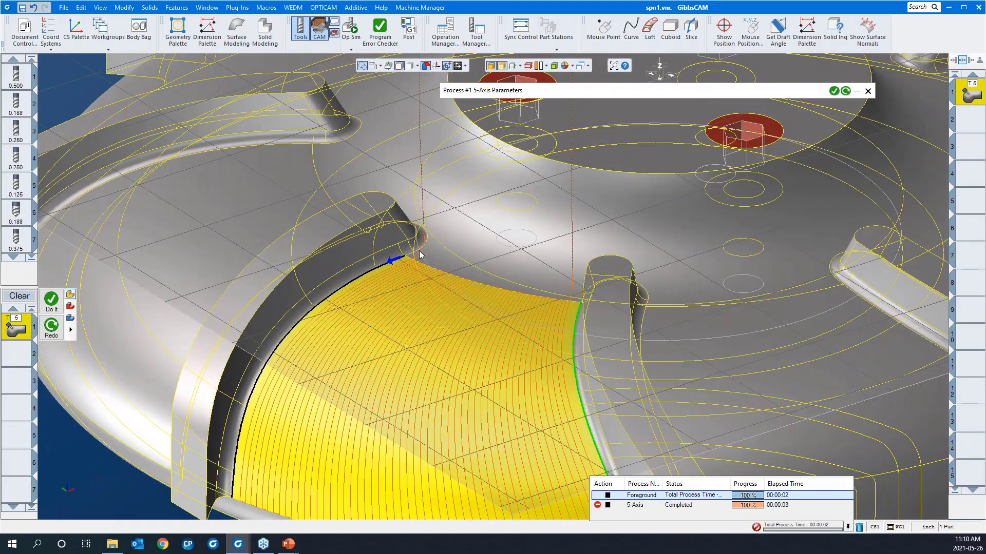
- Set the default lead-in's width and length to 0.15 and copy its vertical tangent arc settings to the lead-out
{"action": "left_click", "coordinate": [537, 91]}
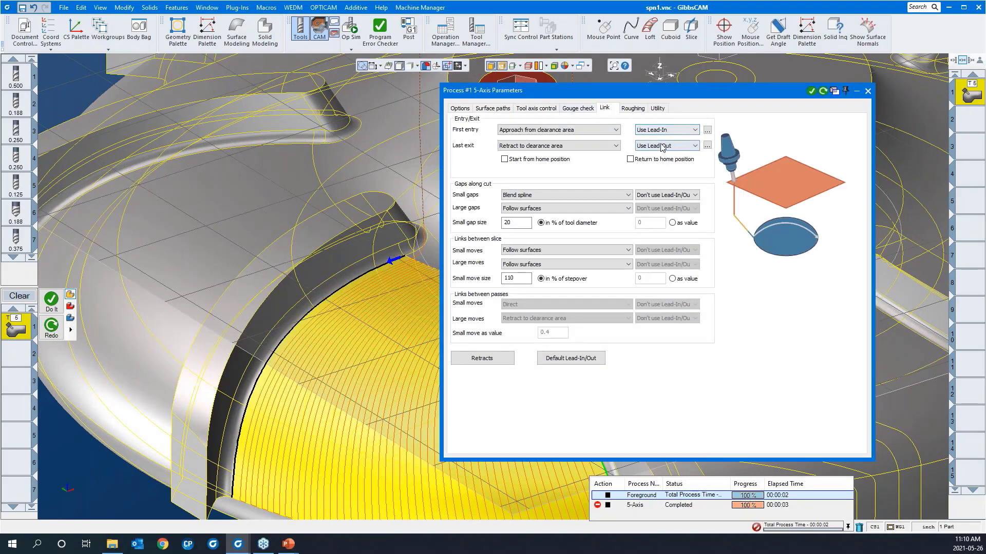
{"action": "left_click", "coordinate": [569, 359]}
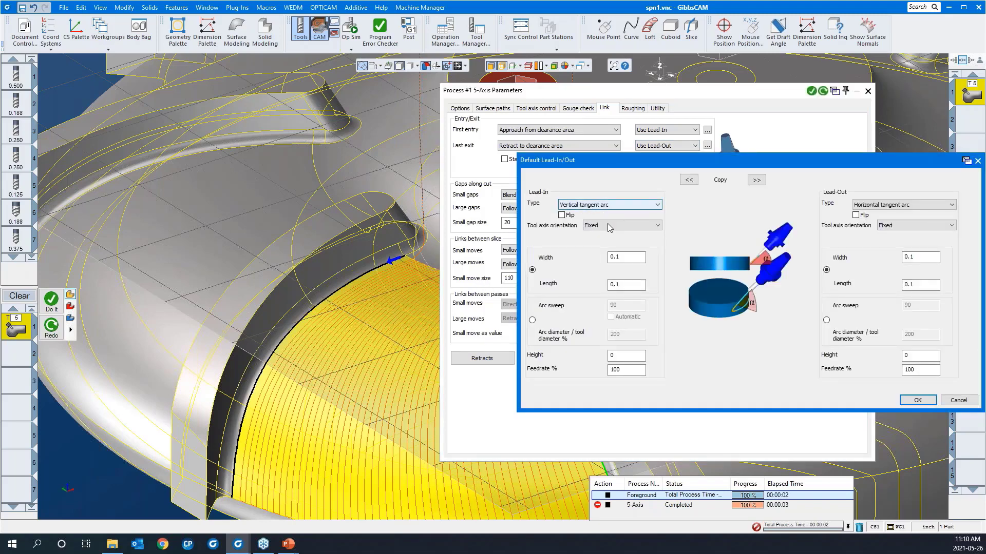
{"action": "left_click", "coordinate": [620, 256]}
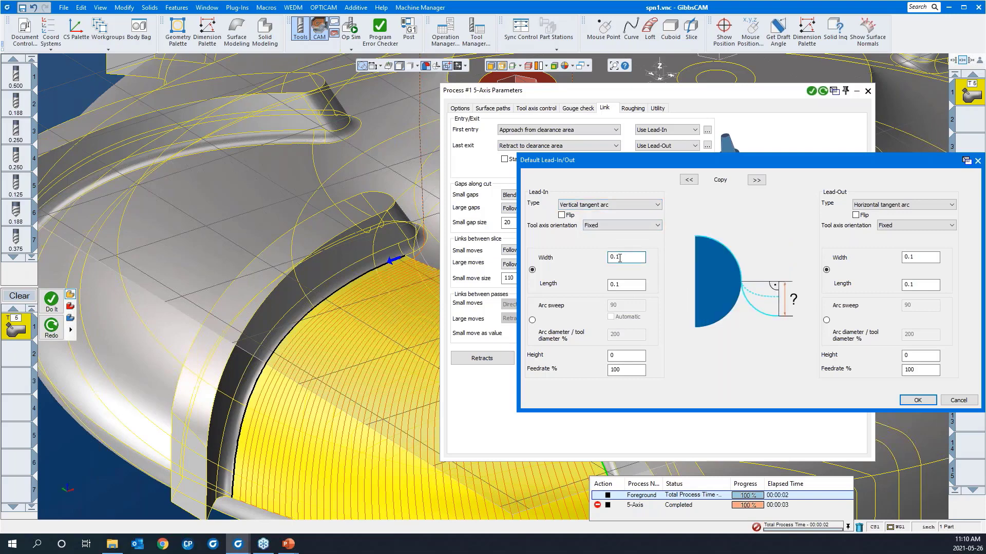
{"action": "type", "text": "5"}
{"action": "left_click", "coordinate": [629, 284]}
{"action": "type", "text": "5"}
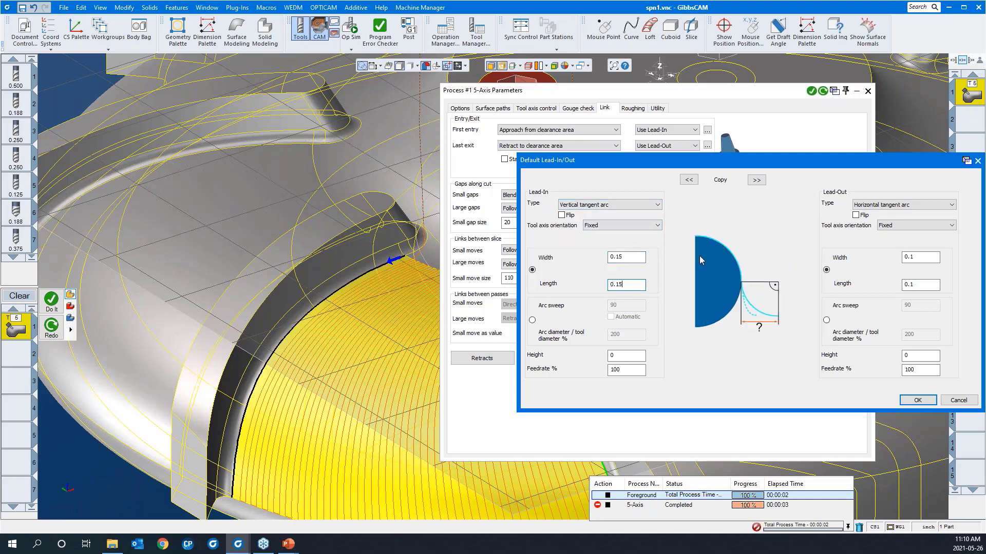
{"action": "left_click", "coordinate": [756, 181]}
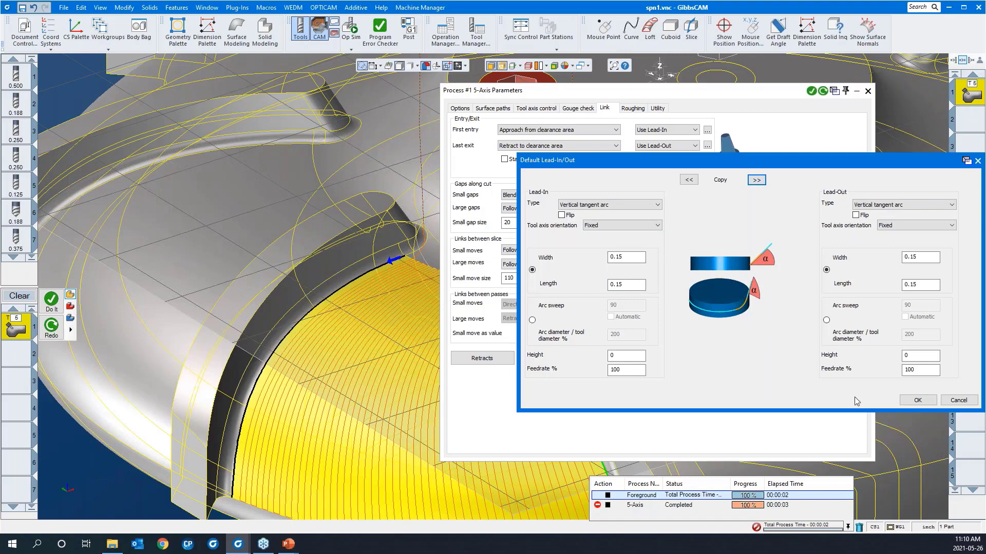
{"action": "left_click", "coordinate": [926, 403]}
- Regenerate the 5-axis toolpath and collapse the parameters window to inspect it over the floor face
{"action": "left_click", "coordinate": [823, 92]}
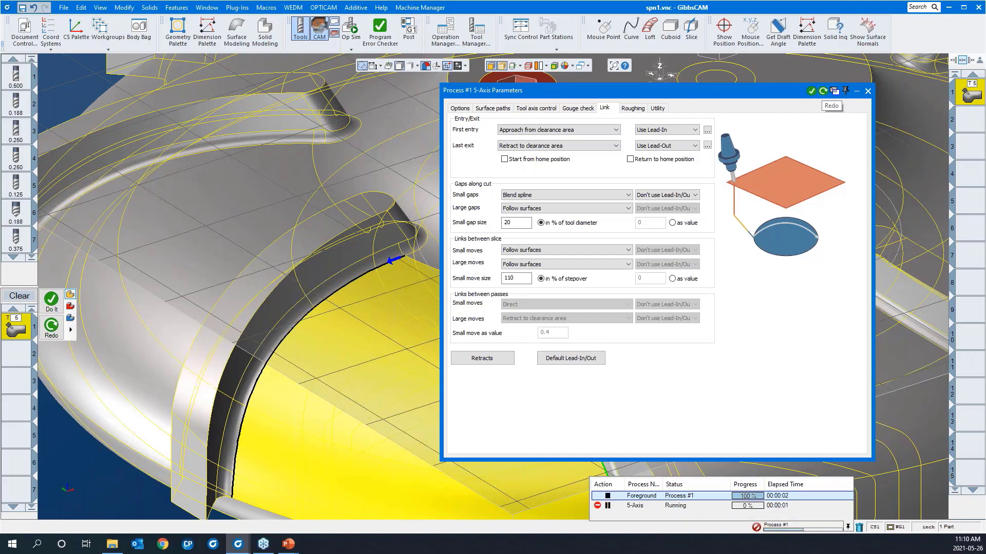
{"action": "scroll", "coordinate": [301, 321], "scroll_direction": "down", "scroll_amount": 2}
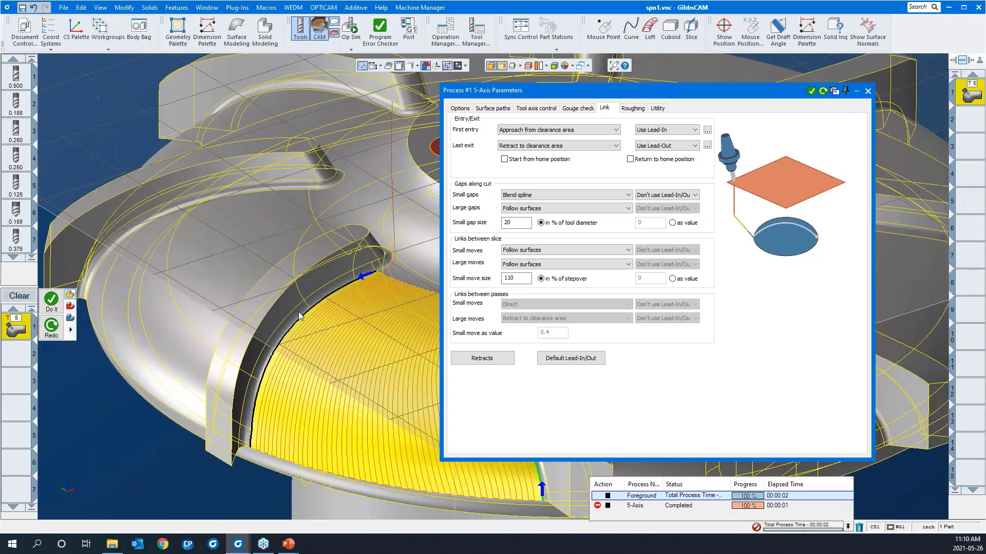
{"action": "middle_click_drag", "start_coordinate": [258, 504], "coordinate": [120, 435]}
{"action": "left_click", "coordinate": [595, 95]}
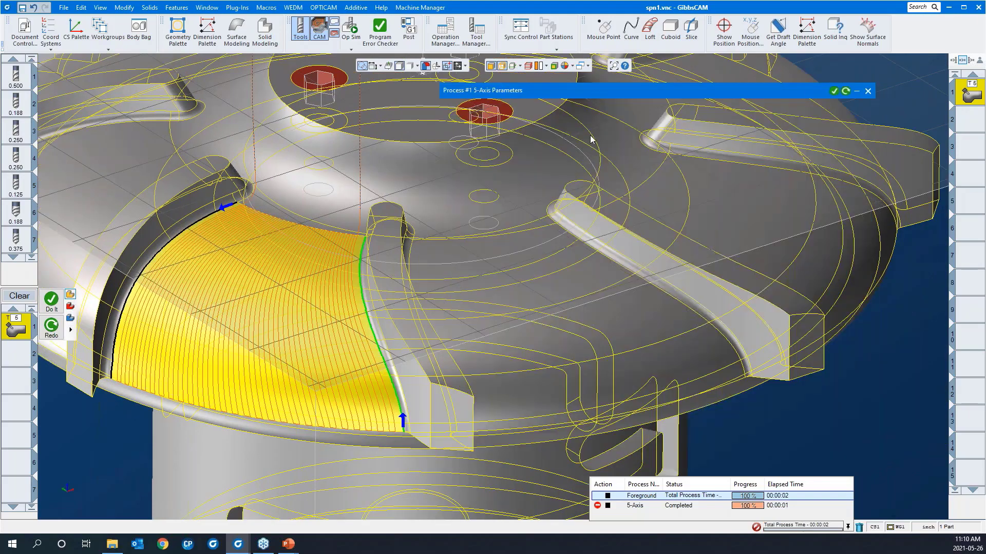
{"action": "scroll", "coordinate": [655, 297], "scroll_direction": "down", "scroll_amount": 2}
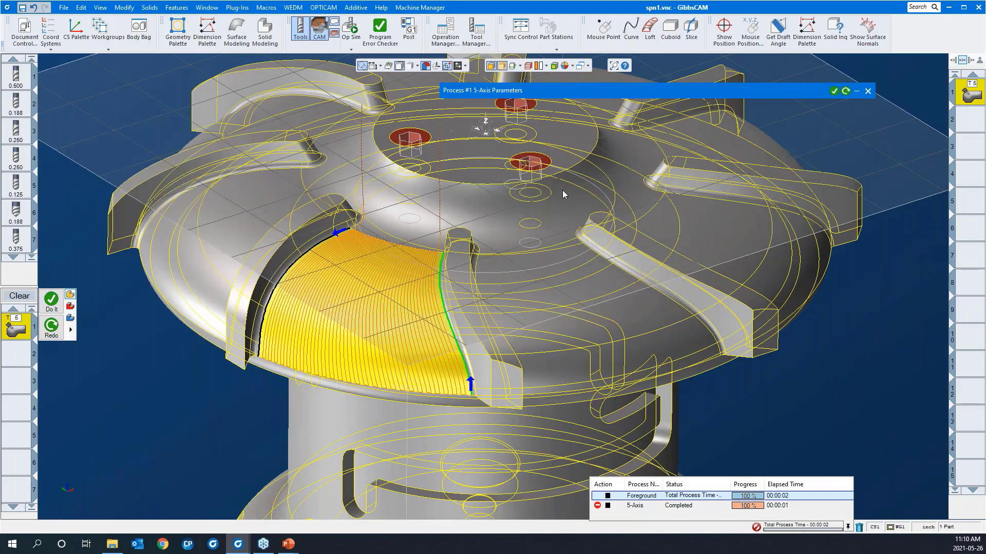
- Run the Op Sim rendering of the 5-axis operation and watch the tool cut beside the blade at full speed
{"action": "left_click", "coordinate": [347, 26]}
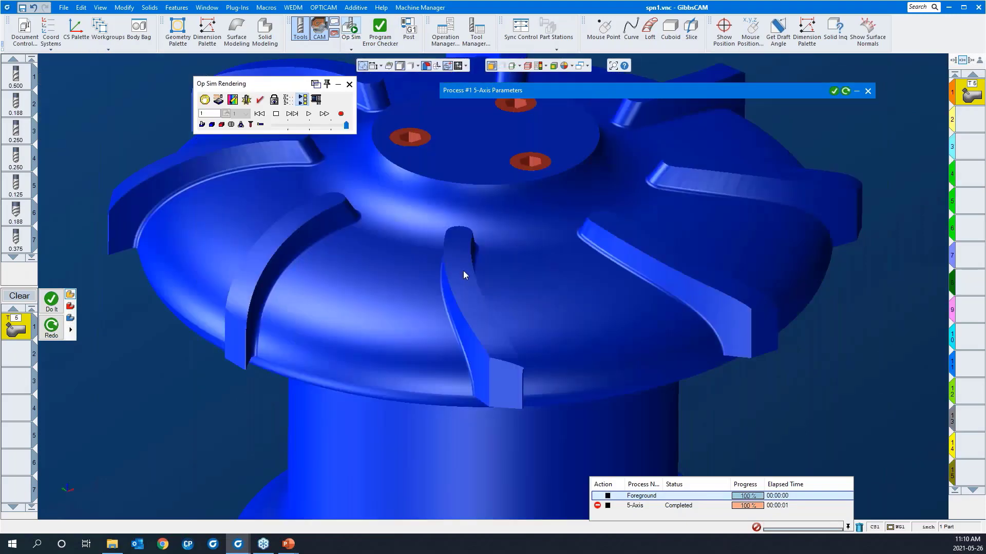
{"action": "scroll", "coordinate": [464, 272], "scroll_direction": "down", "scroll_amount": 3}
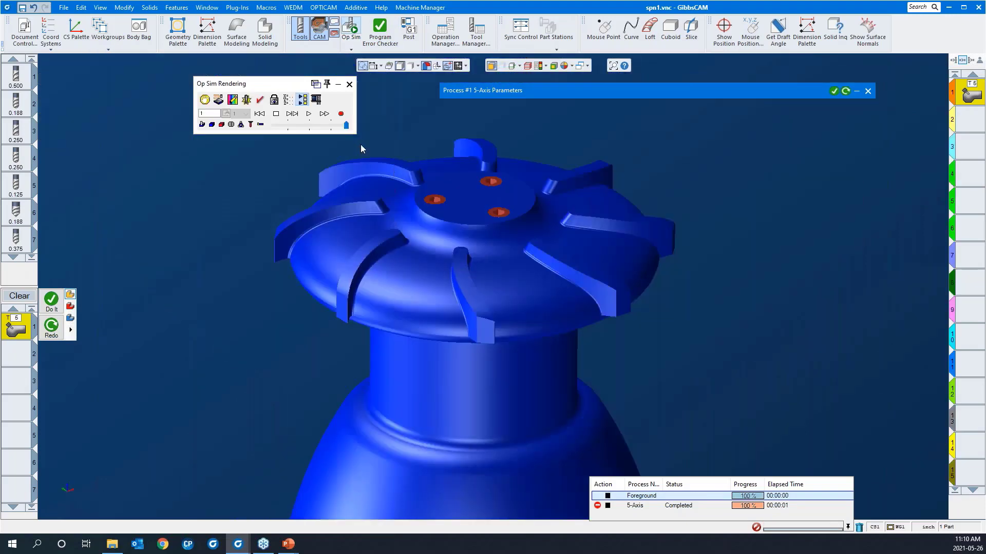
{"action": "left_click", "coordinate": [308, 115]}
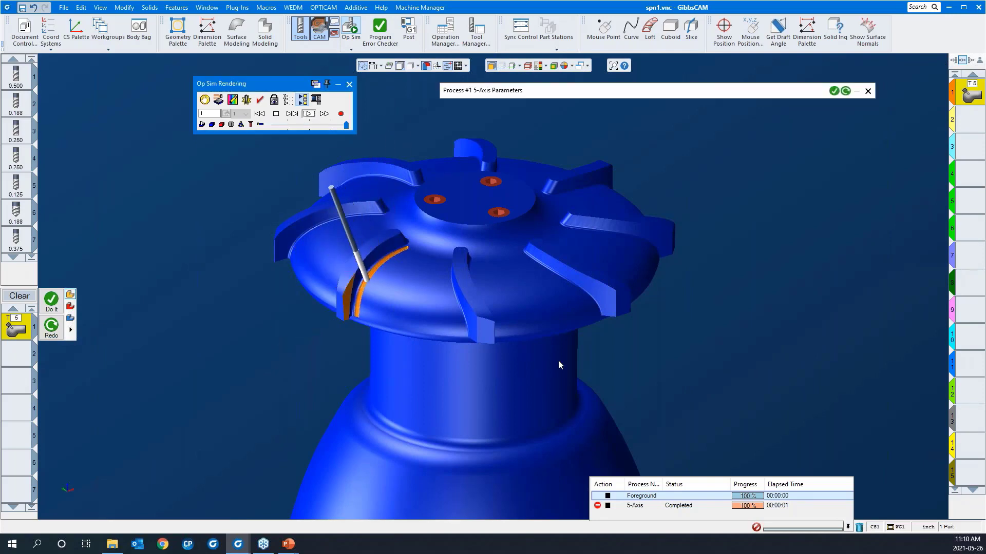
{"action": "middle_click_drag", "start_coordinate": [559, 360], "coordinate": [476, 378]}
{"action": "left_click_drag", "start_coordinate": [498, 379], "coordinate": [303, 145]}
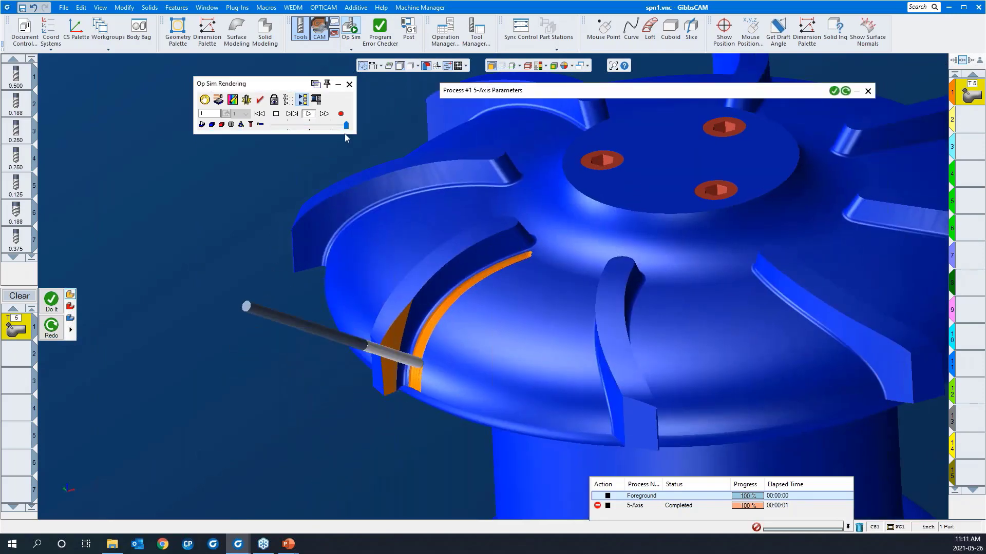
{"action": "left_click", "coordinate": [346, 126]}
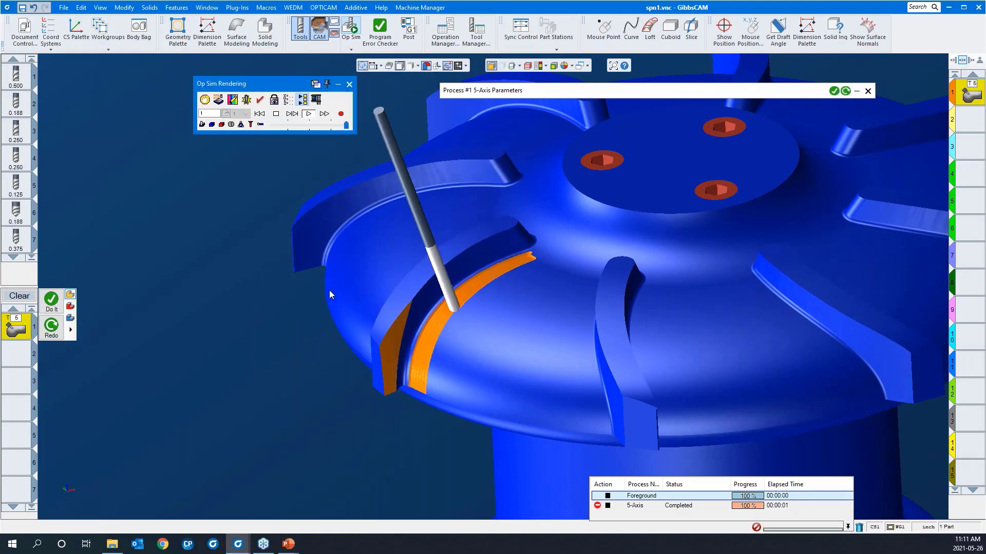
- Follow the simulation to the end and examine the machined floor and blade surfaces from several angles
{"action": "scroll", "coordinate": [327, 290], "scroll_direction": "down", "scroll_amount": 4}
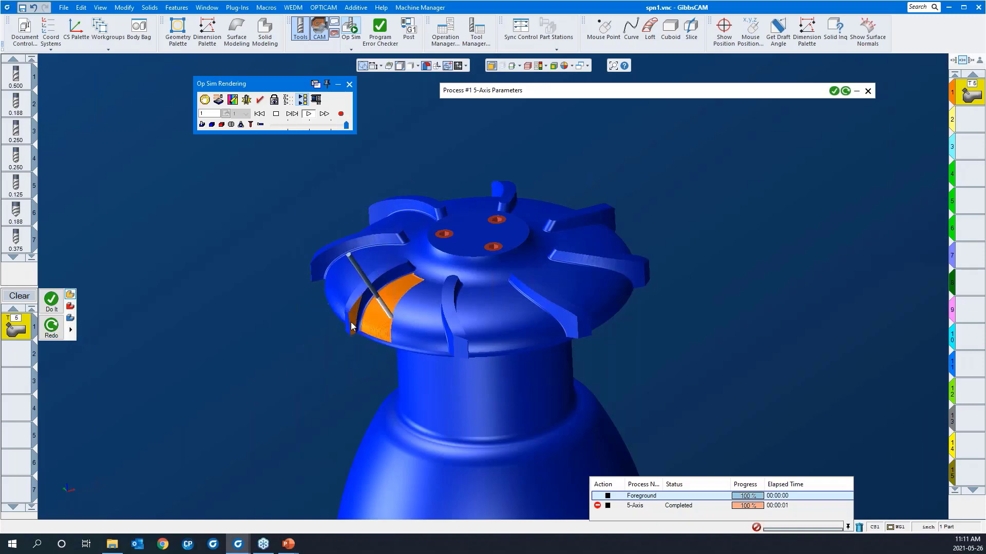
{"action": "scroll", "coordinate": [442, 350], "scroll_direction": "up", "scroll_amount": 5}
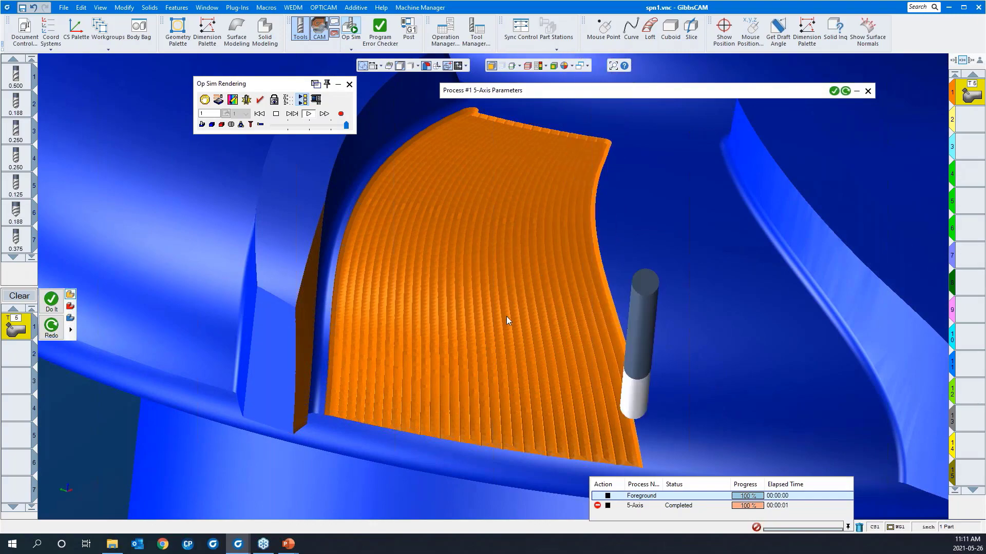
{"action": "middle_click_drag", "start_coordinate": [506, 317], "coordinate": [403, 334]}
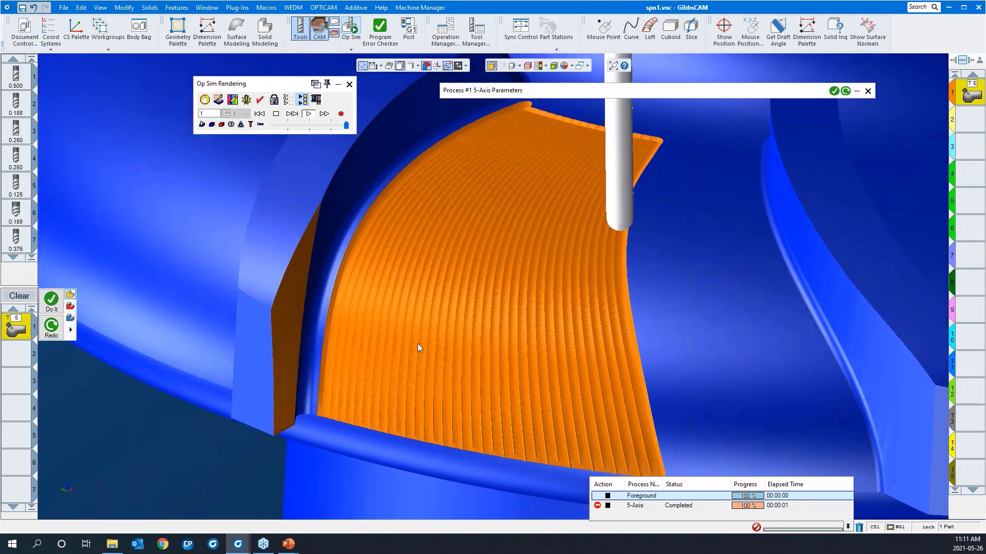
{"action": "scroll", "coordinate": [384, 265], "scroll_direction": "down", "scroll_amount": 1}
{"action": "scroll", "coordinate": [383, 266], "scroll_direction": "down", "scroll_amount": 2}
{"action": "middle_click_drag", "start_coordinate": [510, 288], "coordinate": [585, 308]}
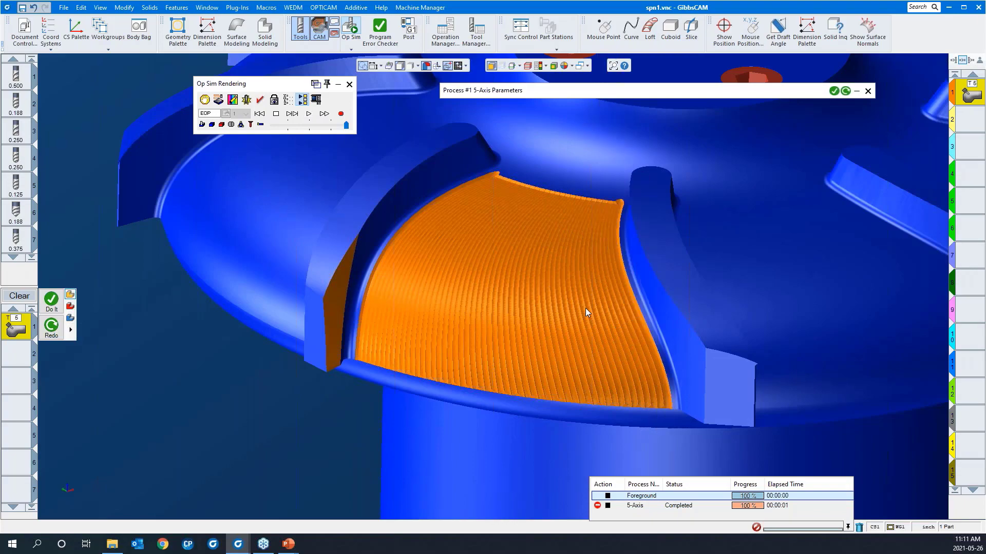
{"action": "middle_click_drag", "start_coordinate": [515, 352], "coordinate": [365, 285]}
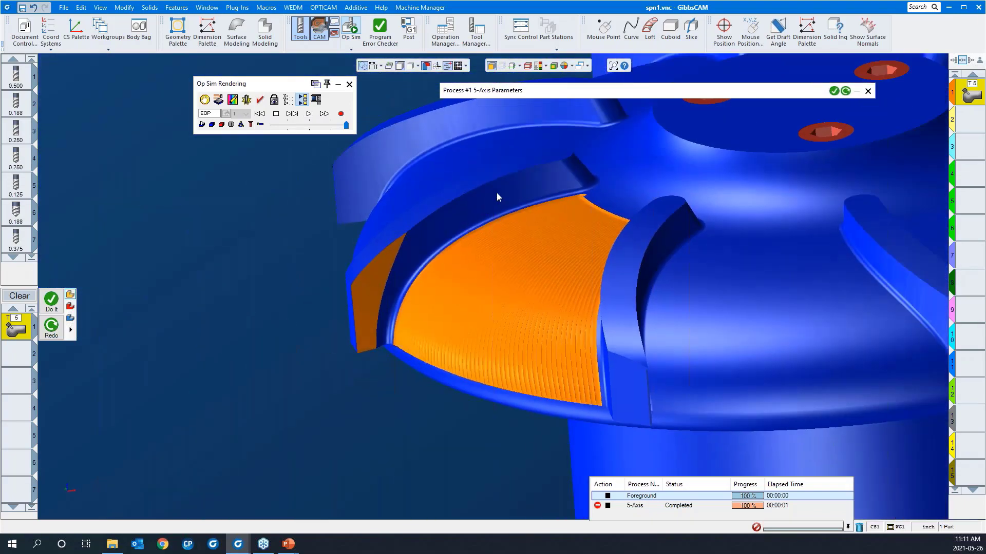
- Close the simulation and inspect the toolpath along the blade's lower edge
{"action": "left_click", "coordinate": [349, 84]}
{"action": "left_click_drag", "start_coordinate": [312, 210], "coordinate": [530, 390]}
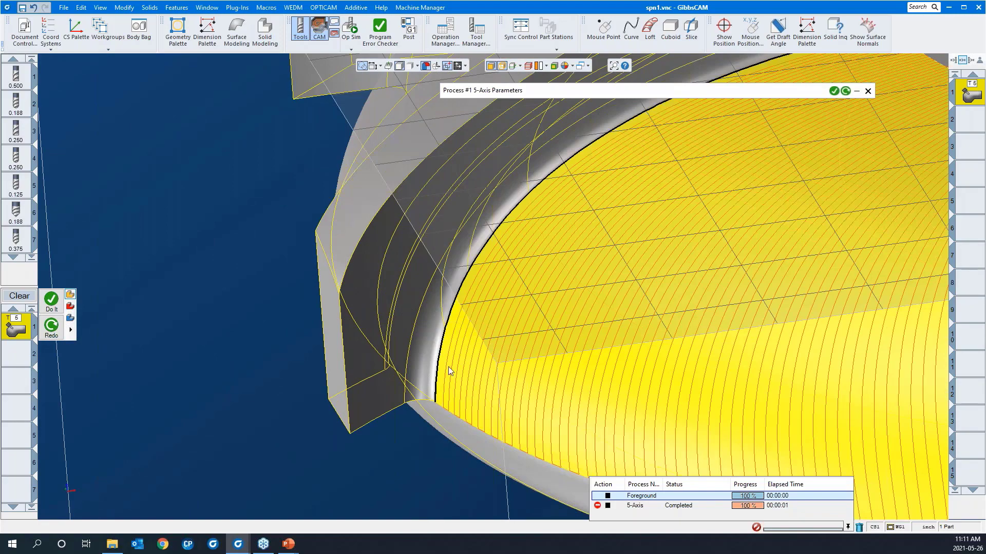
{"action": "scroll", "coordinate": [370, 397], "scroll_direction": "down", "scroll_amount": 3}
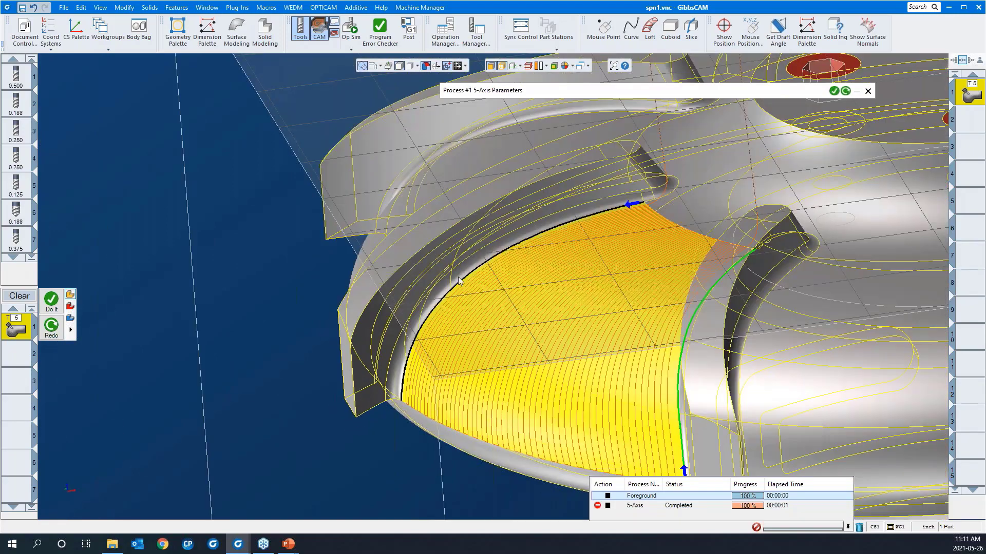
- Review the retract directions of the first gouge check and change its strategy to Tilt tool
{"action": "left_click", "coordinate": [531, 92]}
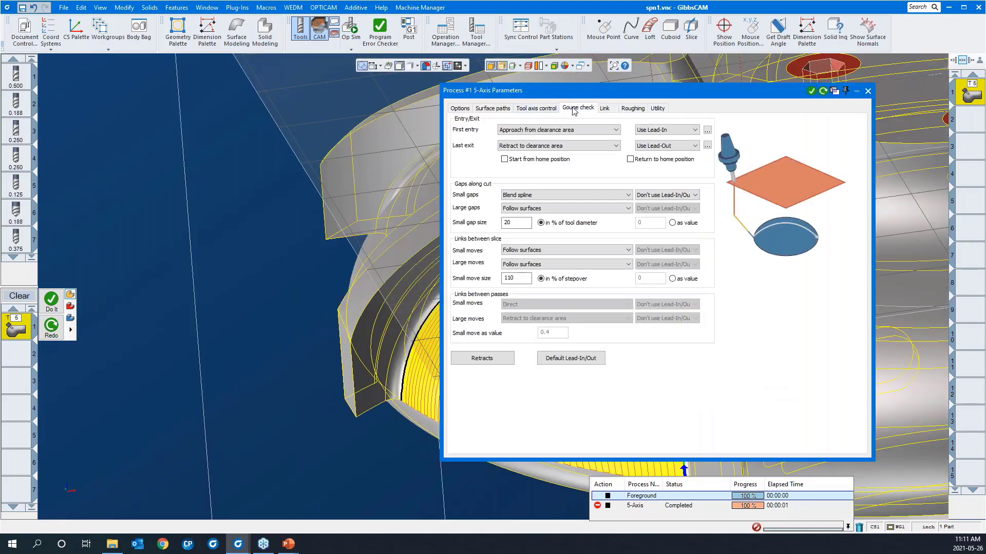
{"action": "left_click", "coordinate": [574, 110]}
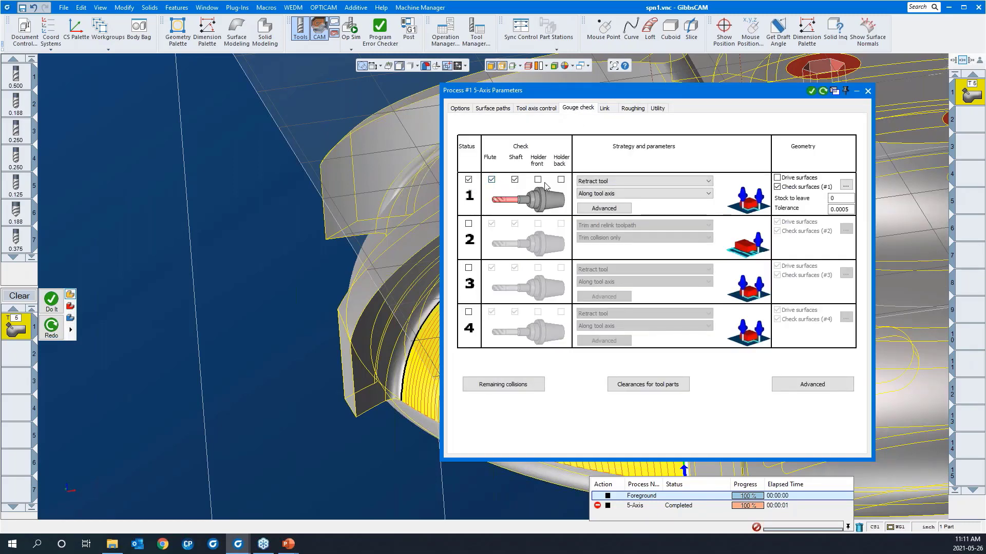
{"action": "left_click", "coordinate": [620, 183]}
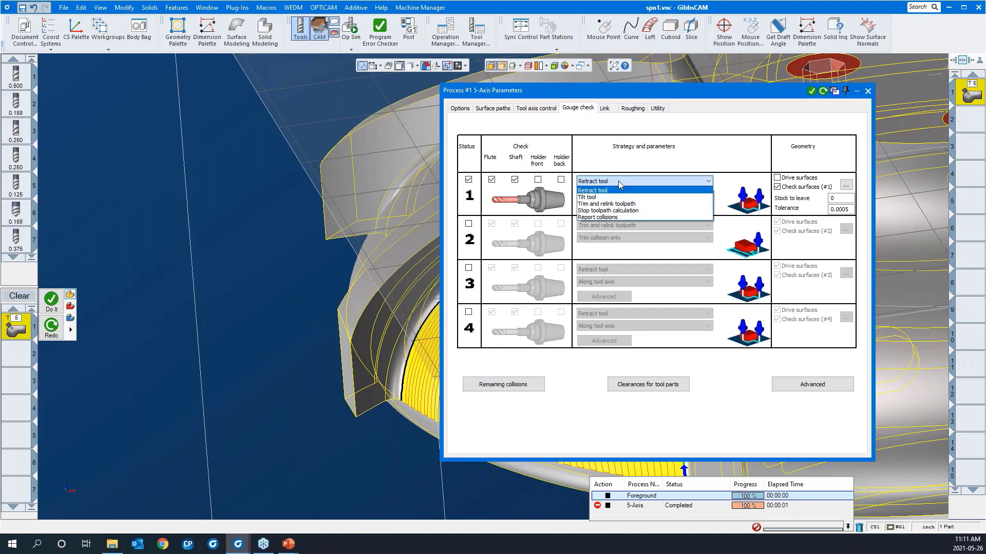
{"action": "left_click", "coordinate": [609, 191]}
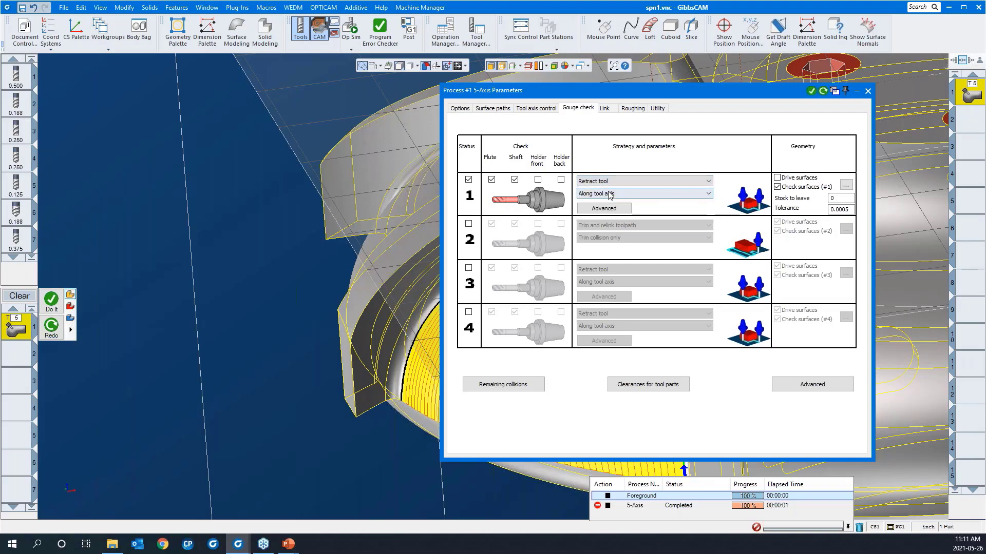
{"action": "left_click", "coordinate": [608, 194]}
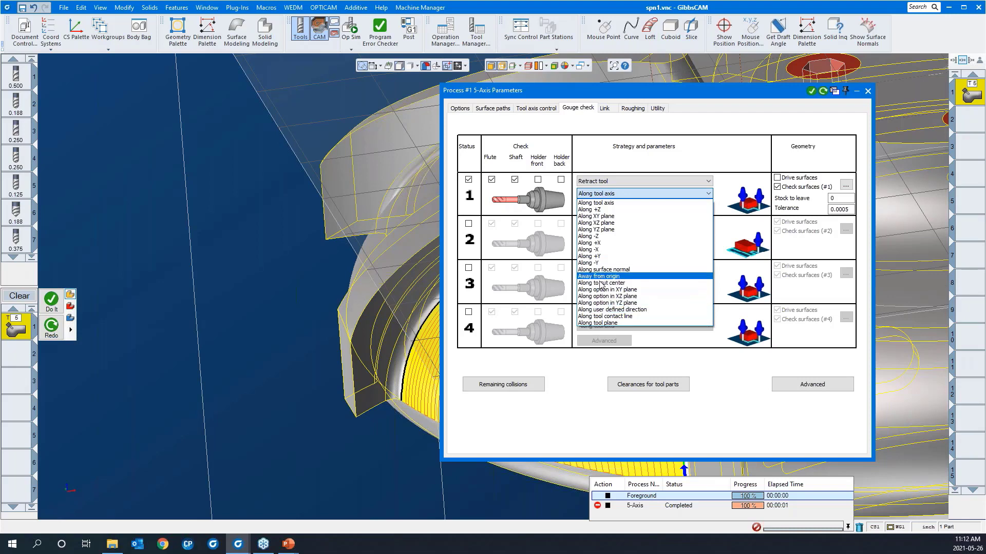
{"action": "left_click", "coordinate": [597, 180]}
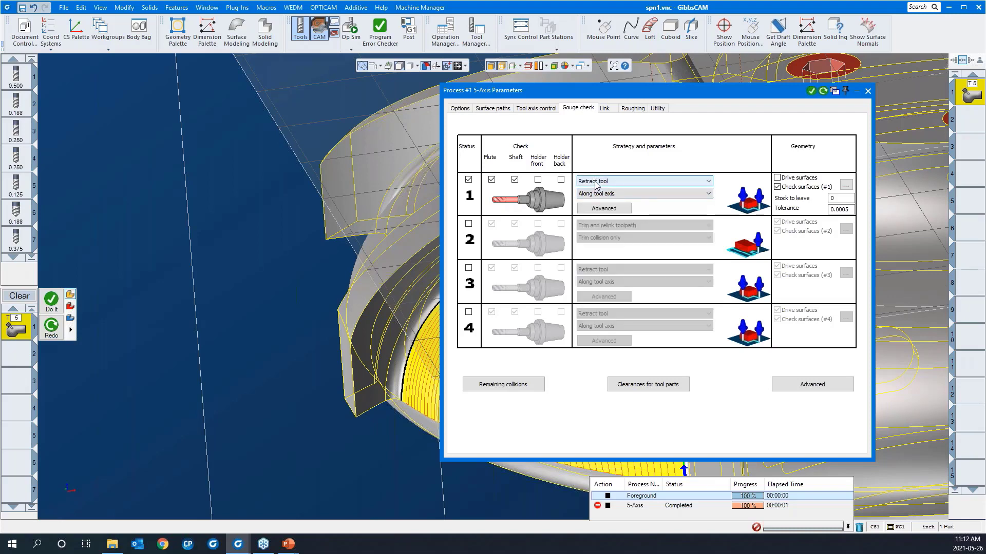
{"action": "left_click", "coordinate": [596, 183]}
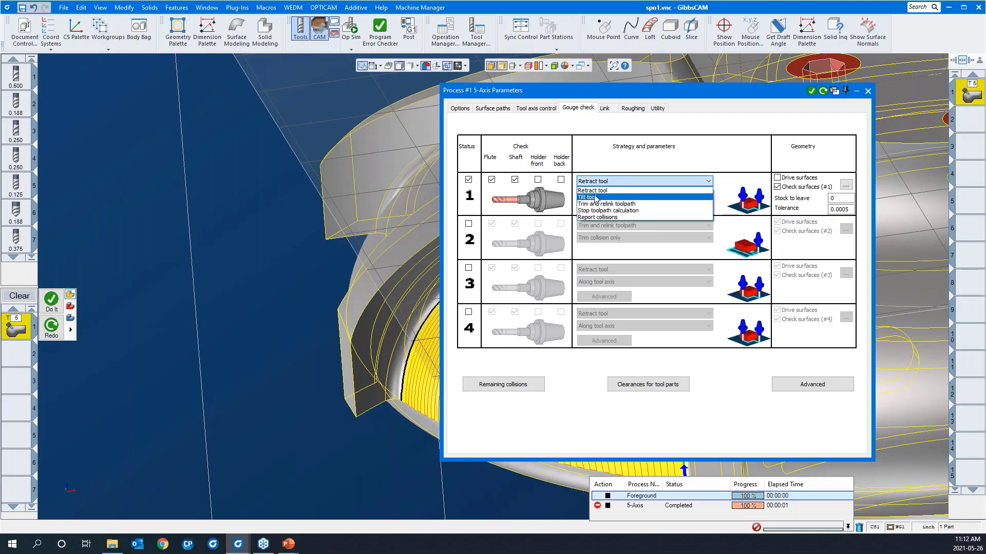
{"action": "left_click", "coordinate": [596, 197]}
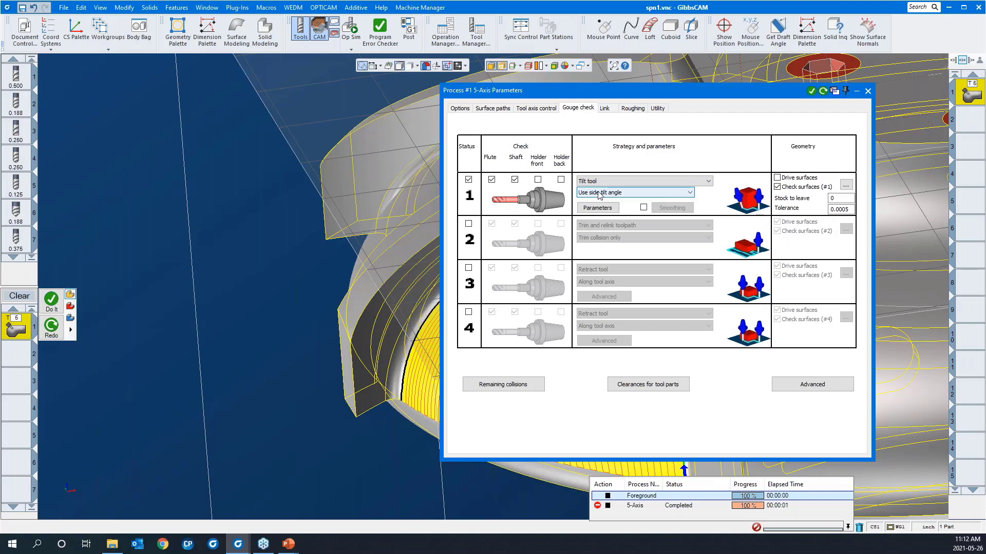
- Compare the tilt options of the first gouge check, keep Use side tilt angle, and review its tilt angle parameters
{"action": "left_click", "coordinate": [599, 193]}
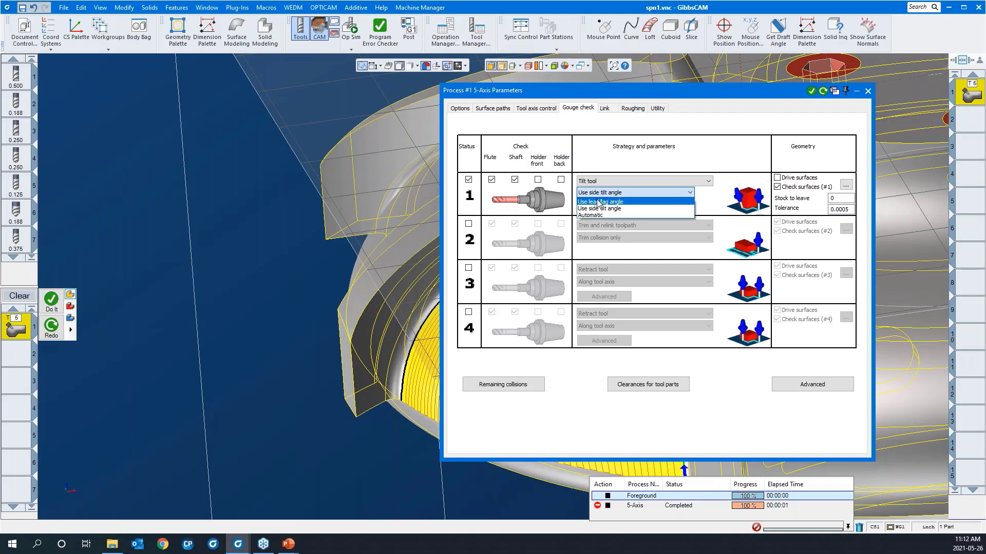
{"action": "left_click", "coordinate": [599, 202]}
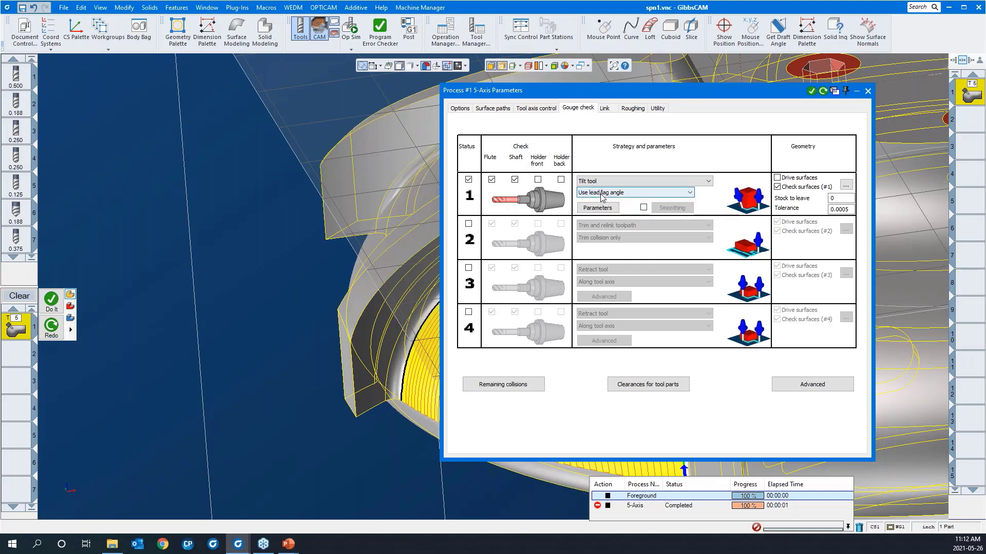
{"action": "left_click", "coordinate": [602, 194]}
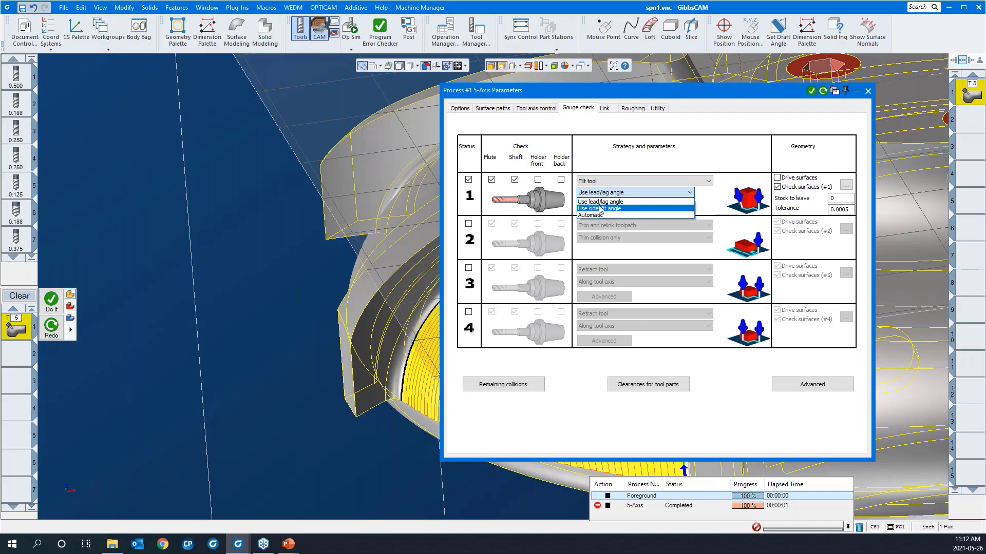
{"action": "left_click", "coordinate": [600, 208]}
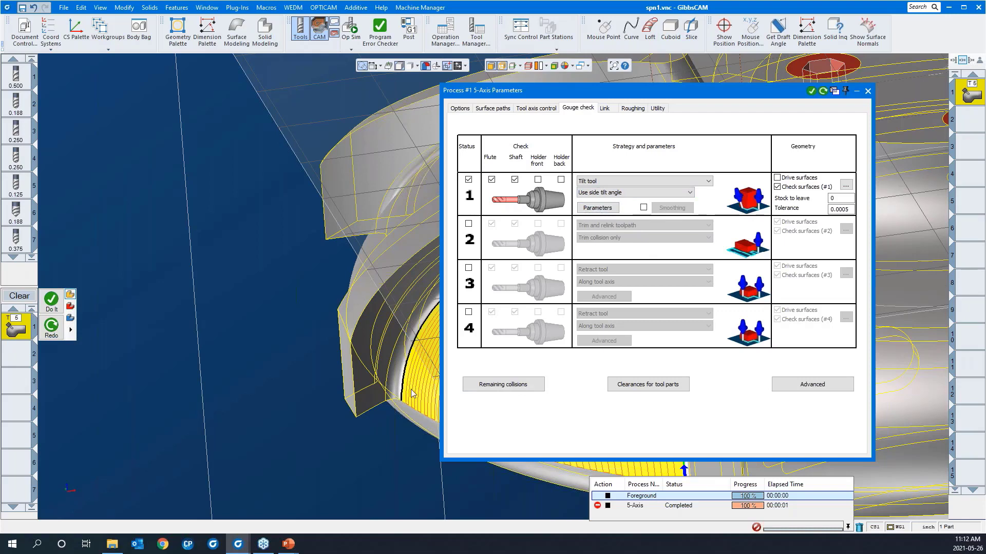
{"action": "left_click", "coordinate": [595, 208]}
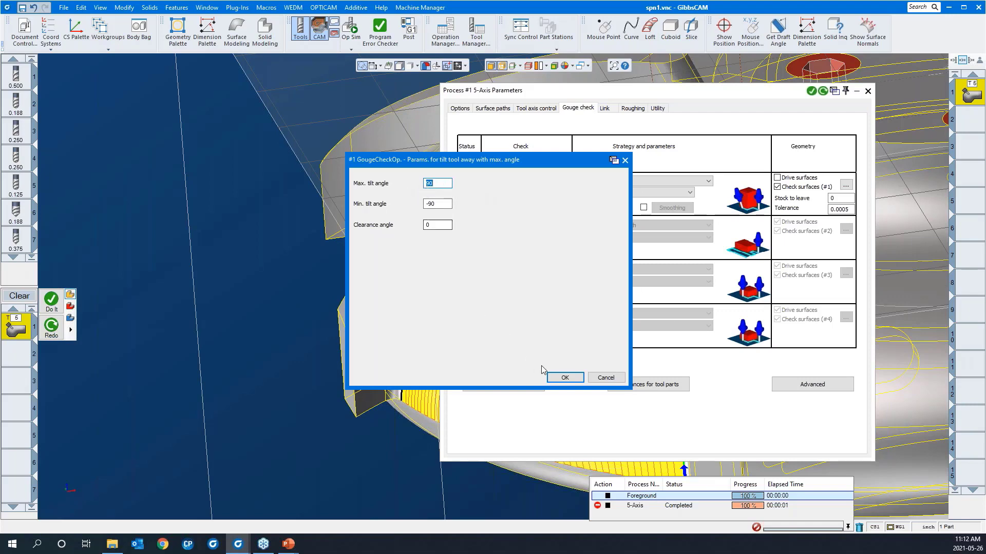
{"action": "left_click", "coordinate": [564, 378]}
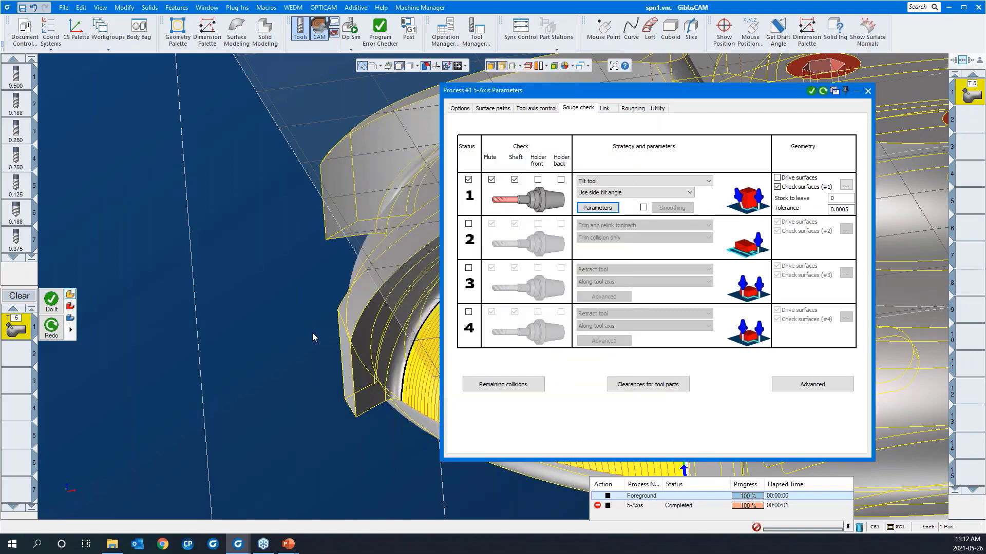
- Select the blade's side wall facing the machined floor as the check surface for the first gouge check
{"action": "middle_click_drag", "start_coordinate": [285, 334], "coordinate": [185, 285]}
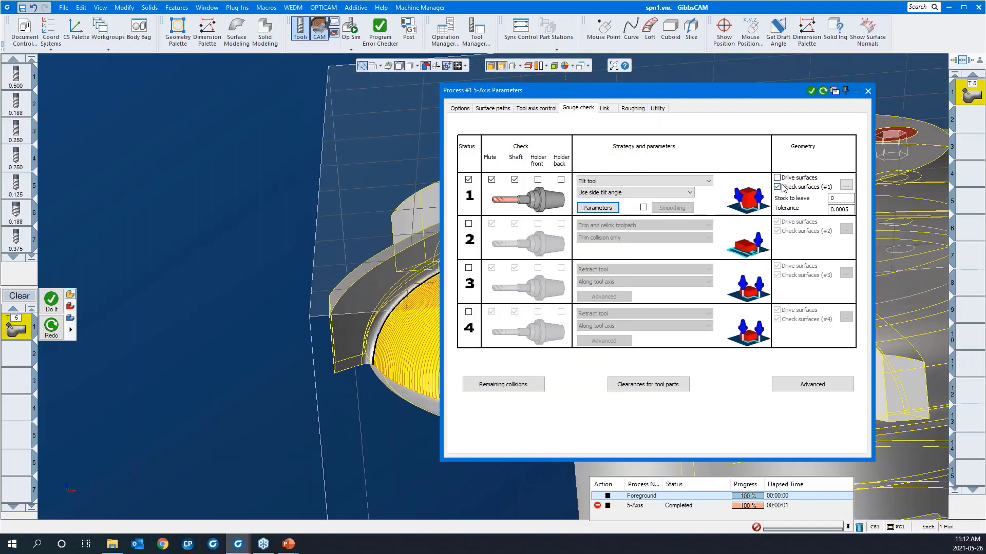
{"action": "left_click", "coordinate": [845, 185]}
{"action": "left_click", "coordinate": [350, 339]}
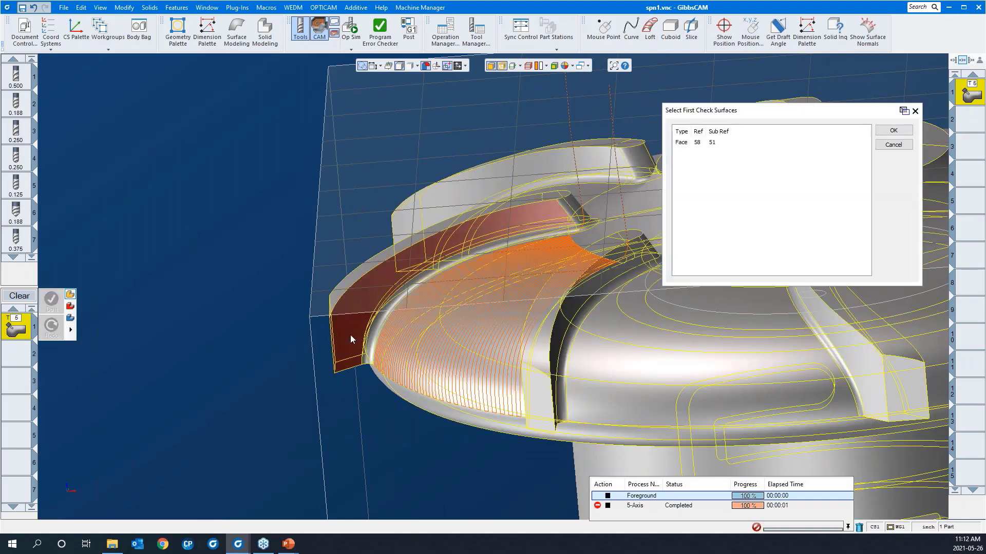
{"action": "left_click", "coordinate": [887, 132]}
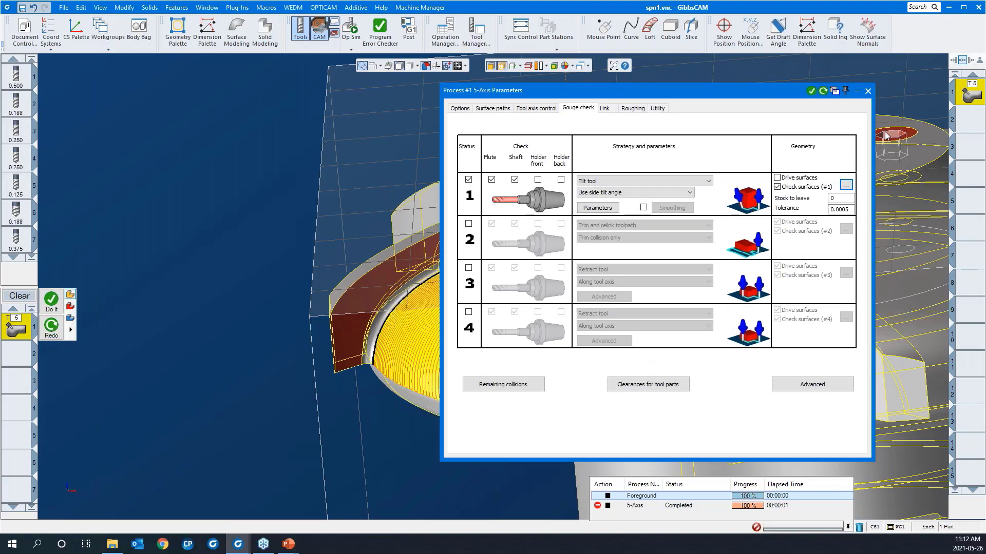
{"action": "double_click", "coordinate": [840, 200]}
- Collapse the process parameters, regenerate the 5-axis operation, and inspect its toolpath around the blade's lower edge
{"action": "double_click", "coordinate": [744, 89]}
{"action": "left_click", "coordinate": [235, 167]}
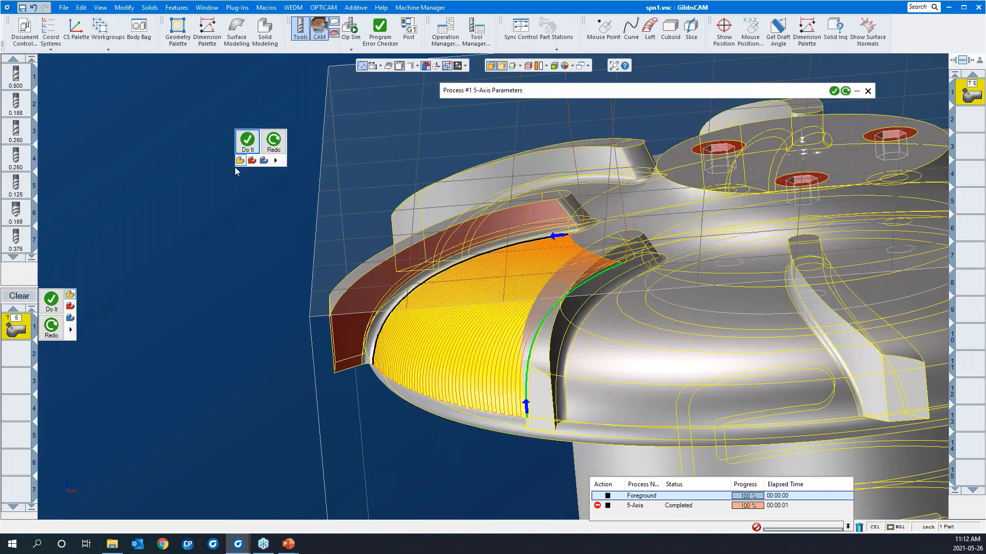
{"action": "left_click", "coordinate": [271, 147]}
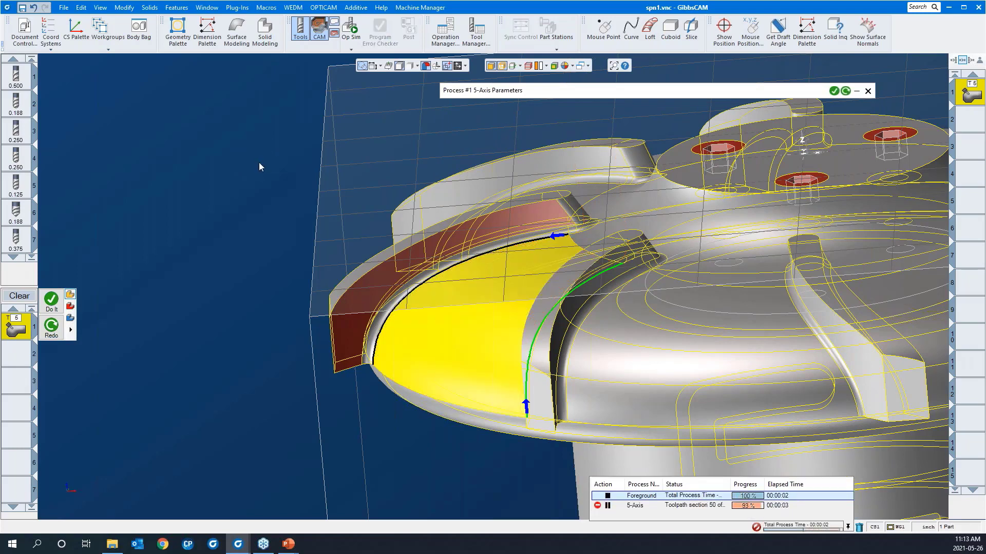
{"action": "middle_click_drag", "start_coordinate": [262, 217], "coordinate": [331, 319]}
{"action": "left_click_drag", "start_coordinate": [331, 319], "coordinate": [440, 439]}
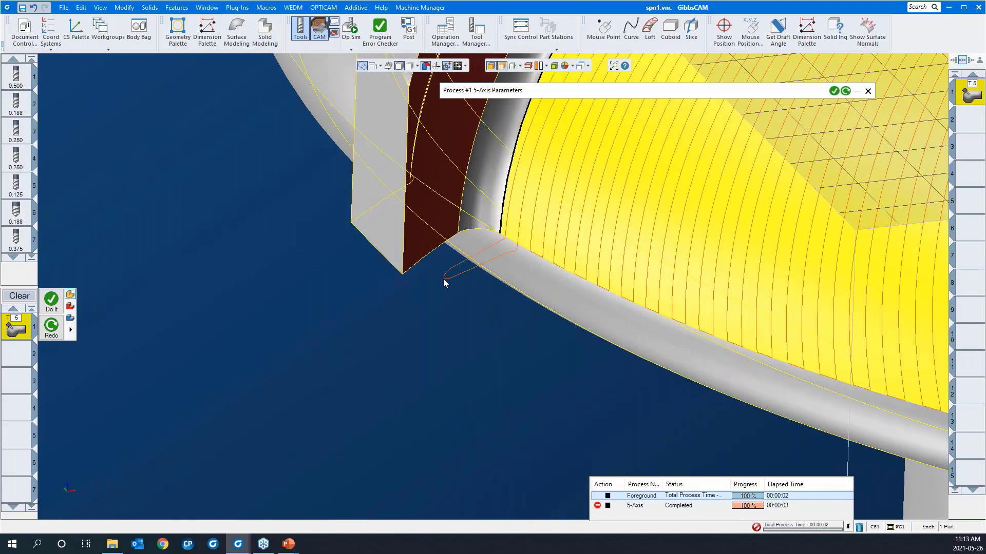
{"action": "scroll", "coordinate": [266, 288], "scroll_direction": "down", "scroll_amount": 3}
{"action": "scroll", "coordinate": [266, 288], "scroll_direction": "down", "scroll_amount": 3}
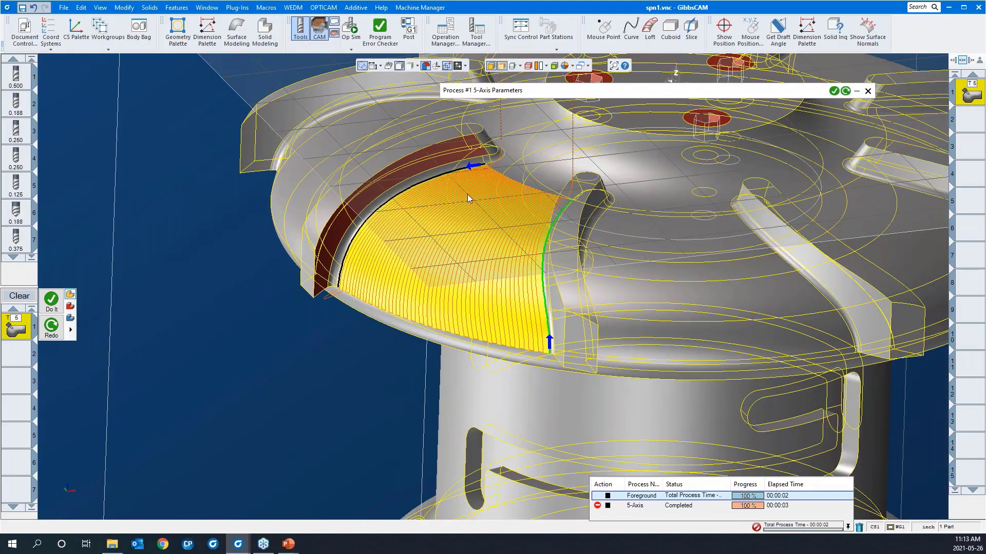
- Run the Op Sim rendering at reduced speed and watch the tool tilt beside the blade from the side
{"action": "left_click", "coordinate": [352, 29]}
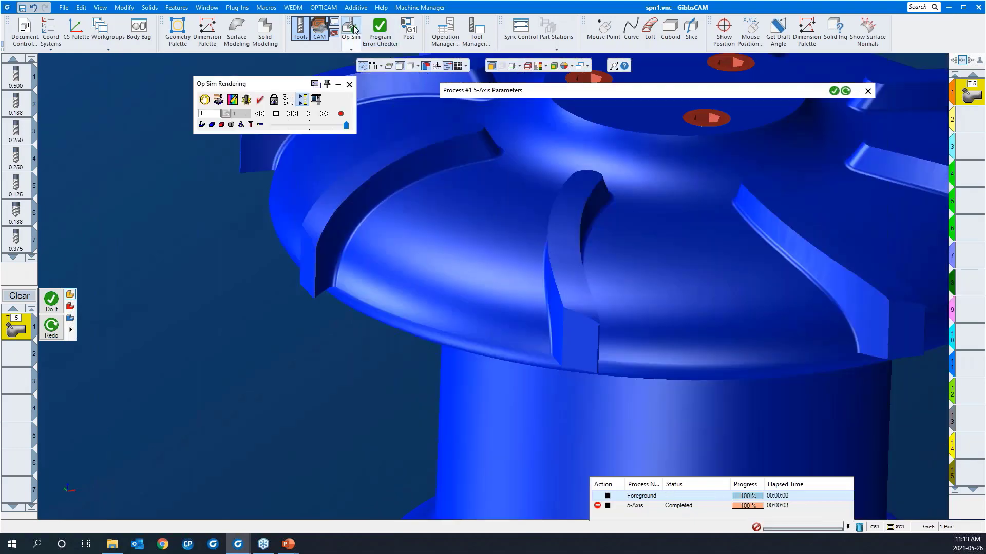
{"action": "left_click", "coordinate": [308, 113]}
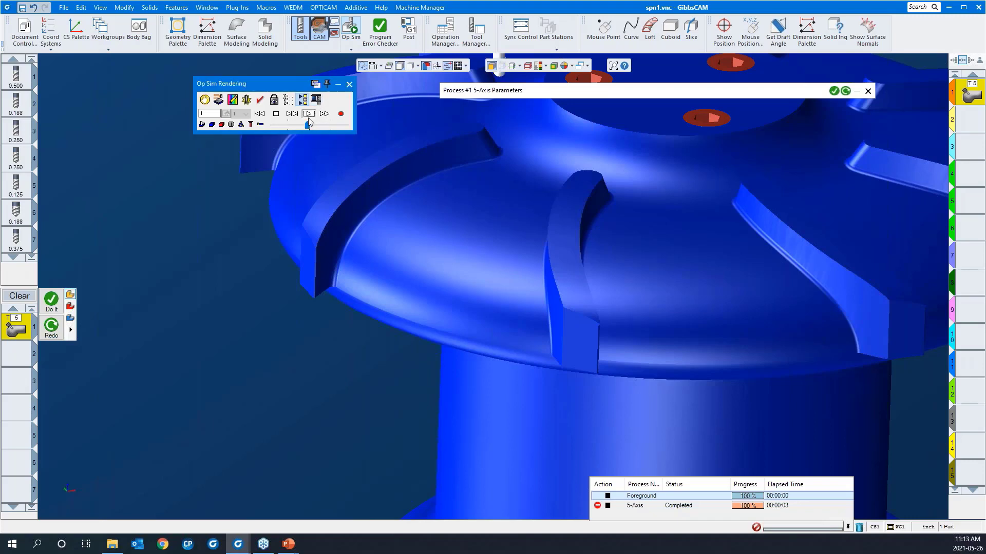
{"action": "left_click", "coordinate": [308, 125]}
{"action": "middle_click_drag", "start_coordinate": [460, 290], "coordinate": [646, 198]}
{"action": "middle_click_drag", "start_coordinate": [402, 232], "coordinate": [226, 215]}
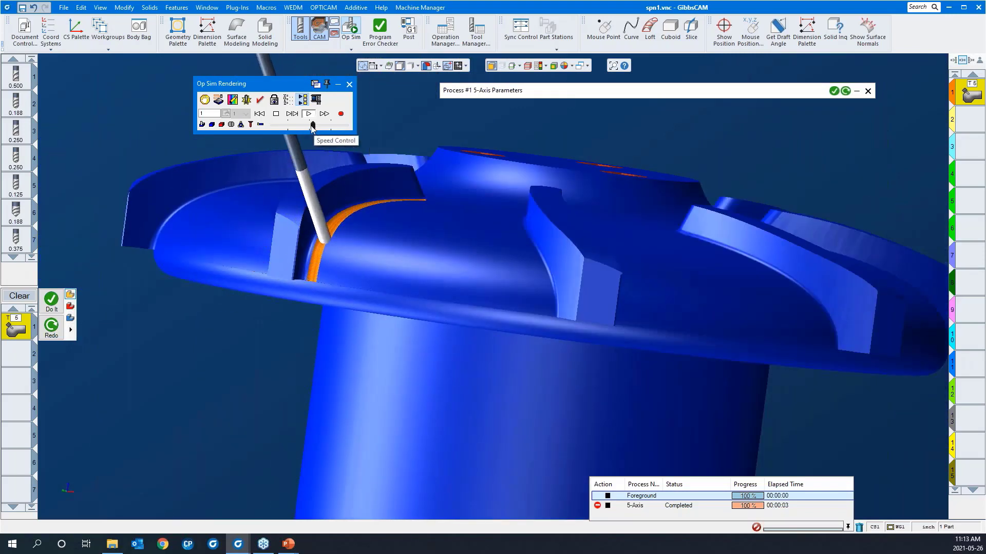
- Pause the simulation, display the tool holder, and resume at nearly full speed to watch its clearance from the blade
{"action": "left_click", "coordinate": [292, 113]}
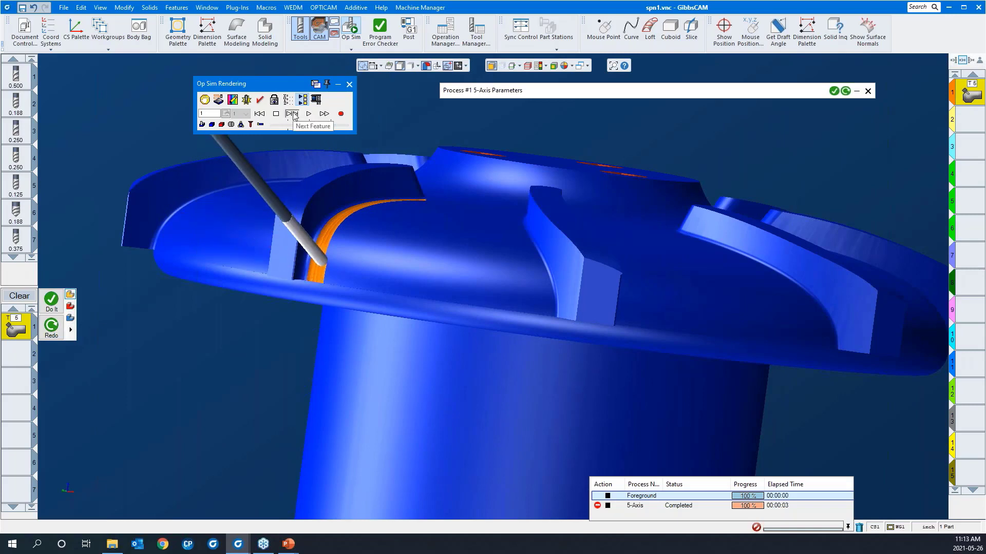
{"action": "left_click", "coordinate": [260, 125]}
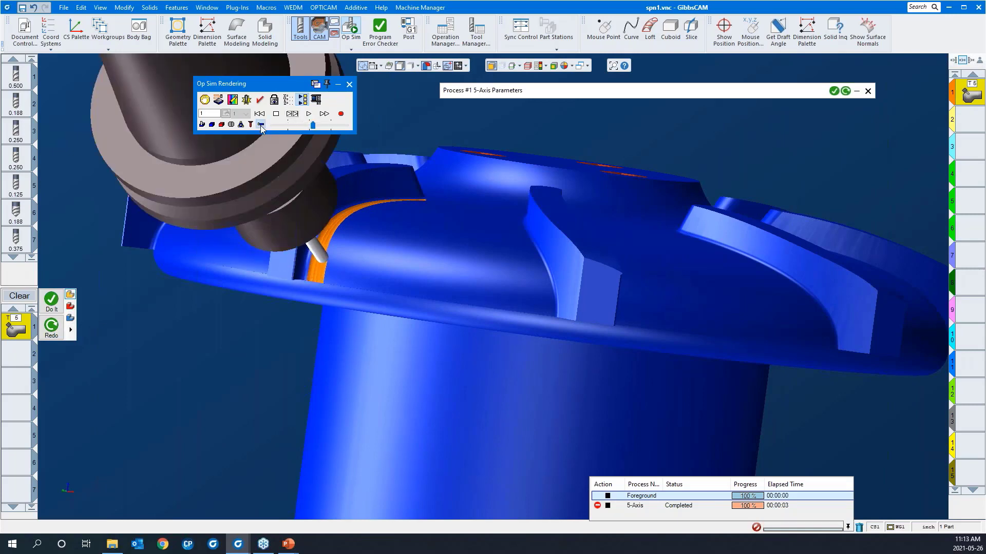
{"action": "middle_click_drag", "start_coordinate": [387, 274], "coordinate": [288, 169]}
{"action": "left_click", "coordinate": [330, 125]}
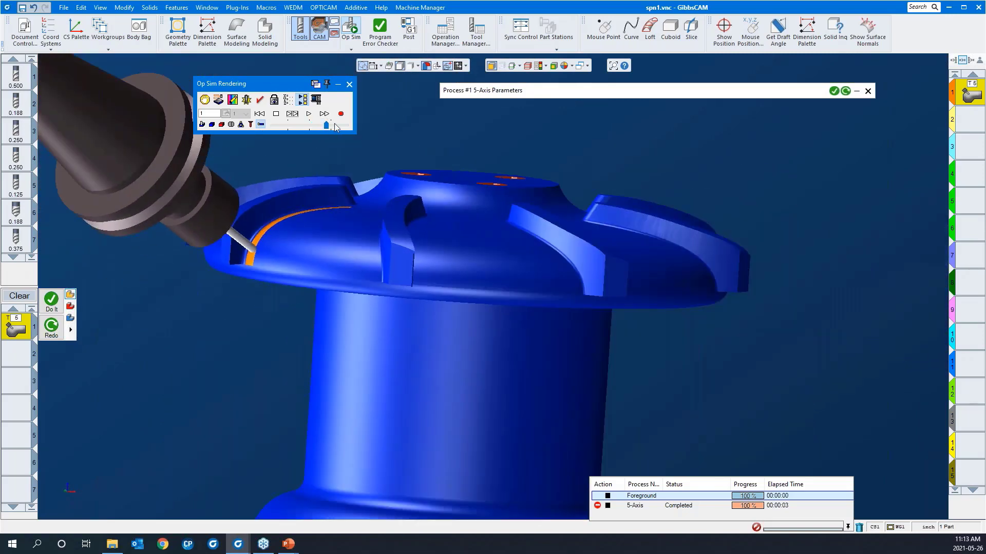
{"action": "left_click", "coordinate": [344, 128]}
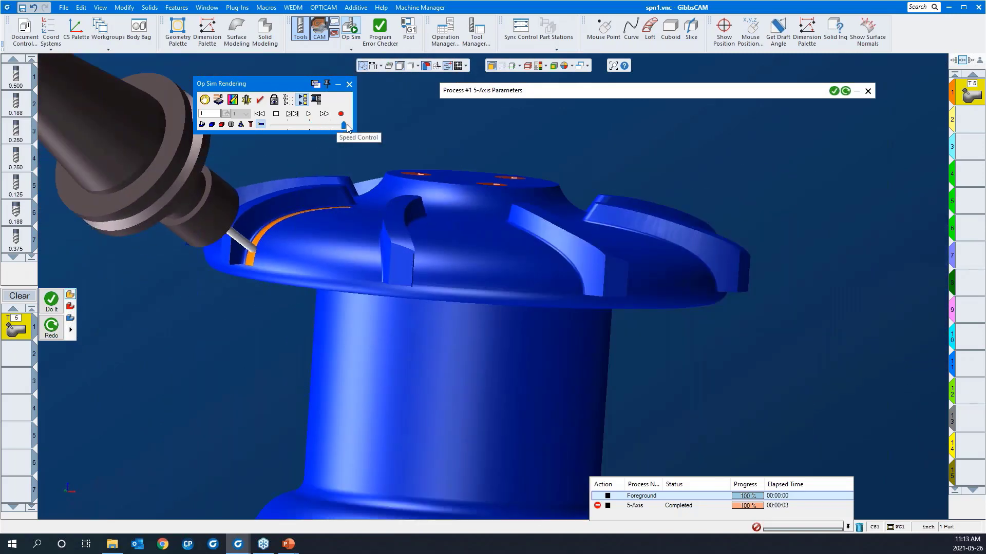
{"action": "left_click", "coordinate": [308, 114]}
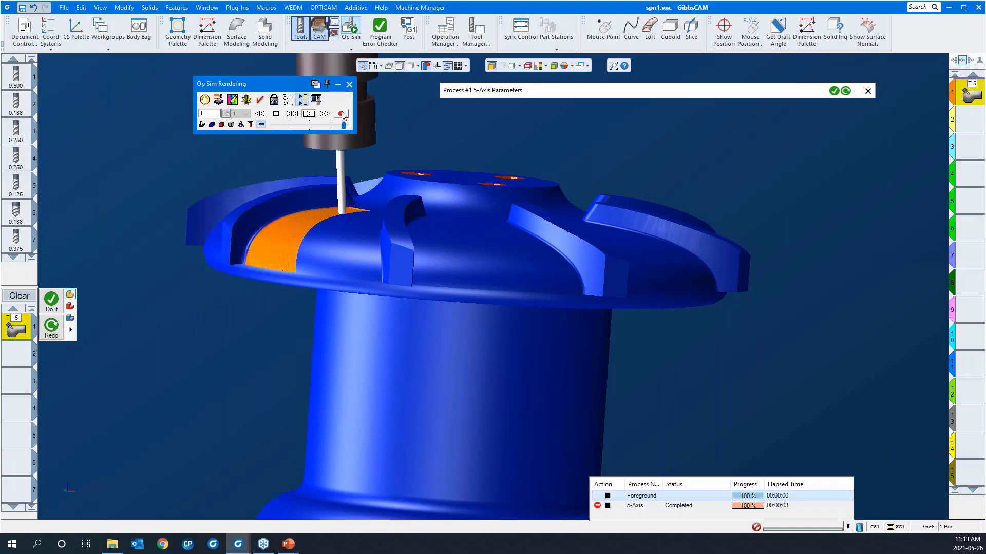
- Close the simulation and examine the toolpath between the two blades from above
{"action": "left_click", "coordinate": [349, 84]}
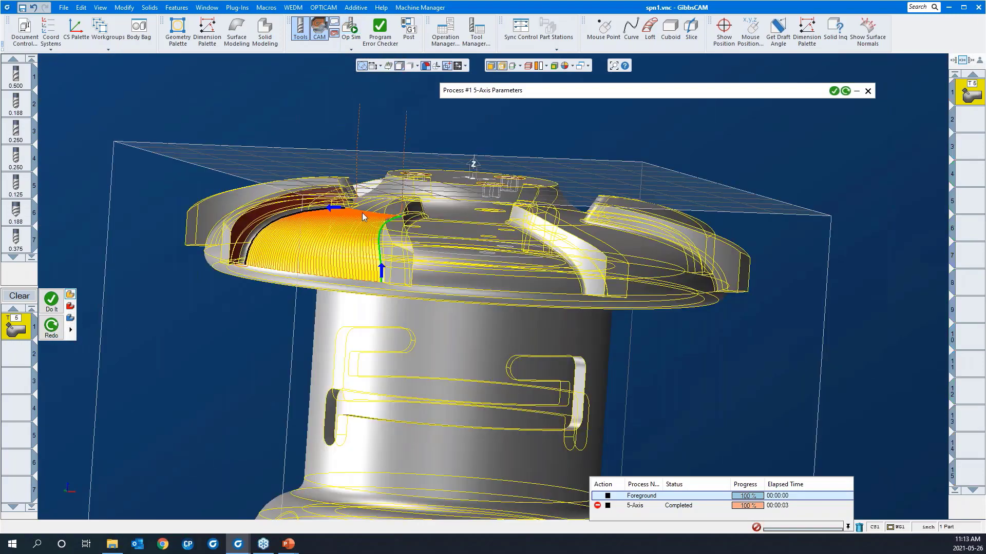
{"action": "middle_click_drag", "start_coordinate": [362, 213], "coordinate": [395, 343]}
{"action": "scroll", "coordinate": [395, 343], "scroll_direction": "down", "scroll_amount": 3}
{"action": "left_click_drag", "start_coordinate": [586, 386], "coordinate": [198, 153]}
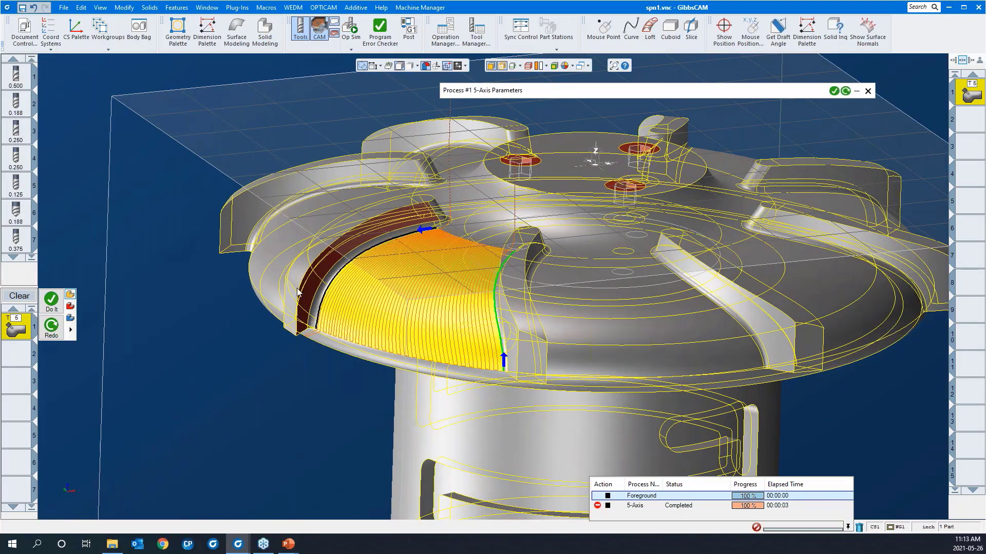
- Switch CAM mode off and back on, and clear the finished process from the process list
{"action": "left_click", "coordinate": [319, 32]}
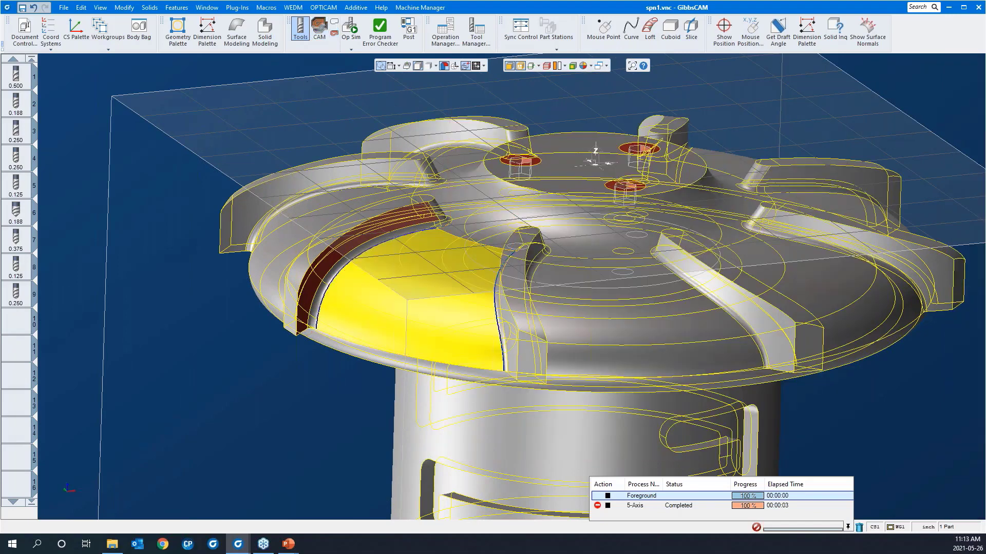
{"action": "left_click", "coordinate": [319, 32]}
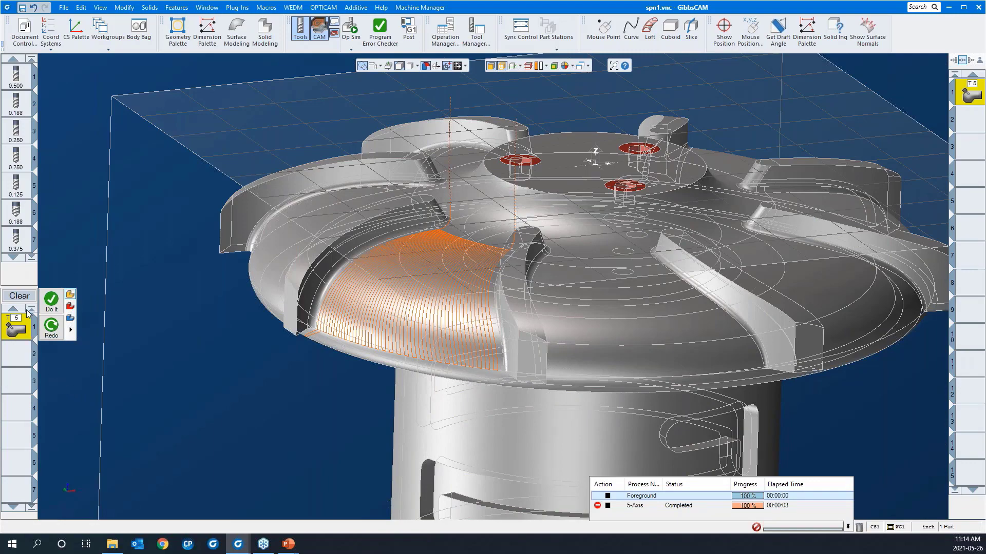
{"action": "left_click", "coordinate": [19, 296]}
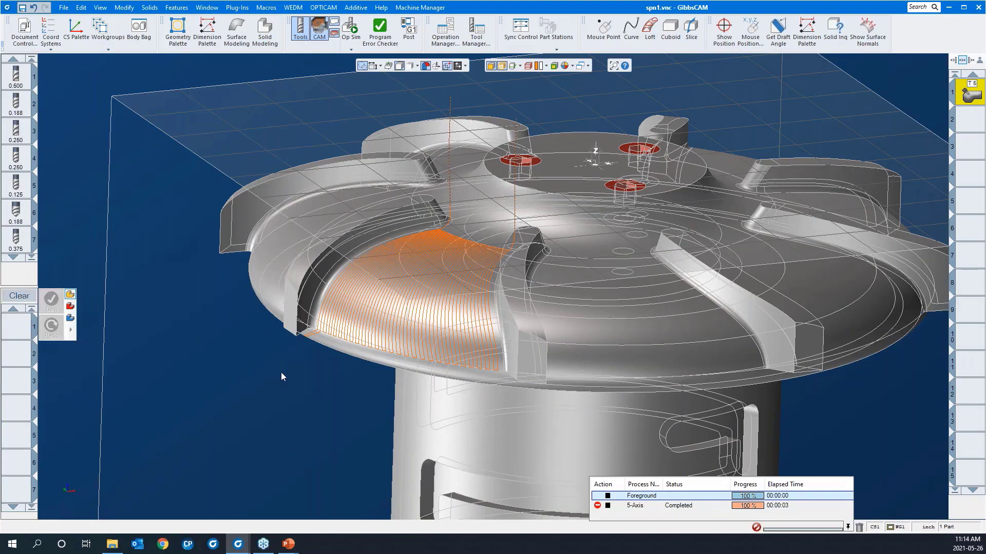
- Make the empty second operation slot active and hide the edge lines on the solid model
{"action": "middle_click_drag", "start_coordinate": [282, 374], "coordinate": [282, 350]}
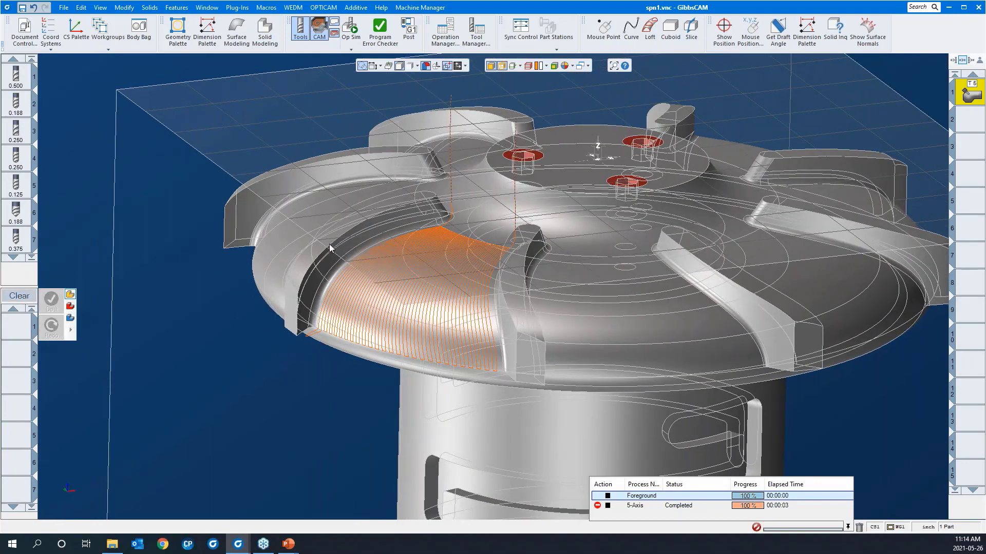
{"action": "left_click", "coordinate": [501, 66]}
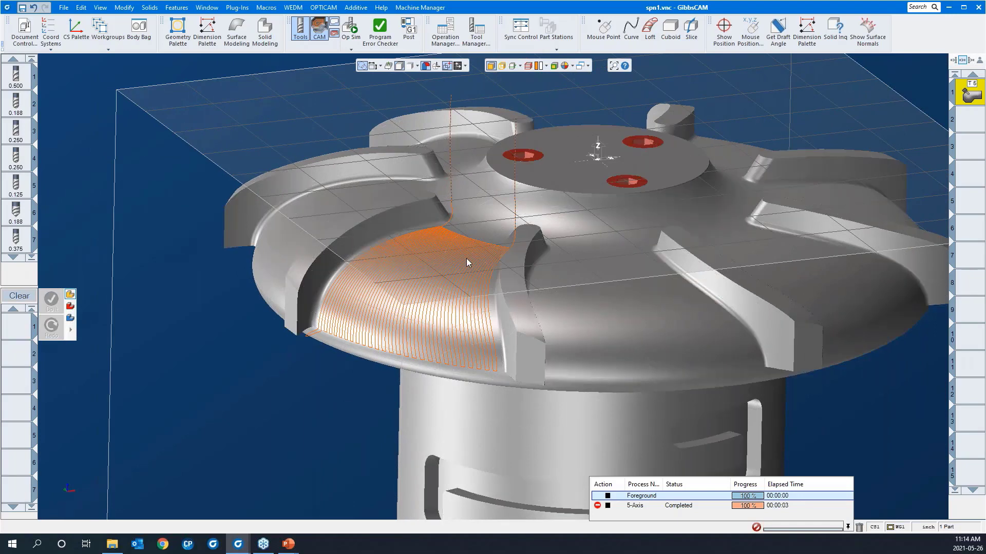
{"action": "left_click", "coordinate": [965, 123]}
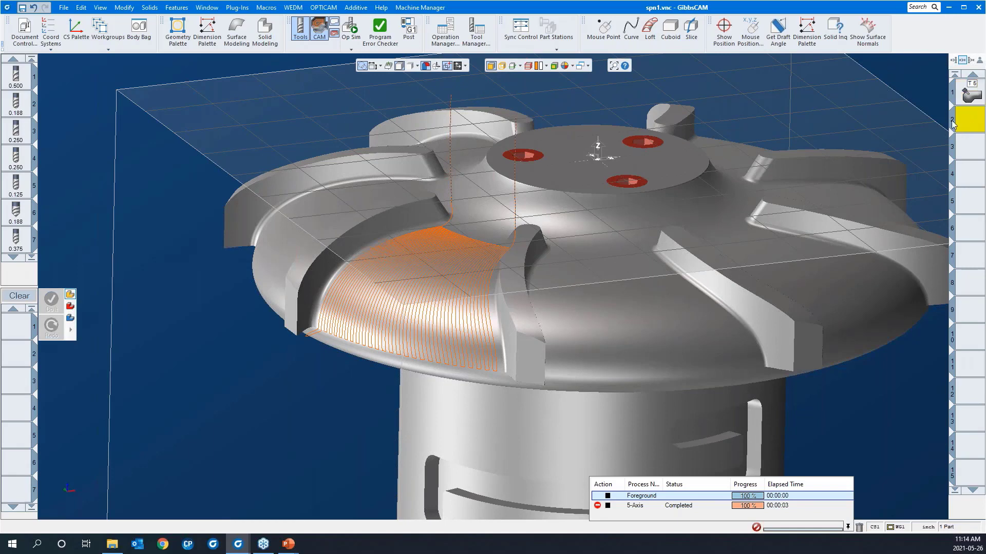
{"action": "left_click", "coordinate": [502, 66]}
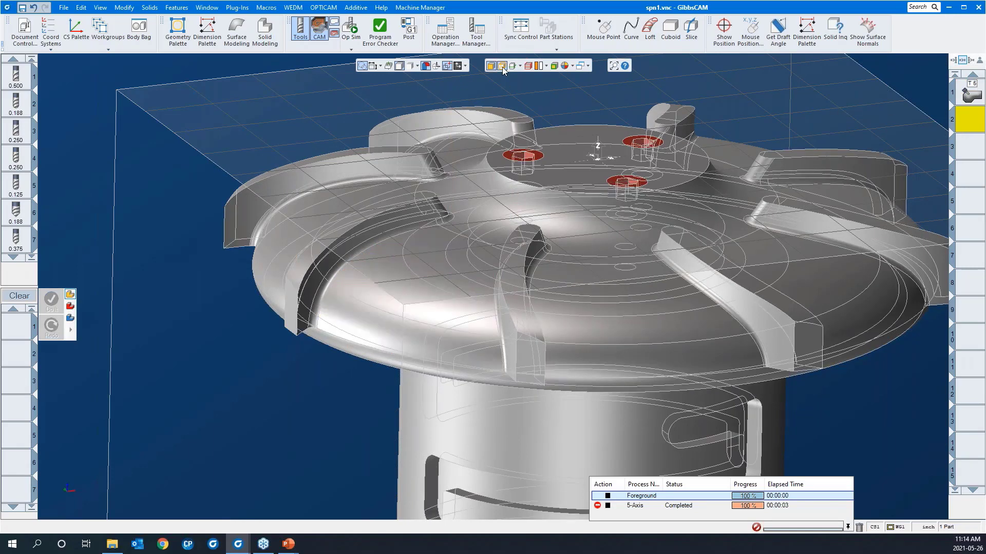
{"action": "left_click", "coordinate": [502, 66]}
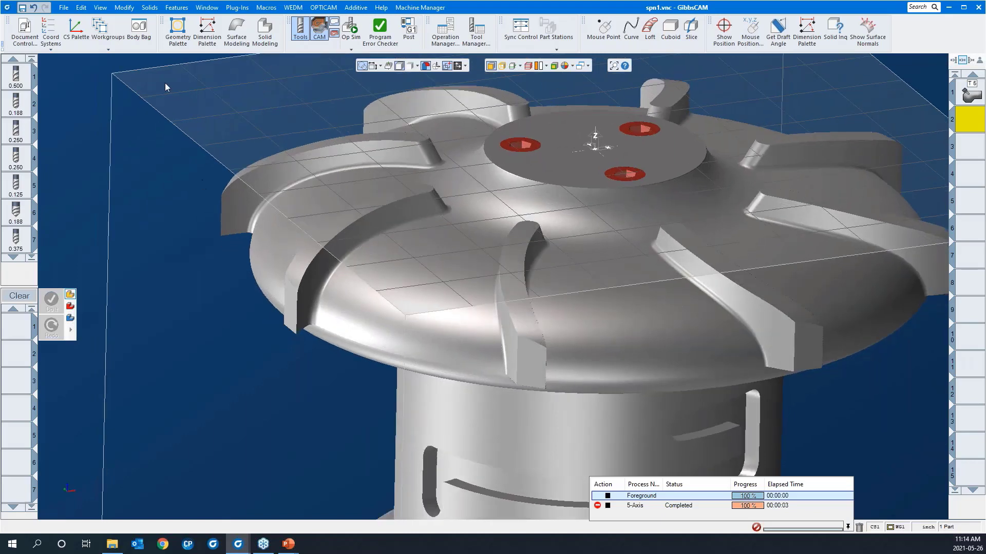
- Switch to the swarf blade workgroup to show its blade curves, and close the workgroup list
{"action": "left_click", "coordinate": [107, 25]}
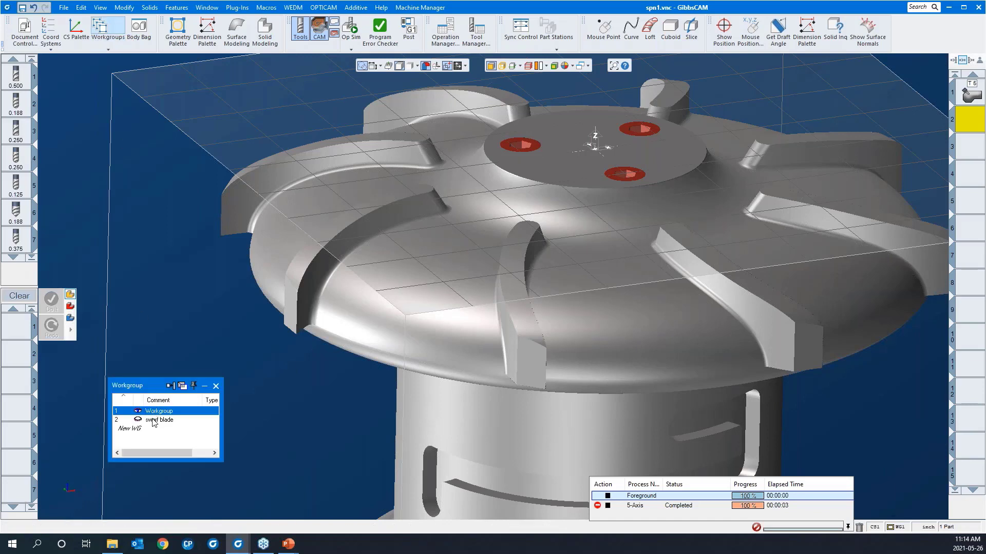
{"action": "left_click", "coordinate": [157, 421]}
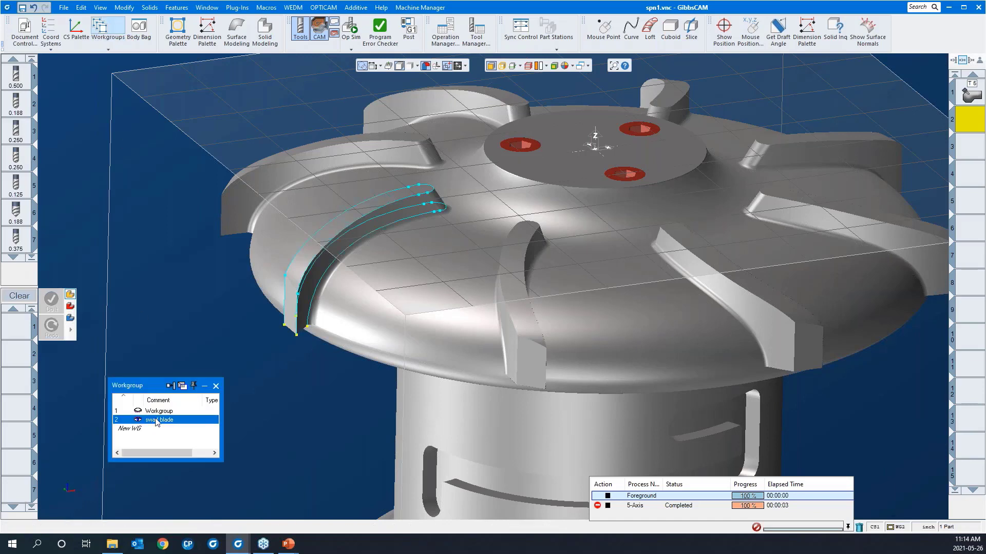
{"action": "left_click", "coordinate": [216, 386]}
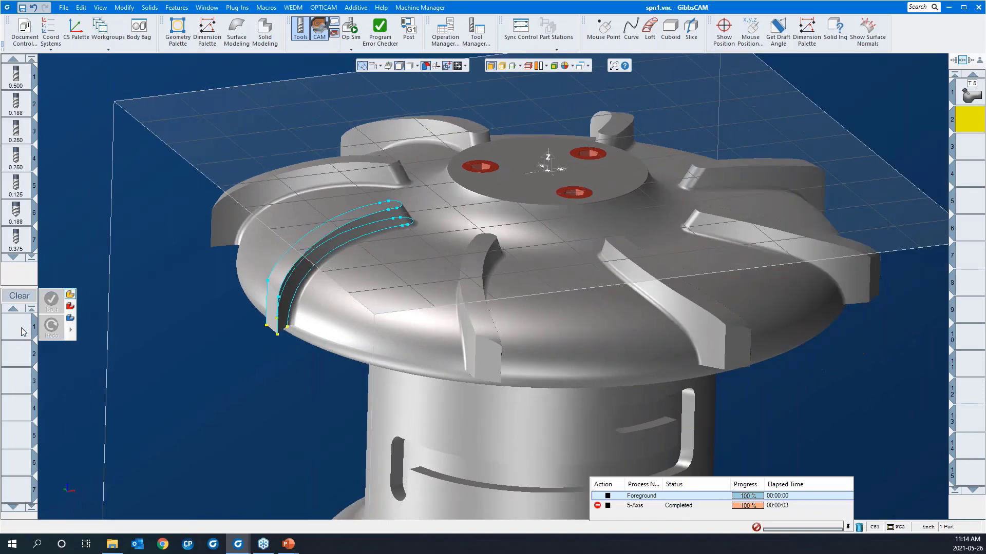
- Create a 5-Axis milling process in the first process slot with the first 0.125 ball endmill
{"action": "double_click", "coordinate": [22, 331]}
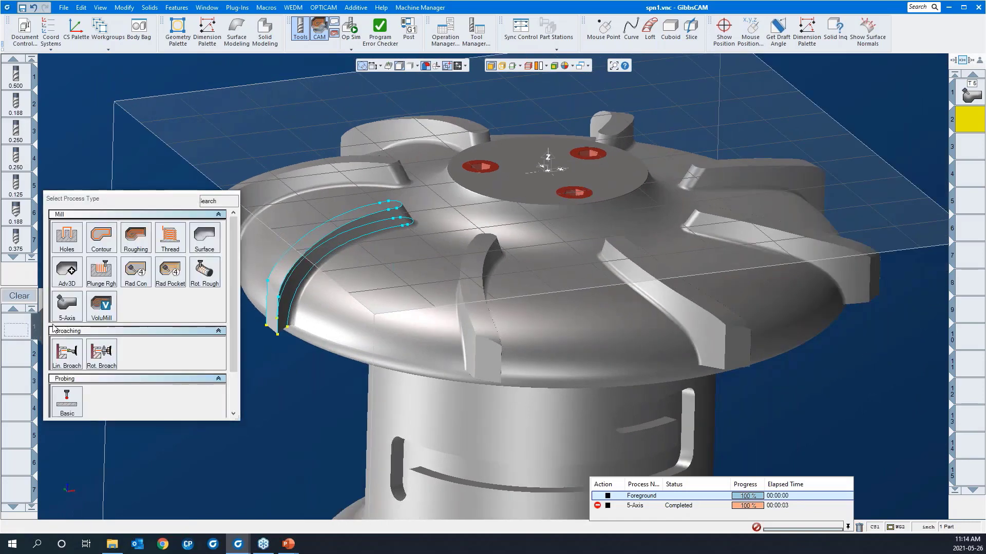
{"action": "left_click", "coordinate": [69, 305]}
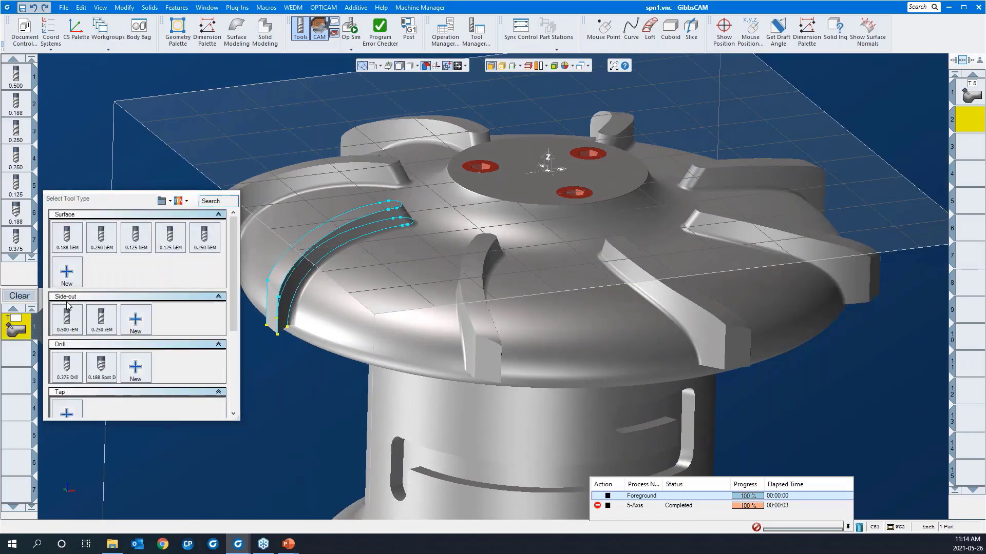
{"action": "mouse_move", "coordinate": [101, 244]}
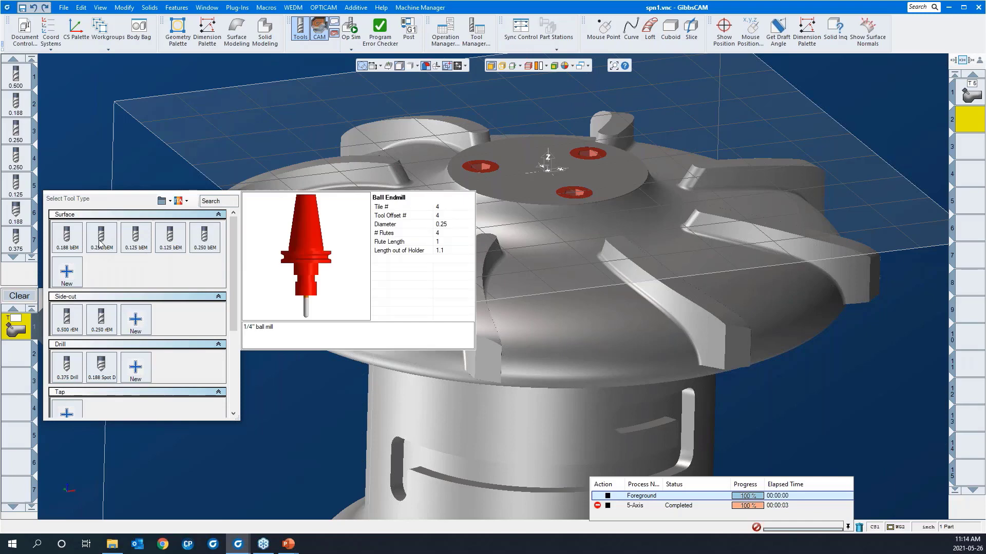
{"action": "mouse_move", "coordinate": [139, 245]}
{"action": "left_click", "coordinate": [138, 245]}
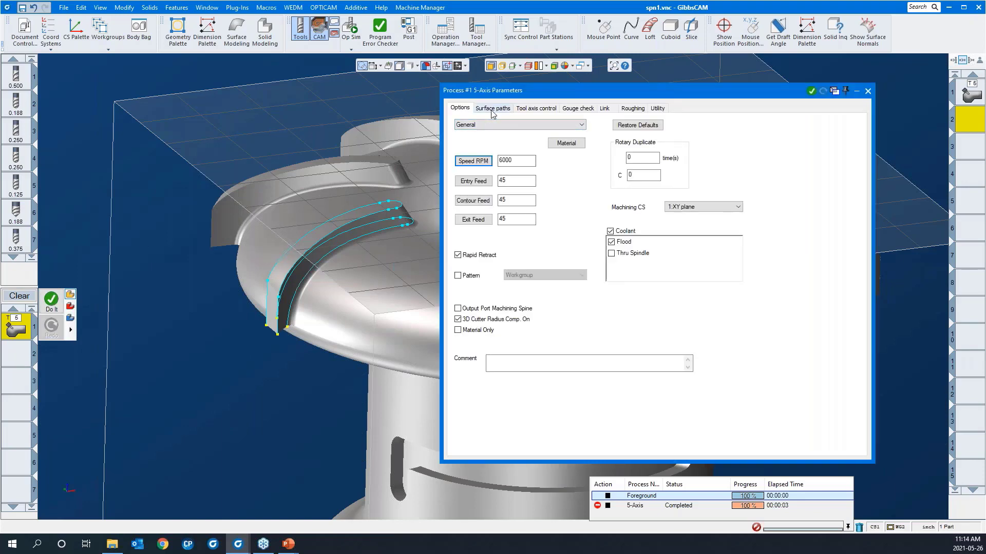
- Turn off 3D cutter radius compensation for the process and base its calculation on Swarf machining
{"action": "left_click", "coordinate": [517, 324]}
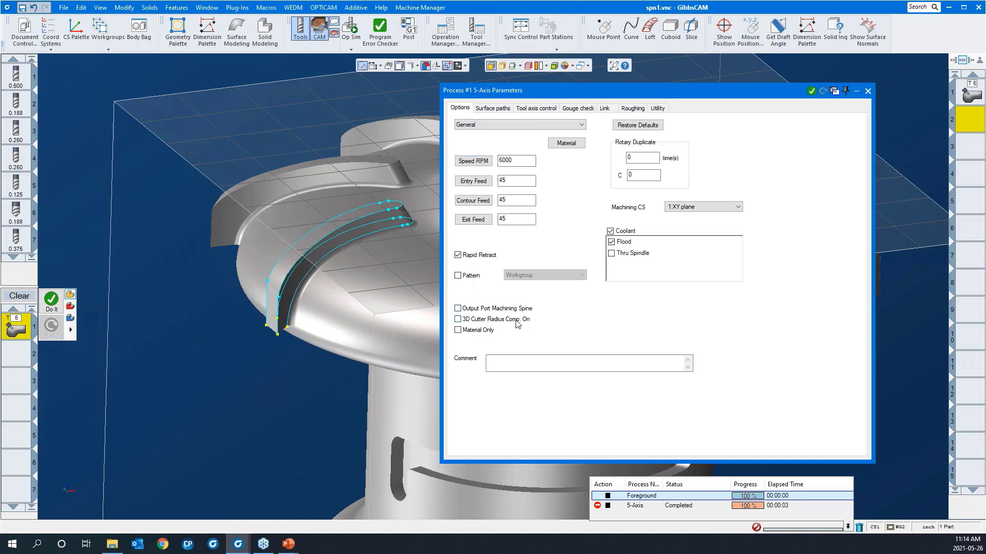
{"action": "left_click", "coordinate": [495, 109]}
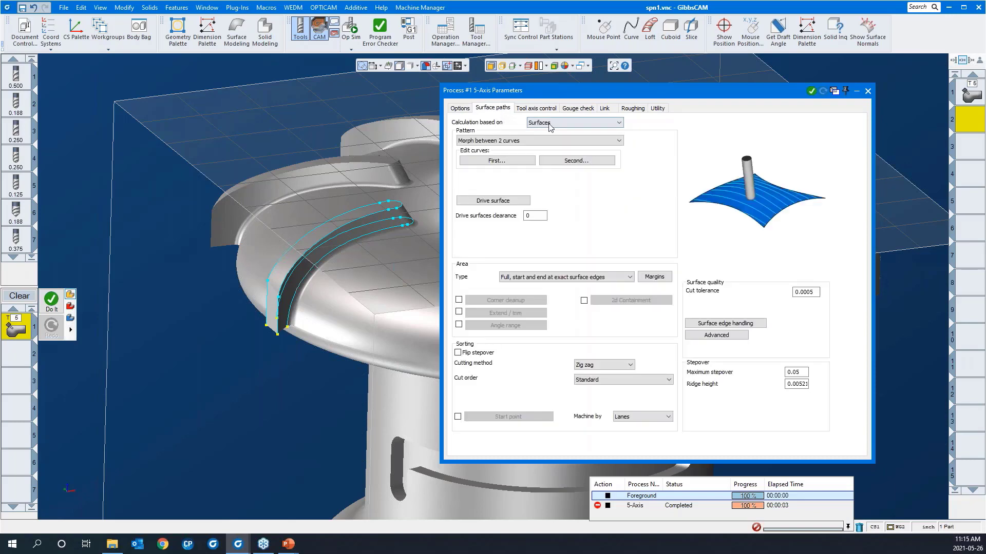
{"action": "left_click", "coordinate": [549, 123]}
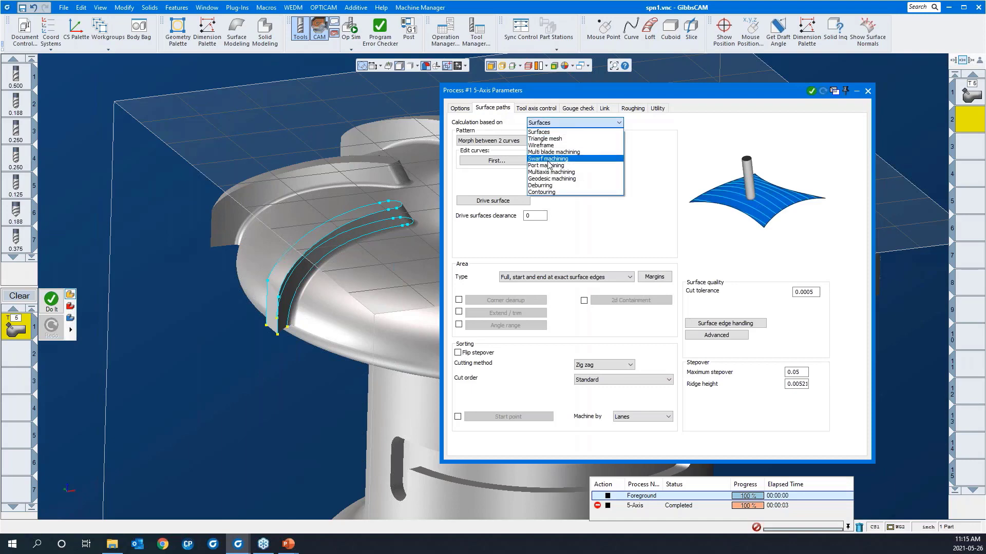
{"action": "left_click", "coordinate": [549, 159]}
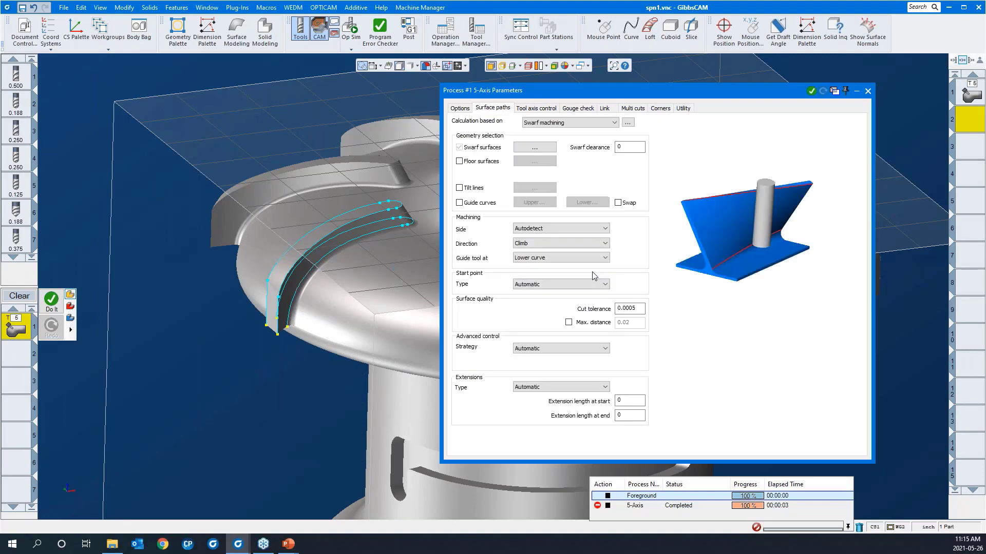
- Set the swarf surfaces to the blade's two side faces and the rounded end face between them
{"action": "middle_click_drag", "start_coordinate": [301, 343], "coordinate": [242, 362]}
{"action": "middle_click_drag", "start_coordinate": [341, 276], "coordinate": [310, 303]}
{"action": "left_click", "coordinate": [545, 149]}
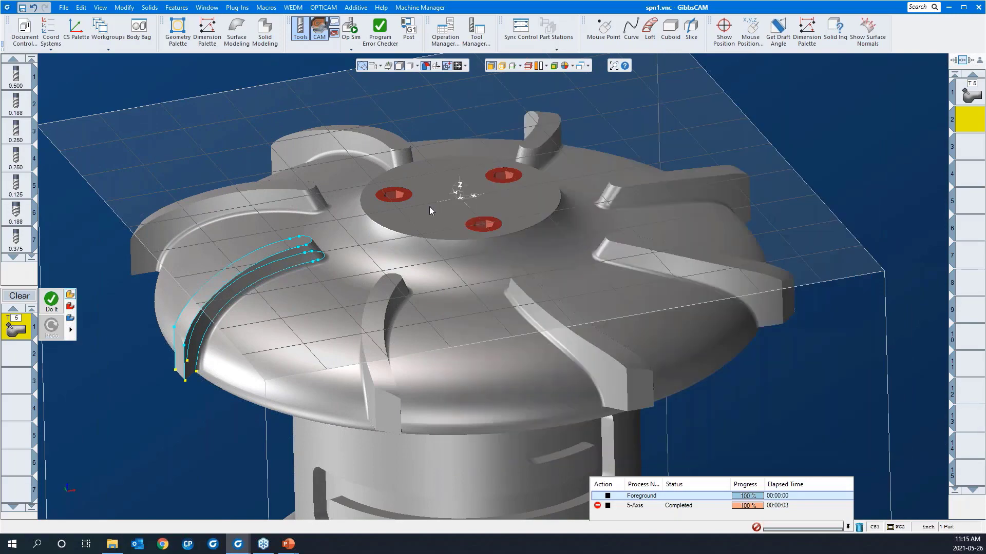
{"action": "left_click_drag", "start_coordinate": [236, 193], "coordinate": [384, 303]}
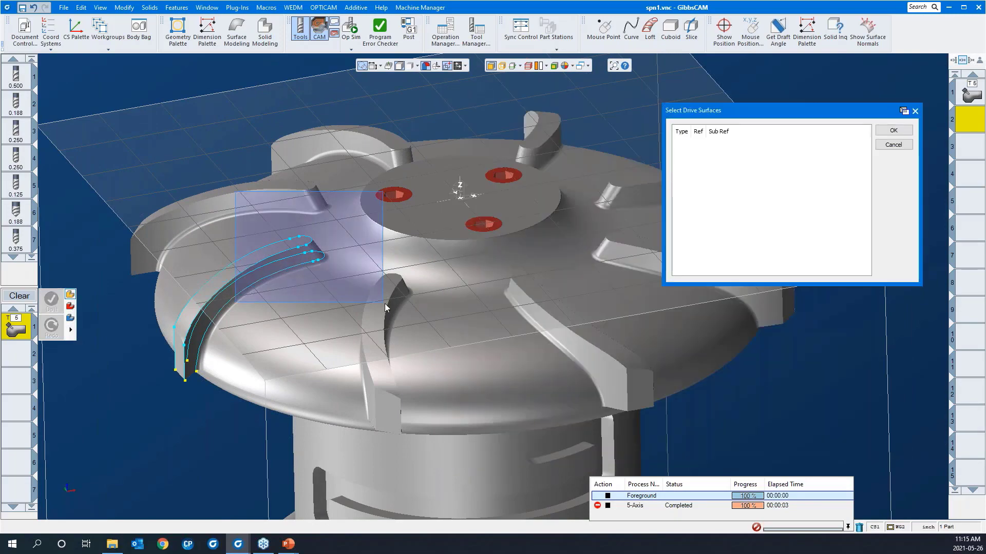
{"action": "left_click", "coordinate": [429, 337]}
{"action": "middle_click_drag", "start_coordinate": [428, 337], "coordinate": [399, 351]}
{"action": "scroll", "coordinate": [381, 362], "scroll_direction": "down", "scroll_amount": 3}
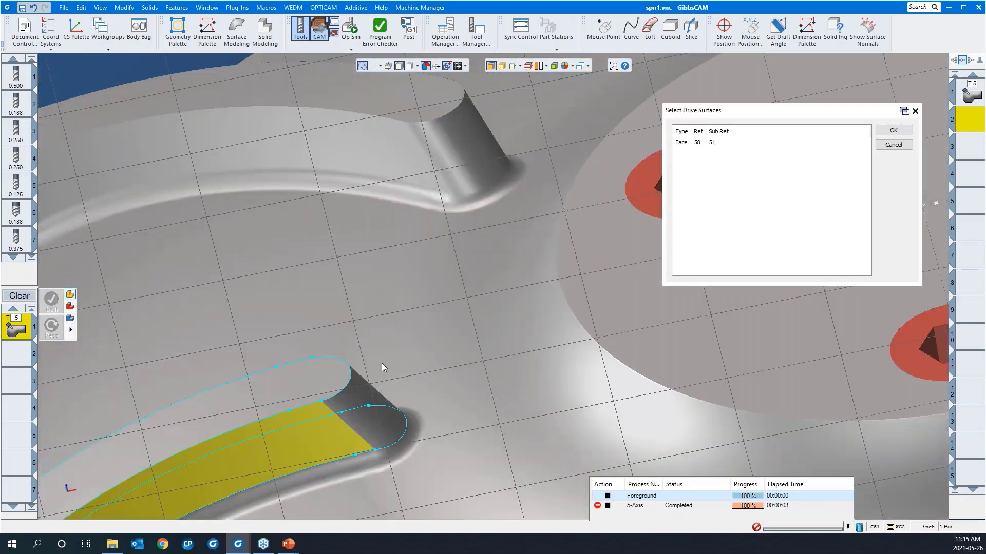
{"action": "left_click", "coordinate": [381, 363]}
{"action": "middle_click_drag", "start_coordinate": [184, 330], "coordinate": [171, 324]}
{"action": "scroll", "coordinate": [171, 324], "scroll_direction": "down", "scroll_amount": 3}
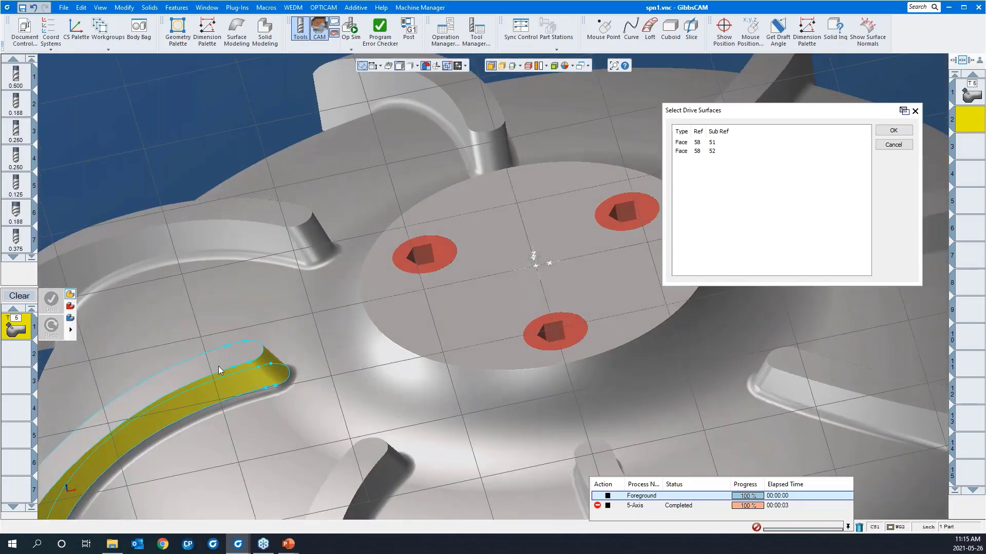
{"action": "middle_click_drag", "start_coordinate": [218, 365], "coordinate": [797, 377]}
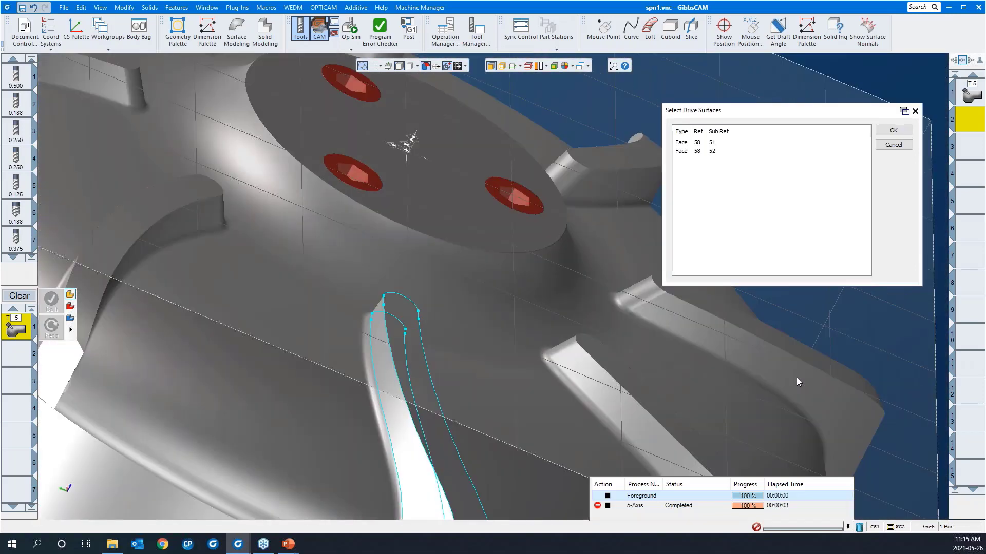
{"action": "left_click", "coordinate": [415, 445]}
{"action": "middle_click_drag", "start_coordinate": [457, 430], "coordinate": [220, 264]}
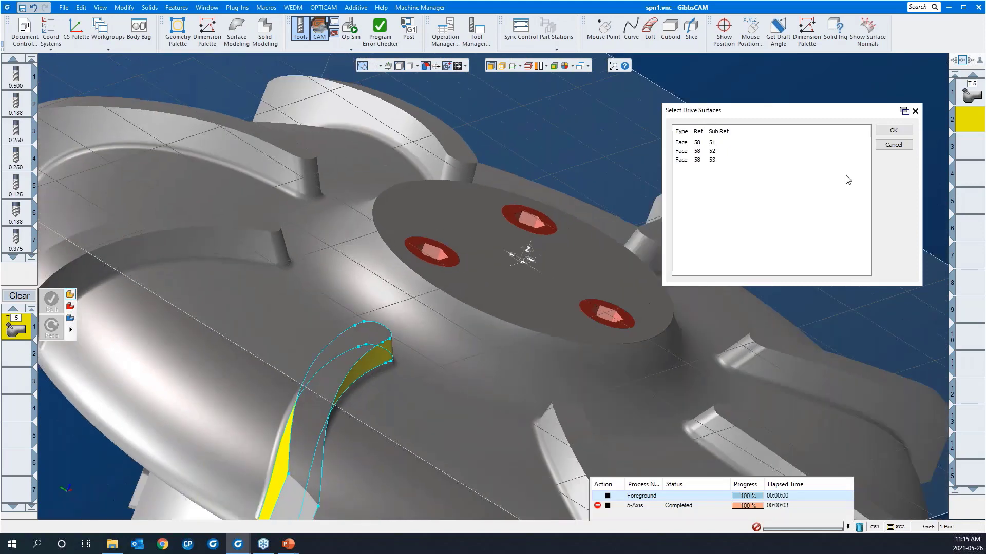
{"action": "left_click", "coordinate": [894, 130]}
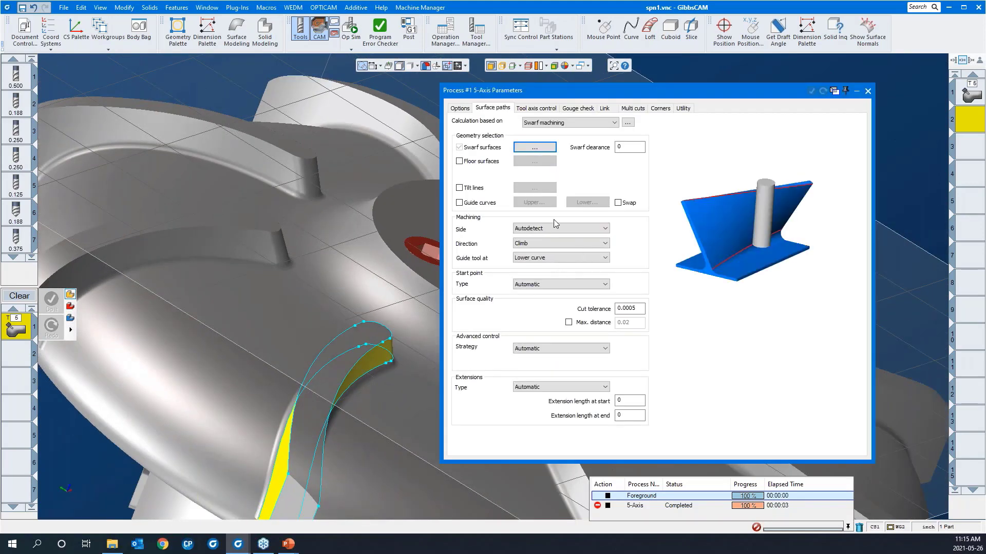
- Enable guide curves and assign the curve along the blade's top edge as the upper guide curve
{"action": "scroll", "coordinate": [329, 221], "scroll_direction": "down", "scroll_amount": 3}
{"action": "middle_click_drag", "start_coordinate": [337, 272], "coordinate": [352, 186]}
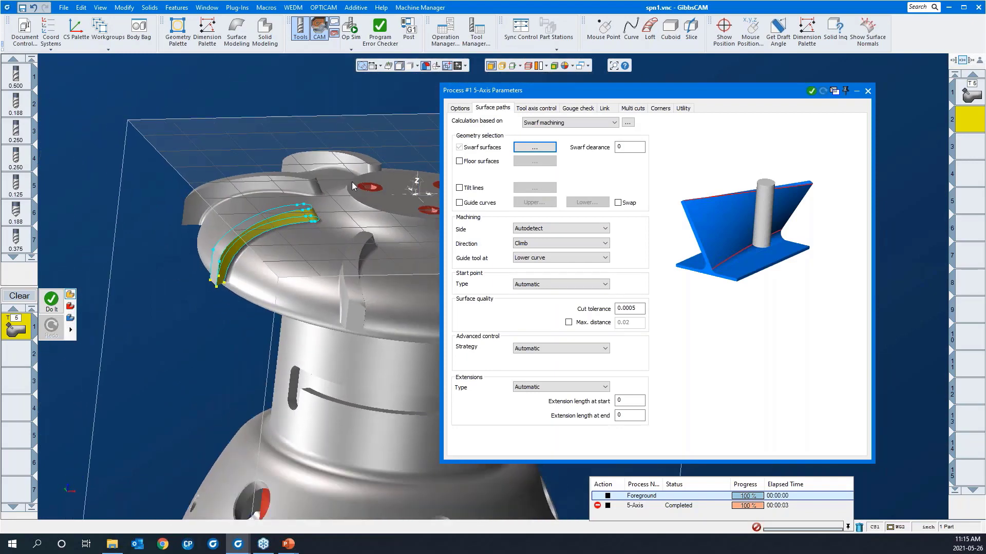
{"action": "left_click", "coordinate": [460, 203]}
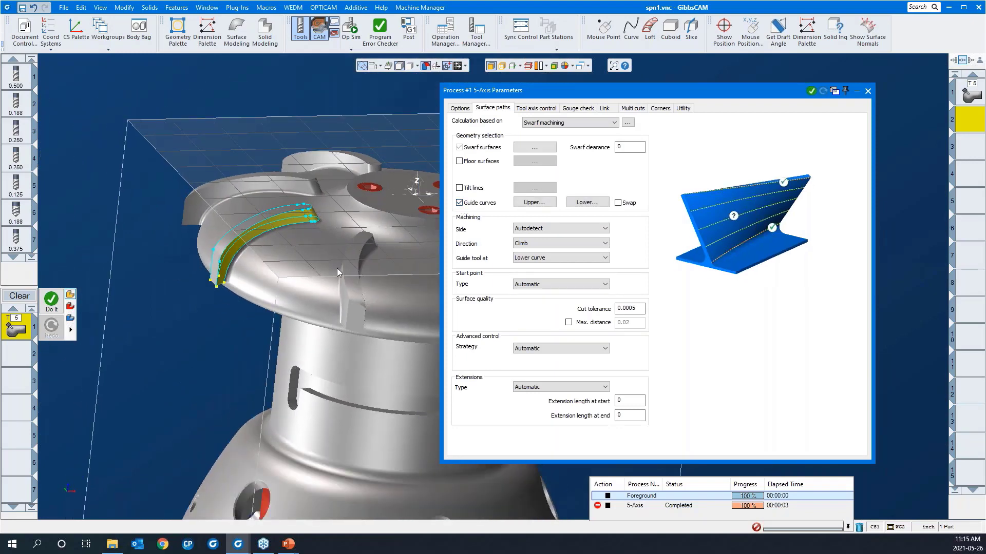
{"action": "left_click", "coordinate": [534, 202]}
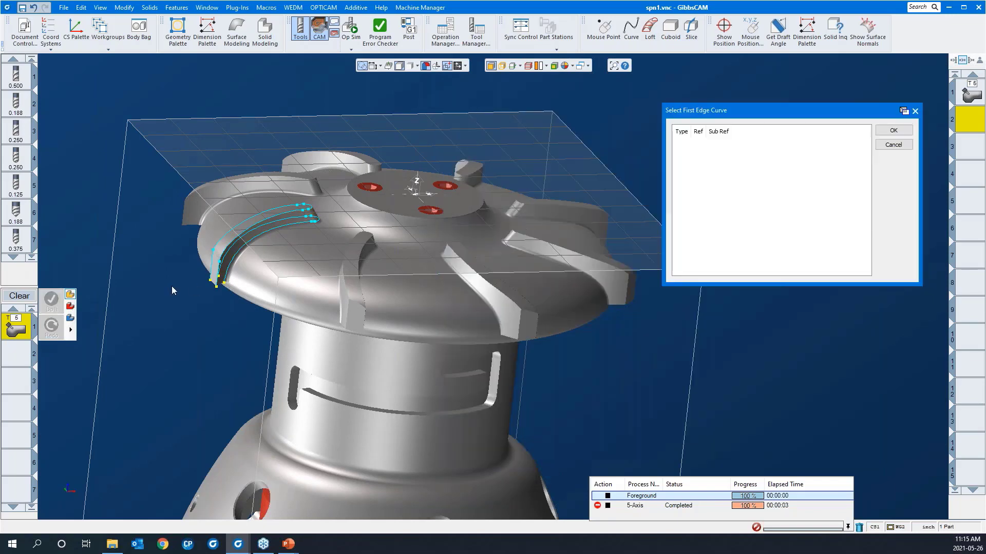
{"action": "left_click", "coordinate": [209, 281]}
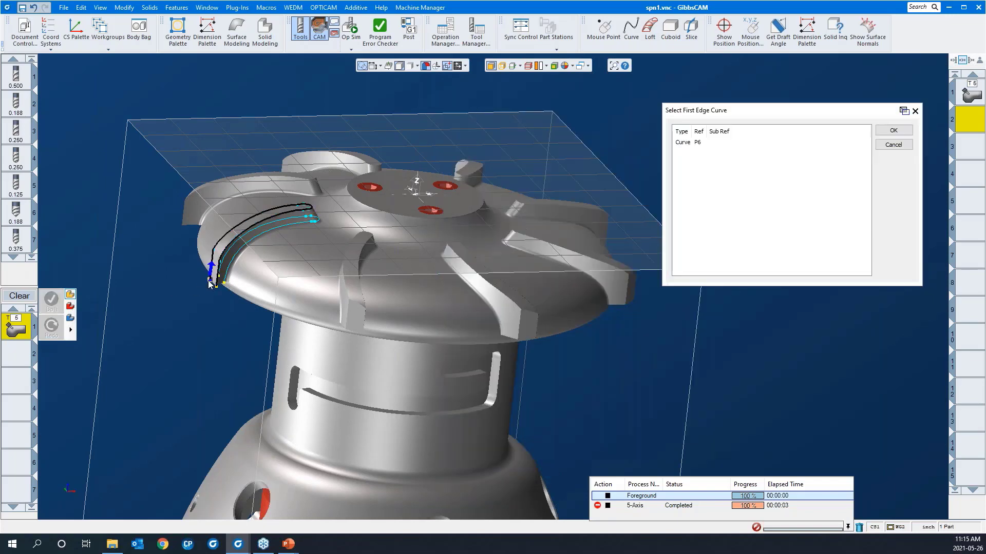
{"action": "left_click", "coordinate": [898, 133]}
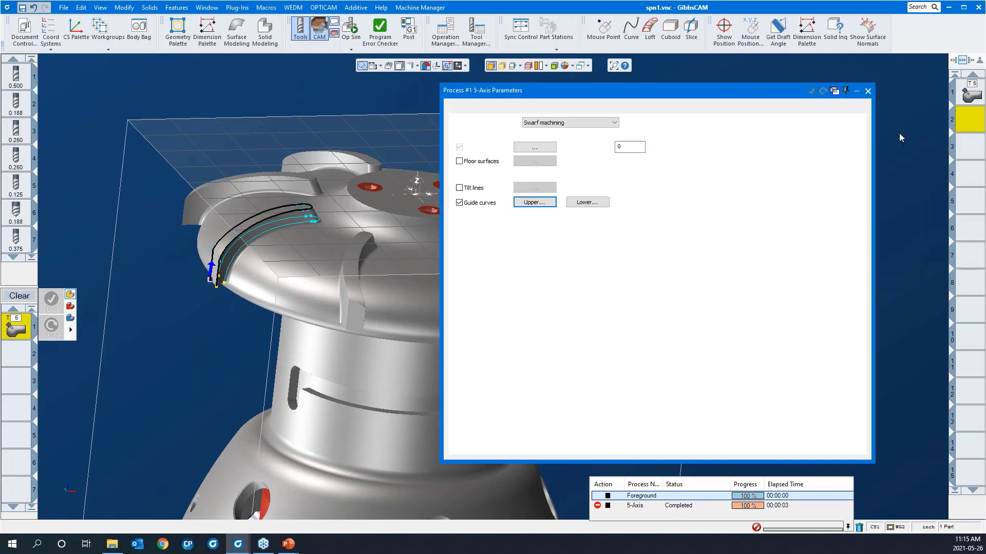
- Assign the curve running around the base of the blade as the lower guide curve
{"action": "left_click", "coordinate": [581, 203]}
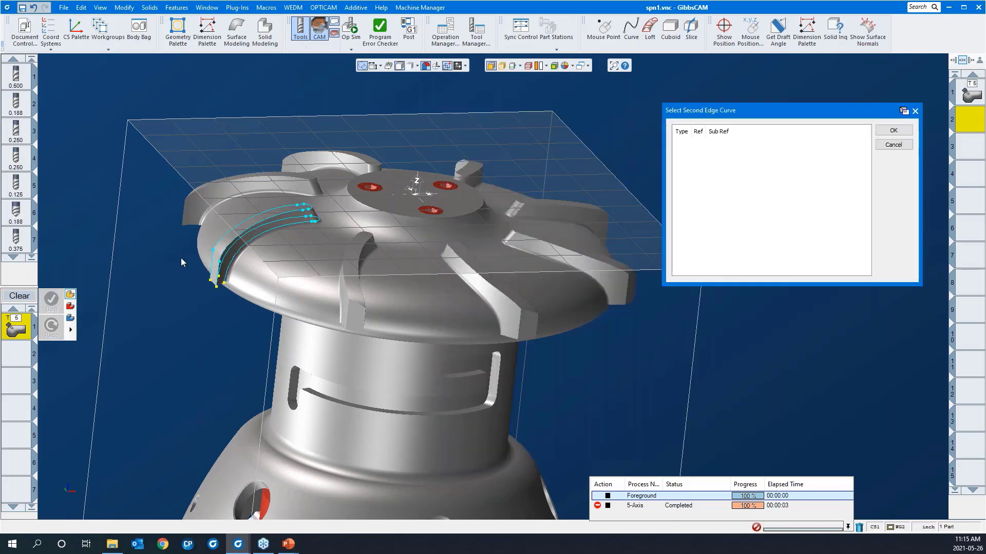
{"action": "left_click_drag", "start_coordinate": [181, 258], "coordinate": [283, 306]}
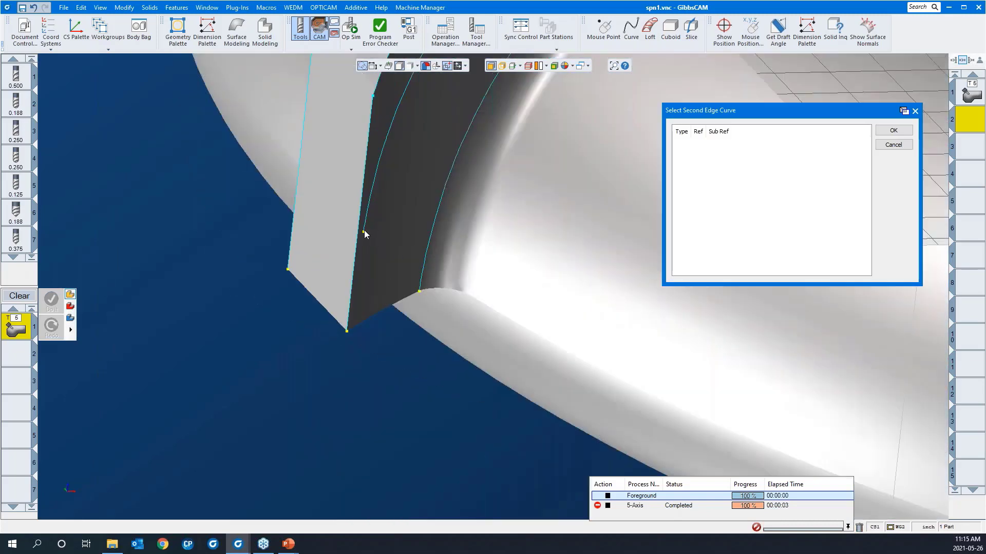
{"action": "left_click", "coordinate": [364, 233]}
{"action": "scroll", "coordinate": [244, 377], "scroll_direction": "down", "scroll_amount": 10}
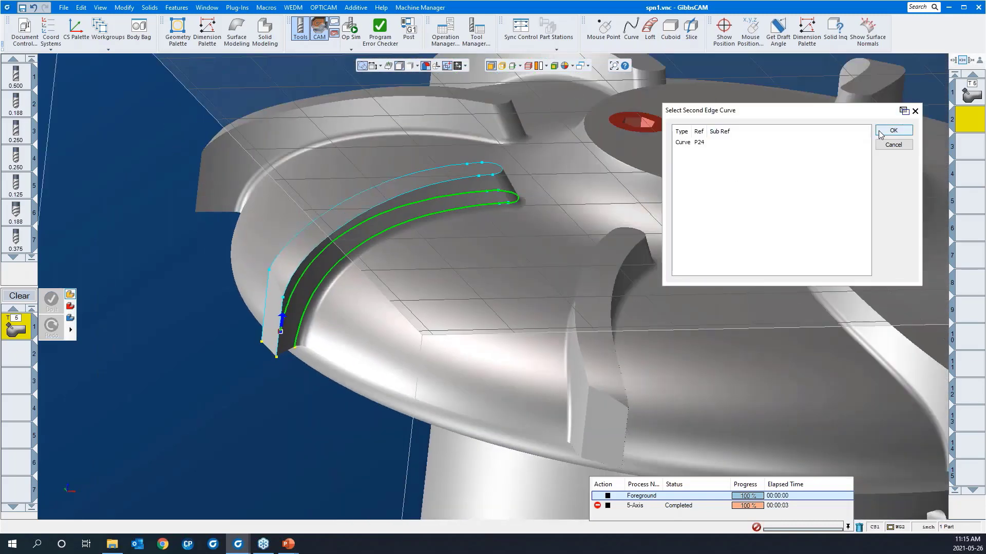
{"action": "left_click", "coordinate": [894, 130]}
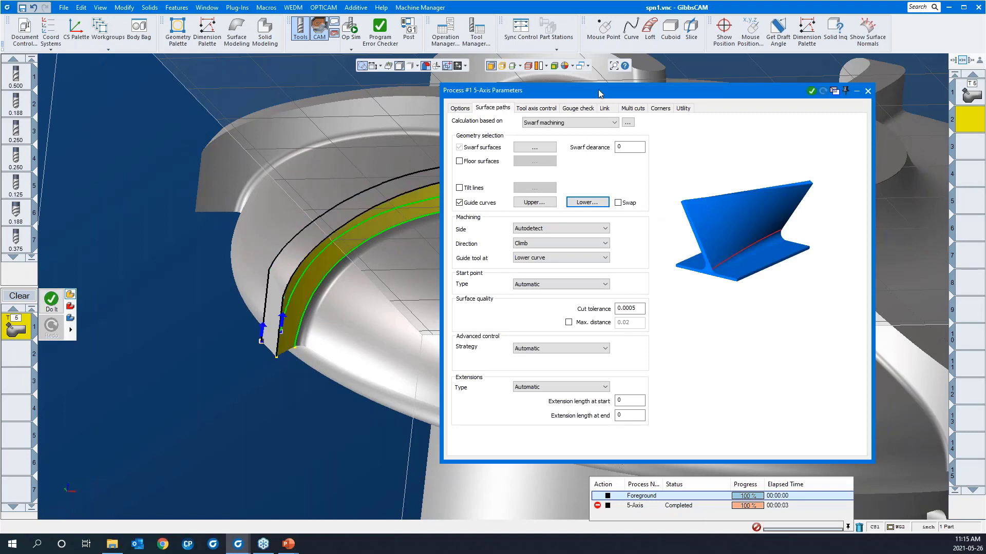
- Set the swarf strategy to Sync. with (upper/lower) curves, with the parameters window moved clear of the blade
{"action": "left_click_drag", "start_coordinate": [600, 93], "coordinate": [736, 77]}
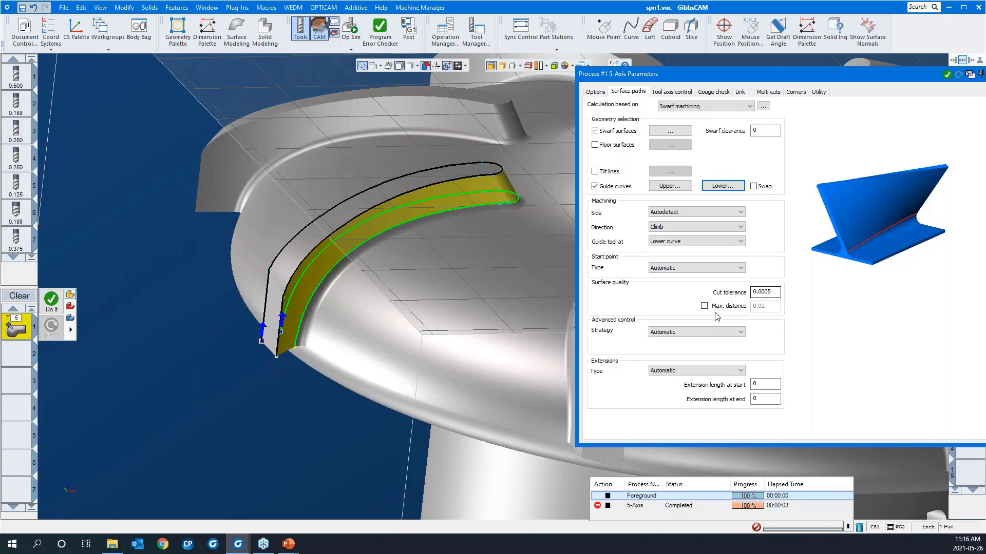
{"action": "left_click", "coordinate": [673, 336]}
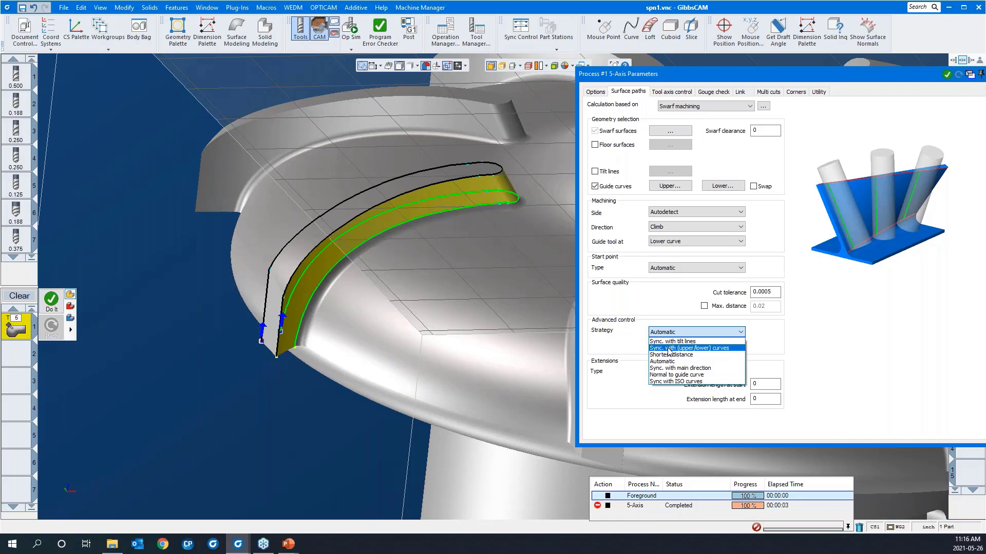
{"action": "left_click", "coordinate": [669, 348]}
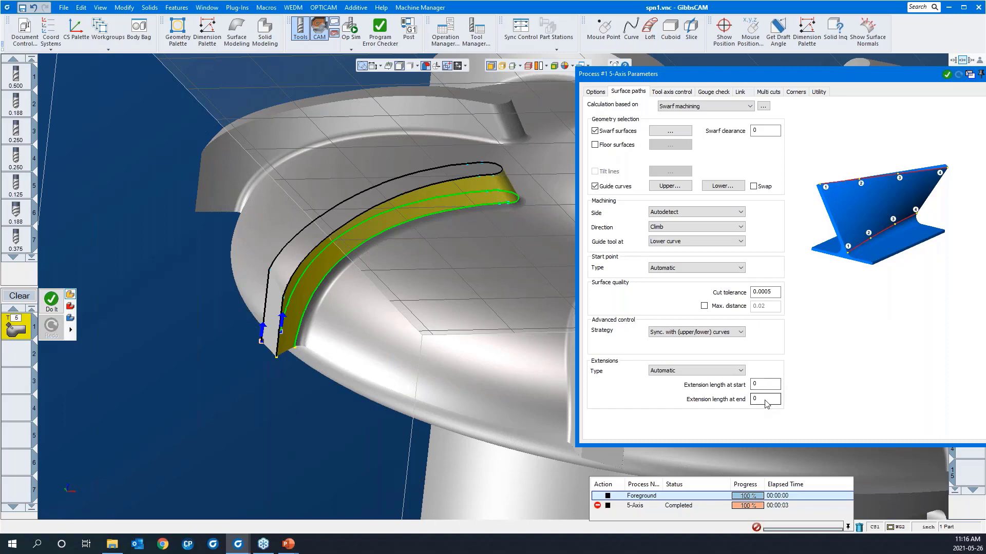
- Review the tool axis control, gouge check and link settings, including the default lead-in and lead-out
{"action": "left_click", "coordinate": [675, 93]}
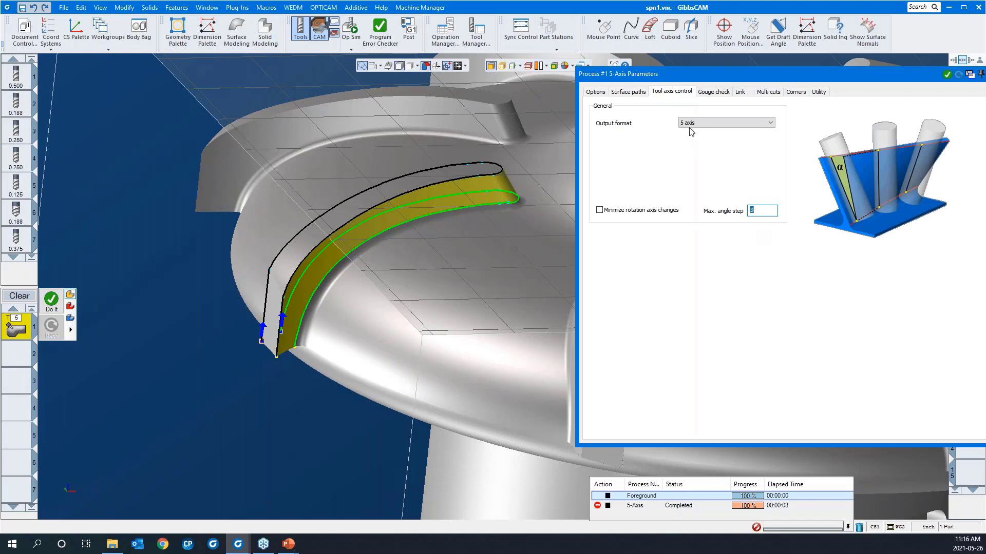
{"action": "left_click", "coordinate": [708, 93]}
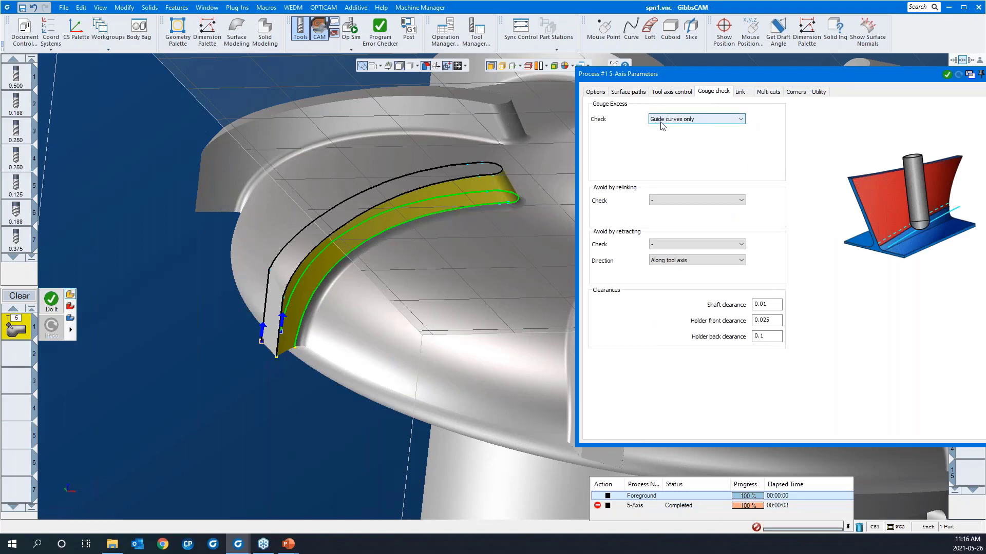
{"action": "left_click", "coordinate": [741, 93]}
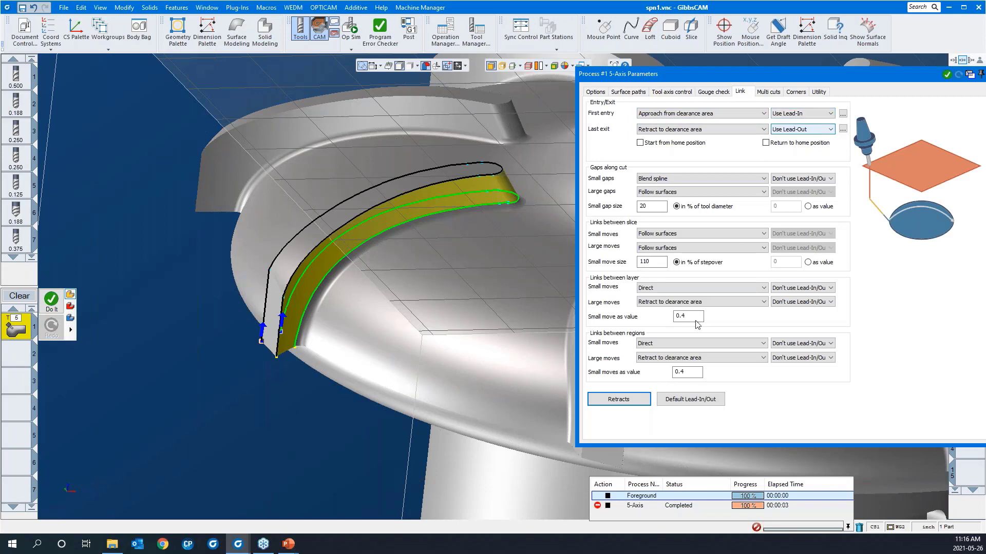
{"action": "left_click", "coordinate": [699, 401]}
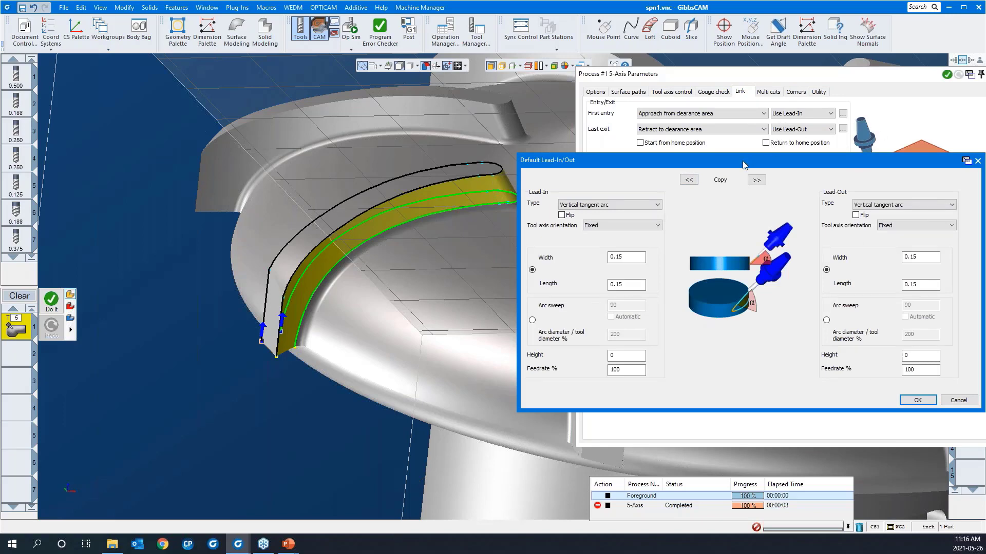
{"action": "left_click", "coordinate": [977, 160]}
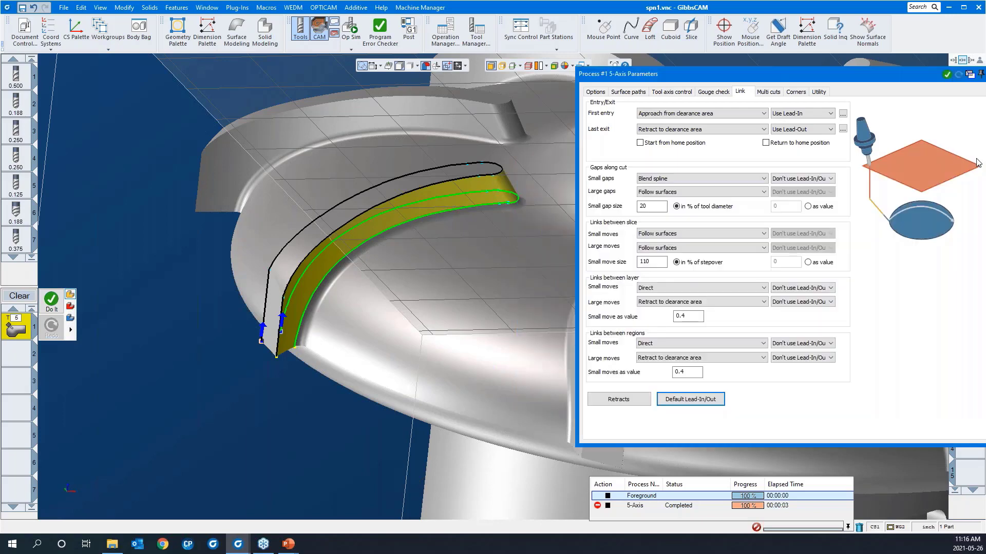
- Check the multi cuts settings and generate the swarf operation for the blade
{"action": "left_click", "coordinate": [768, 93]}
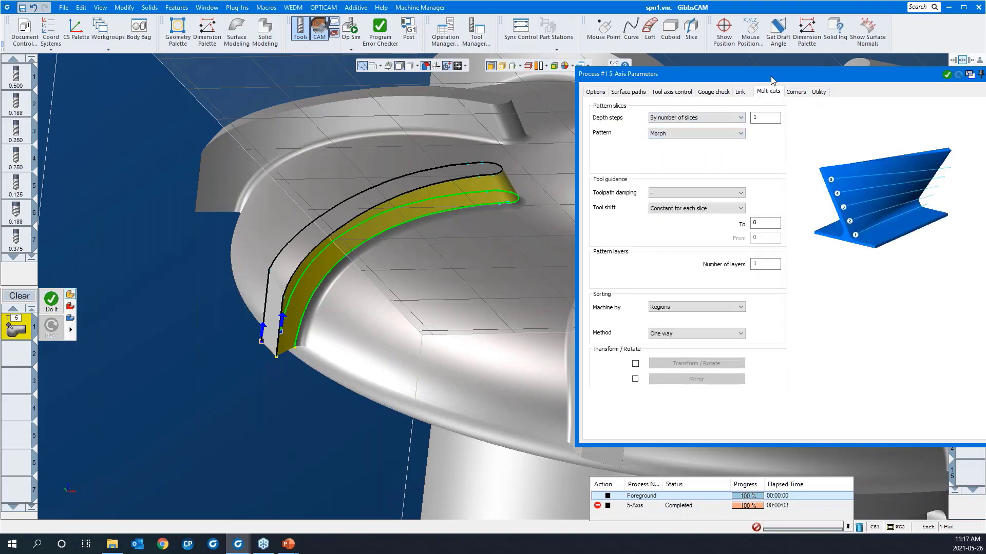
{"action": "right_click", "coordinate": [238, 439]}
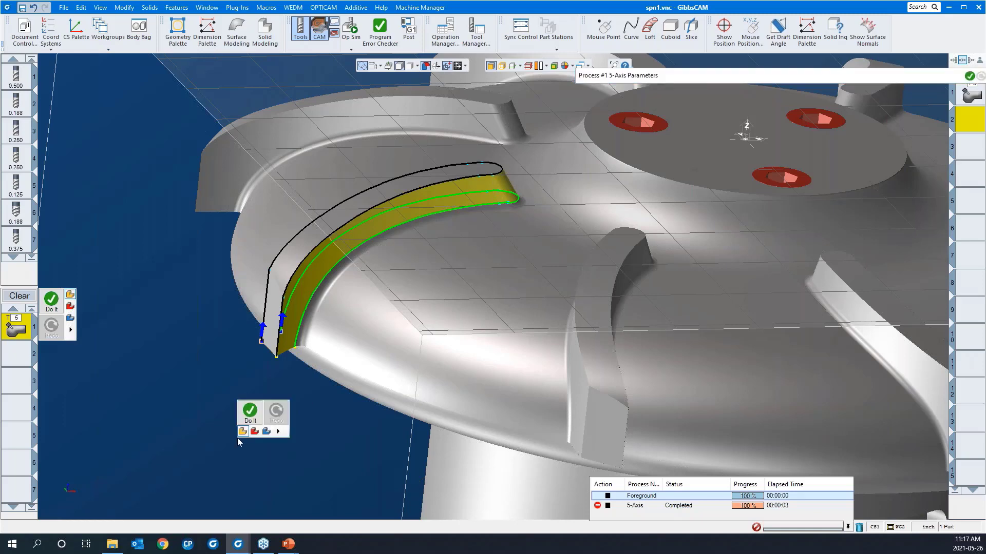
{"action": "left_click", "coordinate": [244, 417]}
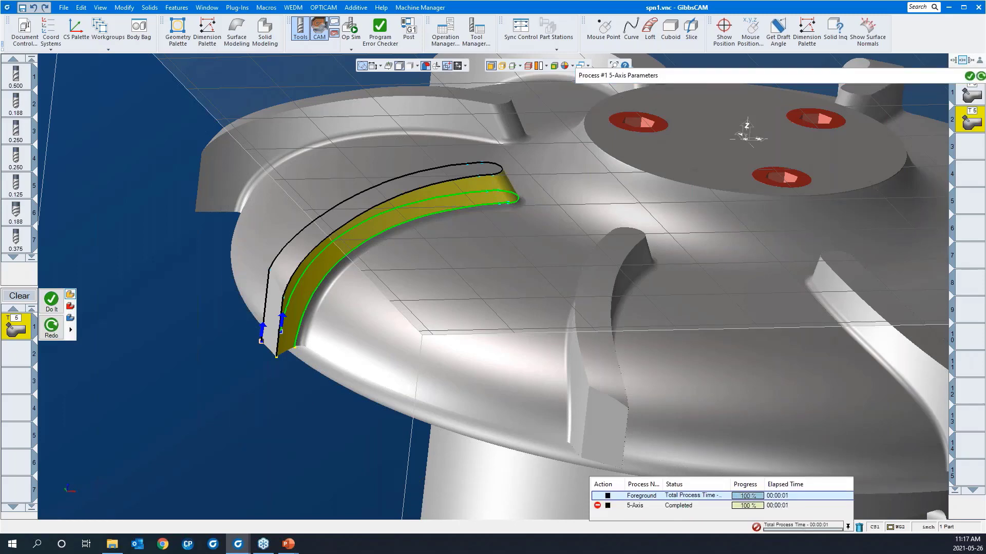
- Examine the swarf toolpath around the blade, especially its lead-in and lead-out at the blade's outer end
{"action": "middle_click_drag", "start_coordinate": [436, 286], "coordinate": [177, 236]}
{"action": "left_click_drag", "start_coordinate": [179, 241], "coordinate": [467, 409]}
{"action": "scroll", "coordinate": [649, 213], "scroll_direction": "down", "scroll_amount": 2}
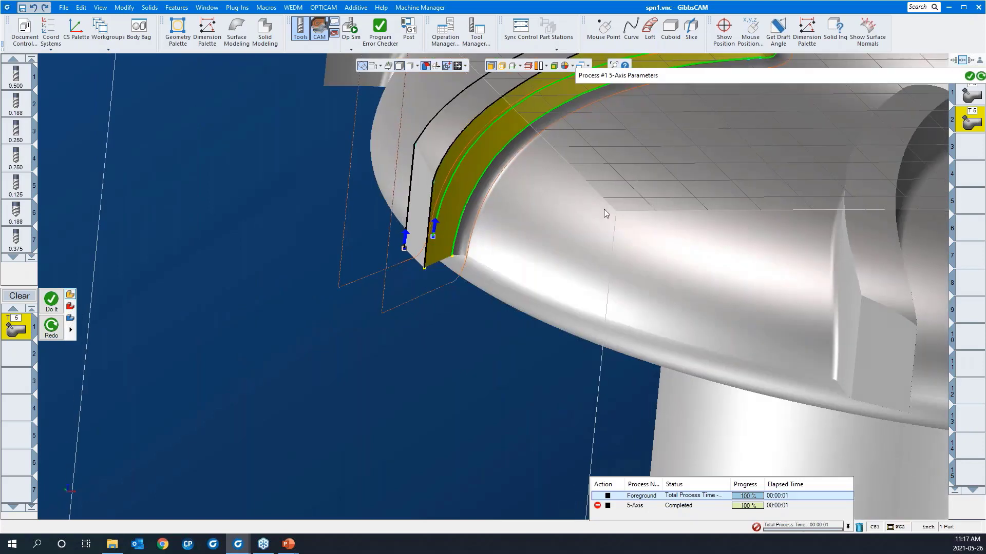
{"action": "middle_click_drag", "start_coordinate": [603, 208], "coordinate": [369, 265]}
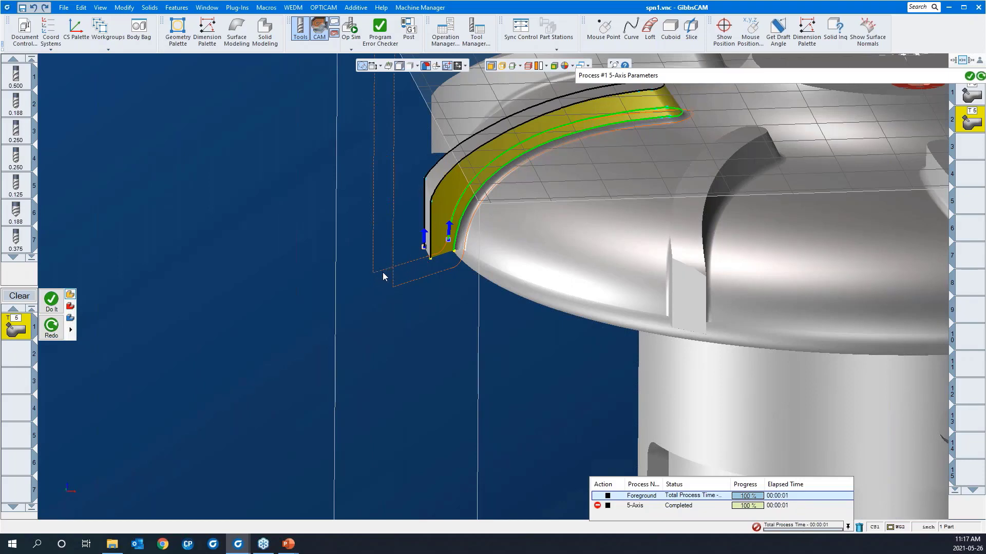
{"action": "middle_click_drag", "start_coordinate": [472, 361], "coordinate": [412, 333]}
{"action": "left_click_drag", "start_coordinate": [260, 183], "coordinate": [598, 390]}
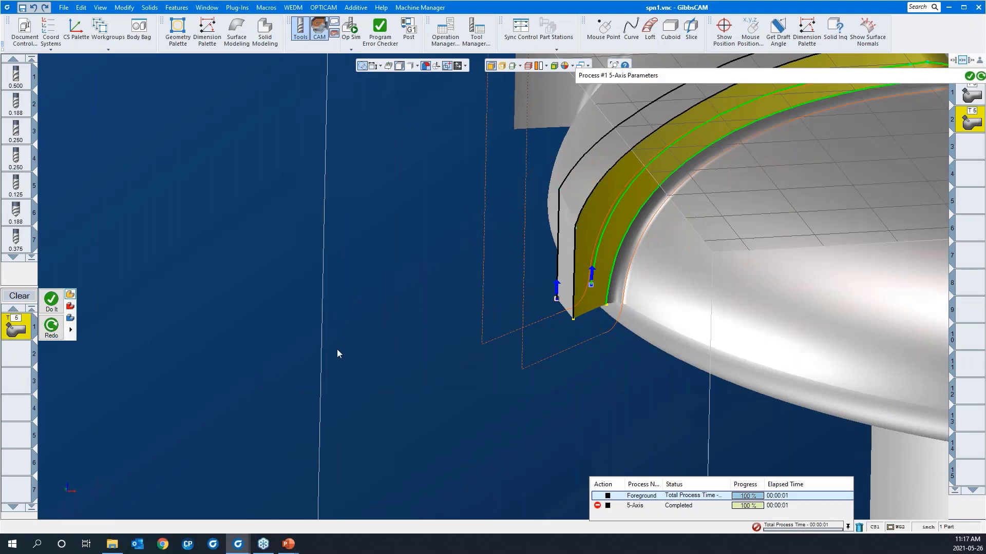
{"action": "middle_click_drag", "start_coordinate": [337, 353], "coordinate": [318, 339]}
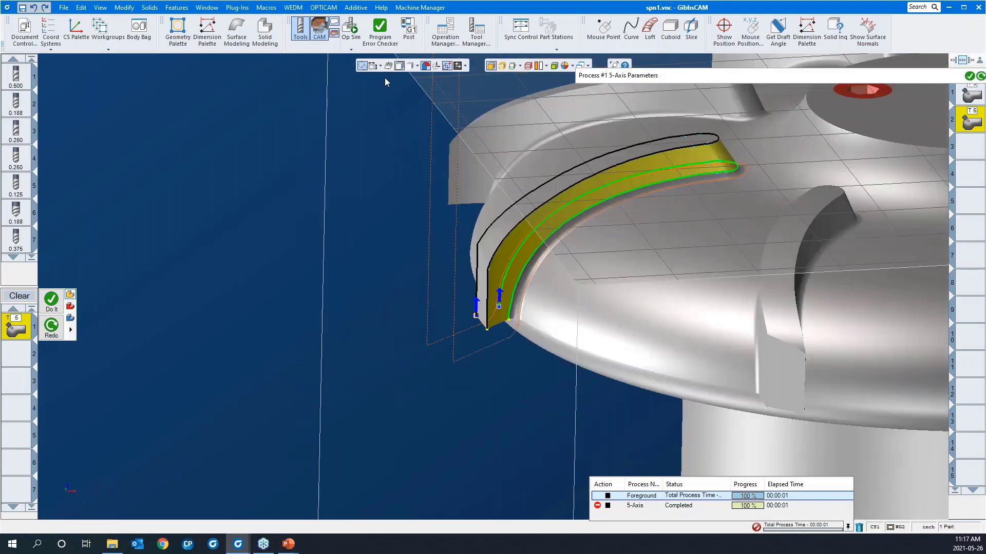
- Simulate the swarf operation at reduced speed in Op Sim and close the rendering when the cut is complete
{"action": "left_click", "coordinate": [350, 30]}
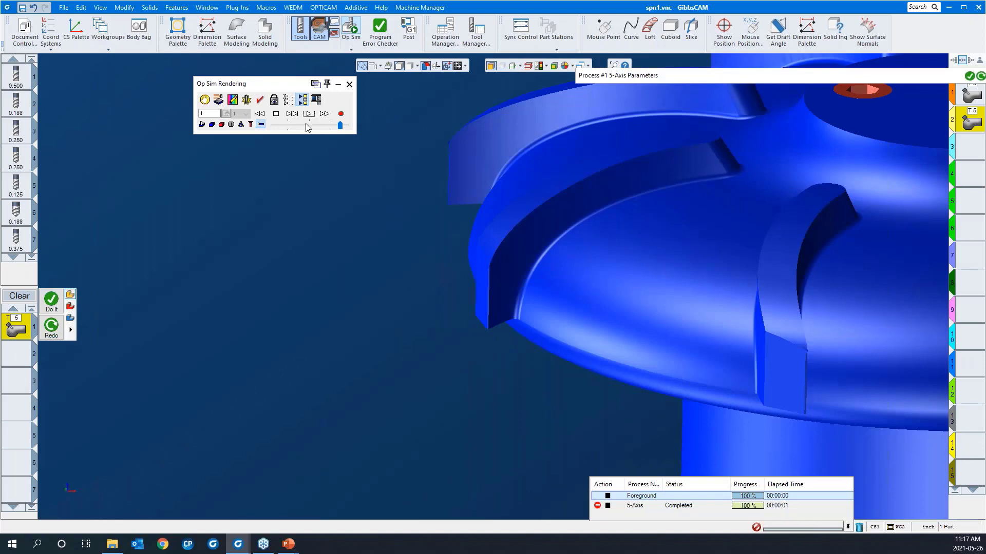
{"action": "left_click", "coordinate": [306, 125]}
{"action": "left_click", "coordinate": [309, 114]}
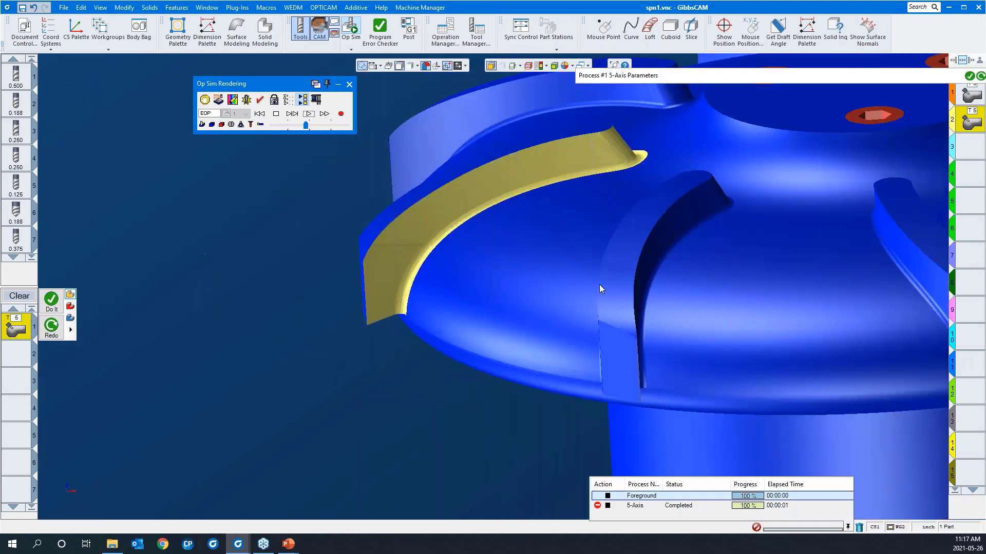
{"action": "left_click", "coordinate": [348, 86]}
- Set the swarf extension lengths at start and end to 0.05 and regenerate the operation
{"action": "left_click_drag", "start_coordinate": [288, 248], "coordinate": [515, 396]}
{"action": "middle_click_drag", "start_coordinate": [369, 326], "coordinate": [363, 313]}
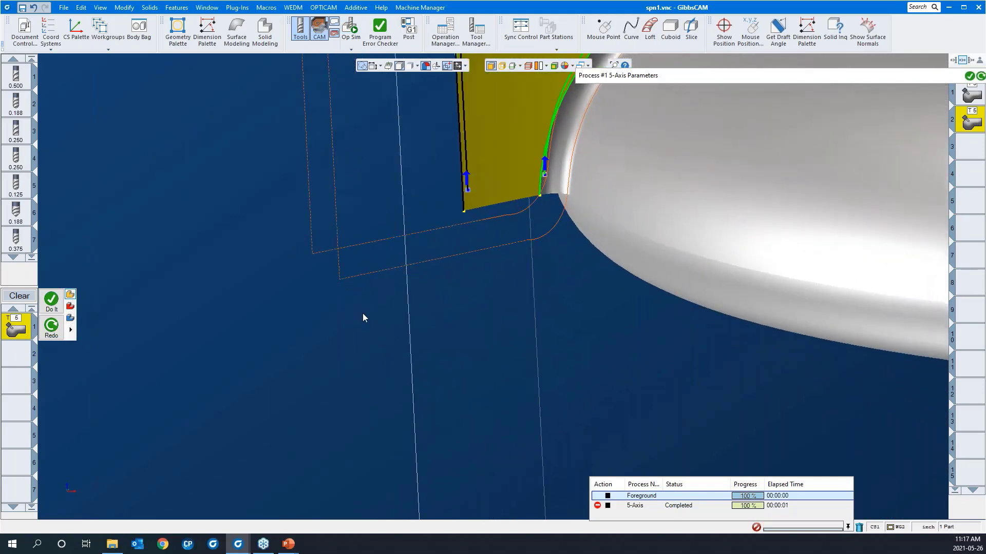
{"action": "scroll", "coordinate": [363, 313], "scroll_direction": "down", "scroll_amount": 1}
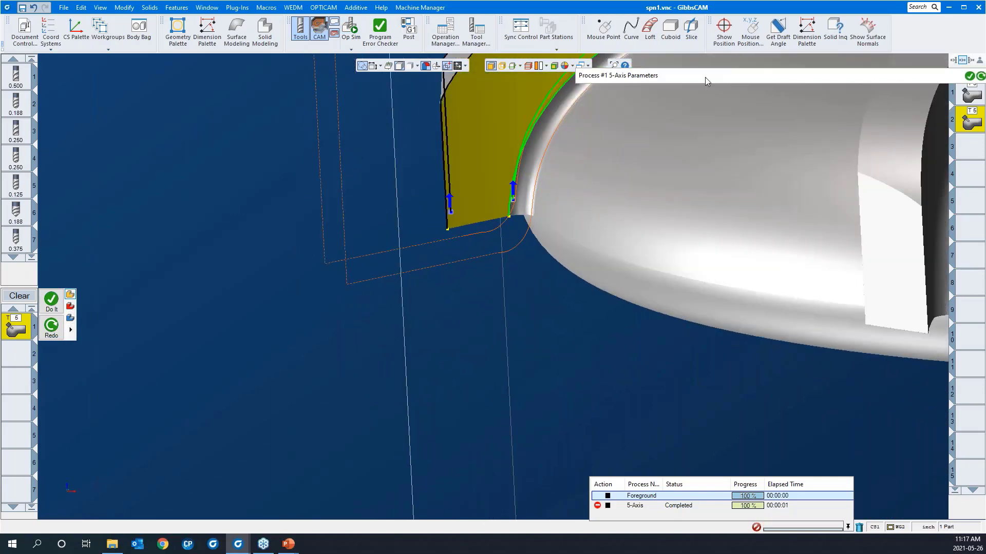
{"action": "mouse_move", "coordinate": [704, 77]}
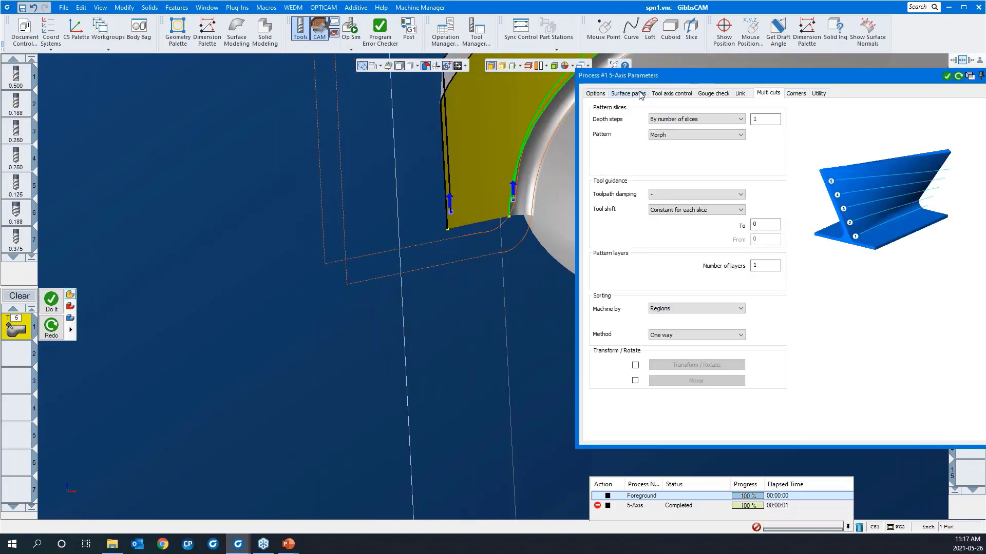
{"action": "left_click", "coordinate": [640, 95]}
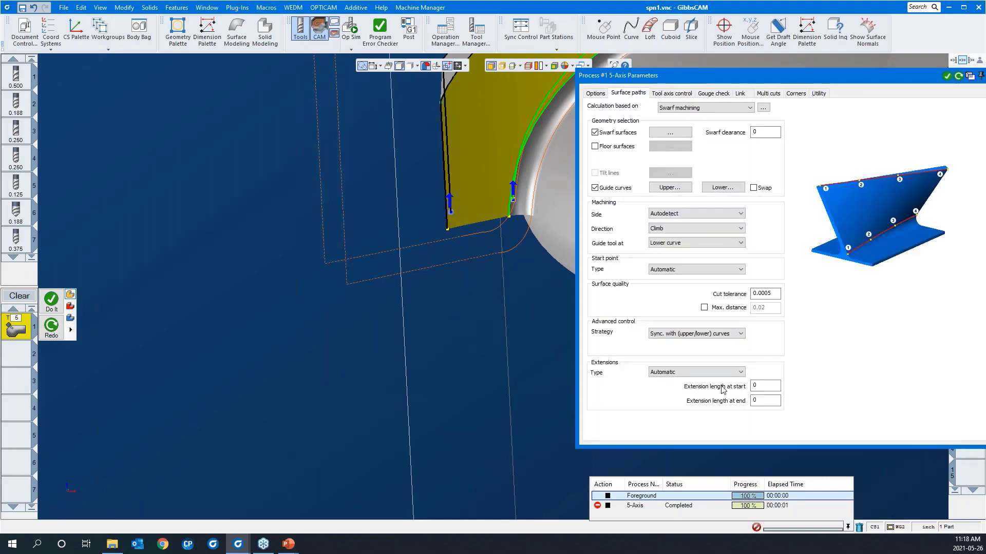
{"action": "left_click", "coordinate": [768, 391]}
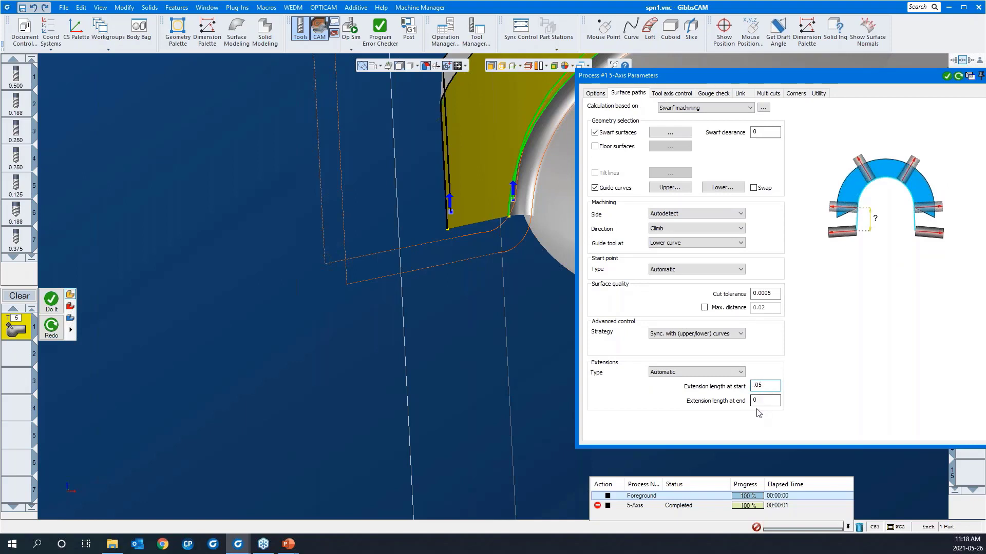
{"action": "left_click", "coordinate": [763, 403]}
{"action": "type", "text": ".05"}
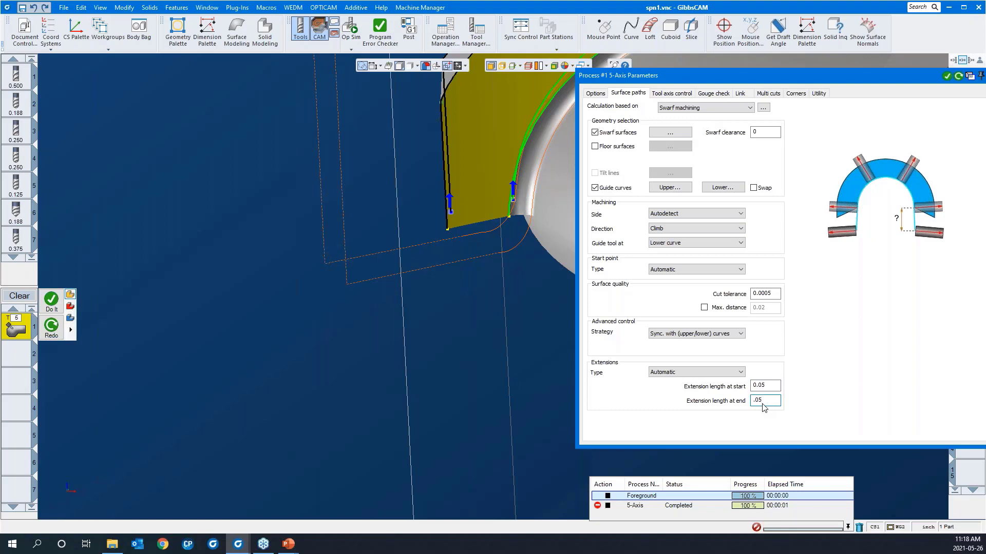
{"action": "right_click", "coordinate": [494, 363]}
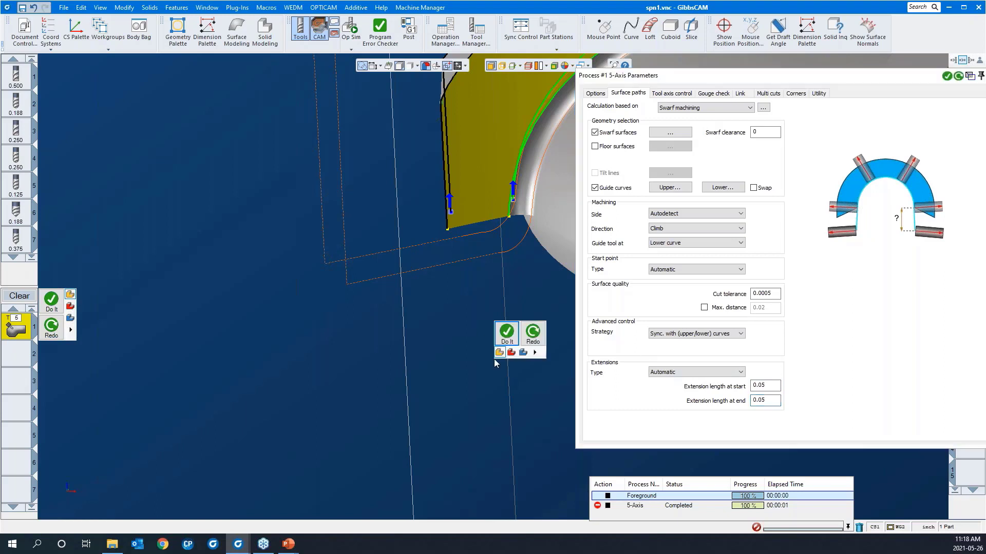
{"action": "left_click", "coordinate": [528, 339]}
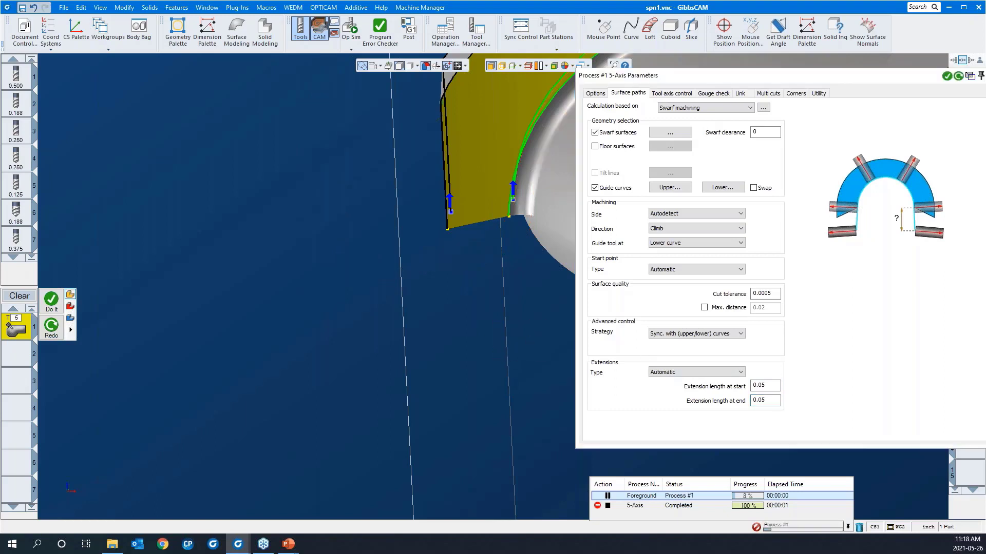
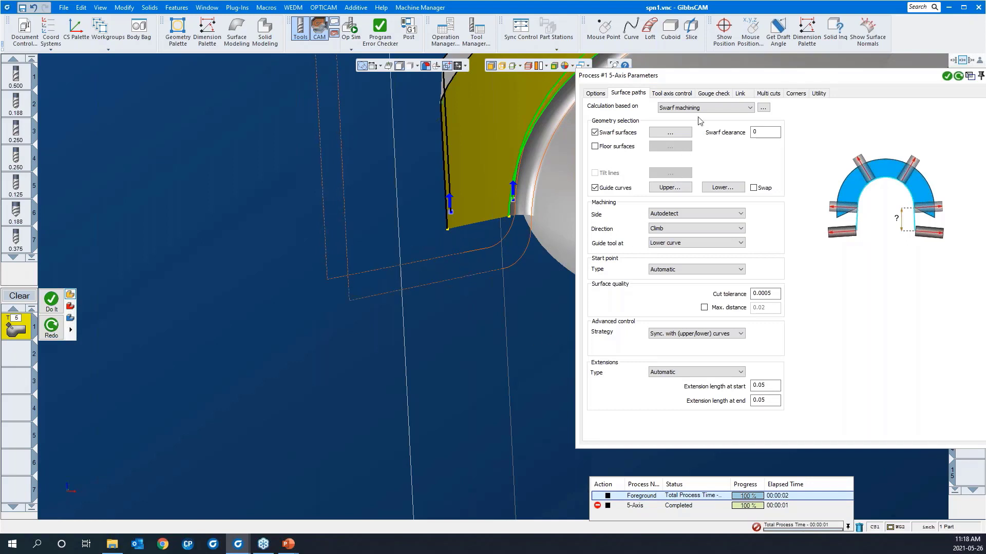
- Check the swarf process's rotary duplicate options, close its parameters and inspect the extended toolpath on the whole part
{"action": "left_click_drag", "start_coordinate": [714, 76], "coordinate": [485, 124]}
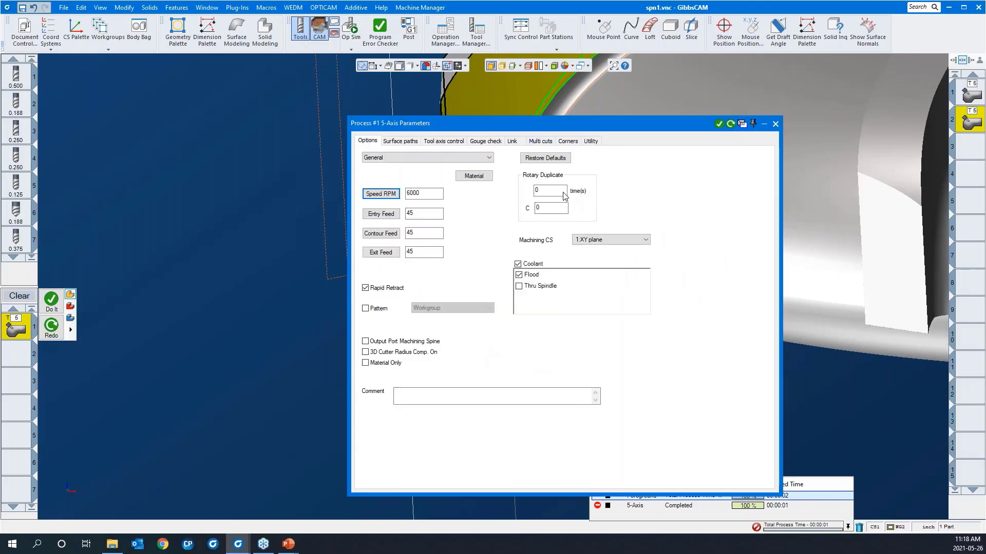
{"action": "left_click", "coordinate": [776, 126]}
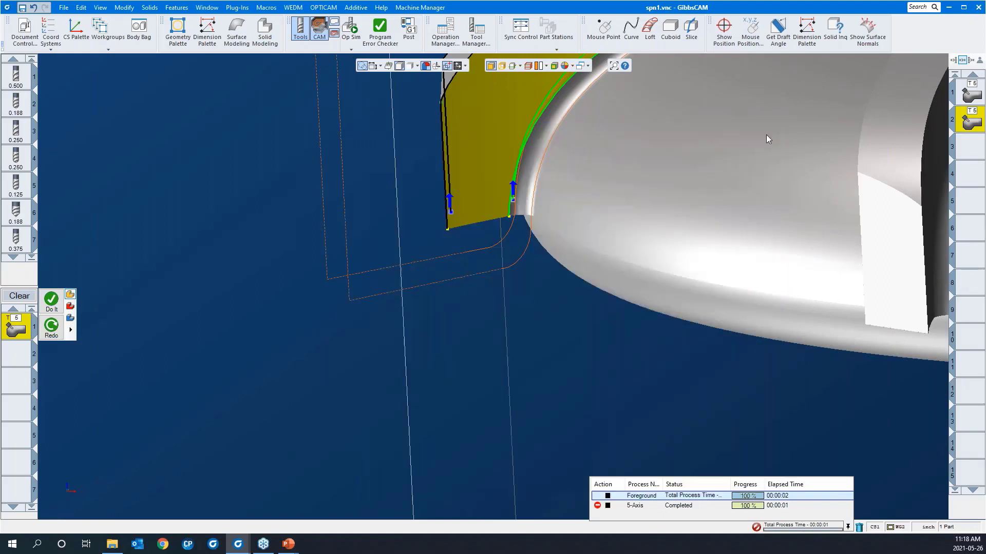
{"action": "scroll", "coordinate": [404, 361], "scroll_direction": "down", "scroll_amount": 6}
{"action": "scroll", "coordinate": [386, 322], "scroll_direction": "down", "scroll_amount": 2}
{"action": "middle_click_drag", "start_coordinate": [565, 291], "coordinate": [577, 337]}
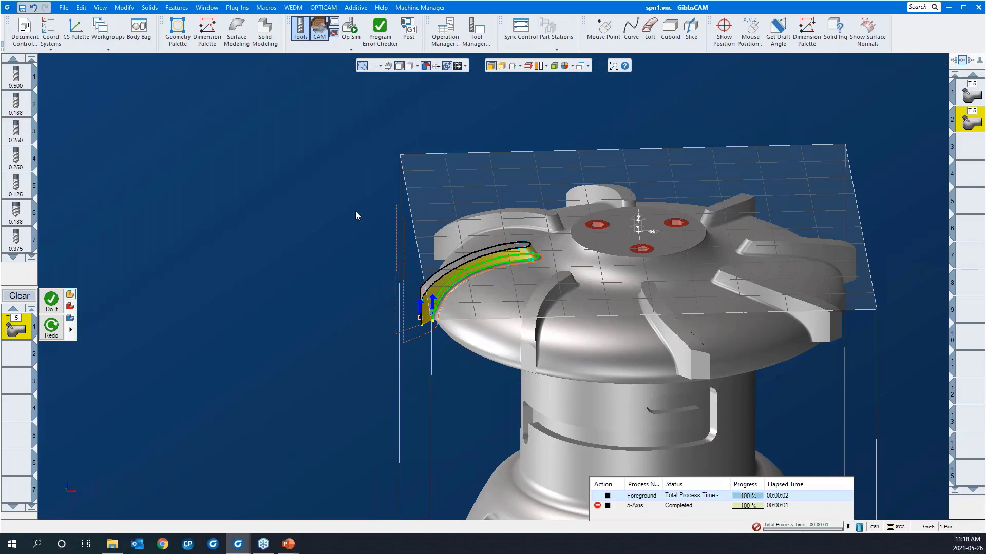
{"action": "middle_click_drag", "start_coordinate": [333, 188], "coordinate": [294, 251]}
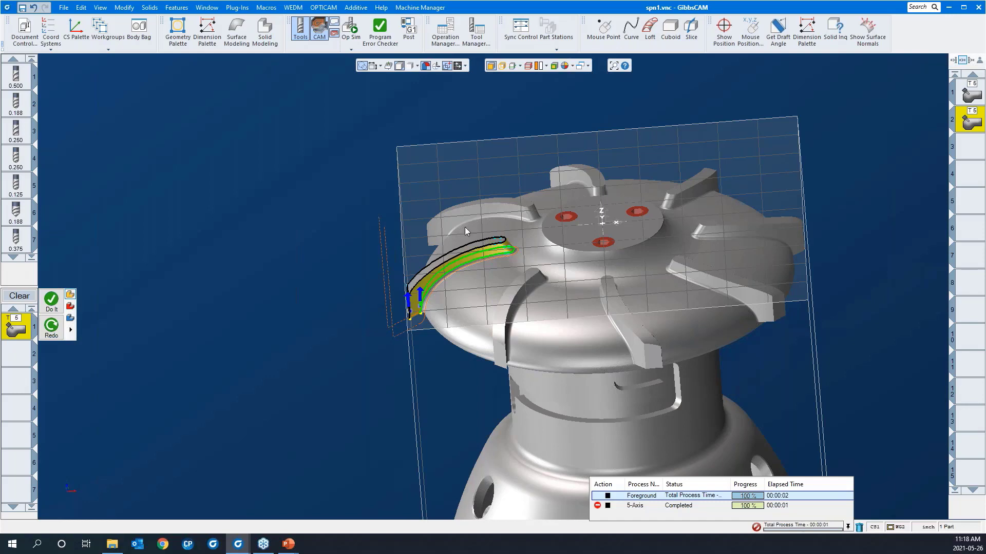
- Recall the floor operation between the two blades and clear its geometry selection, leaving only the toolpath displayed
{"action": "left_click", "coordinate": [963, 93]}
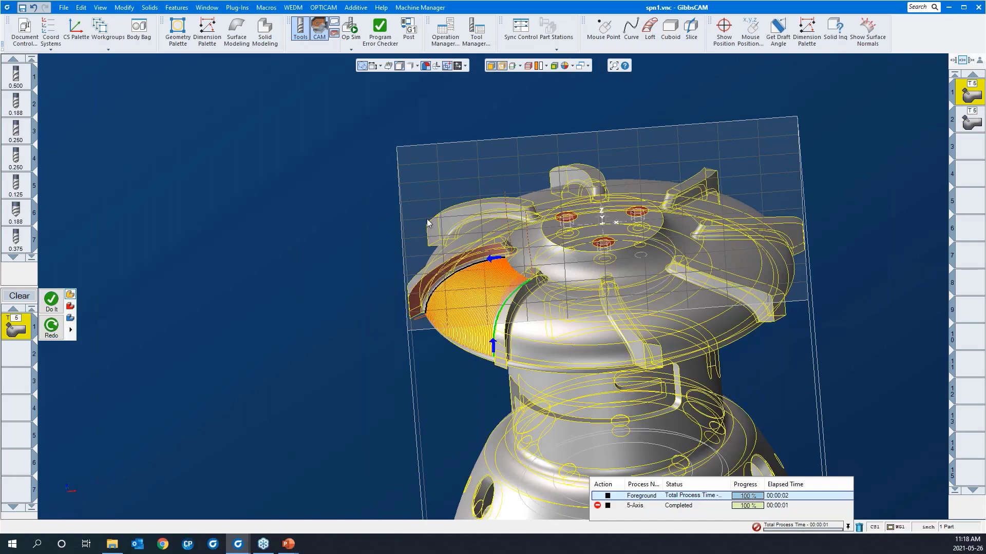
{"action": "left_click_drag", "start_coordinate": [329, 187], "coordinate": [645, 400]}
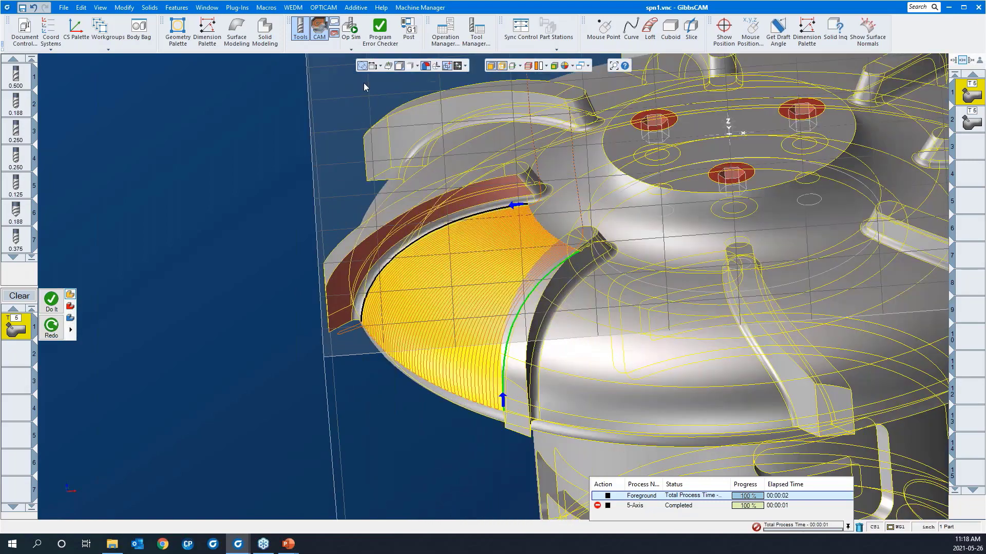
{"action": "left_click", "coordinate": [319, 31]}
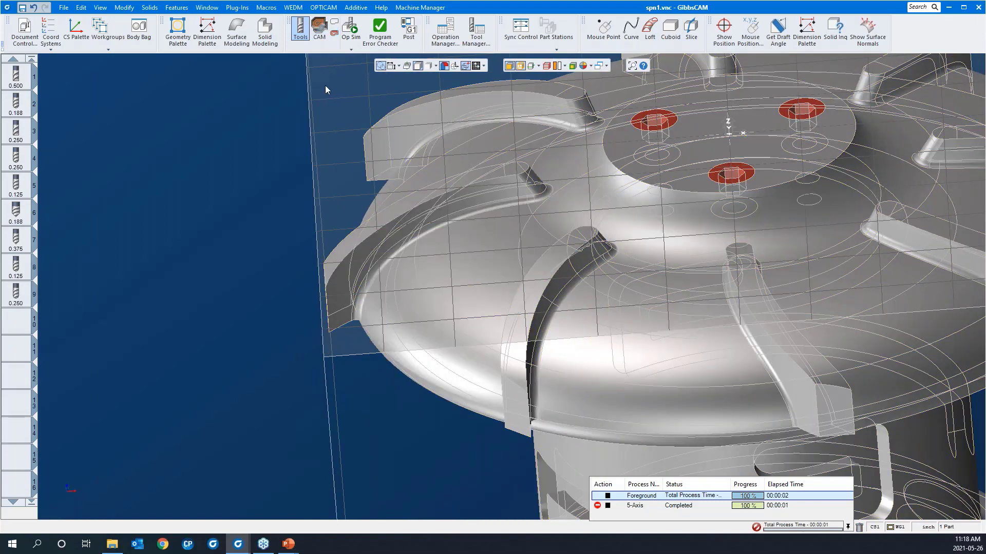
{"action": "left_click", "coordinate": [319, 33]}
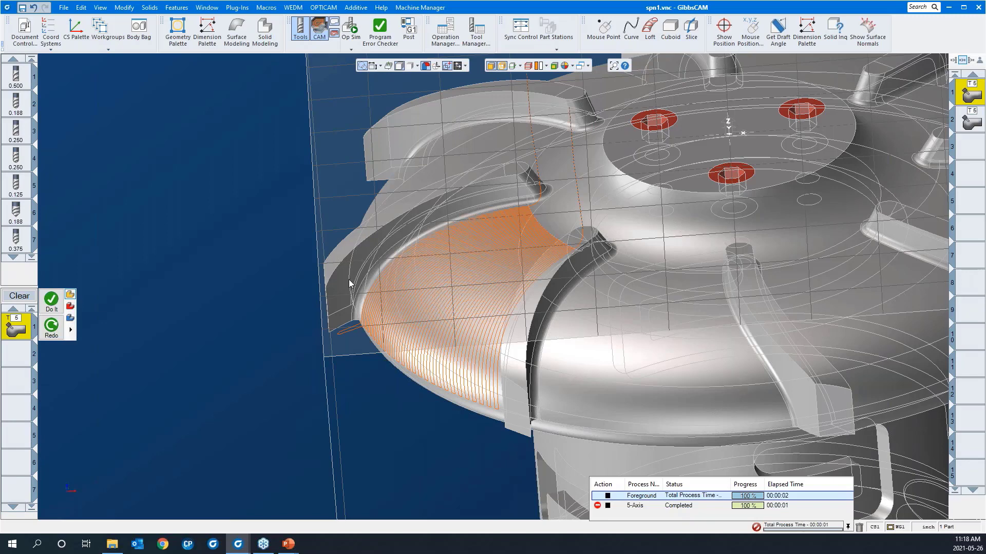
{"action": "middle_click_drag", "start_coordinate": [358, 277], "coordinate": [313, 238]}
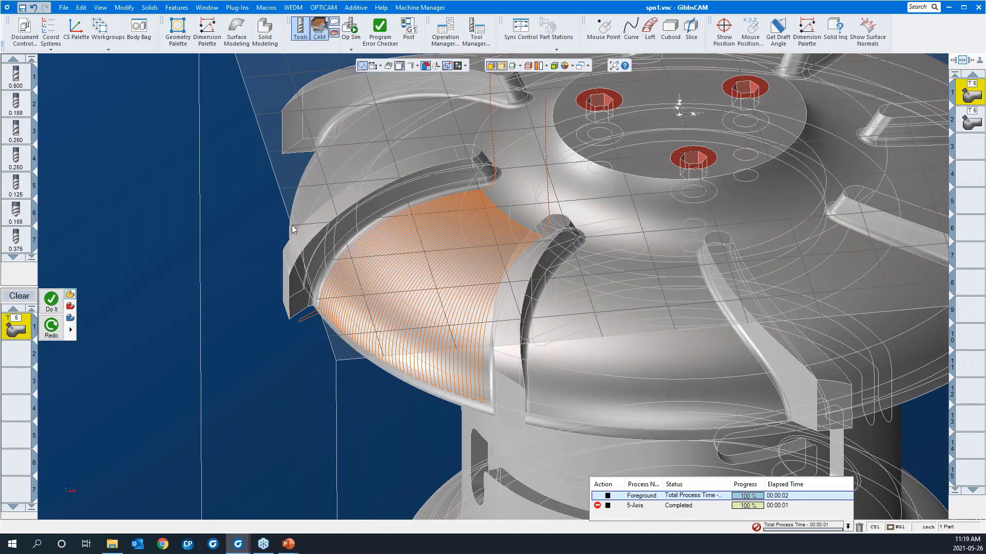
- Select the top face of the blade beside the floor toolpath, and hide the coordinate system grid, stock box and origin marker
{"action": "left_click", "coordinate": [313, 227]}
{"action": "middle_click_drag", "start_coordinate": [313, 226], "coordinate": [575, 255]}
{"action": "scroll", "coordinate": [576, 255], "scroll_direction": "down", "scroll_amount": 5}
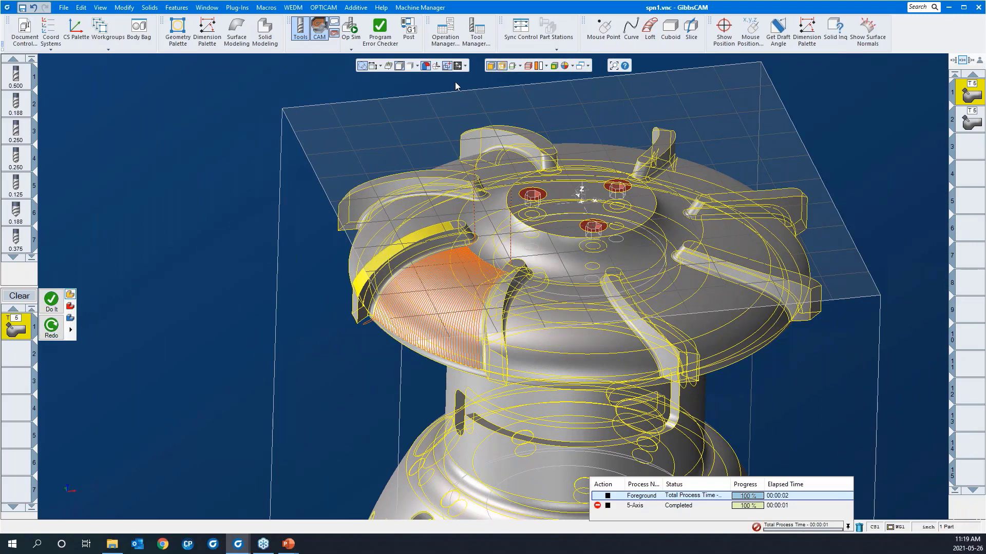
{"action": "left_click", "coordinate": [464, 66]}
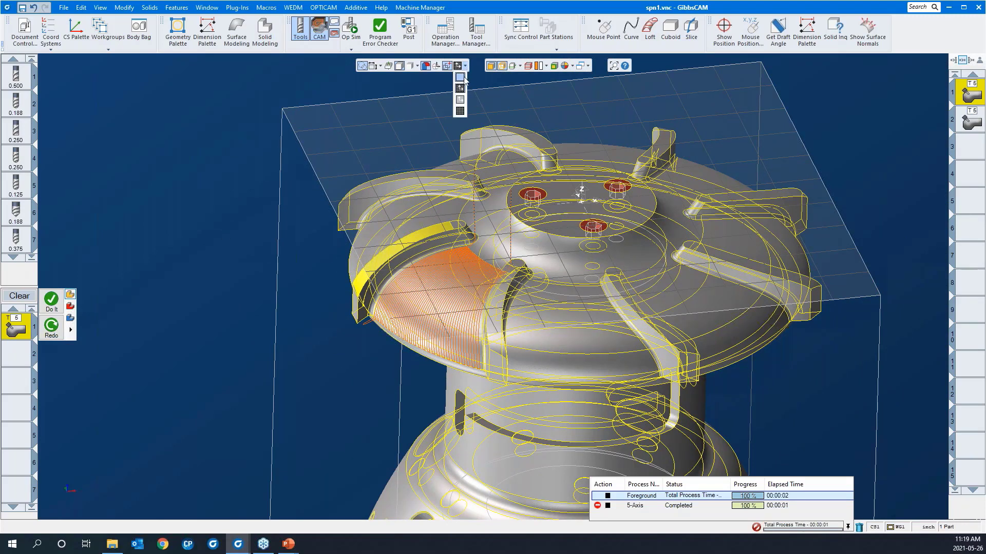
{"action": "left_click", "coordinate": [460, 76]}
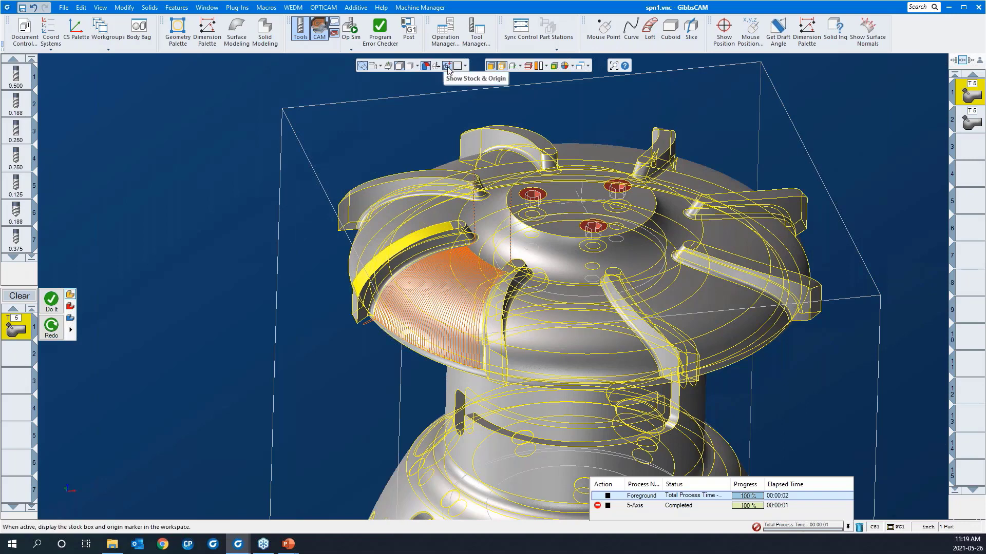
{"action": "left_click", "coordinate": [447, 67]}
{"action": "scroll", "coordinate": [513, 239], "scroll_direction": "down", "scroll_amount": 3}
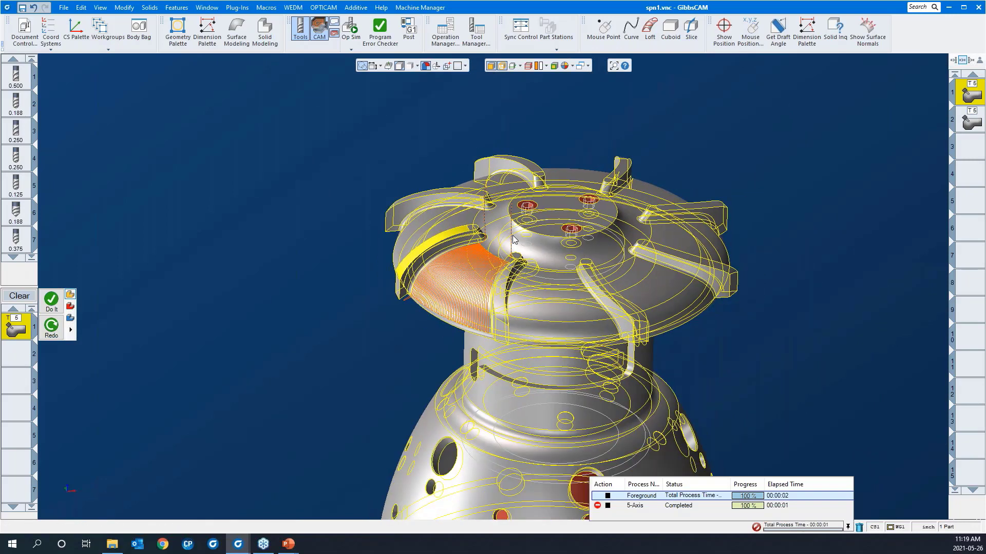
{"action": "scroll", "coordinate": [513, 238], "scroll_direction": "up", "scroll_amount": 2}
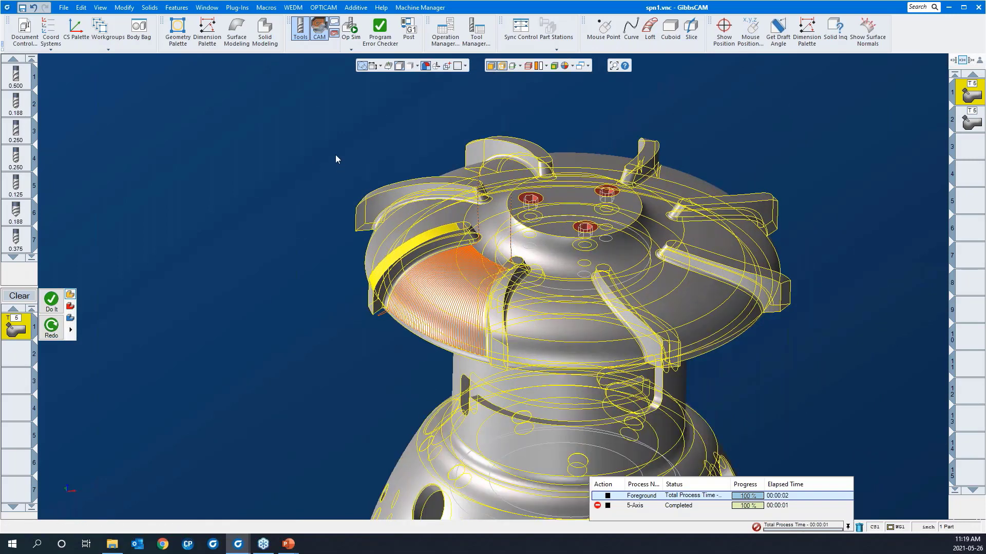
- In the 5-axis process's surface paths, set the first morph curve to the two top-face edge segments on the blade side away from the floor toolpath
{"action": "double_click", "coordinate": [16, 329]}
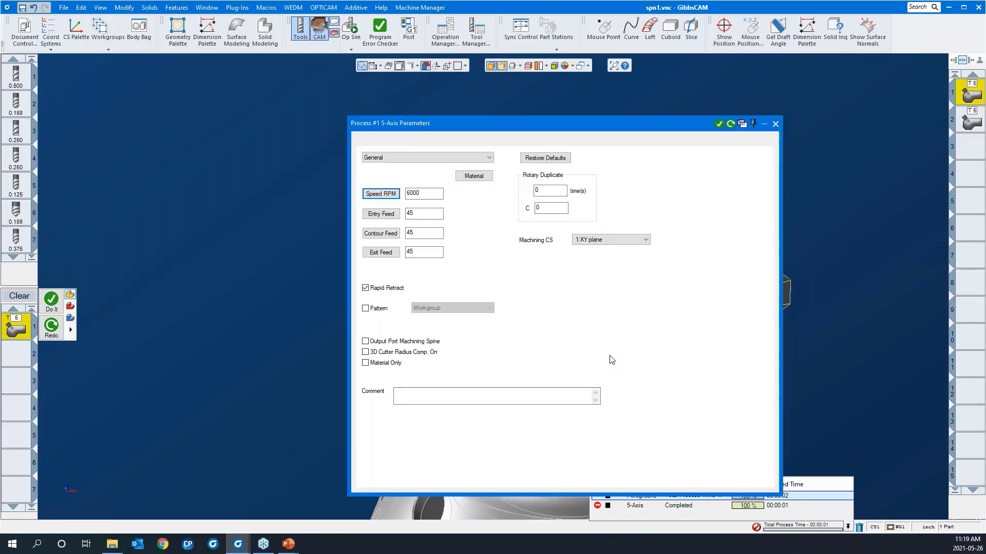
{"action": "left_click_drag", "start_coordinate": [600, 128], "coordinate": [350, 107]}
{"action": "middle_click_drag", "start_coordinate": [776, 130], "coordinate": [855, 138]}
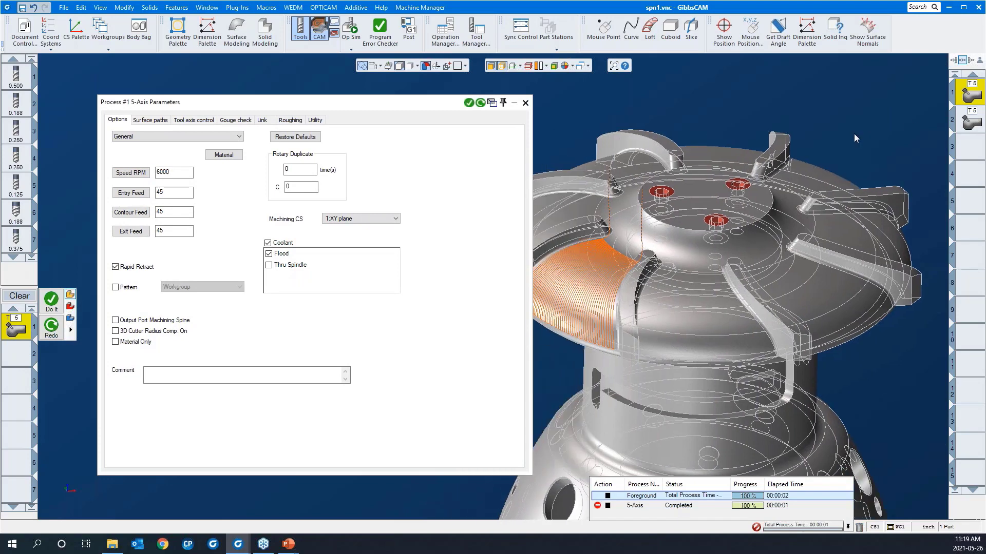
{"action": "scroll", "coordinate": [736, 186], "scroll_direction": "down", "scroll_amount": 2}
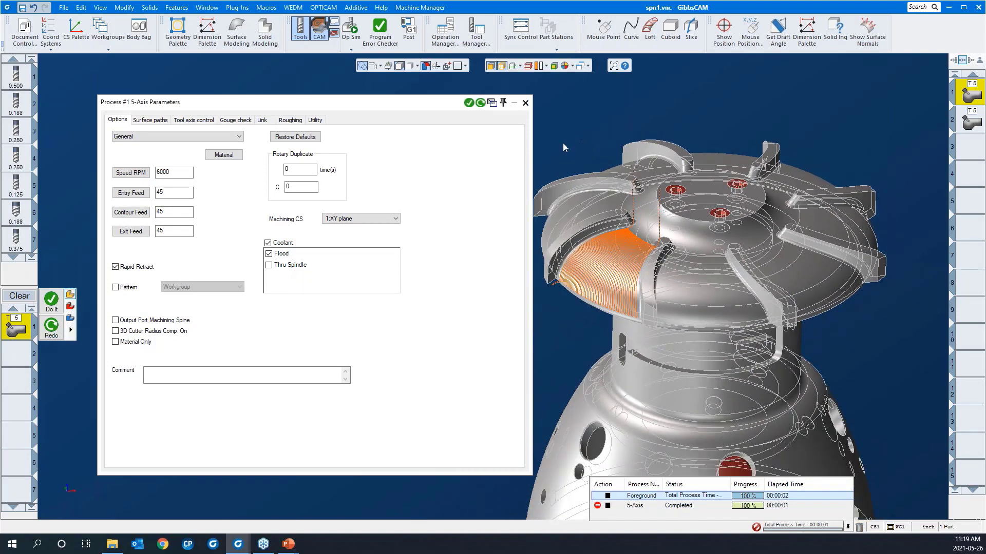
{"action": "left_click", "coordinate": [152, 121]}
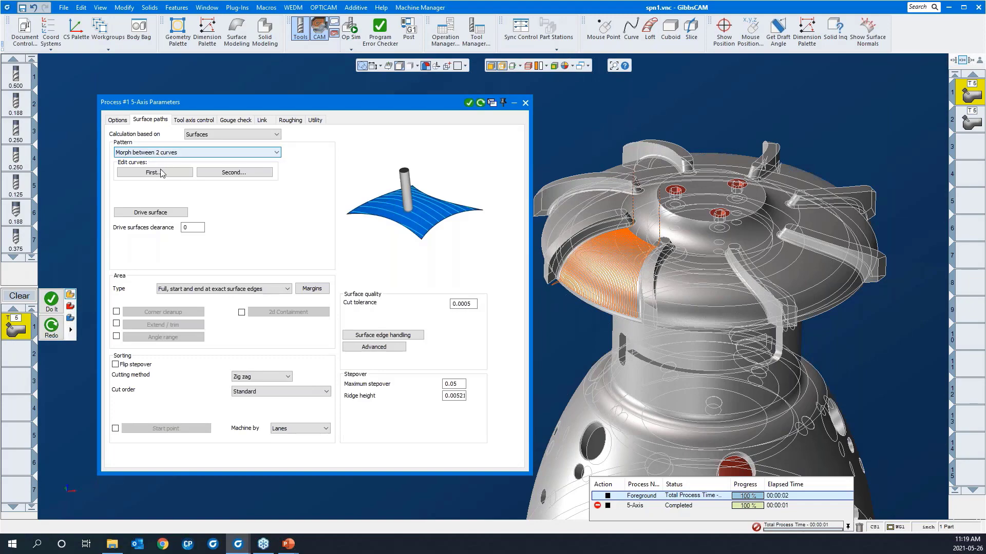
{"action": "left_click", "coordinate": [164, 173]}
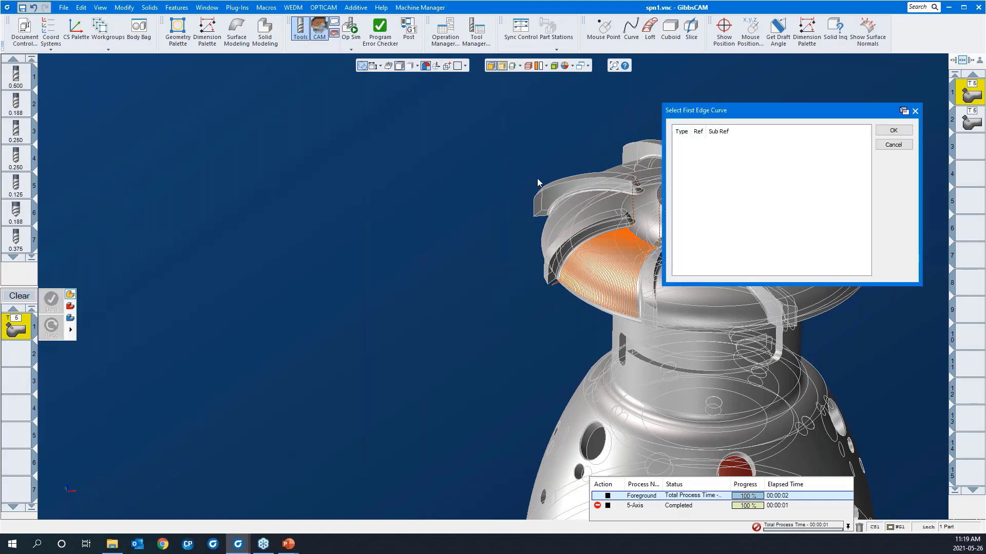
{"action": "scroll", "coordinate": [537, 182], "scroll_direction": "up", "scroll_amount": 6}
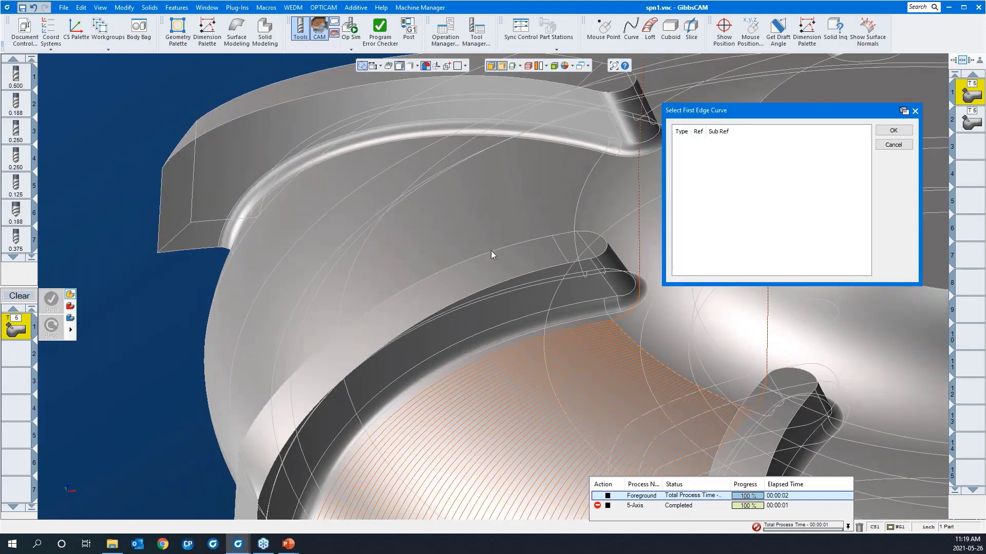
{"action": "left_click", "coordinate": [491, 252]}
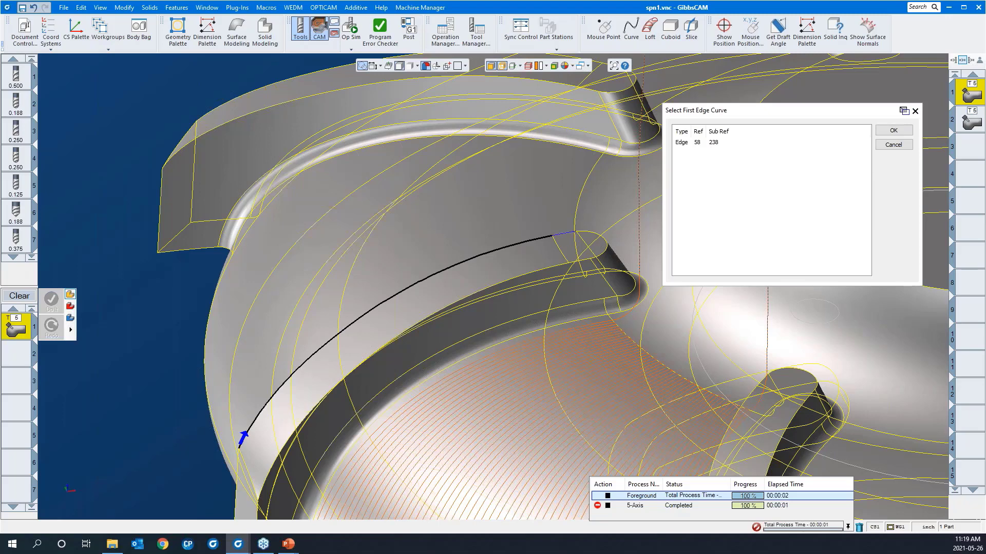
{"action": "left_click", "coordinate": [560, 232]}
{"action": "left_click", "coordinate": [893, 132]}
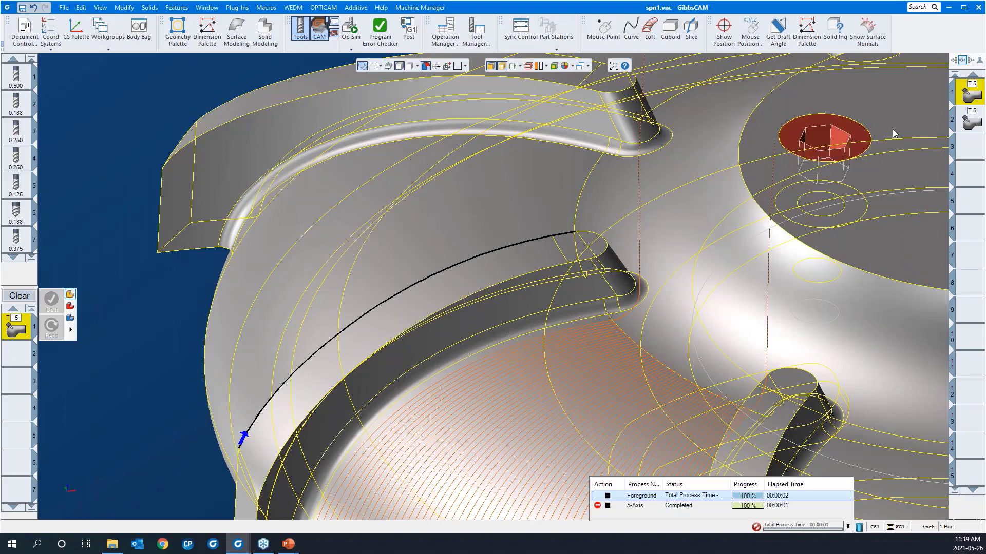
- Set the second morph curve to the two top-face edge segments on the blade side nearest the floor toolpath
{"action": "left_click", "coordinate": [244, 173]}
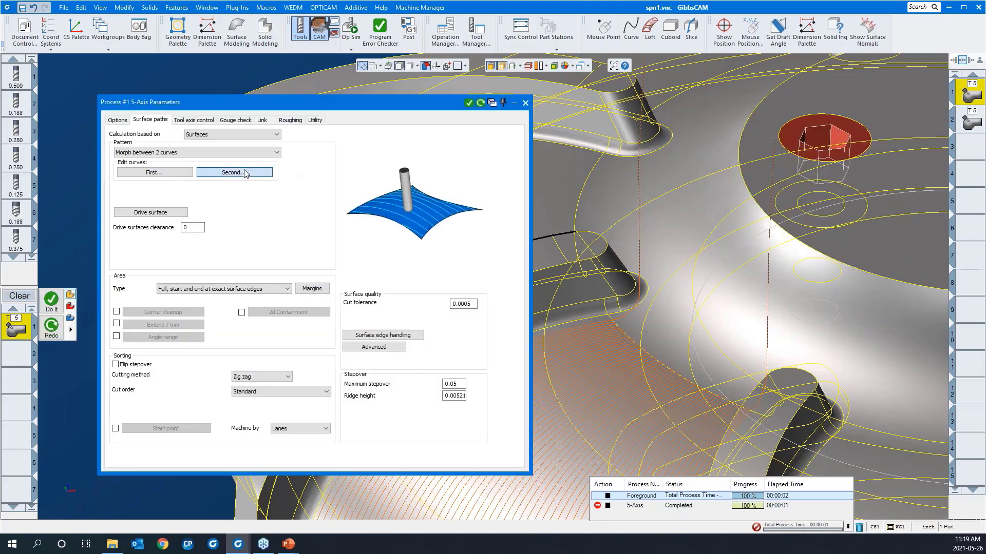
{"action": "left_click", "coordinate": [532, 278]}
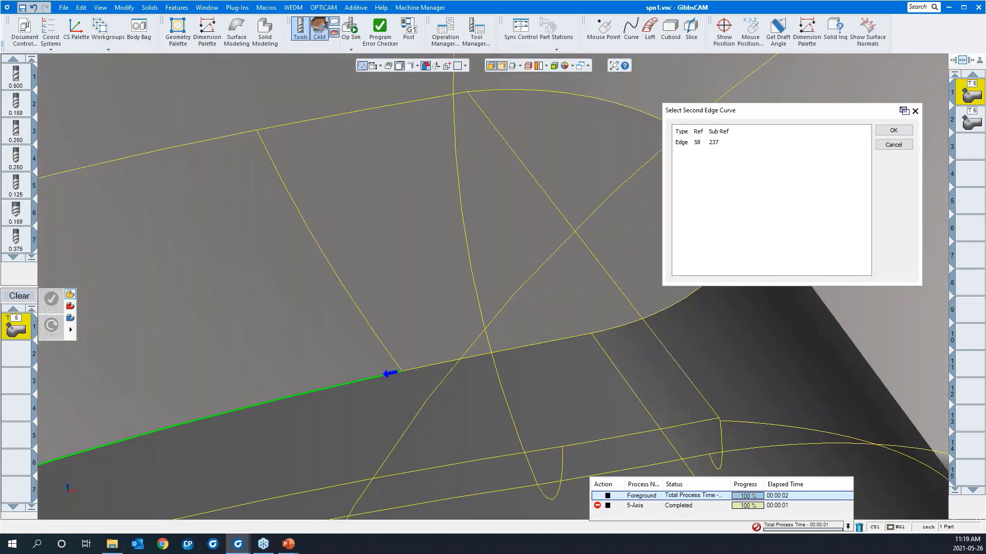
{"action": "left_click", "coordinate": [564, 340]}
{"action": "scroll", "coordinate": [464, 311], "scroll_direction": "down", "scroll_amount": 5}
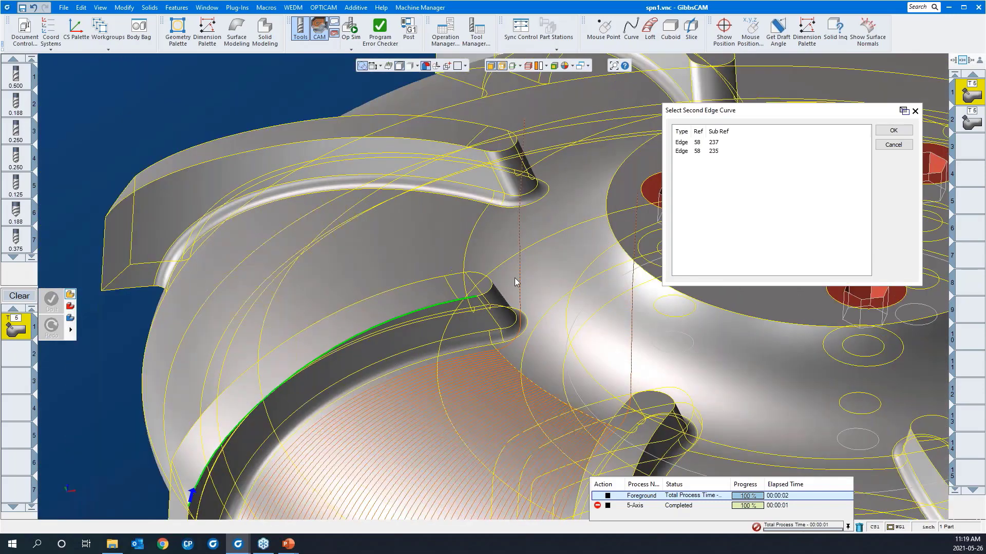
{"action": "left_click", "coordinate": [887, 132]}
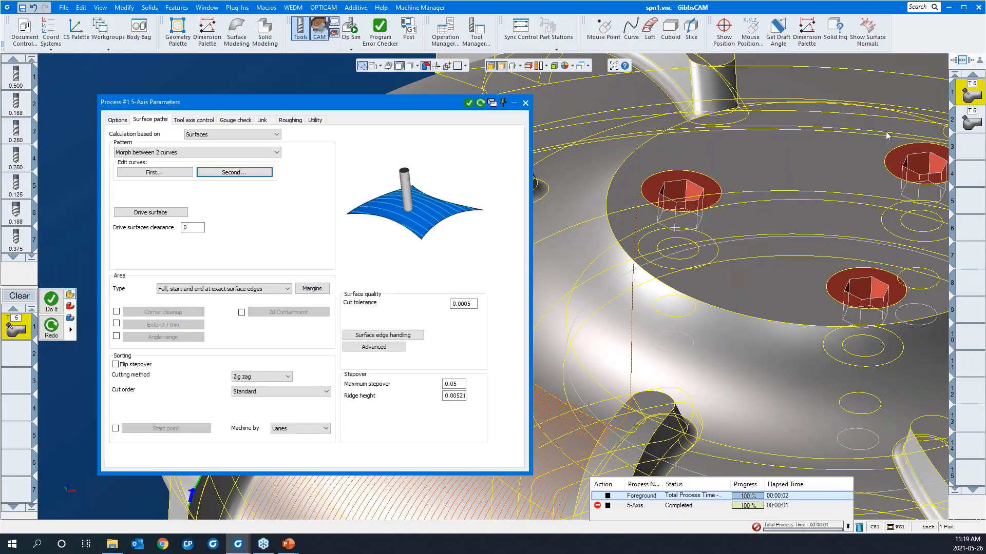
- Choose the blade's long top face and its rounded inner end face as the drive surfaces
{"action": "left_click", "coordinate": [151, 212]}
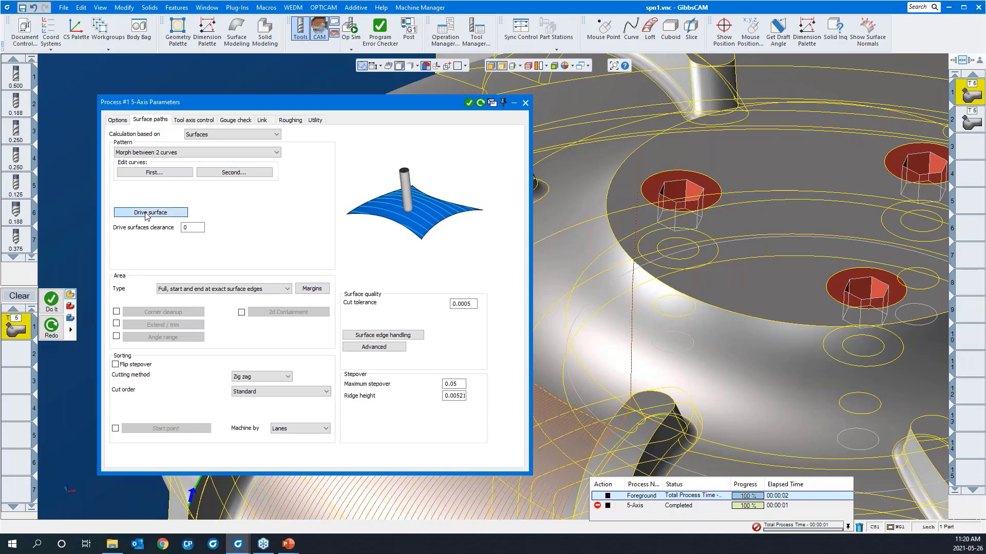
{"action": "left_click", "coordinate": [392, 296]}
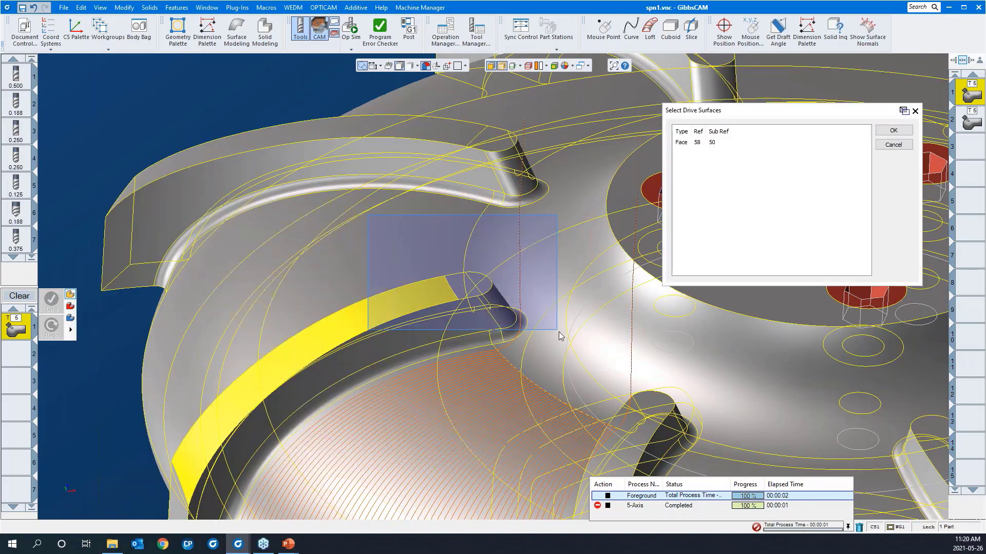
{"action": "scroll", "coordinate": [559, 331], "scroll_direction": "up", "scroll_amount": 5}
{"action": "left_click", "coordinate": [476, 347]}
{"action": "scroll", "coordinate": [537, 227], "scroll_direction": "down", "scroll_amount": 5}
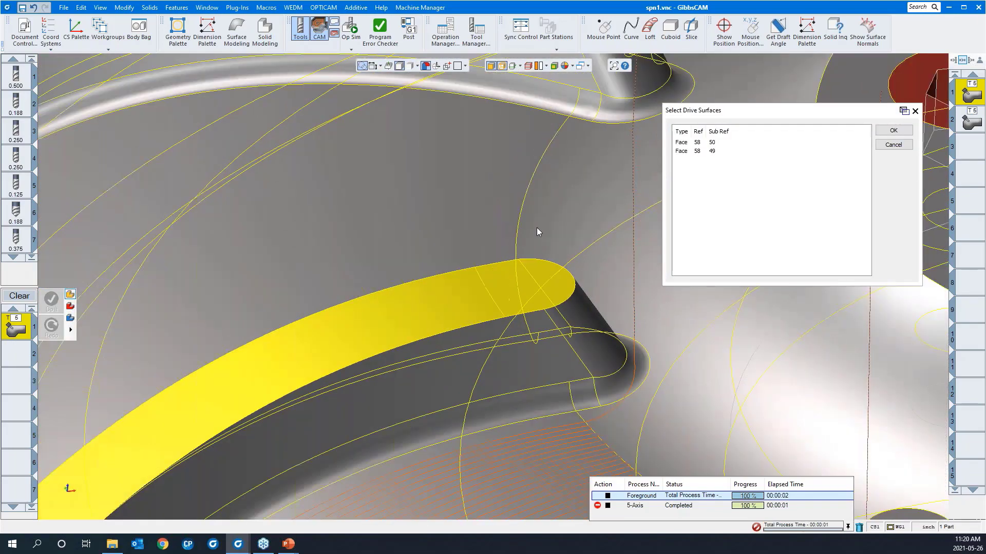
{"action": "left_click", "coordinate": [894, 131]}
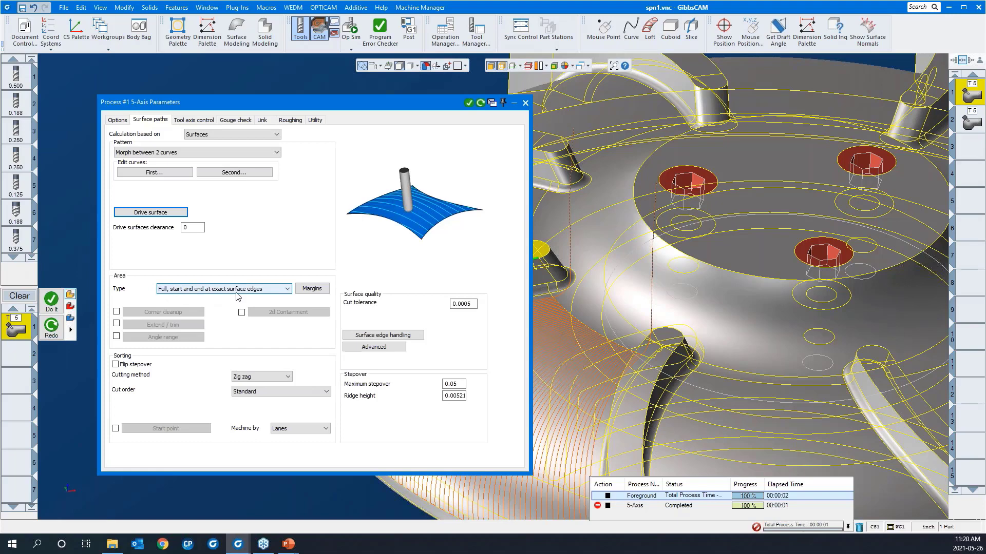
- Set the end margin to 0 and turn off adding the internal tool radius
{"action": "left_click_drag", "start_coordinate": [327, 111], "coordinate": [267, 86]}
{"action": "left_click", "coordinate": [251, 264]}
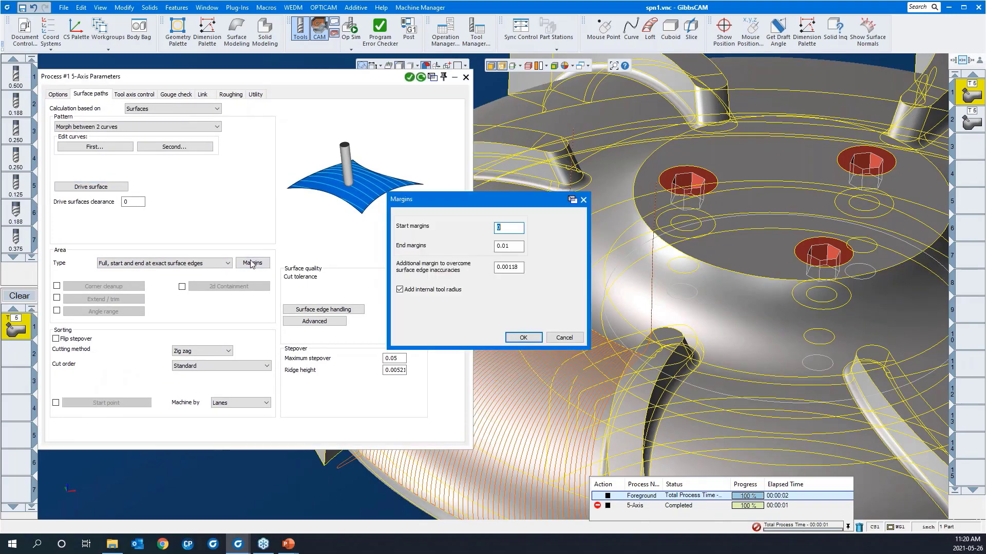
{"action": "left_click", "coordinate": [400, 290]}
{"action": "double_click", "coordinate": [509, 245]}
{"action": "type", "text": "0"}
{"action": "left_click", "coordinate": [516, 337]}
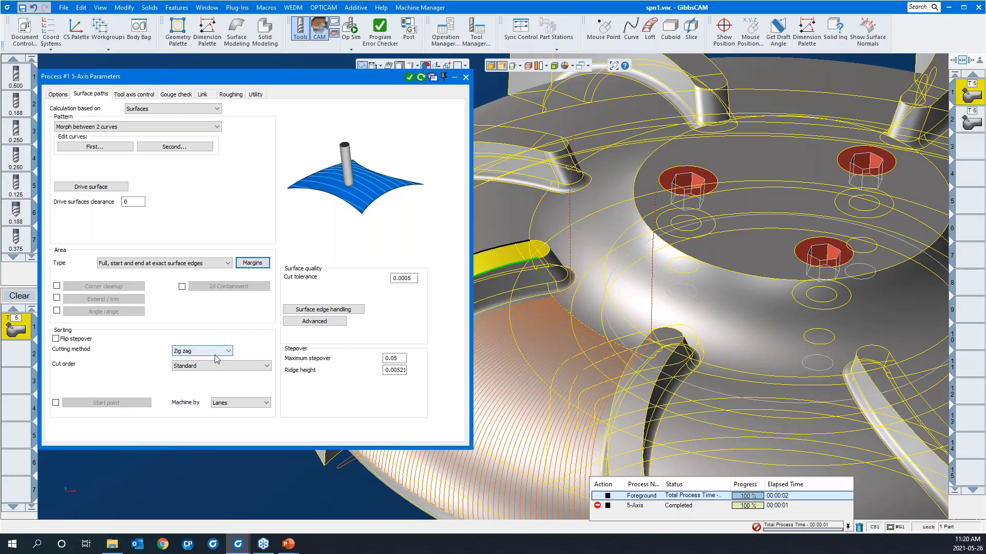
- Set the maximum stepover to 0.025
{"action": "left_click", "coordinate": [394, 361]}
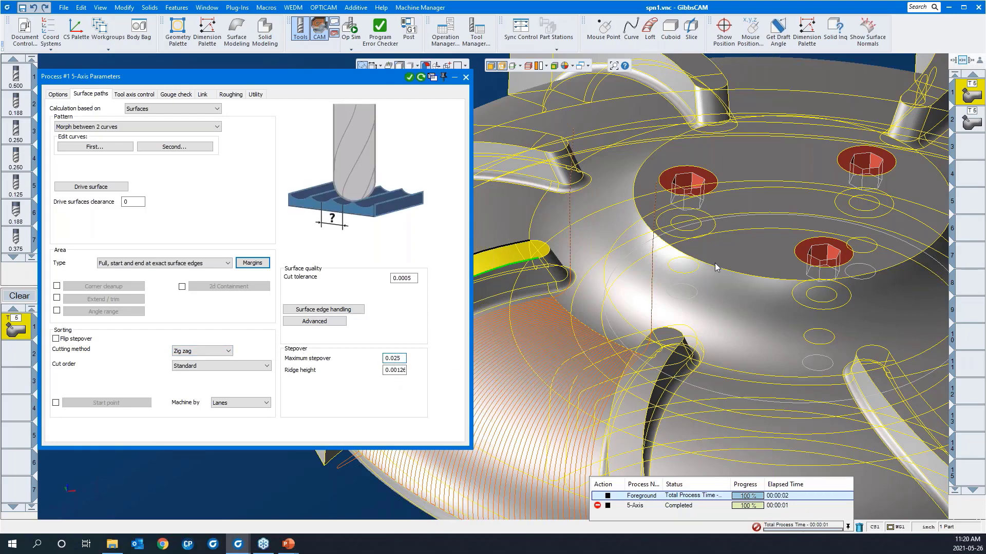
{"action": "scroll", "coordinate": [743, 256], "scroll_direction": "down", "scroll_amount": 3}
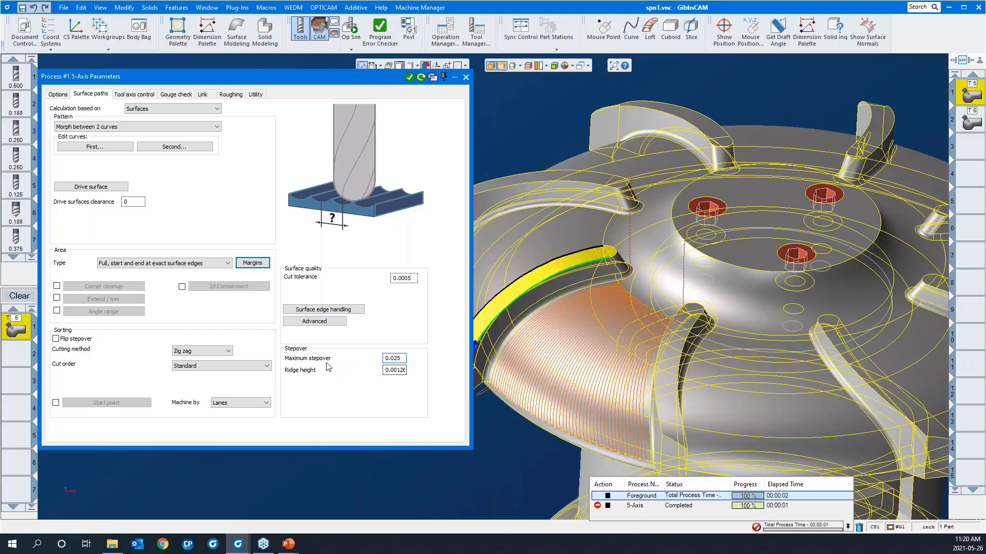
{"action": "left_click", "coordinate": [389, 374]}
- Change the tool axis output format to 3 Axis
{"action": "left_click", "coordinate": [151, 96]}
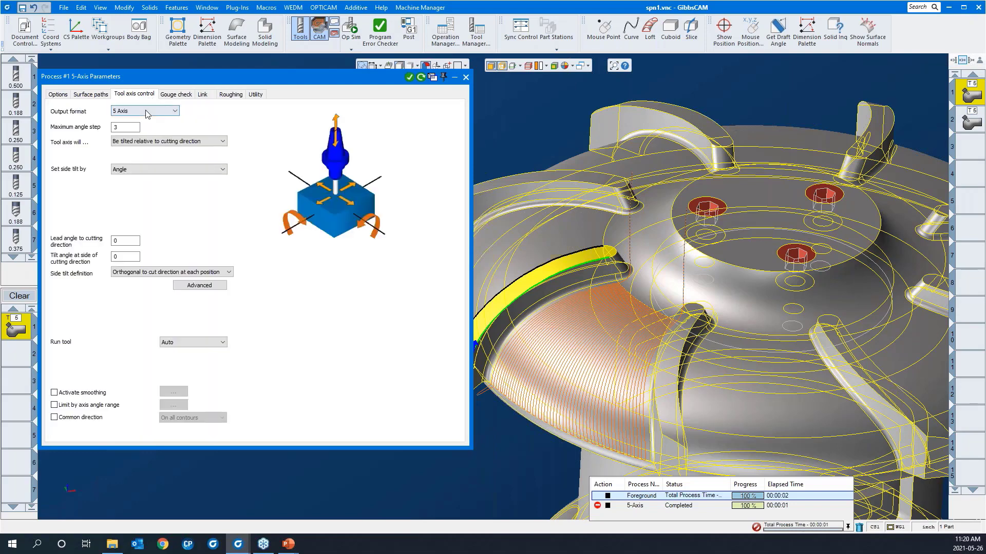
{"action": "left_click", "coordinate": [146, 113]}
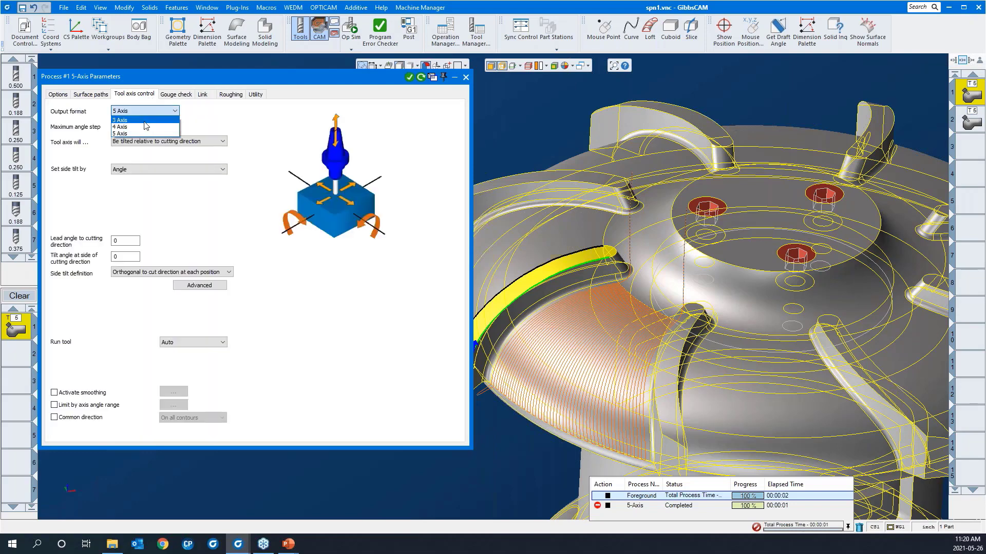
{"action": "left_click", "coordinate": [146, 120]}
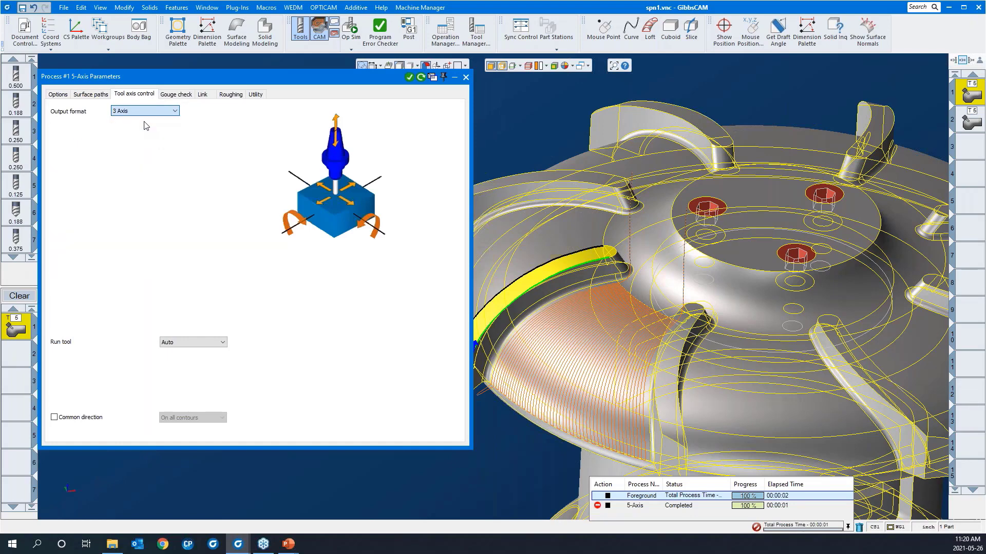
{"action": "scroll", "coordinate": [786, 248], "scroll_direction": "down", "scroll_amount": 2}
{"action": "scroll", "coordinate": [785, 248], "scroll_direction": "down", "scroll_amount": 1}
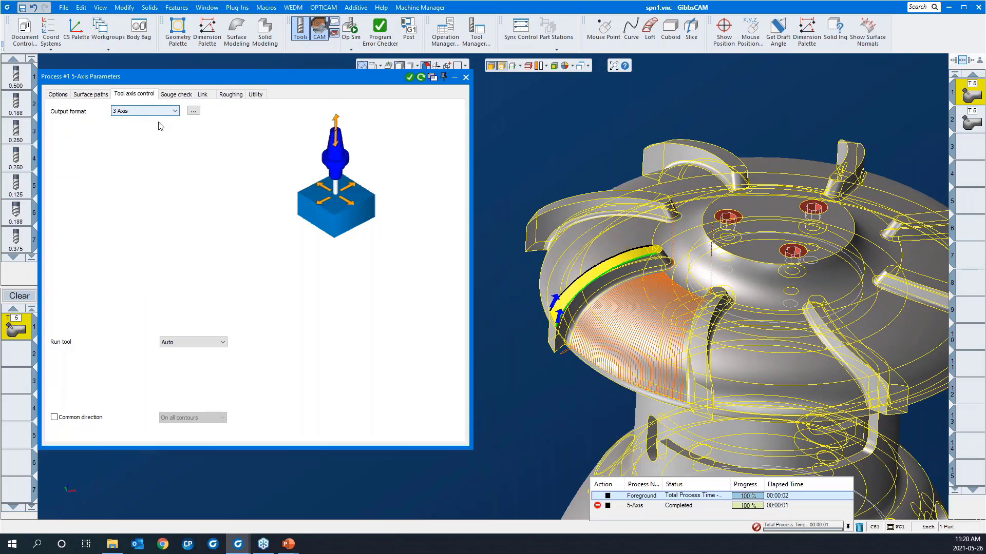
- Review the 3-axis tool plane direction options, including another direction by tool plane, and keep the direction at Top
{"action": "left_click", "coordinate": [193, 111]}
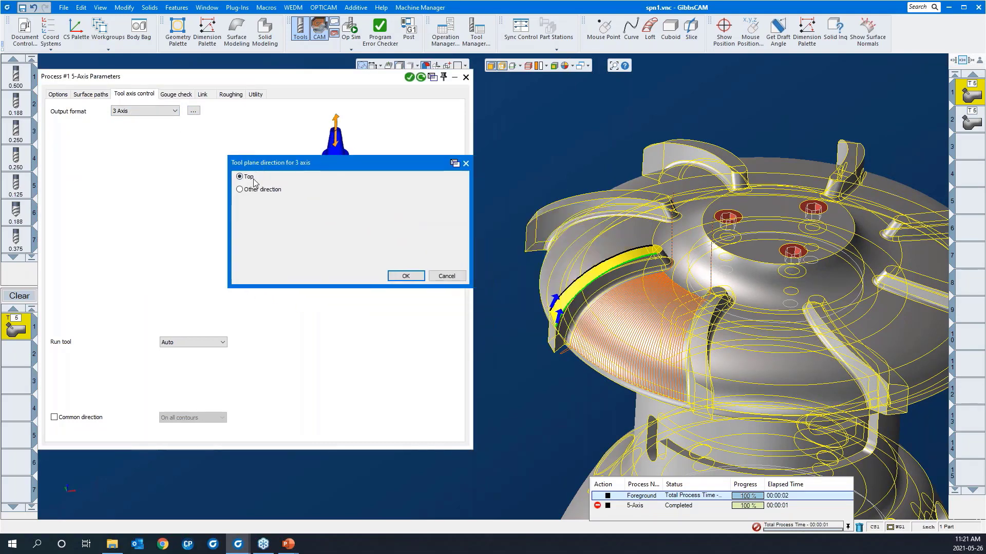
{"action": "left_click", "coordinate": [240, 189]}
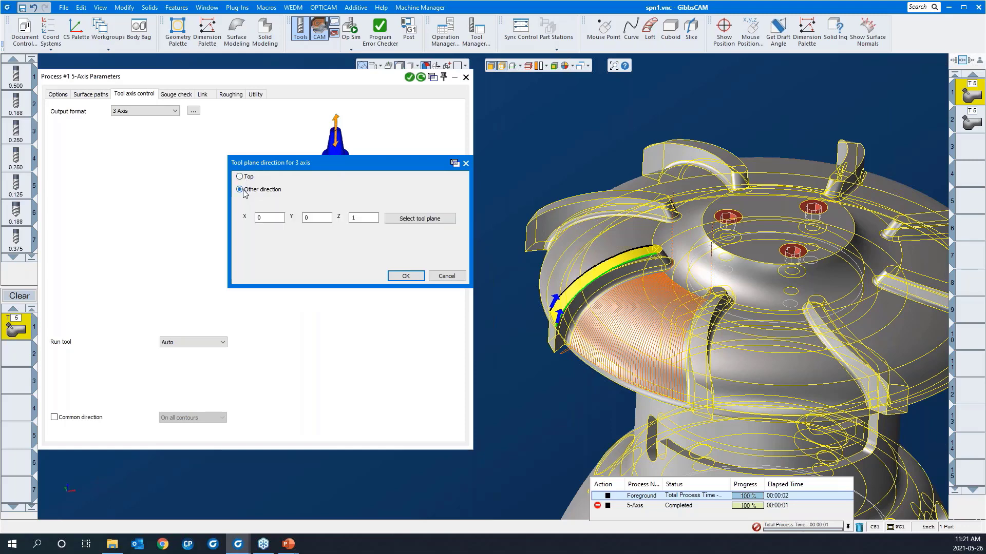
{"action": "left_click", "coordinate": [401, 220]}
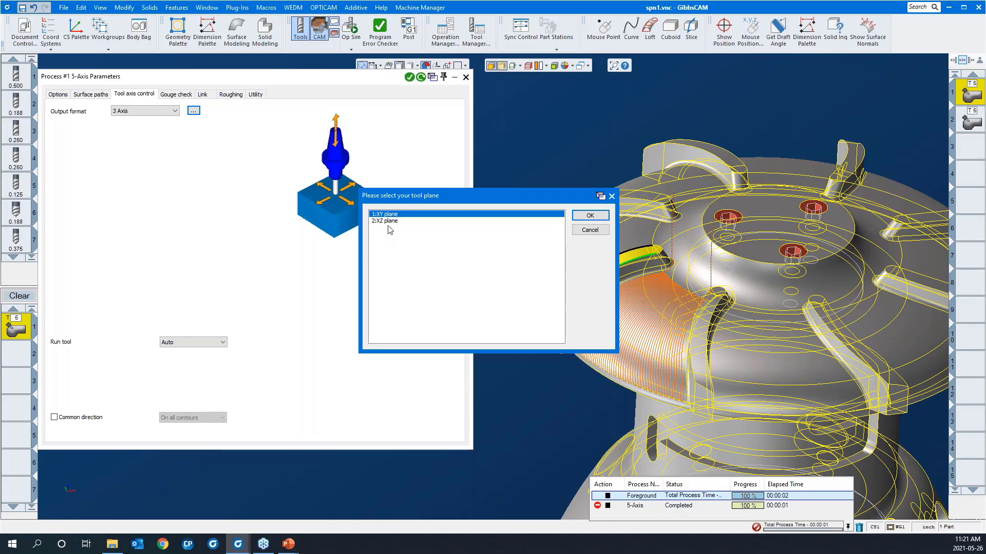
{"action": "left_click", "coordinate": [583, 231]}
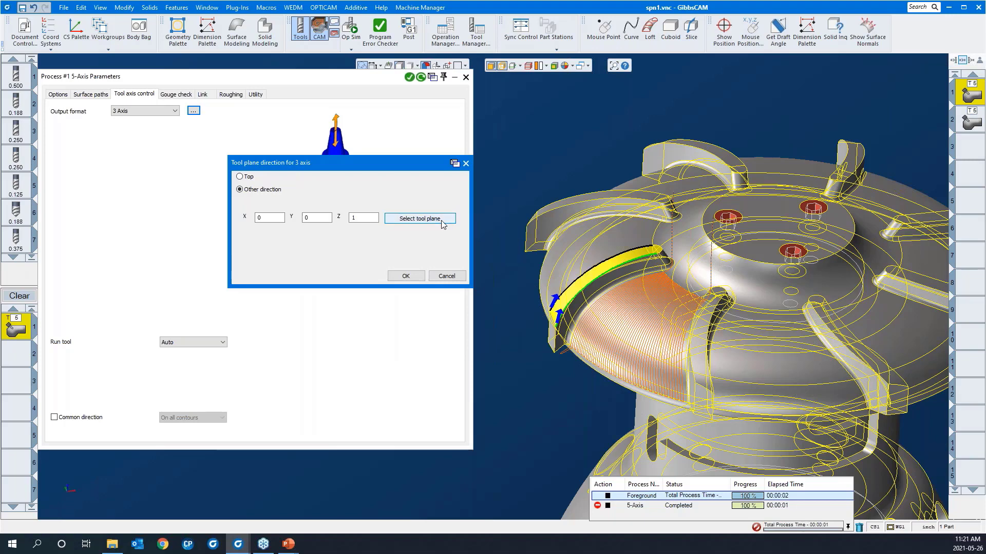
{"action": "left_click", "coordinate": [242, 178]}
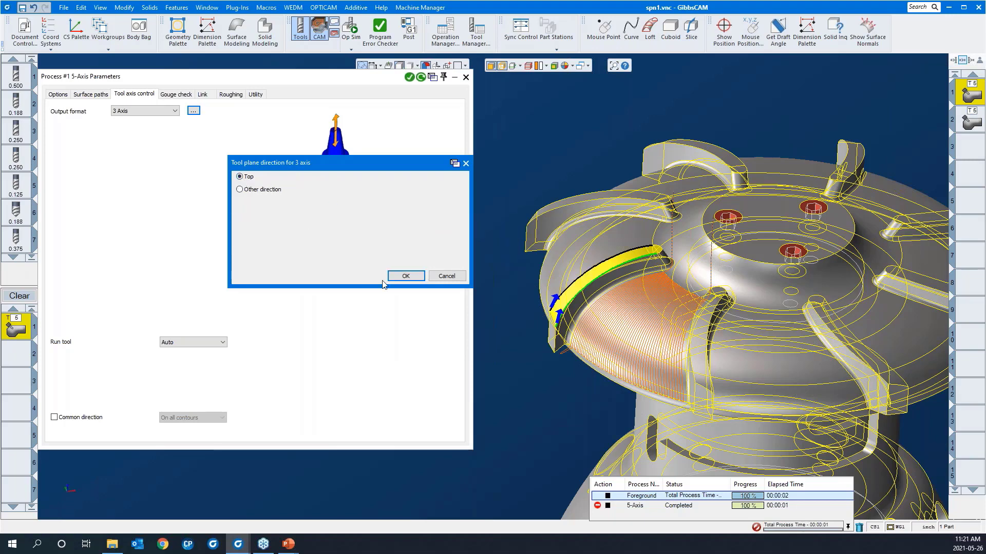
{"action": "left_click", "coordinate": [411, 278]}
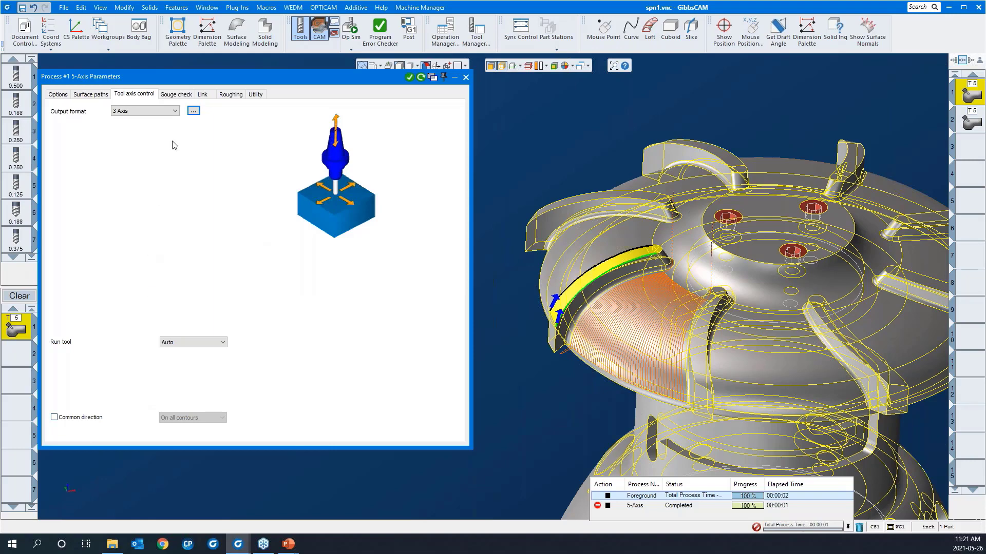
- Turn off gouge check 1 and review the process's link settings
{"action": "left_click", "coordinate": [180, 97]}
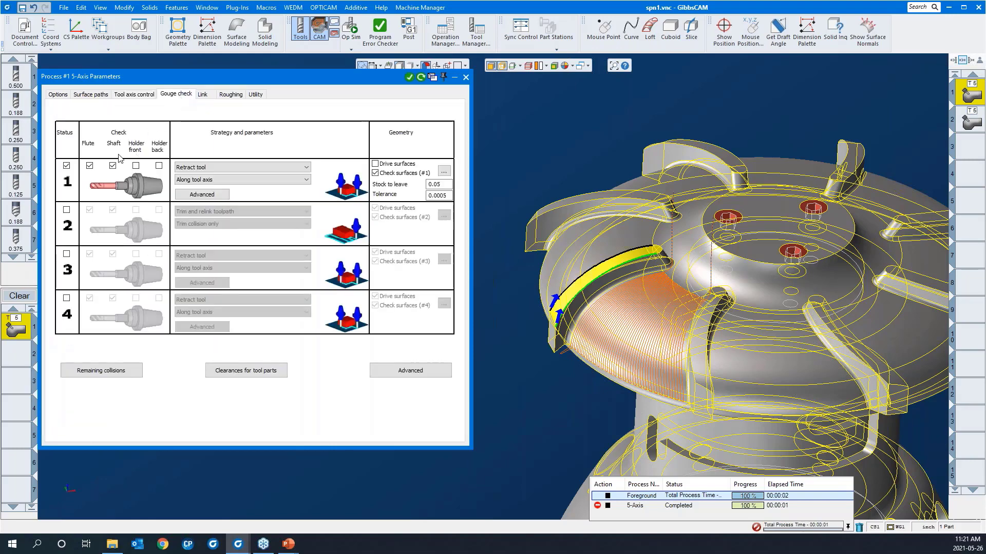
{"action": "left_click", "coordinate": [67, 165]}
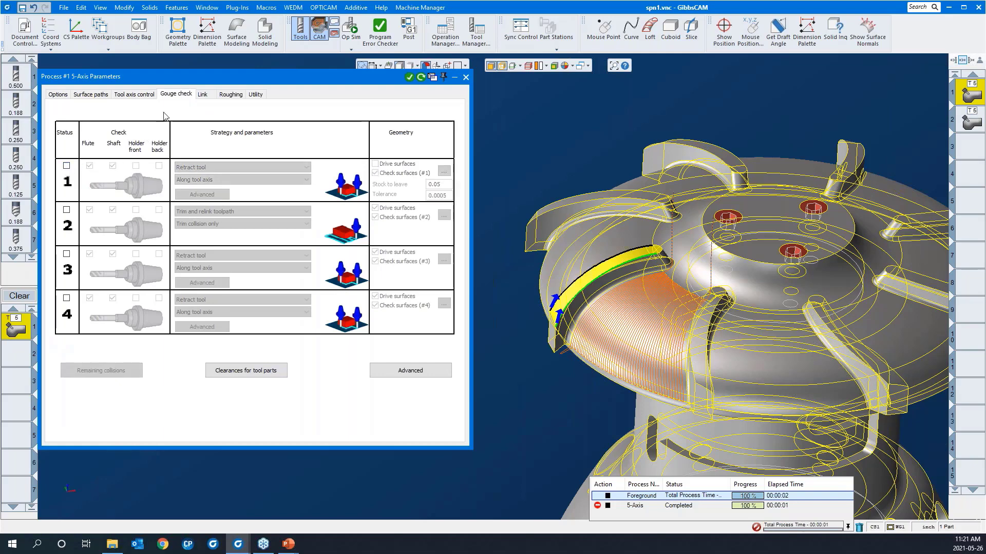
{"action": "left_click", "coordinate": [202, 95]}
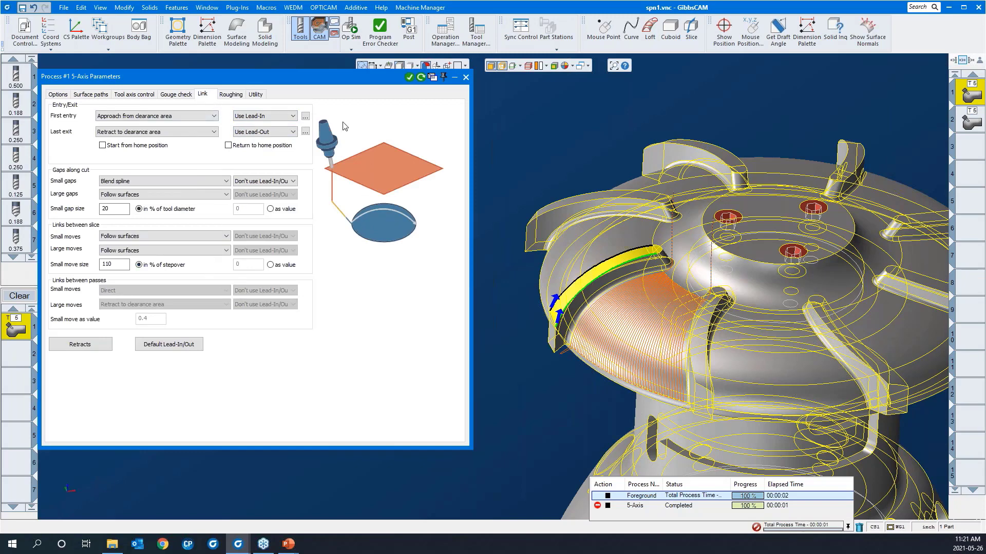
- Collapse the process parameters and generate the blade-top toolpath as a new operation
{"action": "double_click", "coordinate": [310, 80]}
{"action": "right_click", "coordinate": [328, 168]}
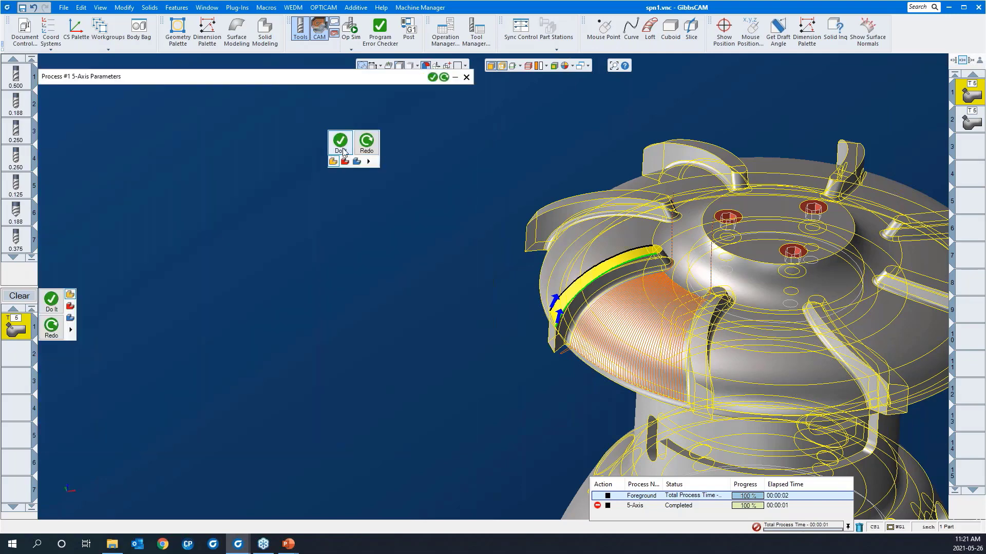
{"action": "left_click", "coordinate": [367, 143]}
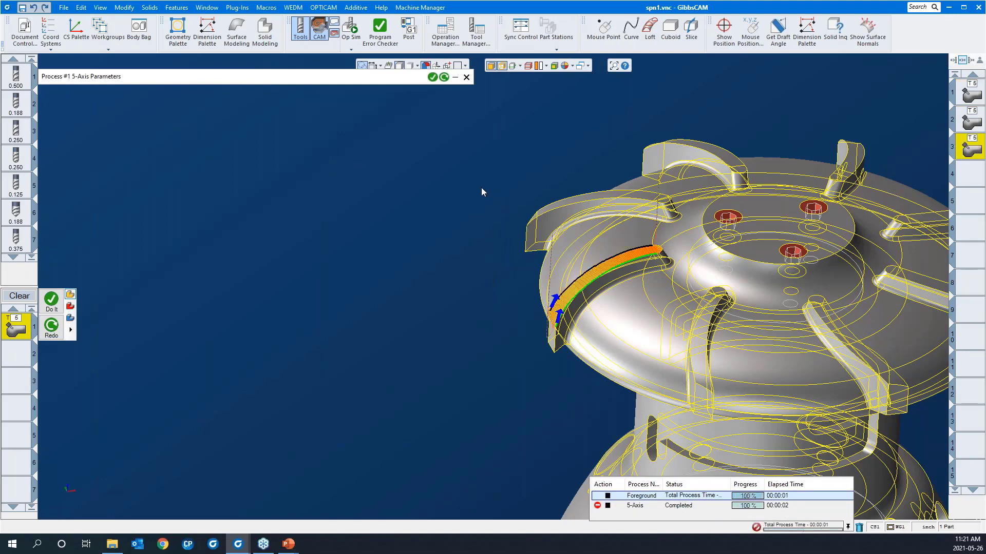
- Examine the new toolpath on the blade's top face, especially the passes at its rounded inner end
{"action": "left_click_drag", "start_coordinate": [481, 189], "coordinate": [716, 388]}
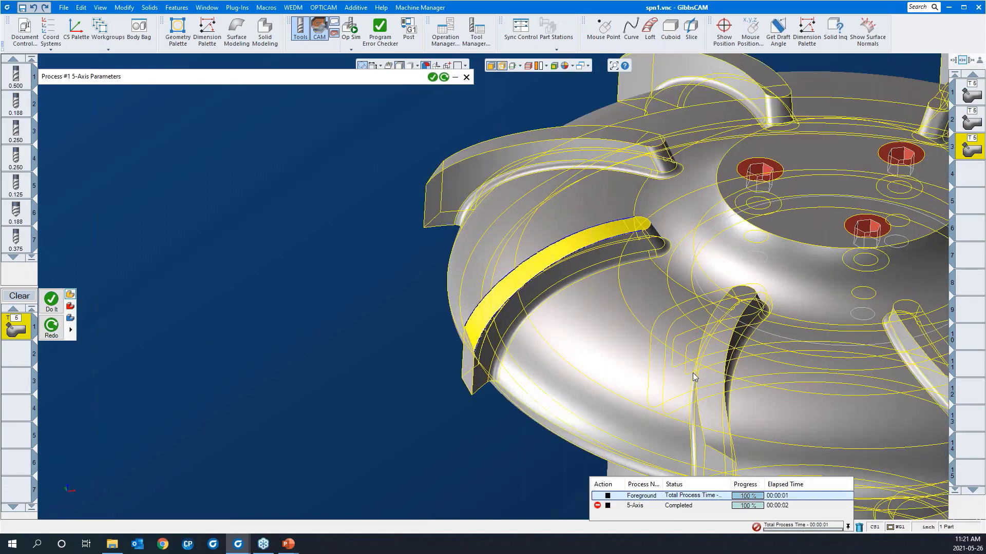
{"action": "middle_click_drag", "start_coordinate": [694, 377], "coordinate": [670, 308]}
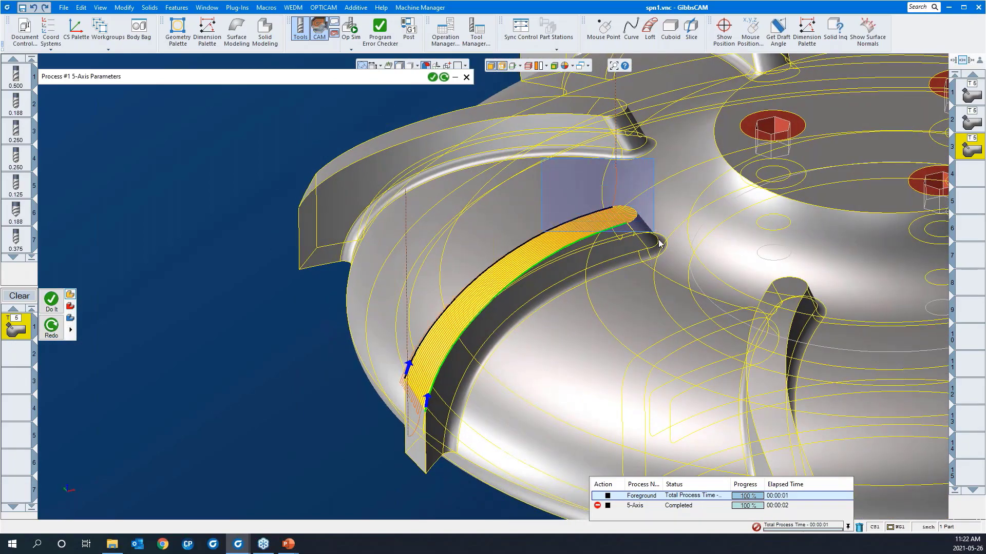
{"action": "scroll", "coordinate": [590, 238], "scroll_direction": "up", "scroll_amount": 5}
{"action": "scroll", "coordinate": [534, 293], "scroll_direction": "down", "scroll_amount": 2}
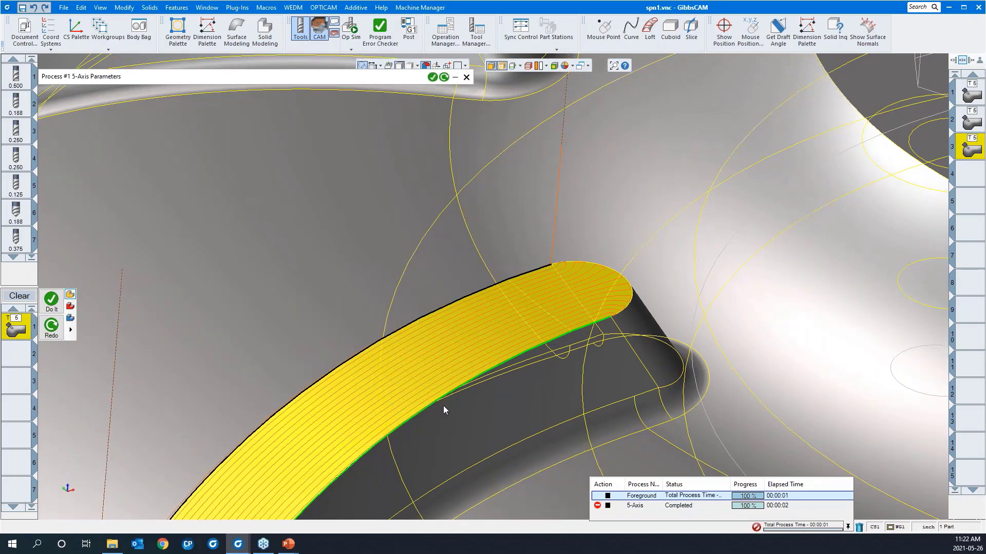
{"action": "middle_click_drag", "start_coordinate": [443, 406], "coordinate": [489, 274]}
{"action": "left_click_drag", "start_coordinate": [440, 167], "coordinate": [716, 387]}
{"action": "scroll", "coordinate": [721, 193], "scroll_direction": "down", "scroll_amount": 2}
{"action": "middle_click_drag", "start_coordinate": [525, 222], "coordinate": [546, 294]}
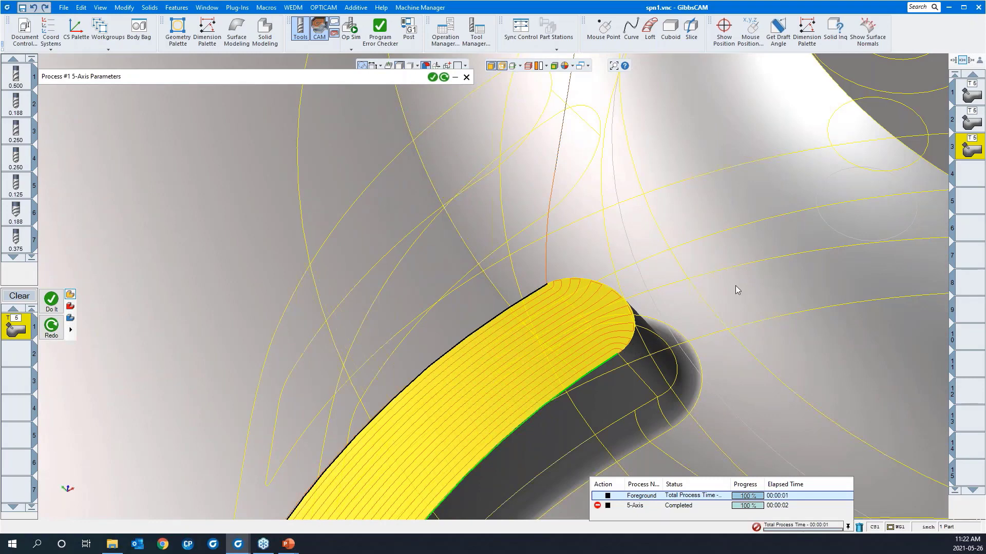
{"action": "scroll", "coordinate": [731, 270], "scroll_direction": "down", "scroll_amount": 3}
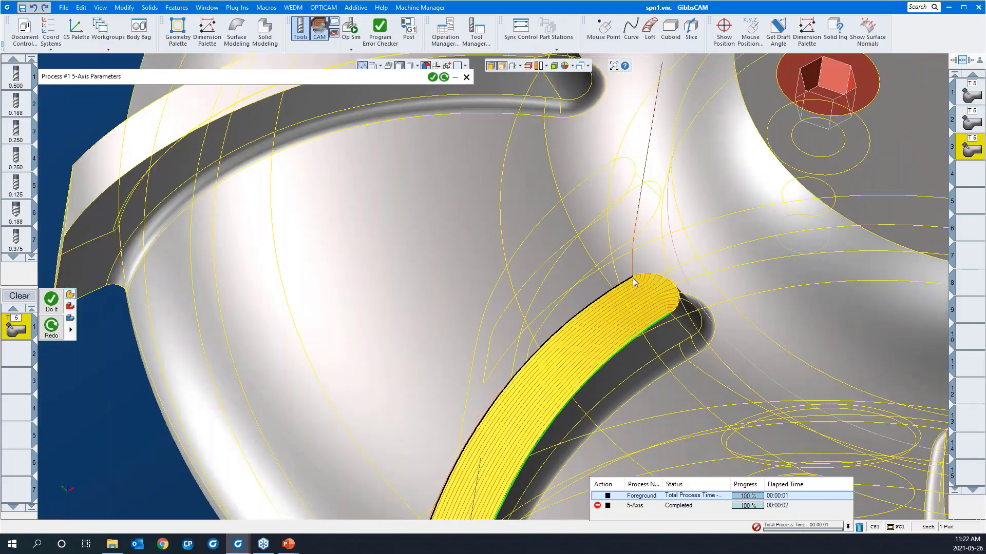
{"action": "scroll", "coordinate": [588, 242], "scroll_direction": "down", "scroll_amount": 2}
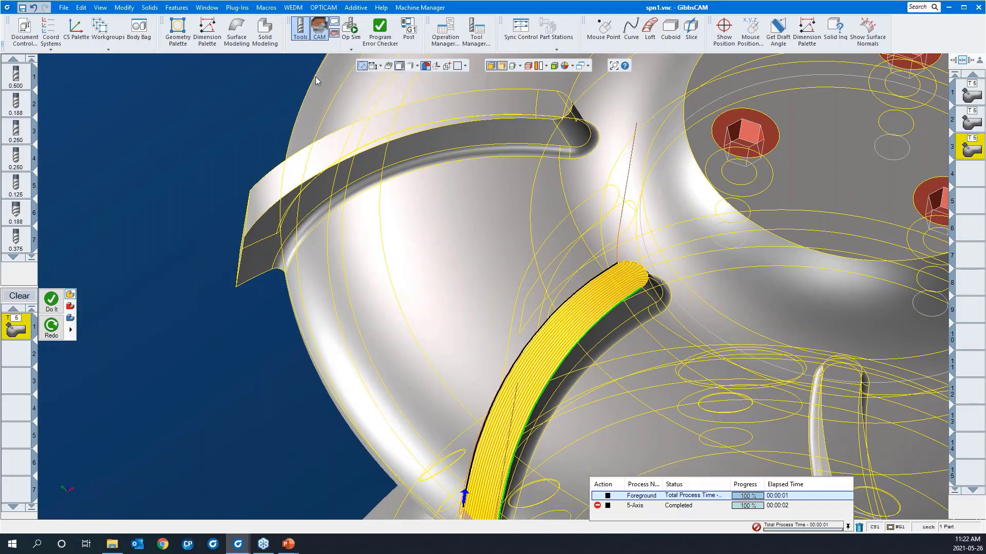
- Turn on Extend edge curve in the process's surface edge handling and regenerate the blade-top toolpath
{"action": "left_click", "coordinate": [315, 78]}
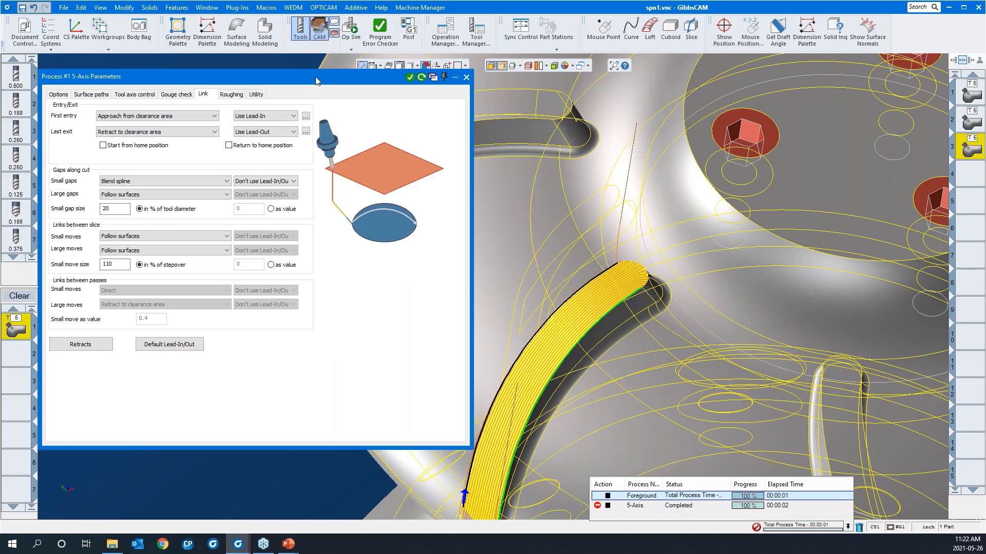
{"action": "left_click", "coordinate": [87, 96]}
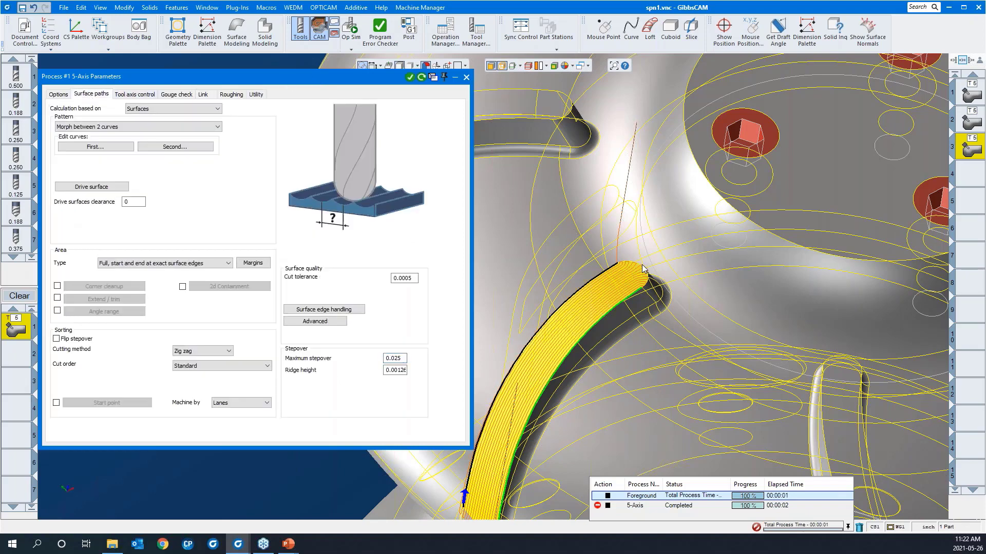
{"action": "left_click", "coordinate": [348, 310]}
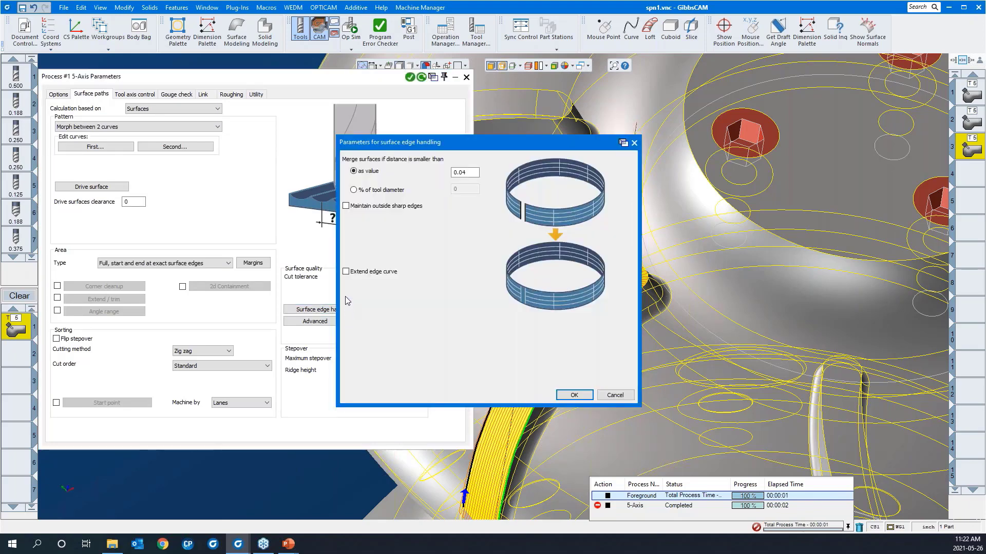
{"action": "left_click", "coordinate": [345, 272]}
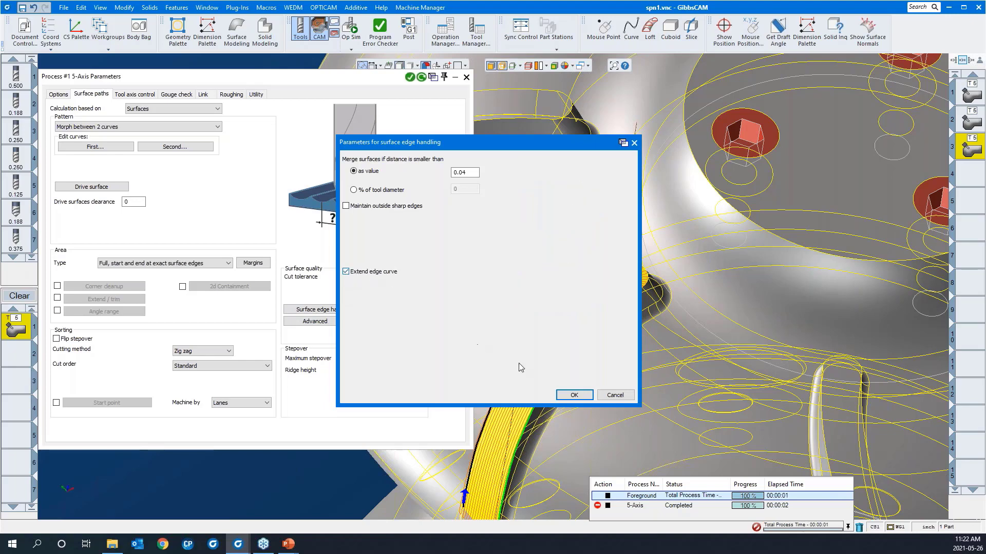
{"action": "left_click", "coordinate": [574, 396]}
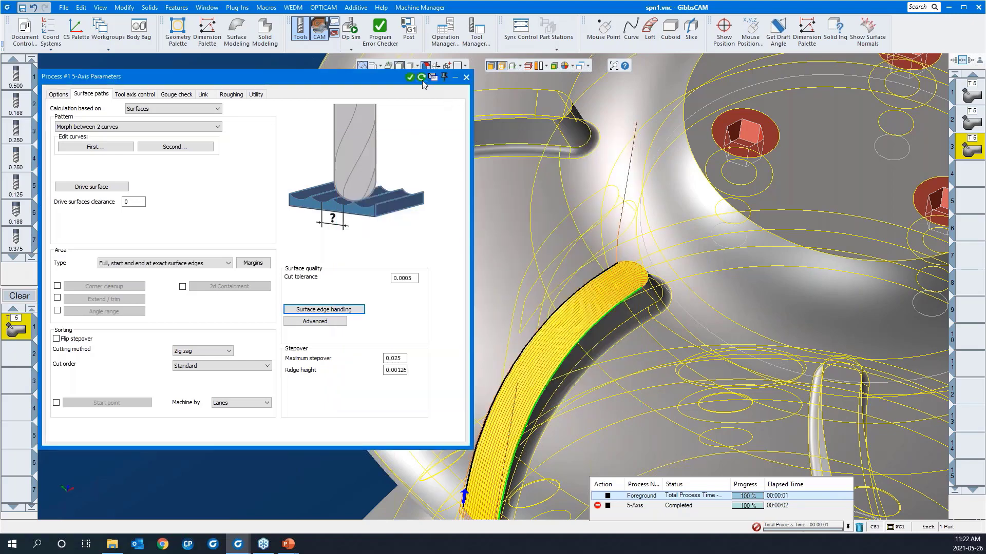
{"action": "left_click", "coordinate": [422, 78]}
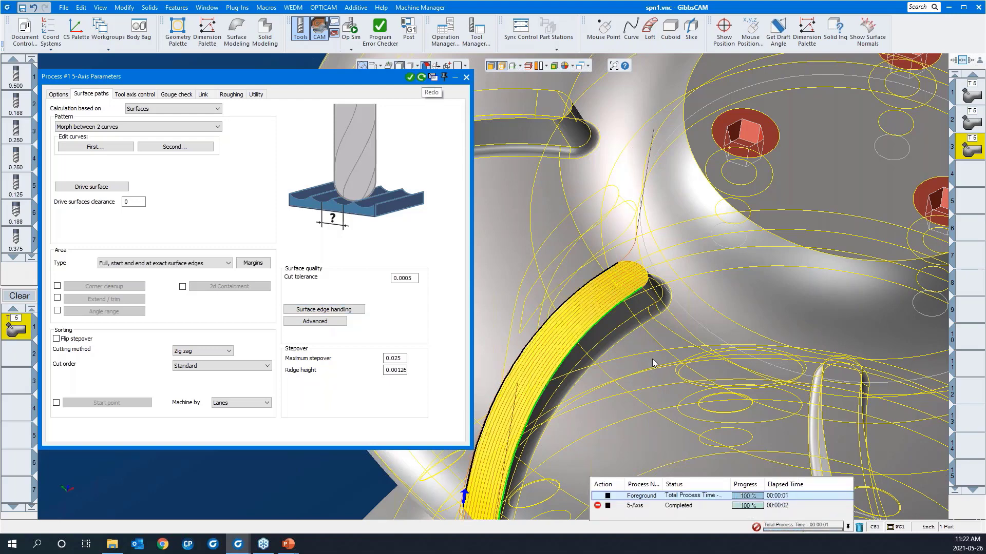
- Inspect the regenerated passes at the blade's rounded inner end, including in a top view
{"action": "left_click_drag", "start_coordinate": [693, 360], "coordinate": [520, 205]}
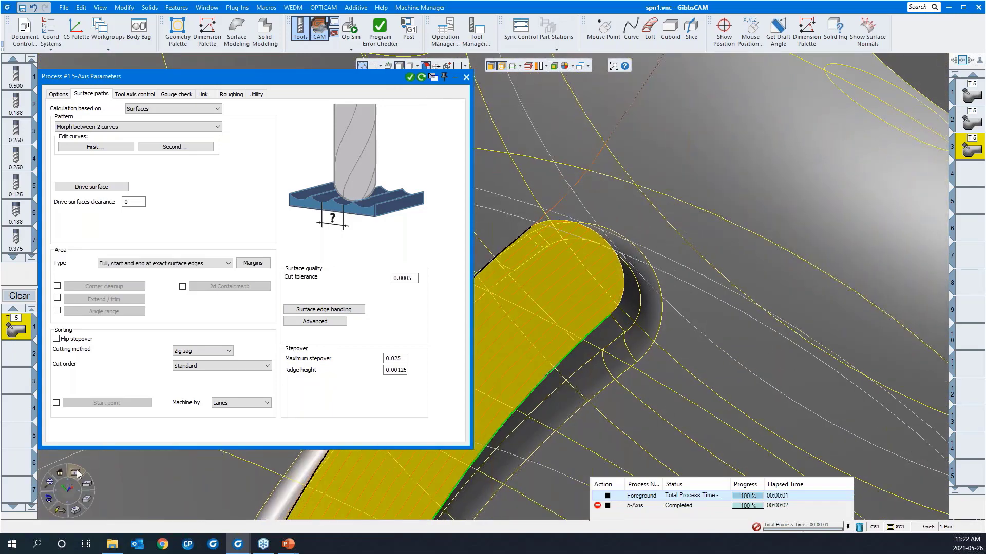
{"action": "left_click", "coordinate": [76, 472]}
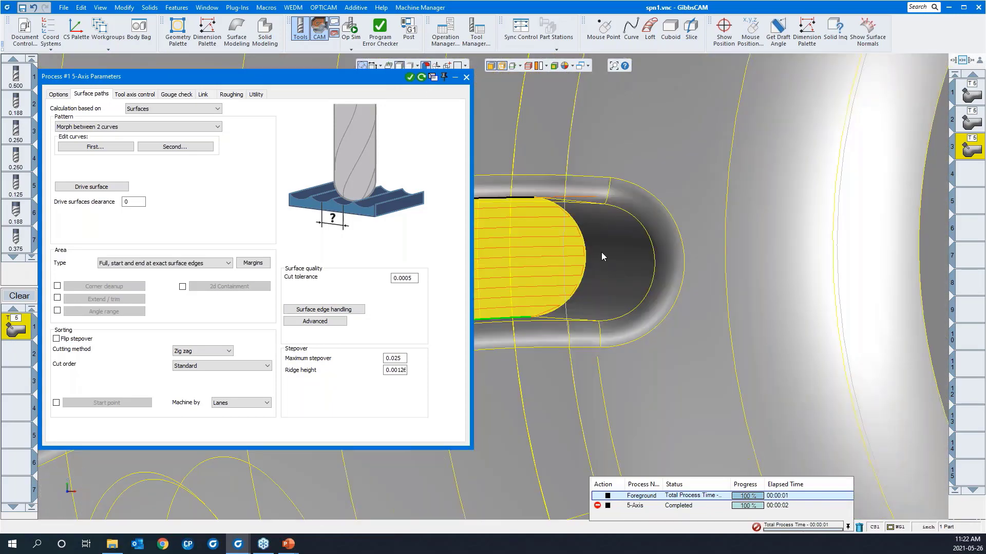
{"action": "scroll", "coordinate": [756, 242], "scroll_direction": "down", "scroll_amount": 3}
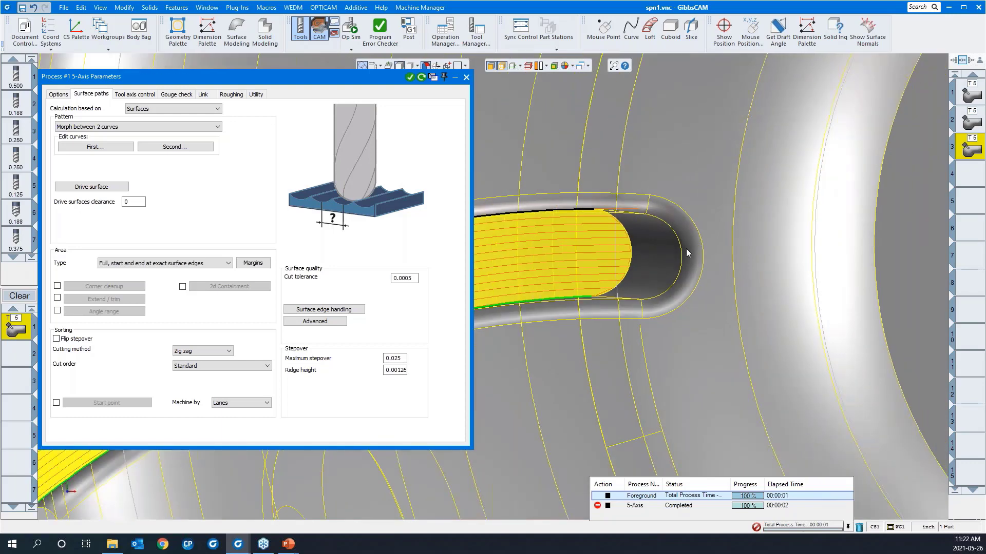
{"action": "left_click_drag", "start_coordinate": [535, 193], "coordinate": [686, 359]}
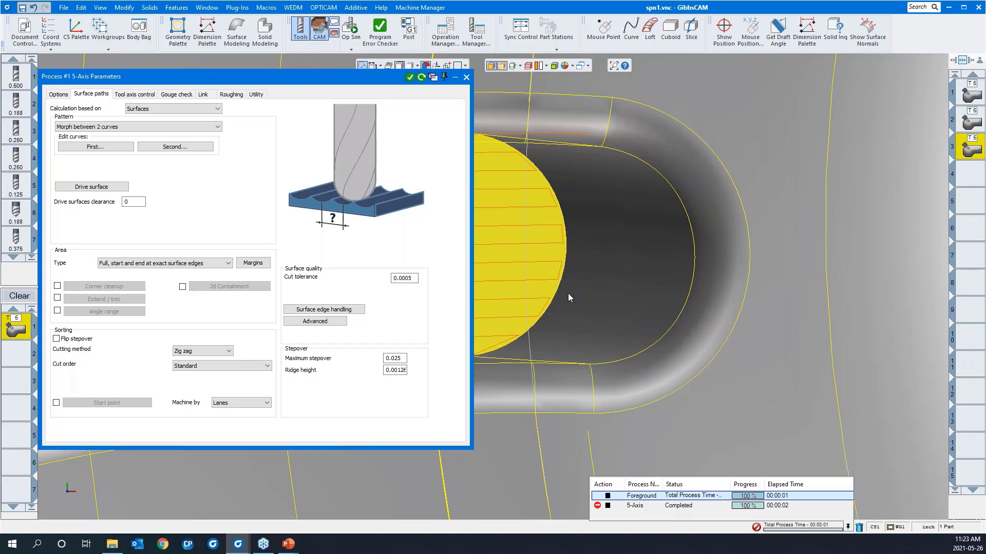
{"action": "scroll", "coordinate": [725, 263], "scroll_direction": "down", "scroll_amount": 2}
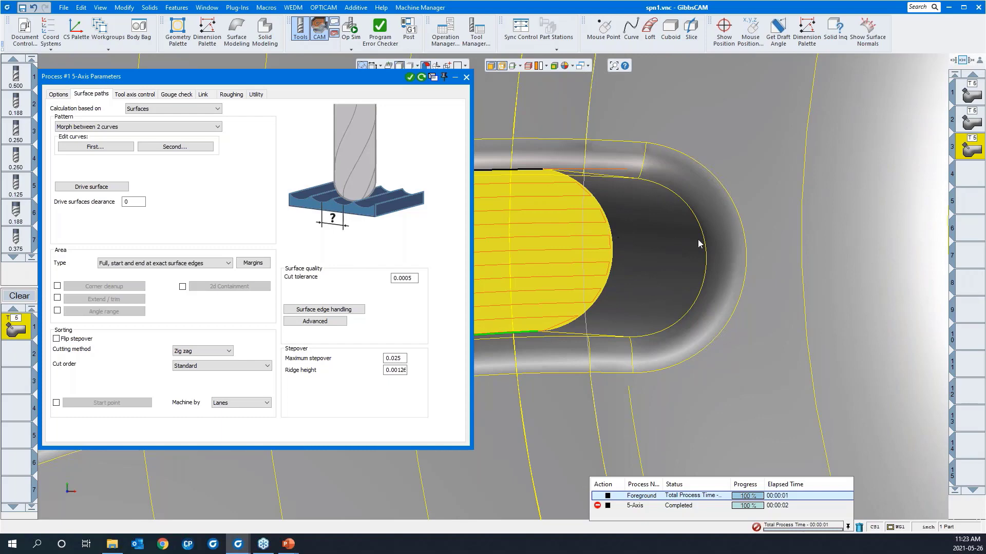
{"action": "scroll", "coordinate": [776, 238], "scroll_direction": "down", "scroll_amount": 1}
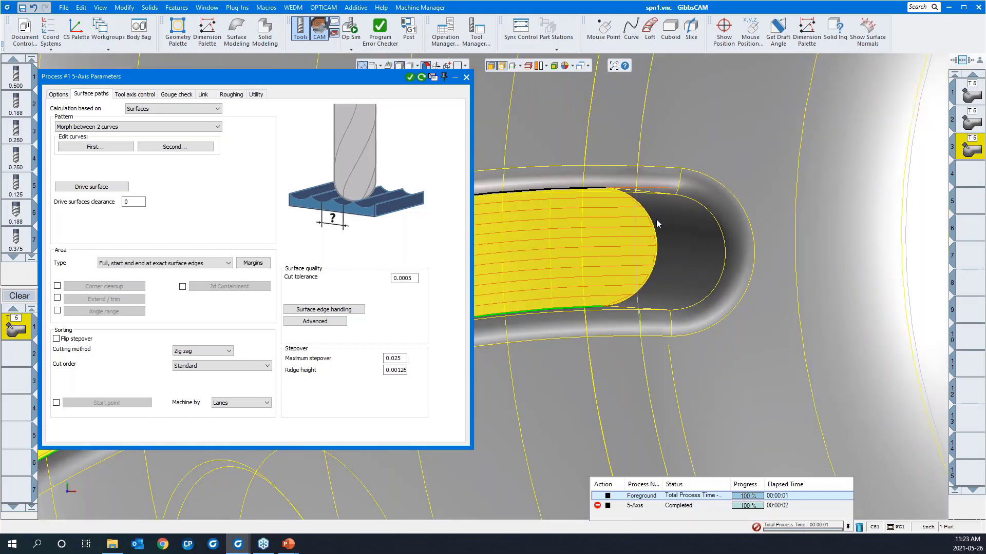
- Set both small and large moves between slices to Blend spline, regenerate the toolpath and check its linking moves
{"action": "left_click", "coordinate": [210, 96]}
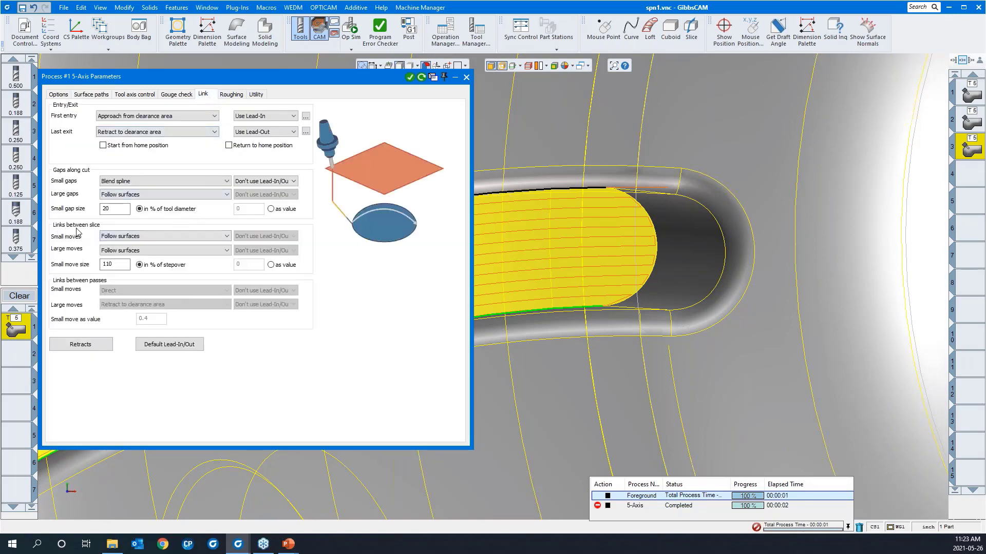
{"action": "left_click", "coordinate": [129, 236]}
{"action": "left_click", "coordinate": [125, 254]}
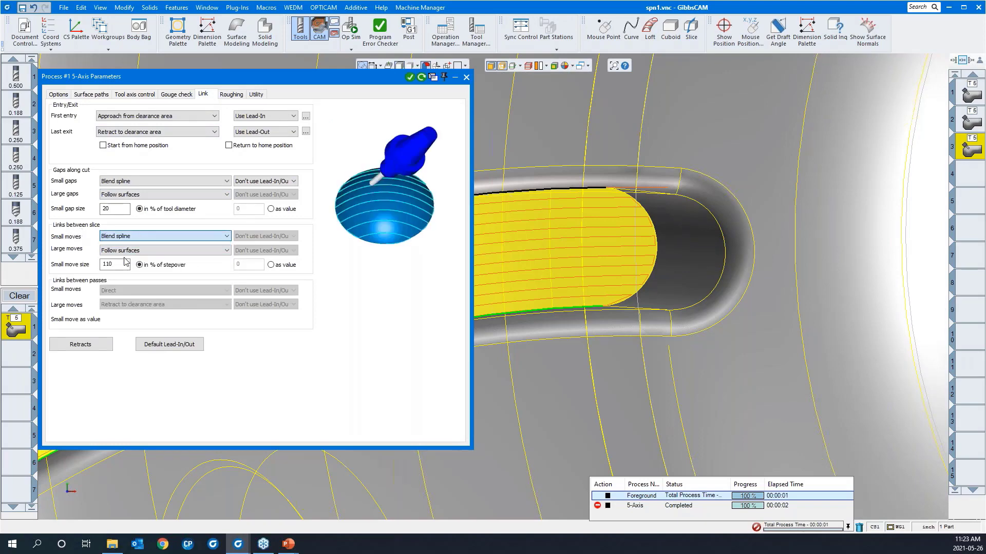
{"action": "left_click", "coordinate": [126, 250]}
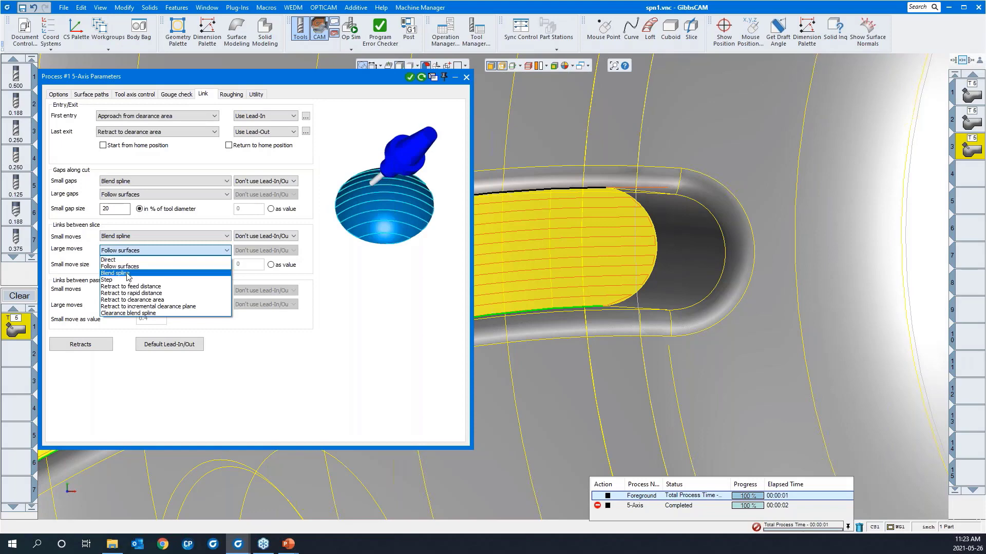
{"action": "left_click", "coordinate": [128, 274]}
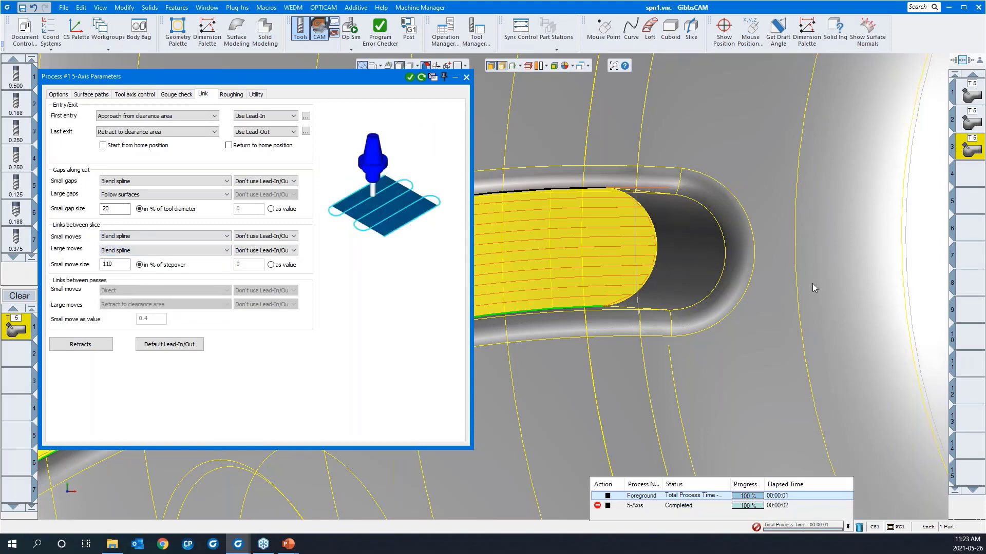
{"action": "scroll", "coordinate": [821, 274], "scroll_direction": "down", "scroll_amount": 5}
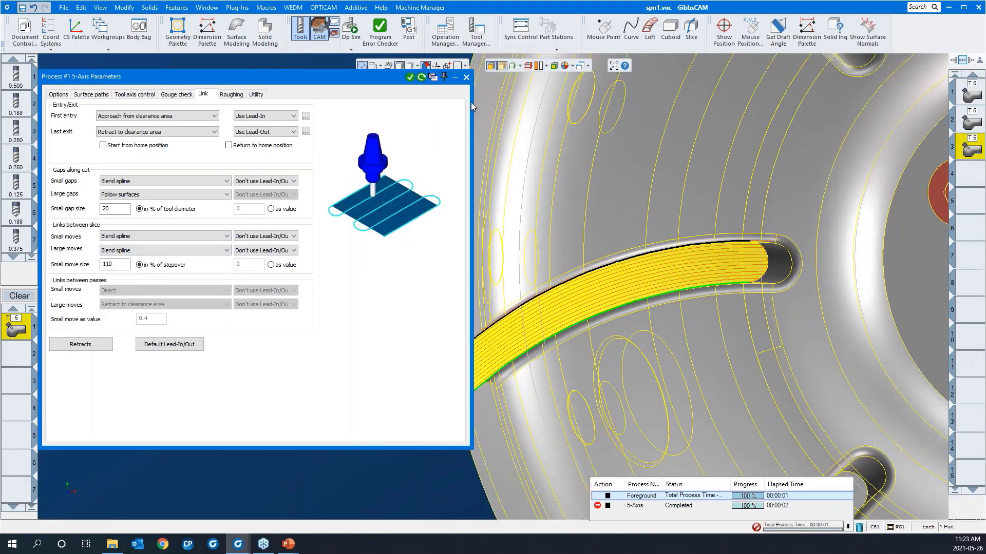
{"action": "left_click", "coordinate": [422, 77]}
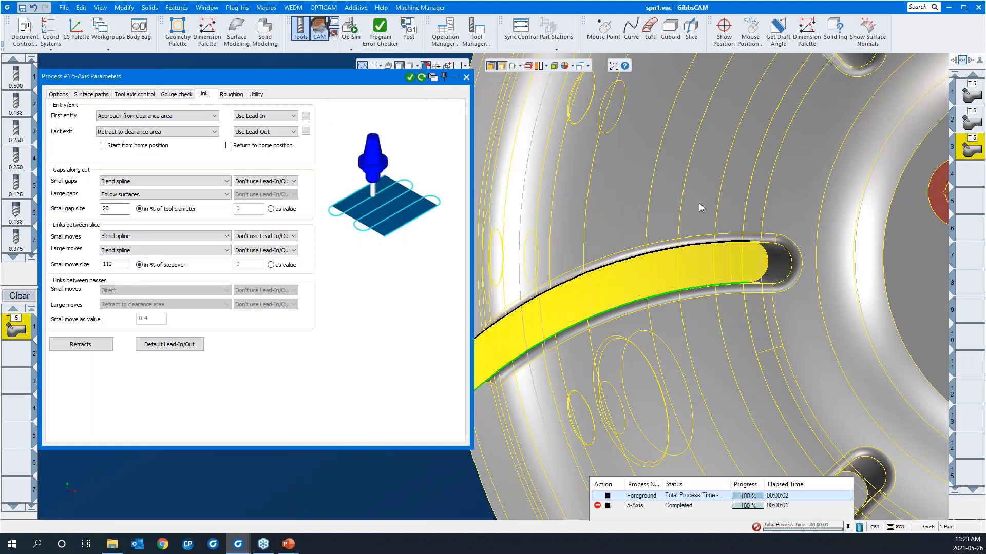
{"action": "left_click_drag", "start_coordinate": [684, 197], "coordinate": [805, 332]}
{"action": "middle_click_drag", "start_coordinate": [793, 323], "coordinate": [865, 145]}
{"action": "scroll", "coordinate": [865, 147], "scroll_direction": "down", "scroll_amount": 4}
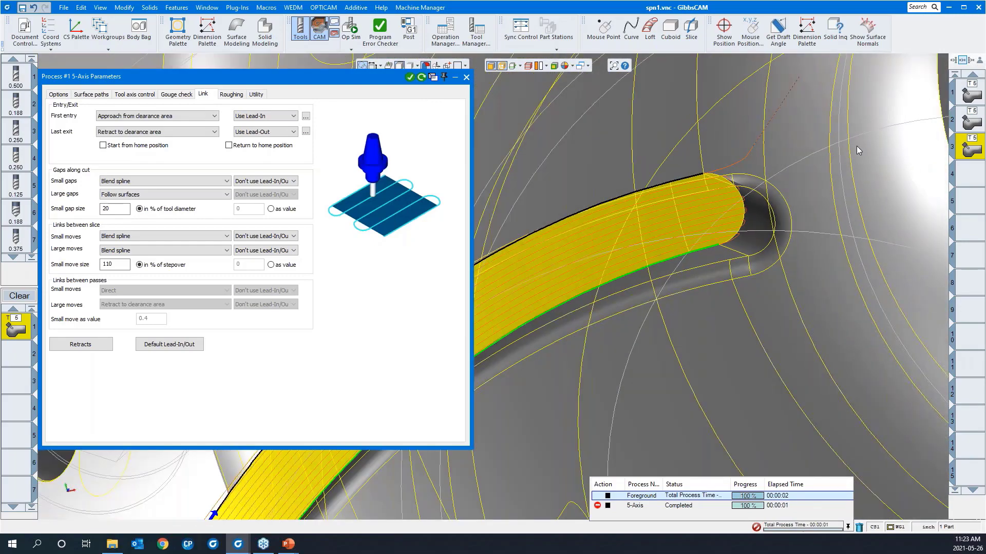
{"action": "scroll", "coordinate": [708, 226], "scroll_direction": "down", "scroll_amount": 2}
{"action": "scroll", "coordinate": [706, 218], "scroll_direction": "down", "scroll_amount": 1}
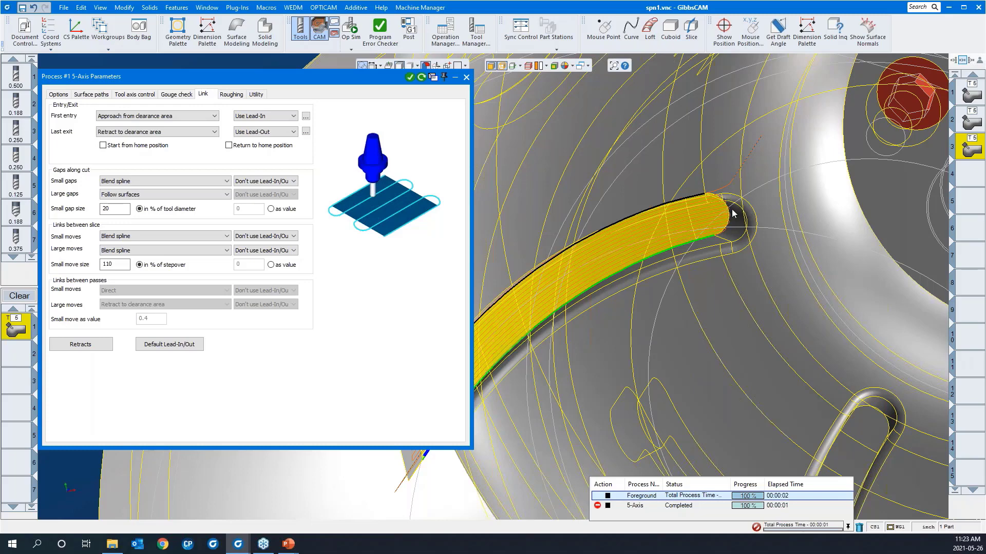
- Enable Extend / trim with tangential start and end extensions of 0.025 by value, and regenerate the blade-top toolpath
{"action": "left_click", "coordinate": [91, 94]}
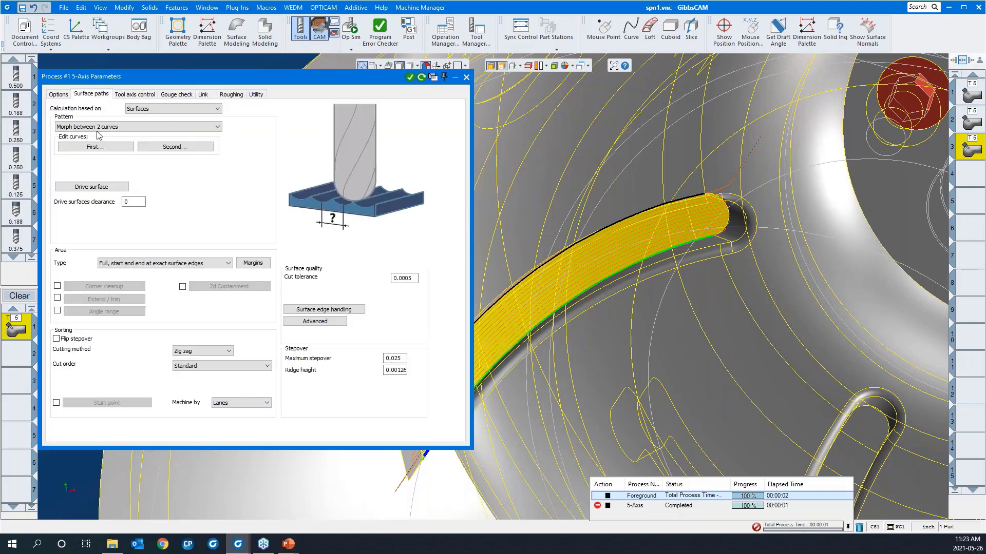
{"action": "left_click", "coordinate": [58, 298]}
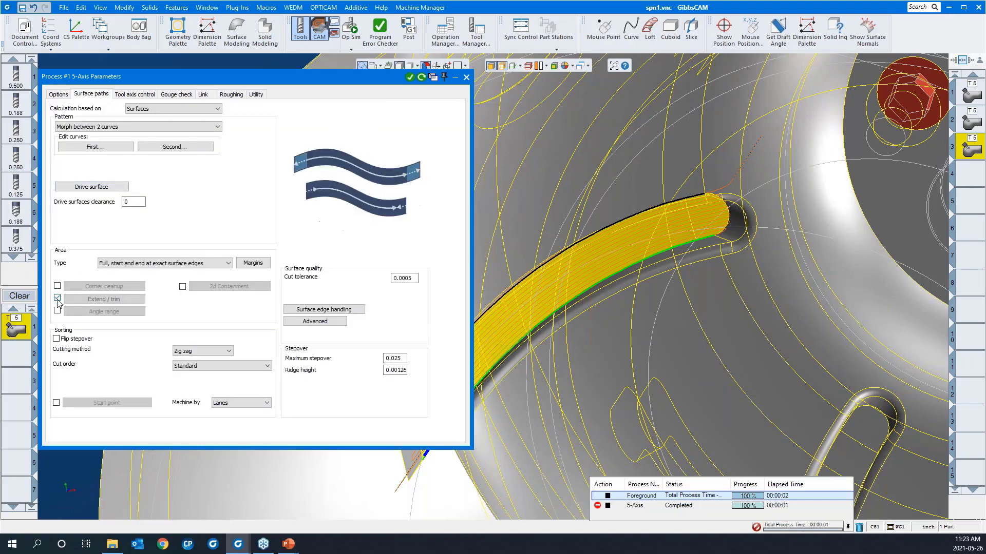
{"action": "left_click", "coordinate": [78, 301]}
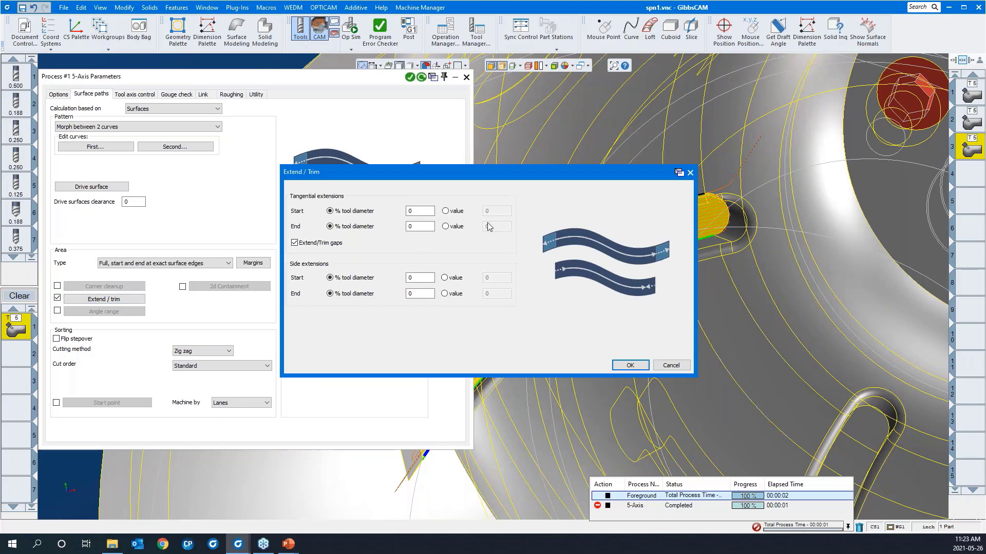
{"action": "left_click", "coordinate": [445, 211]}
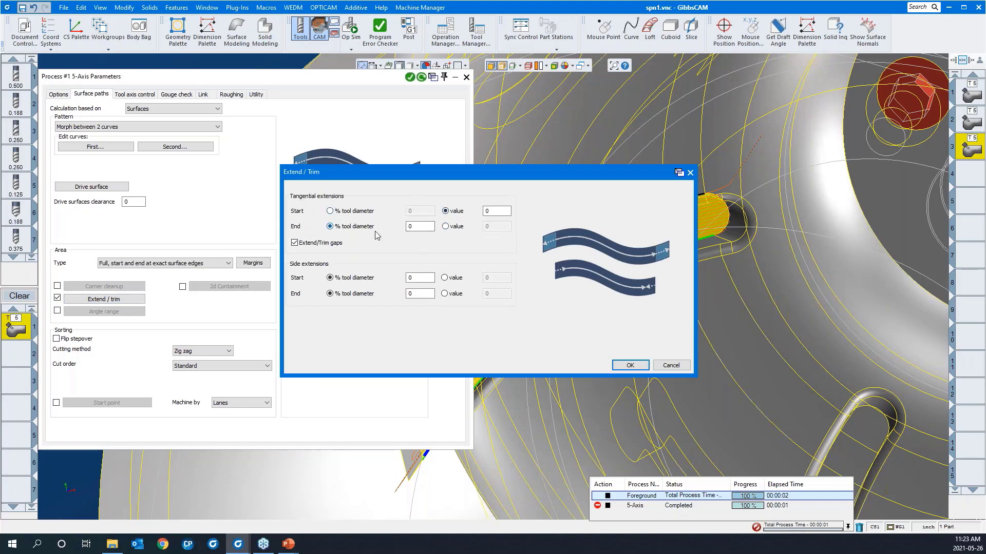
{"action": "left_click", "coordinate": [445, 226]}
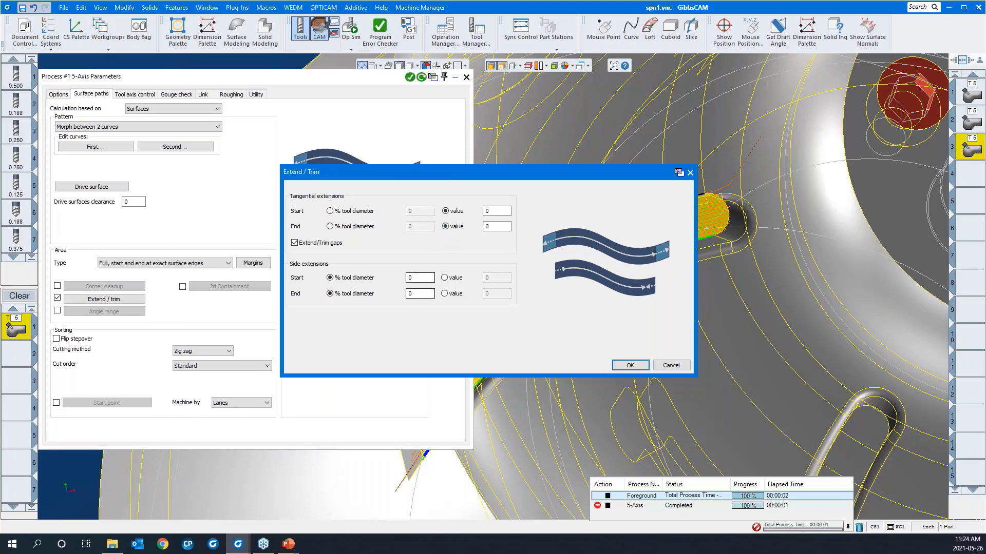
{"action": "double_click", "coordinate": [492, 212]}
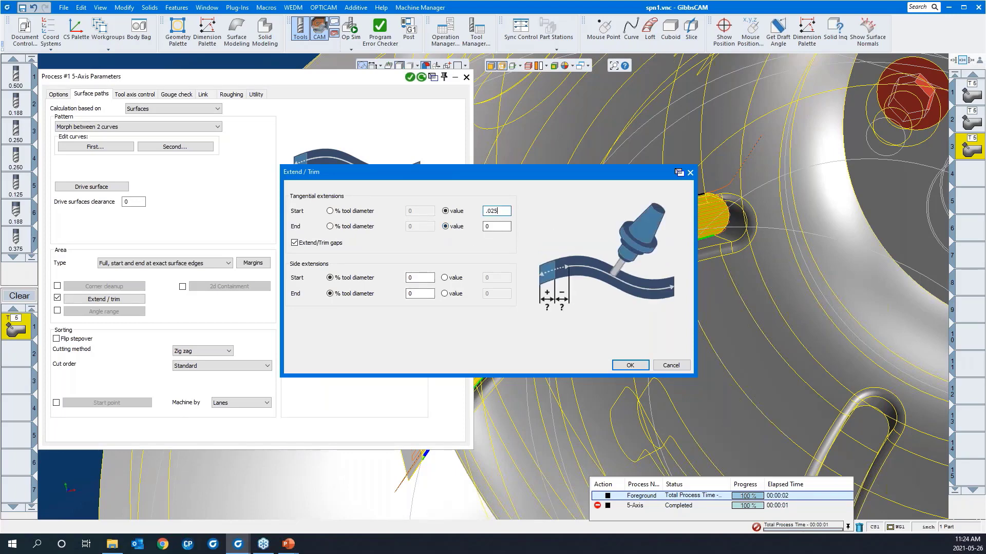
{"action": "left_click", "coordinate": [494, 226]}
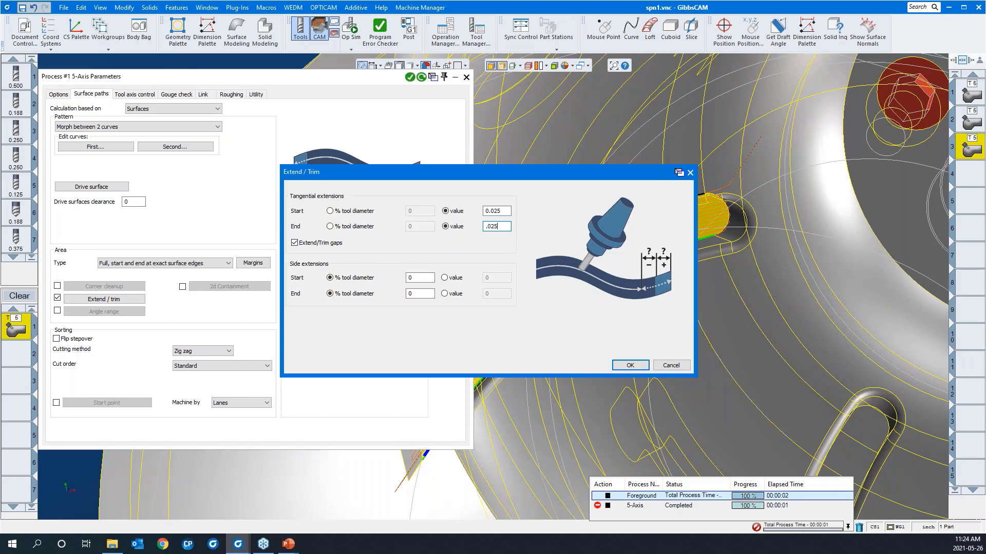
{"action": "type", "text": ".025"}
{"action": "left_click", "coordinate": [626, 365]}
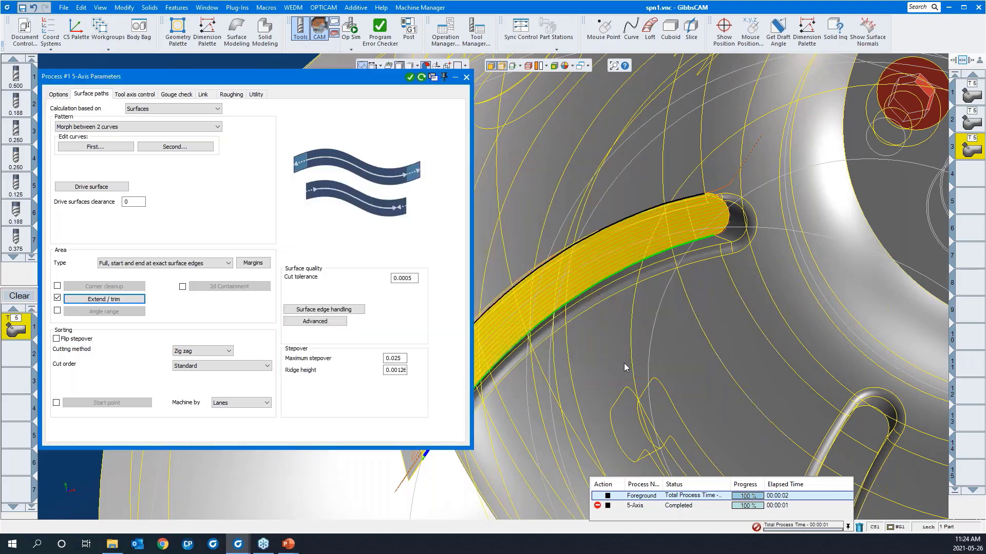
{"action": "left_click", "coordinate": [422, 77]}
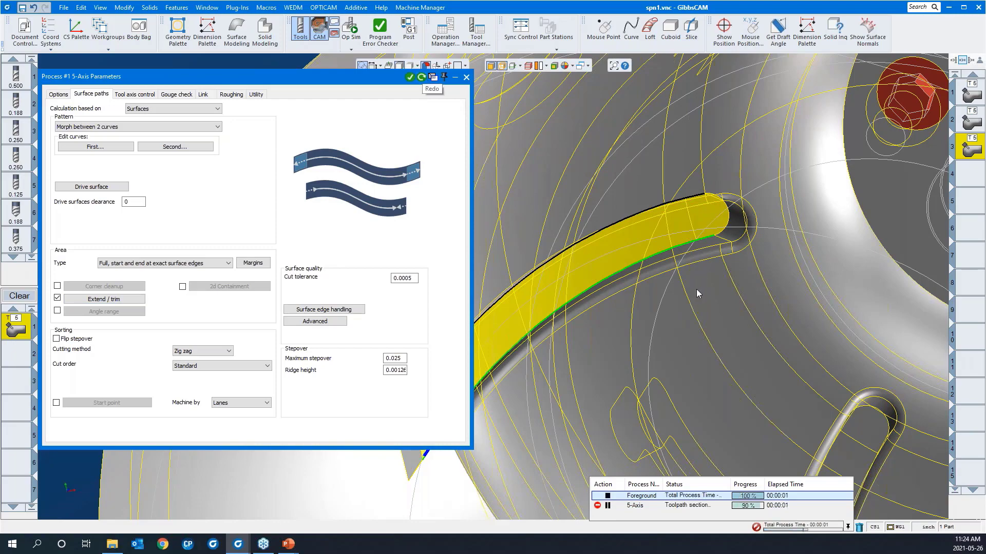
- Set the process's Rotary Duplicate to 7 times at 45 degrees in C and regenerate the toolpath for all blade tops
{"action": "scroll", "coordinate": [759, 270], "scroll_direction": "up", "scroll_amount": 5}
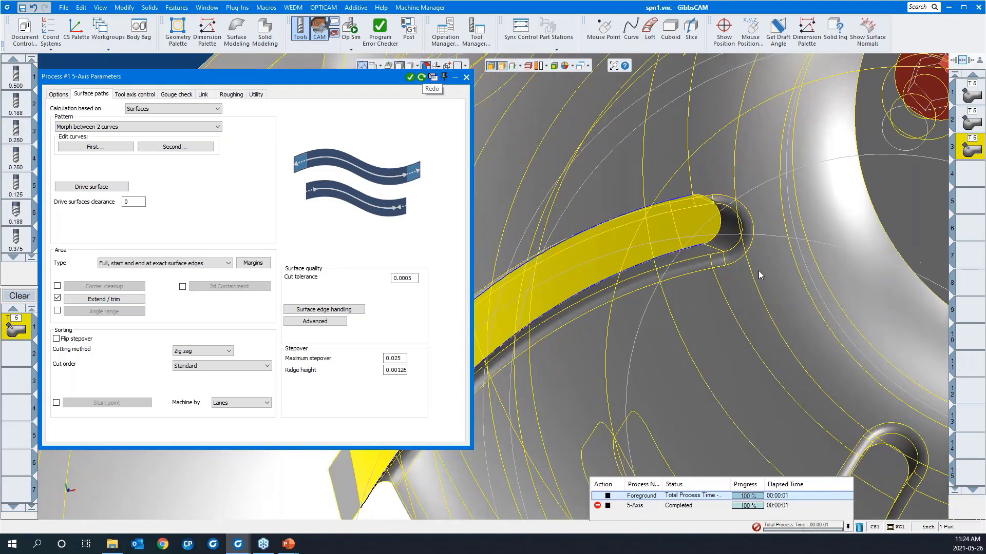
{"action": "scroll", "coordinate": [770, 247], "scroll_direction": "down", "scroll_amount": 6}
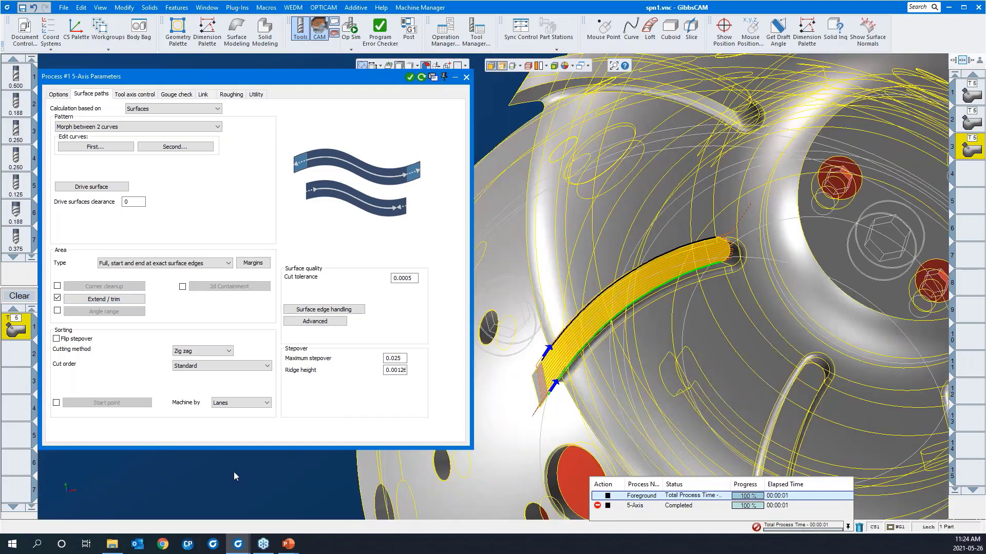
{"action": "left_click", "coordinate": [77, 511]}
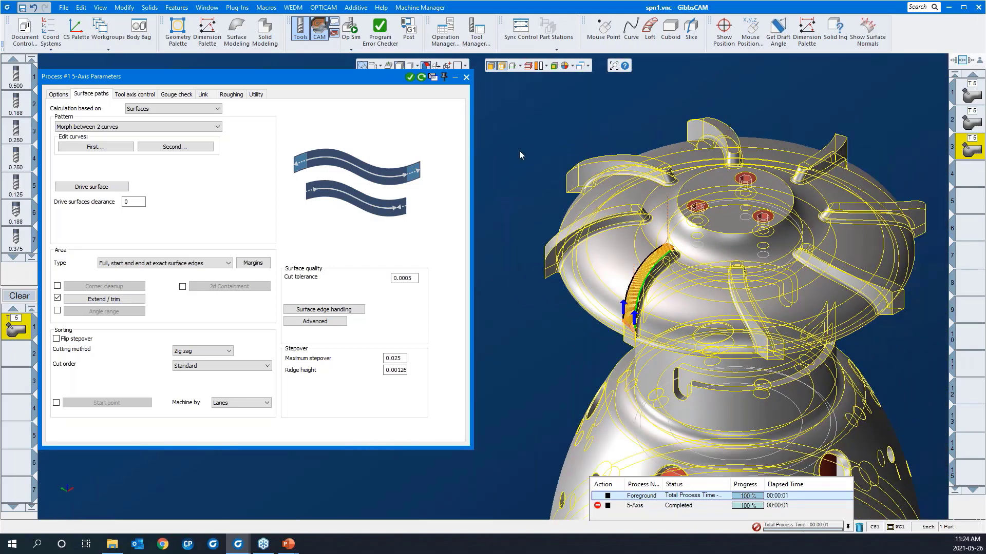
{"action": "left_click", "coordinate": [59, 95]}
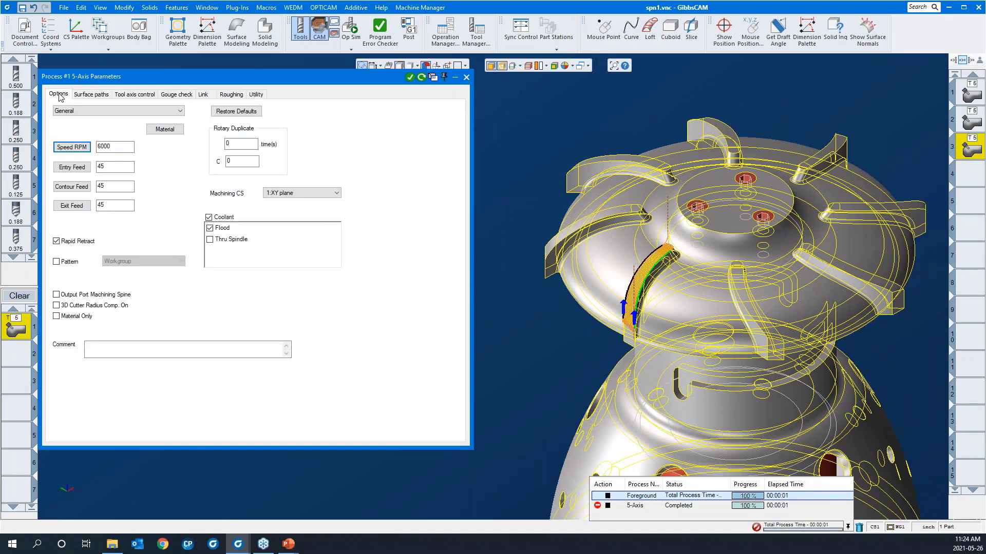
{"action": "left_click", "coordinate": [248, 149]}
{"action": "double_click", "coordinate": [248, 149]}
{"action": "double_click", "coordinate": [243, 163]}
{"action": "left_click", "coordinate": [421, 77]}
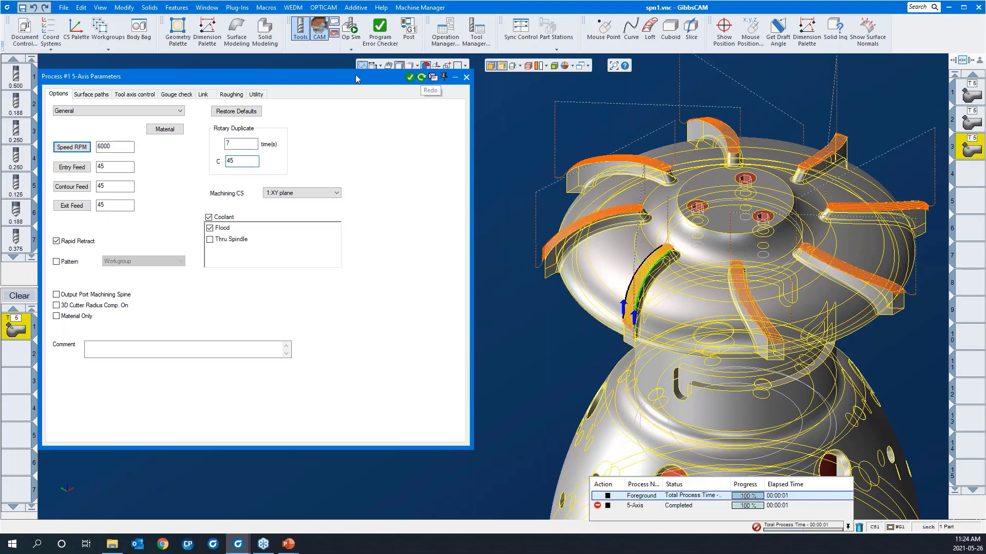
- Run the Op Sim rendering from the start at increased speed, watch the blade tops being cut, and close the simulation
{"action": "left_click", "coordinate": [433, 77]}
{"action": "scroll", "coordinate": [244, 258], "scroll_direction": "down", "scroll_amount": 2}
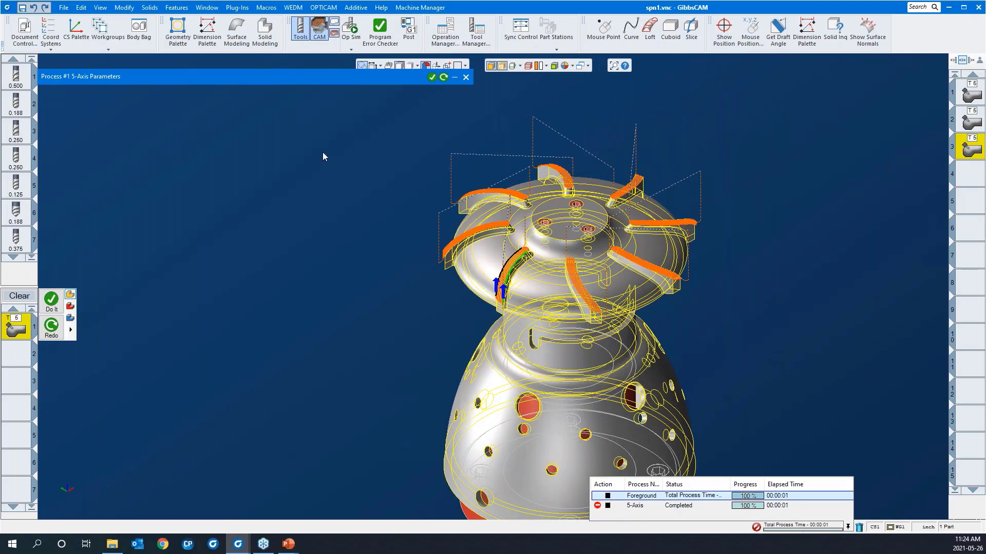
{"action": "left_click", "coordinate": [352, 26]}
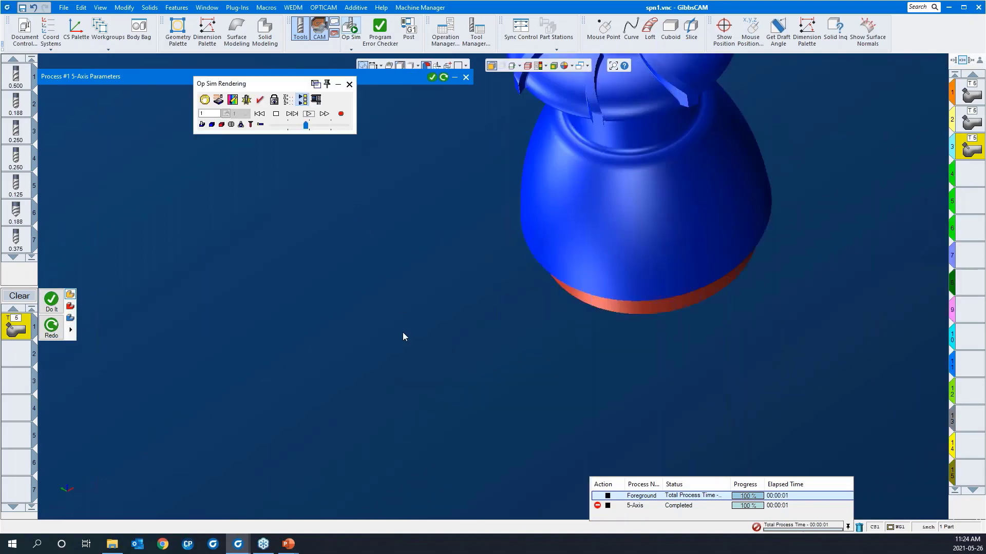
{"action": "scroll", "coordinate": [394, 363], "scroll_direction": "down", "scroll_amount": 3}
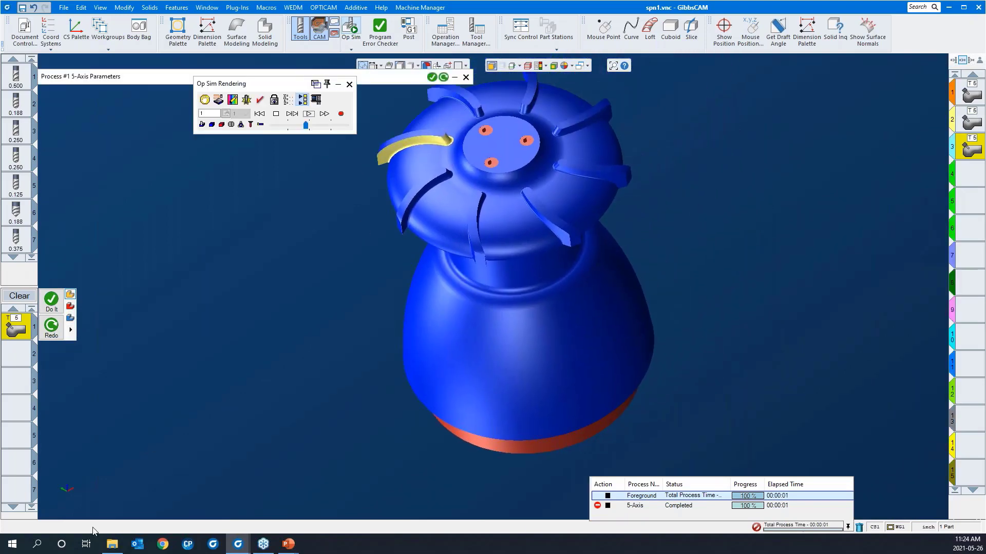
{"action": "mouse_move", "coordinate": [79, 510]}
{"action": "left_click", "coordinate": [260, 114]}
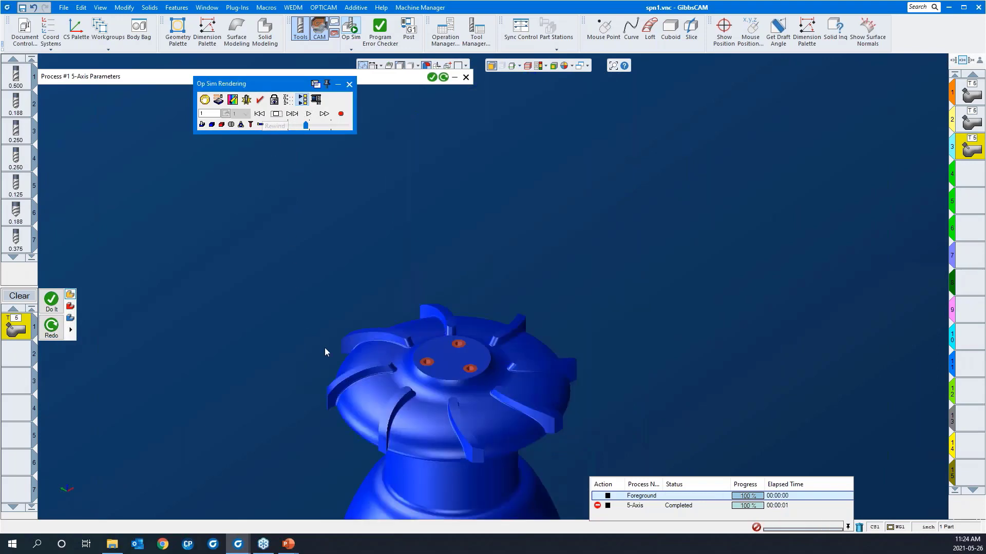
{"action": "left_click", "coordinate": [309, 114]}
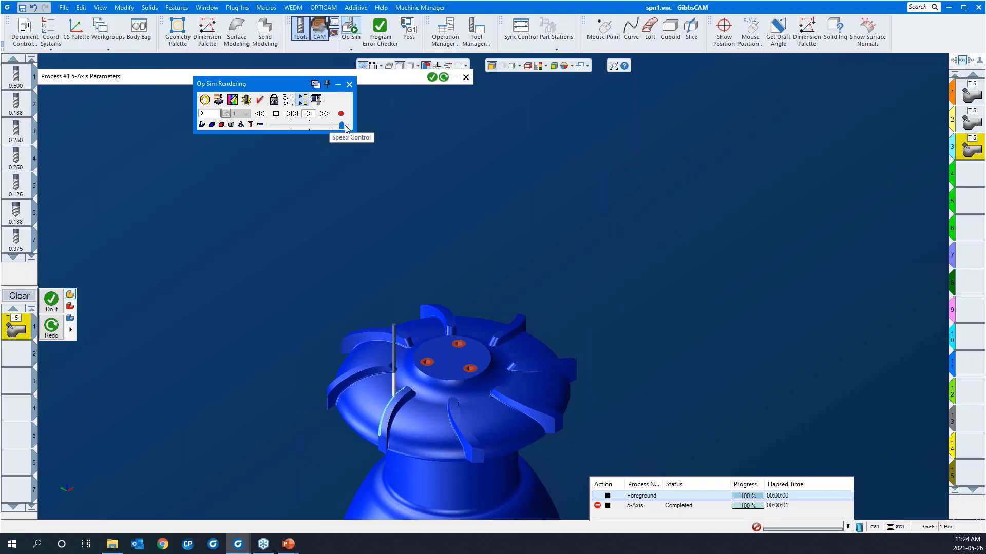
{"action": "left_click", "coordinate": [326, 128]}
{"action": "scroll", "coordinate": [561, 166], "scroll_direction": "down", "scroll_amount": 3}
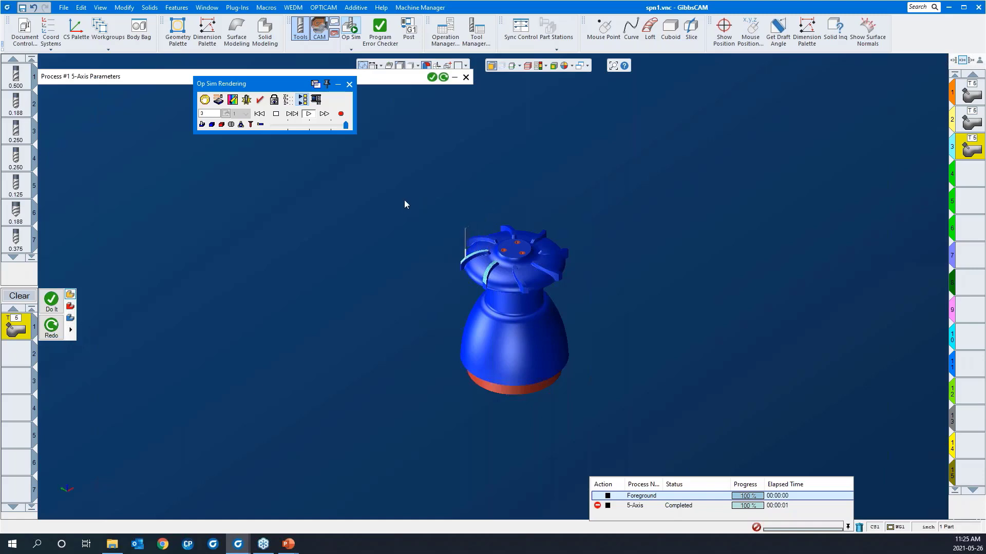
{"action": "left_click_drag", "start_coordinate": [420, 182], "coordinate": [528, 270]}
{"action": "left_click_drag", "start_coordinate": [597, 349], "coordinate": [595, 349]}
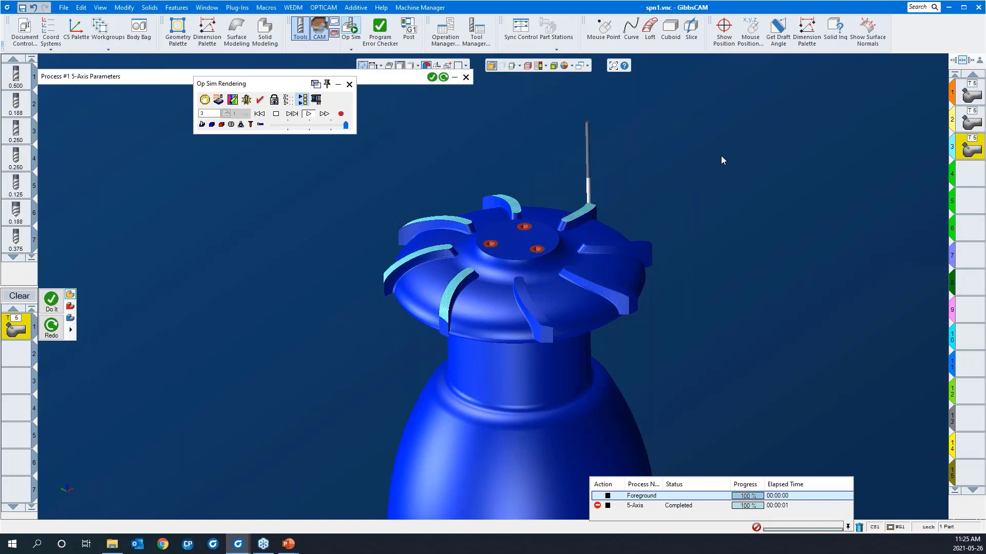
{"action": "left_click", "coordinate": [349, 84]}
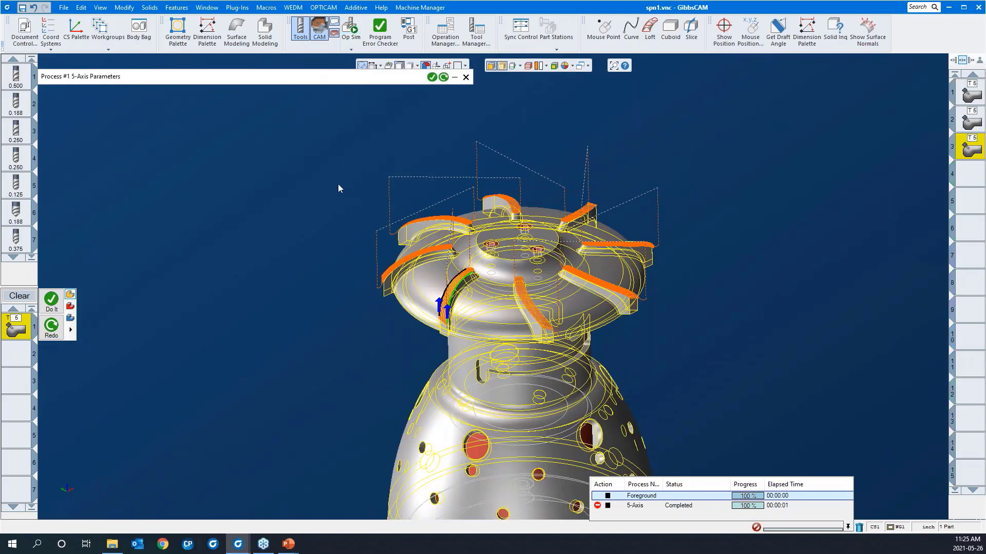
- Turn off the edge-line display on the solid and select the empty fourth operation slot for a new operation
{"action": "scroll", "coordinate": [338, 184], "scroll_direction": "down", "scroll_amount": 3}
{"action": "left_click_drag", "start_coordinate": [396, 78], "coordinate": [396, 91]}
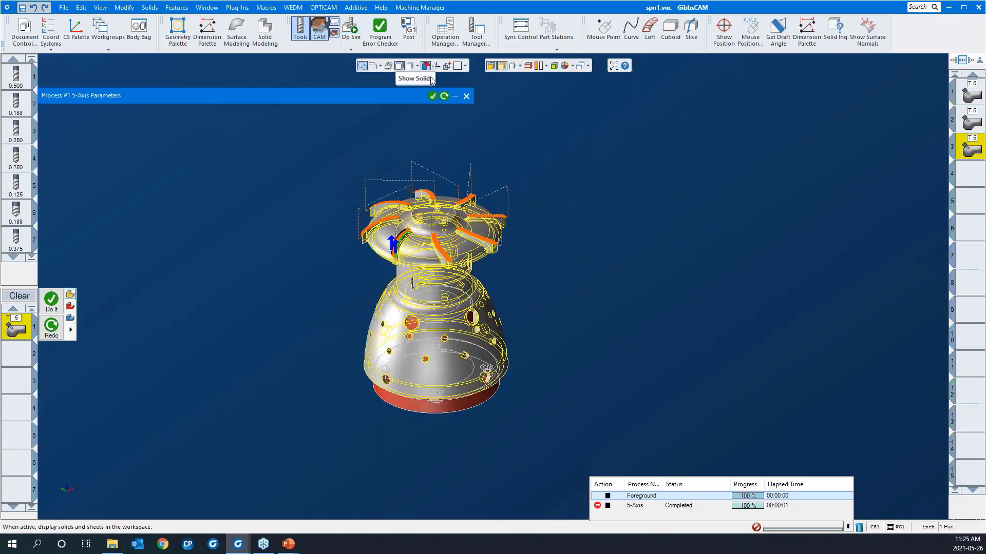
{"action": "left_click", "coordinate": [502, 66]}
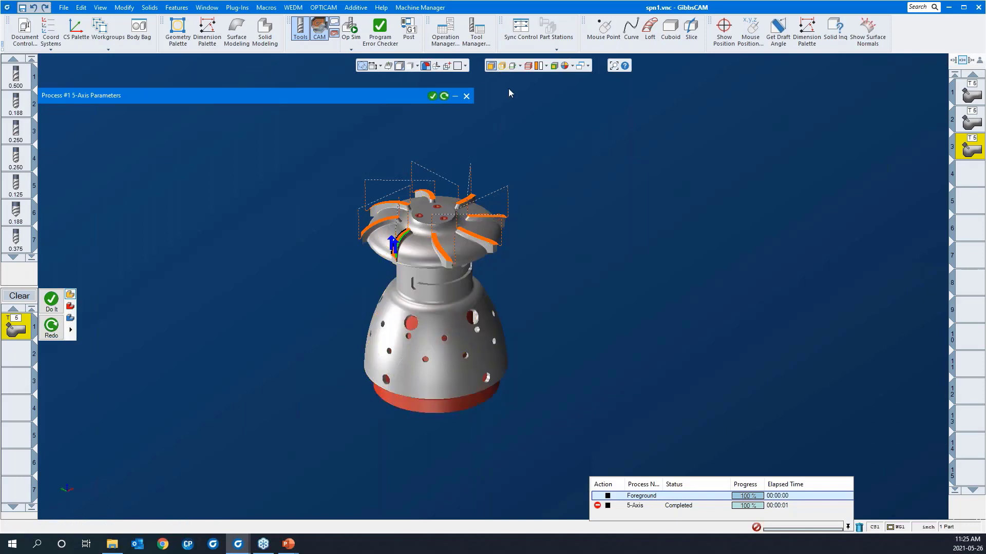
{"action": "left_click", "coordinate": [973, 174]}
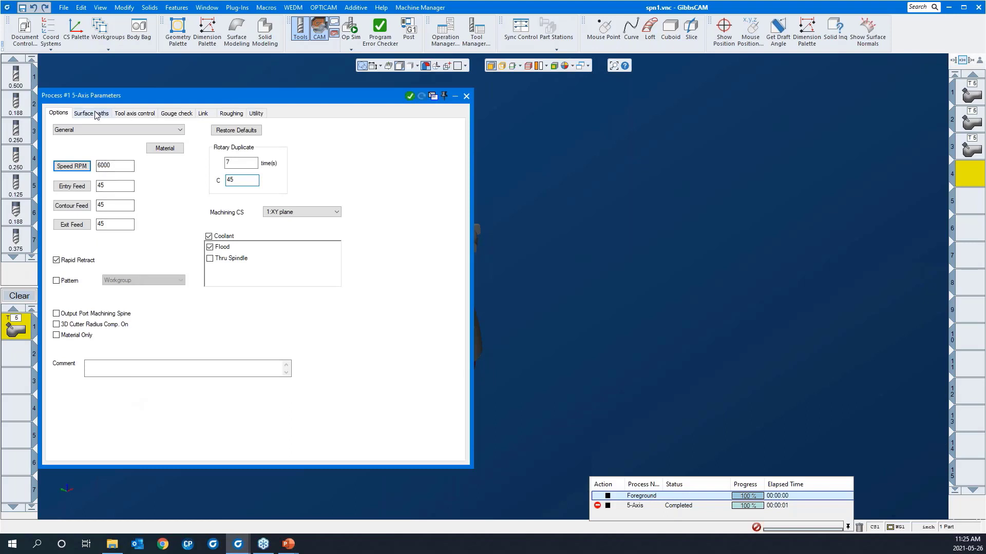
- Close the parameters of the current 5-axis process
{"action": "left_click_drag", "start_coordinate": [144, 102], "coordinate": [295, 109]}
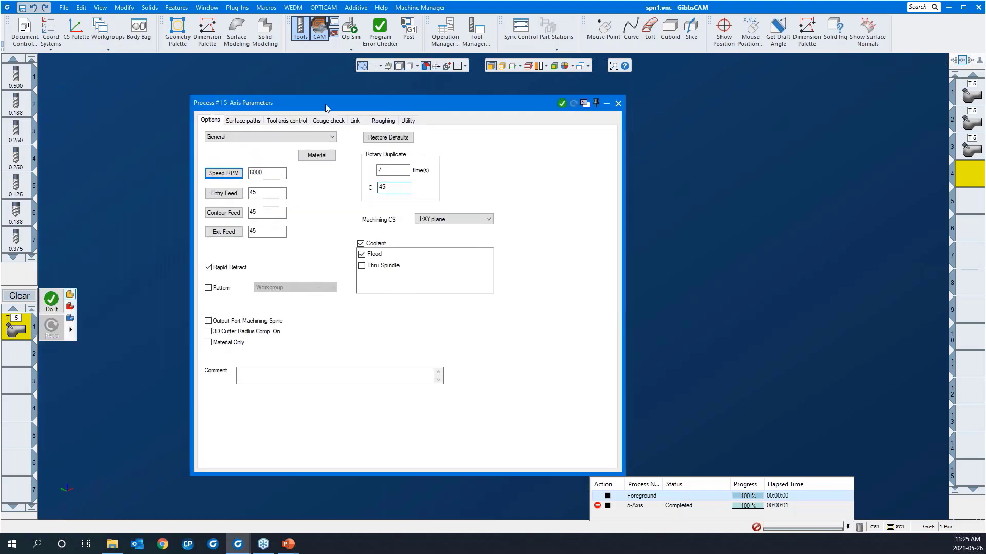
{"action": "left_click", "coordinate": [619, 103]}
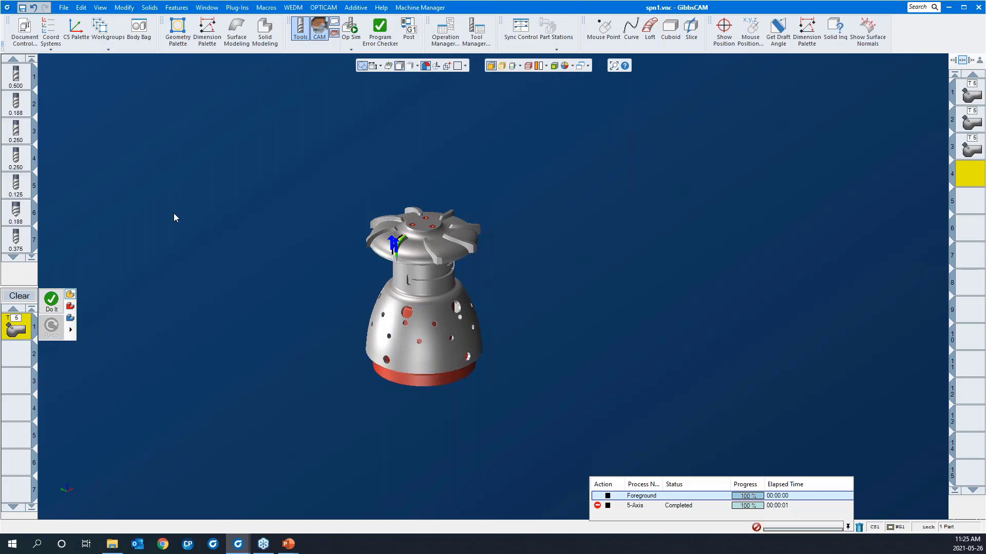
{"action": "right_click", "coordinate": [13, 334]}
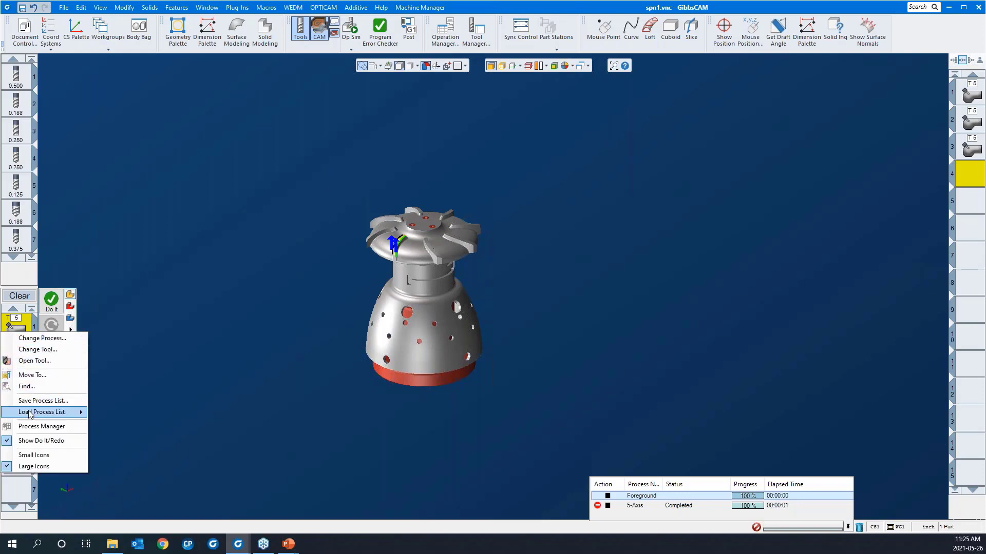
{"action": "mouse_move", "coordinate": [30, 412]}
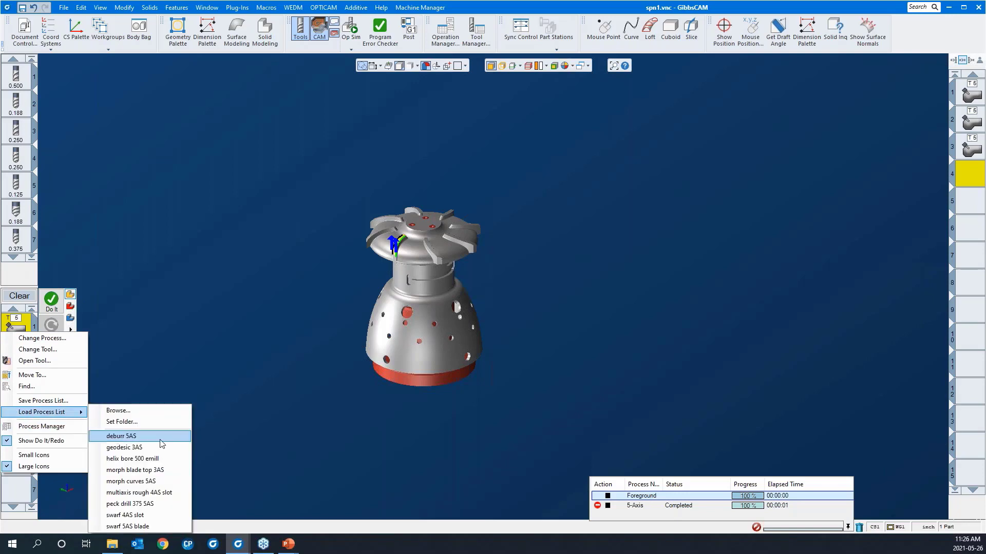
{"action": "left_click", "coordinate": [233, 349]}
- Highlight the side wall of the slot around the part's neck and inspect its shape
{"action": "left_click_drag", "start_coordinate": [308, 159], "coordinate": [570, 380]}
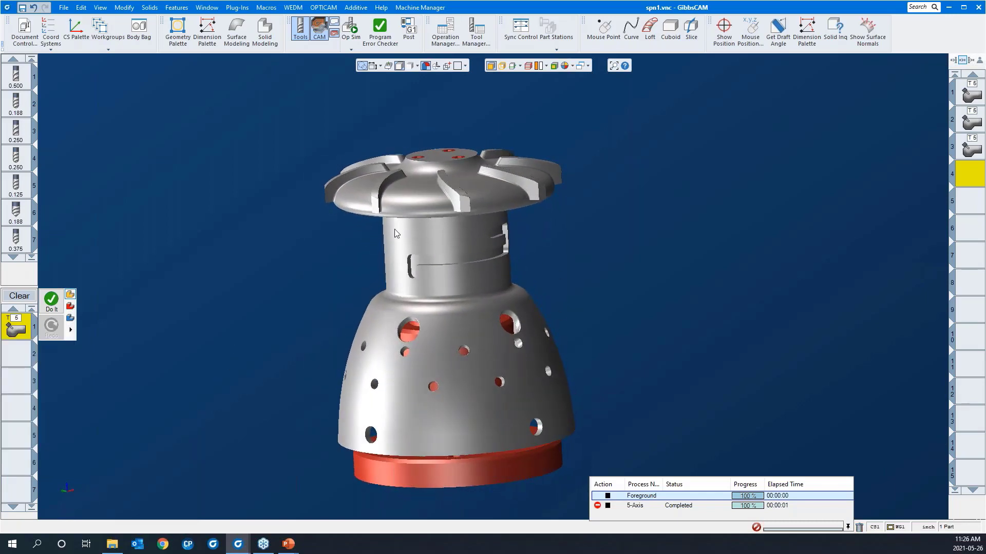
{"action": "left_click_drag", "start_coordinate": [248, 110], "coordinate": [667, 389]}
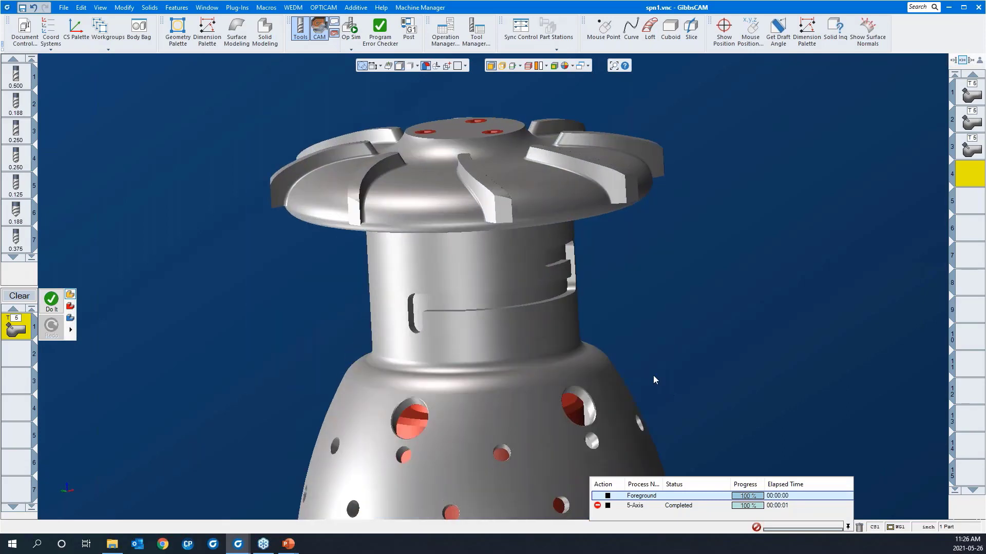
{"action": "left_click", "coordinate": [532, 292]}
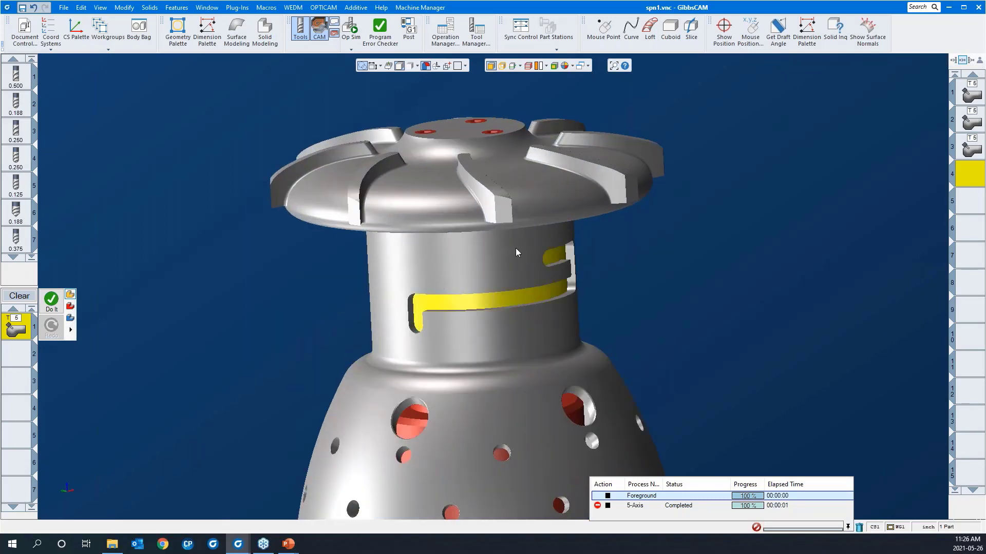
{"action": "scroll", "coordinate": [515, 248], "scroll_direction": "down", "scroll_amount": 3}
{"action": "middle_click_drag", "start_coordinate": [555, 277], "coordinate": [529, 143]}
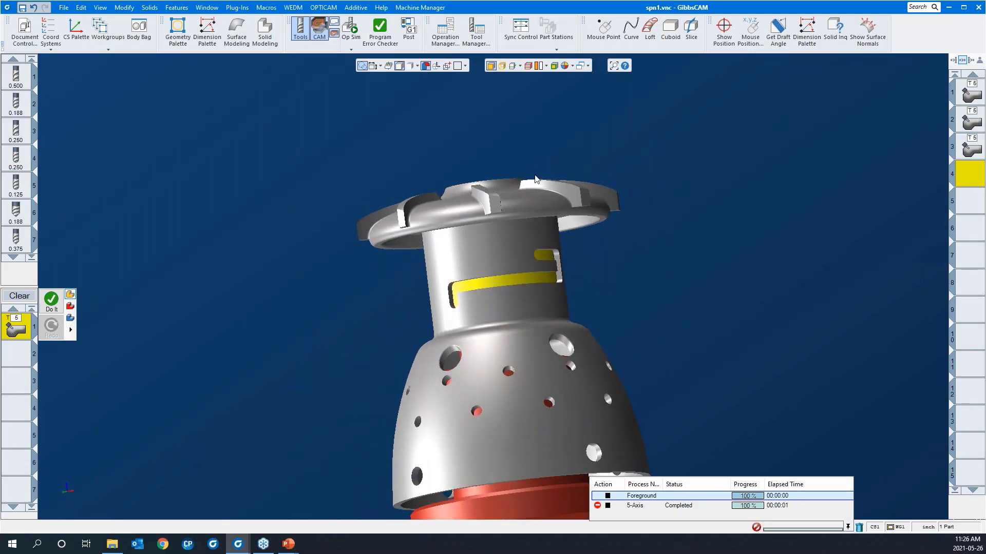
{"action": "middle_click_drag", "start_coordinate": [535, 179], "coordinate": [554, 184]}
{"action": "scroll", "coordinate": [434, 201], "scroll_direction": "down", "scroll_amount": 3}
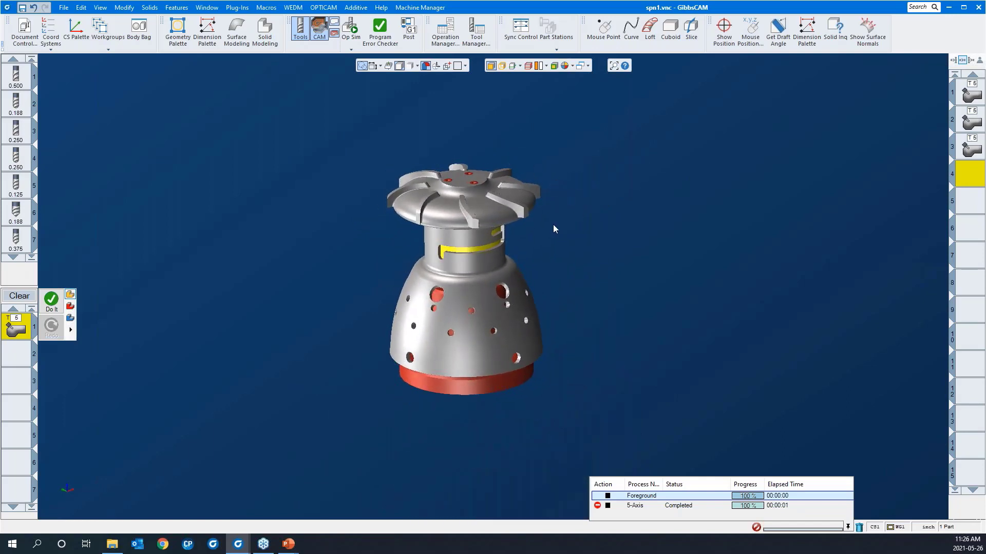
- Highlight the floor of the neck slot to examine it, and return to a deselected isometric view
{"action": "middle_click_drag", "start_coordinate": [517, 131], "coordinate": [568, 286]}
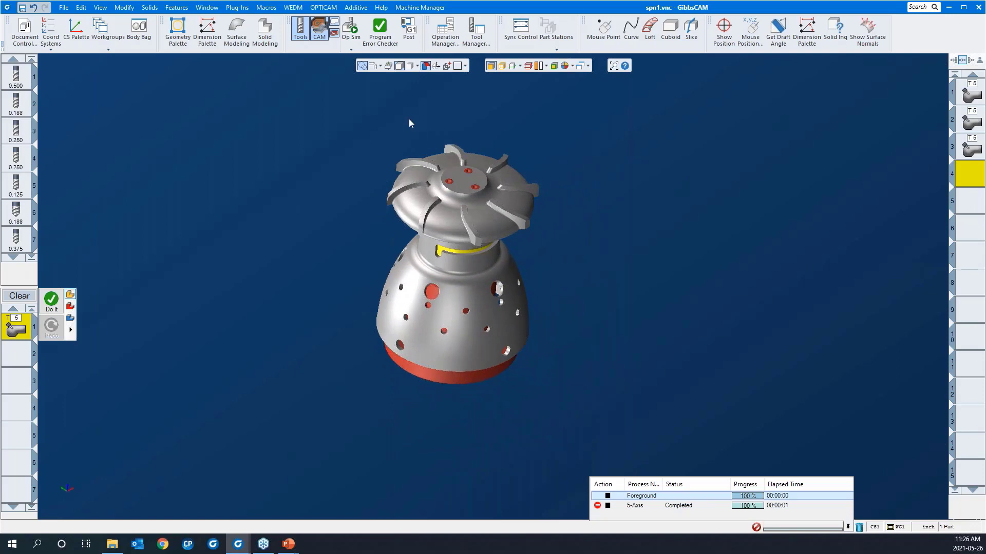
{"action": "middle_click_drag", "start_coordinate": [409, 123], "coordinate": [486, 365]}
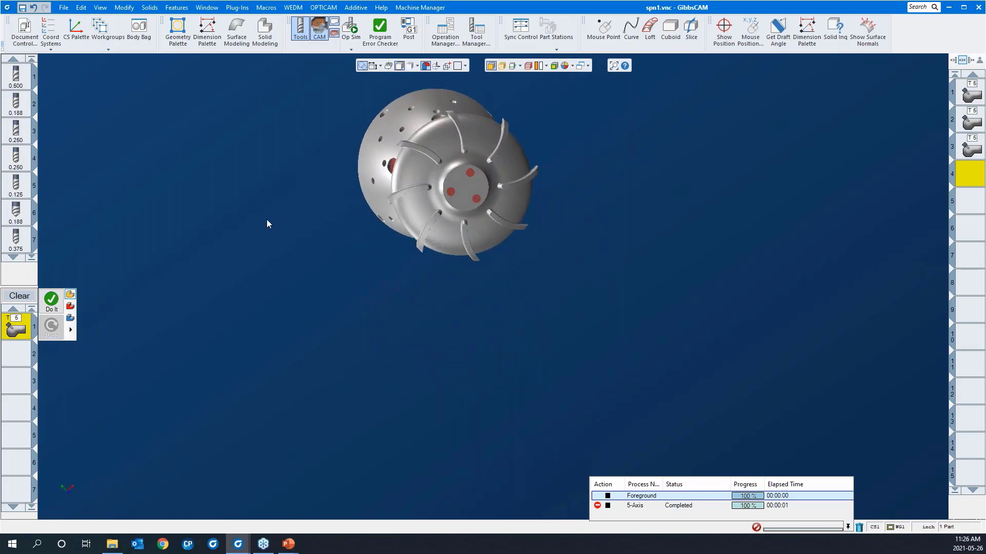
{"action": "middle_click_drag", "start_coordinate": [267, 220], "coordinate": [853, 304]}
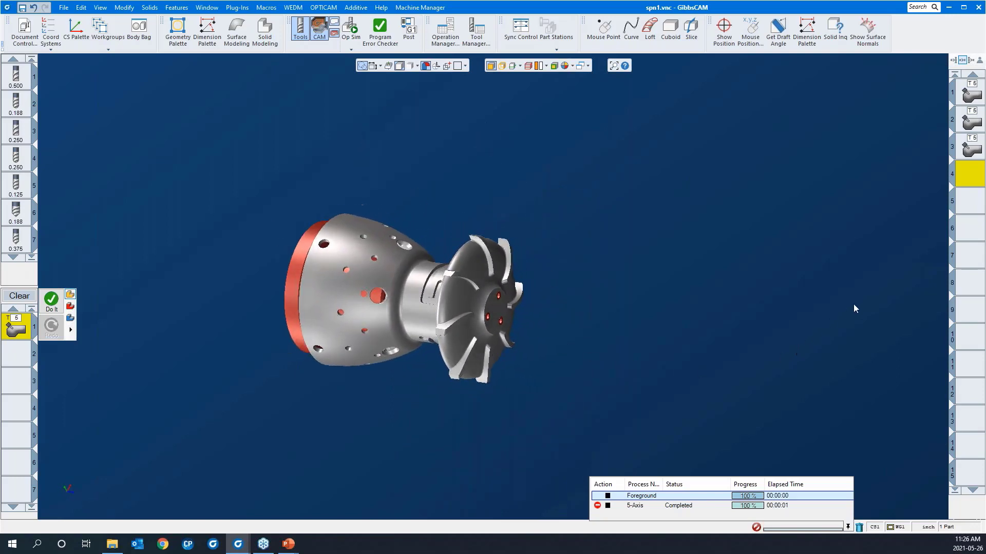
{"action": "left_click", "coordinate": [424, 297]}
{"action": "left_click_drag", "start_coordinate": [341, 202], "coordinate": [571, 353]}
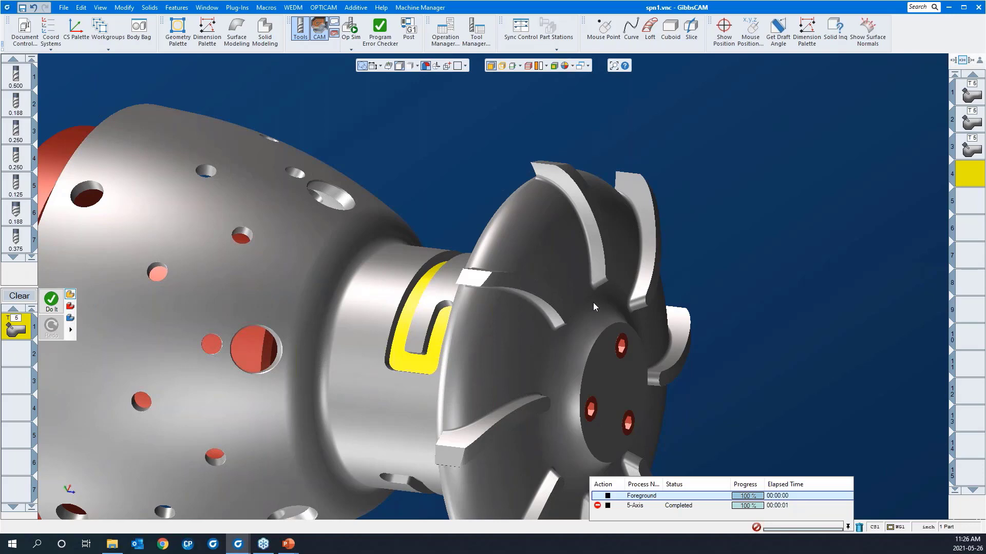
{"action": "scroll", "coordinate": [591, 283], "scroll_direction": "down", "scroll_amount": 2}
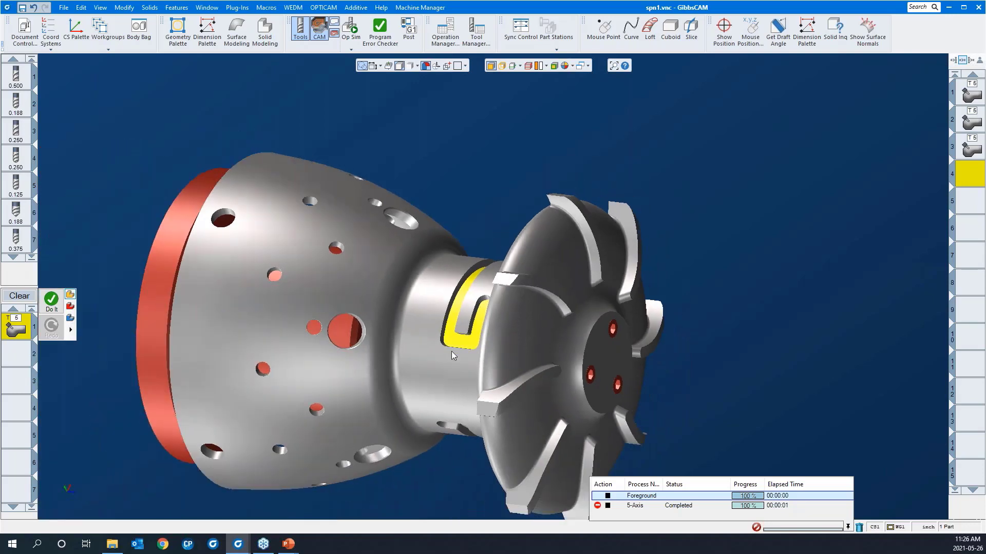
{"action": "scroll", "coordinate": [468, 298], "scroll_direction": "down", "scroll_amount": 1}
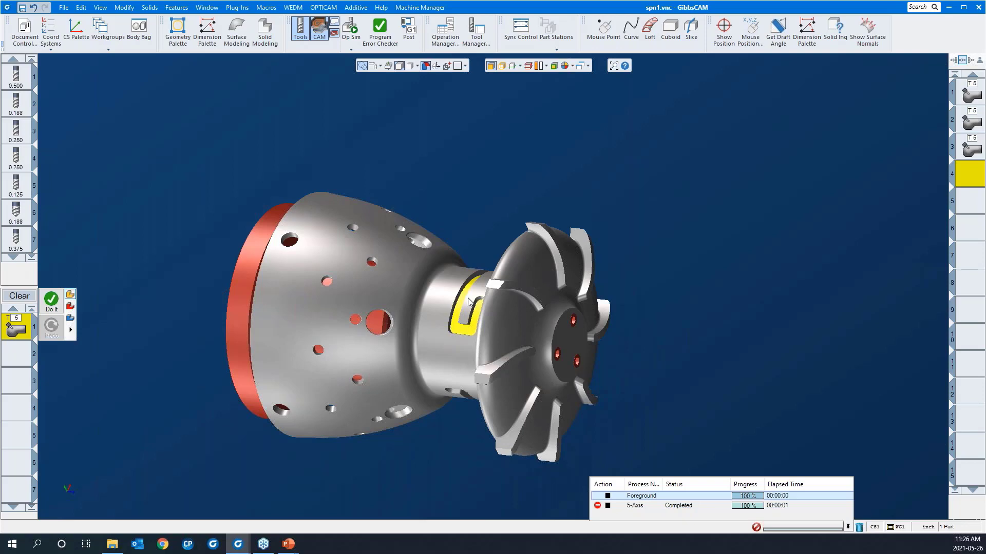
{"action": "key", "text": "ctrl+i"}
{"action": "key", "text": "ctrl+u"}
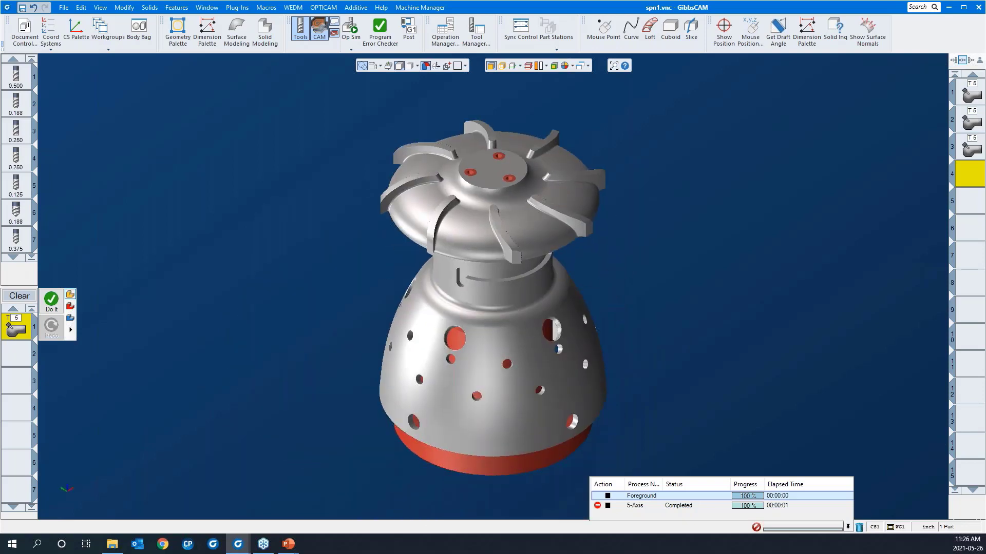
- Load the saved process list "multiaxis rough 4AS slot" in place of the current process
{"action": "middle_click_drag", "start_coordinate": [511, 269], "coordinate": [490, 145]}
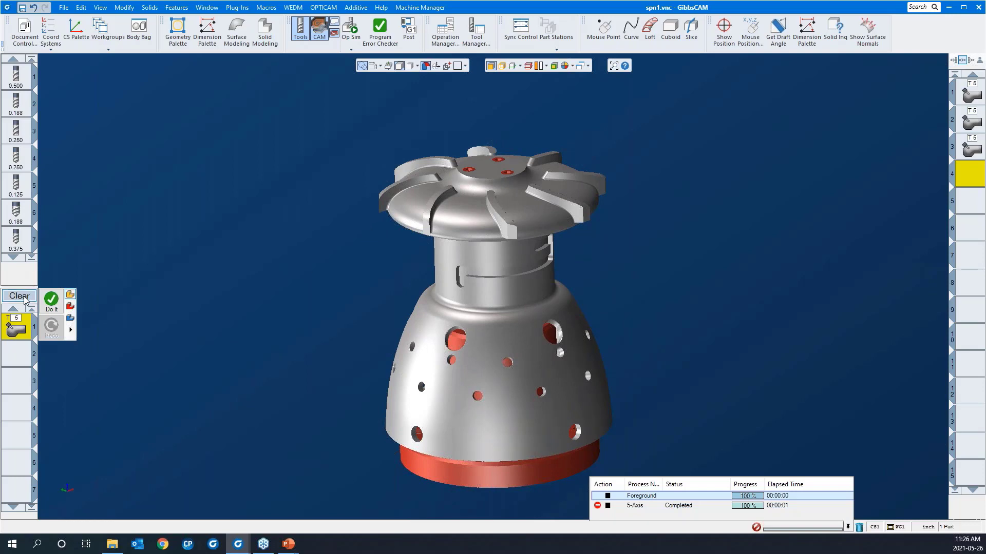
{"action": "right_click", "coordinate": [17, 329]}
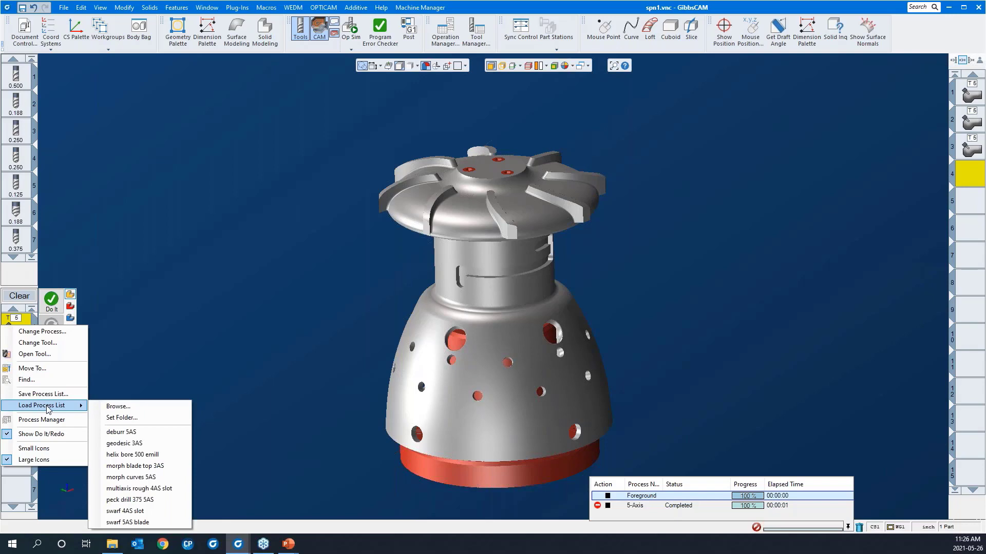
{"action": "left_click", "coordinate": [146, 489]}
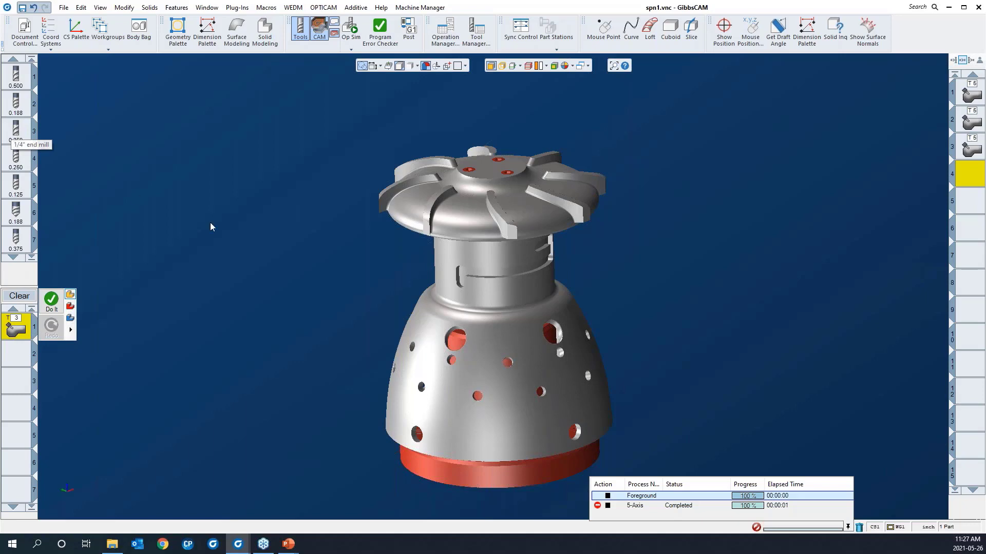
- Measure the width of the neck slot by probing its side wall with Show Position
{"action": "scroll", "coordinate": [468, 159], "scroll_direction": "up", "scroll_amount": 5}
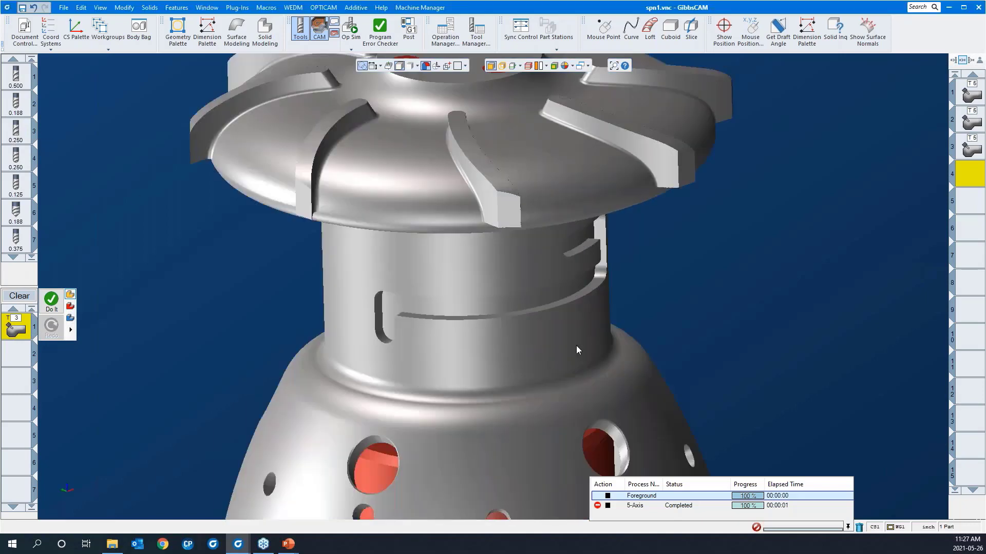
{"action": "middle_click_drag", "start_coordinate": [481, 411], "coordinate": [557, 75]}
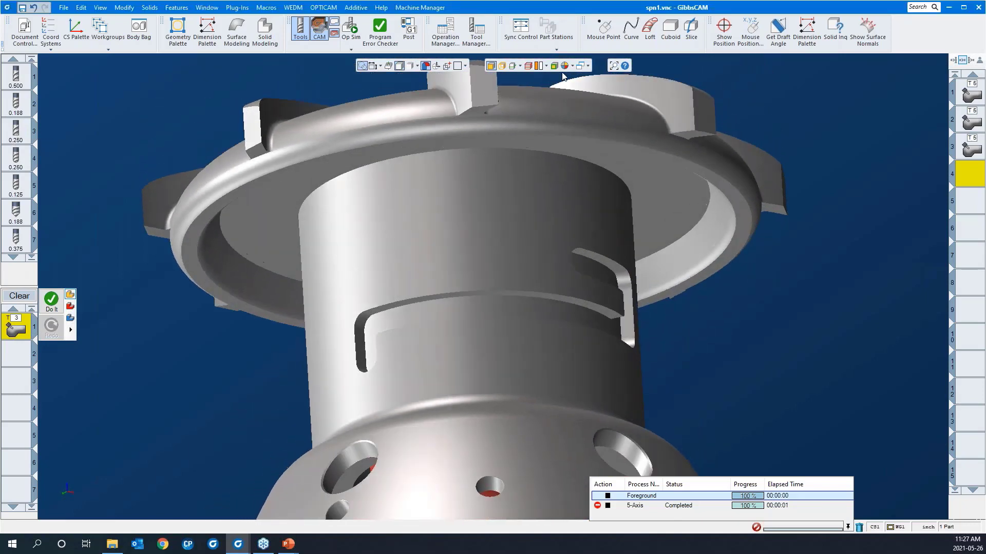
{"action": "left_click", "coordinate": [723, 30]}
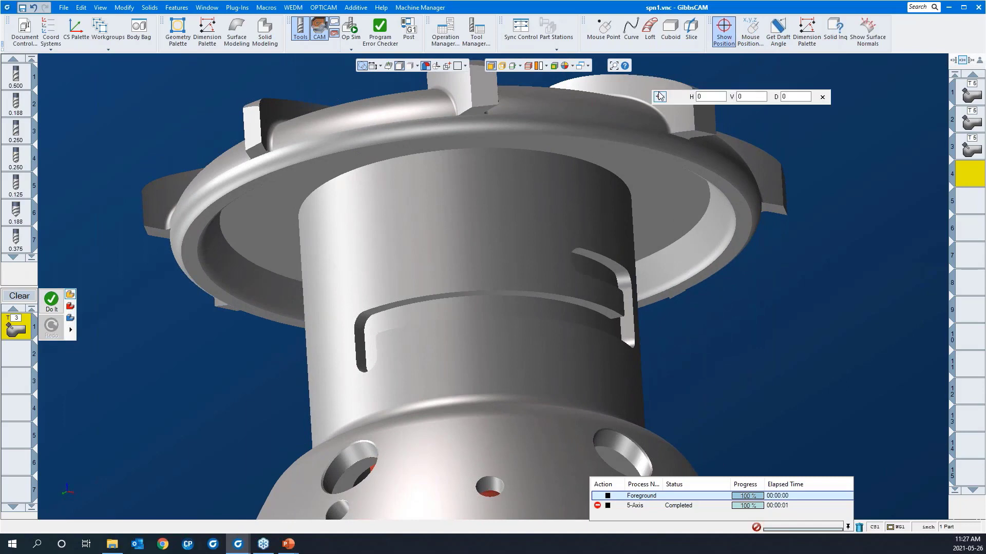
{"action": "left_click", "coordinate": [584, 303]}
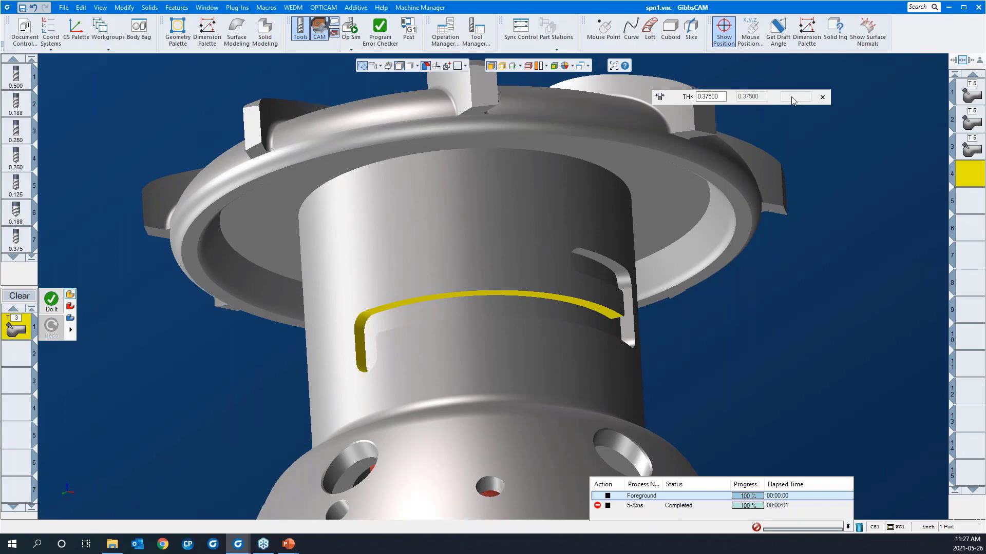
{"action": "left_click", "coordinate": [822, 97]}
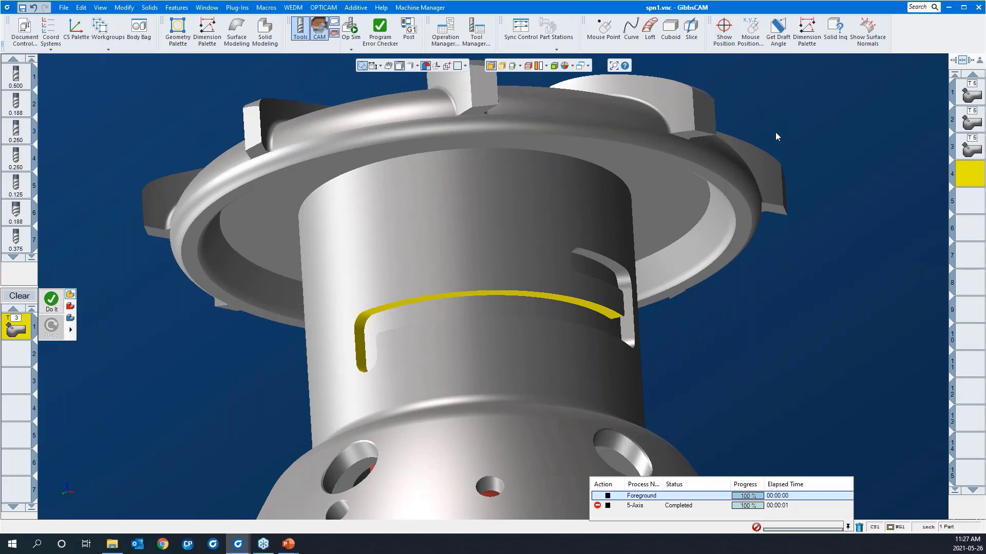
- Open the loaded 5-axis process and display its surface path settings beside the part
{"action": "scroll", "coordinate": [548, 223], "scroll_direction": "down", "scroll_amount": 5}
{"action": "middle_click_drag", "start_coordinate": [519, 169], "coordinate": [564, 431]}
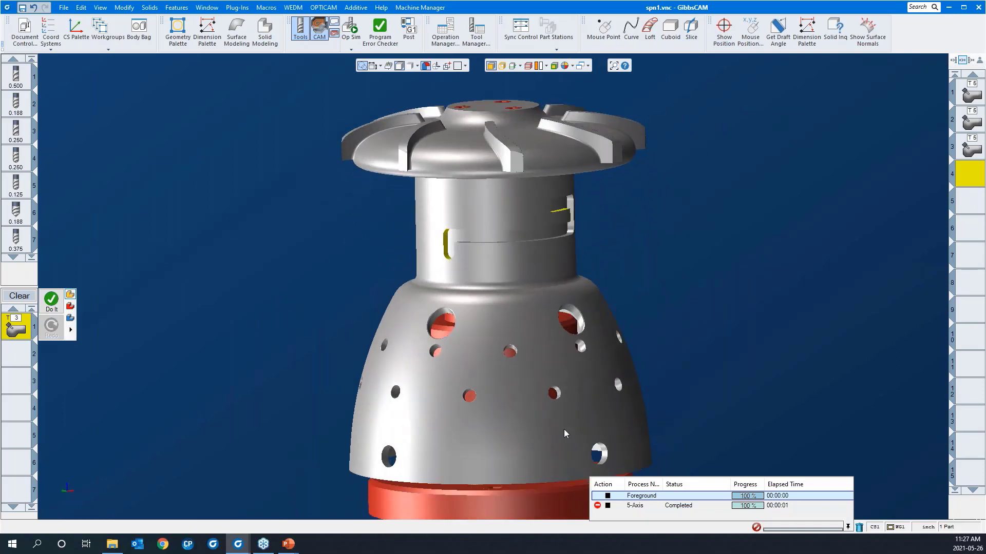
{"action": "double_click", "coordinate": [12, 330]}
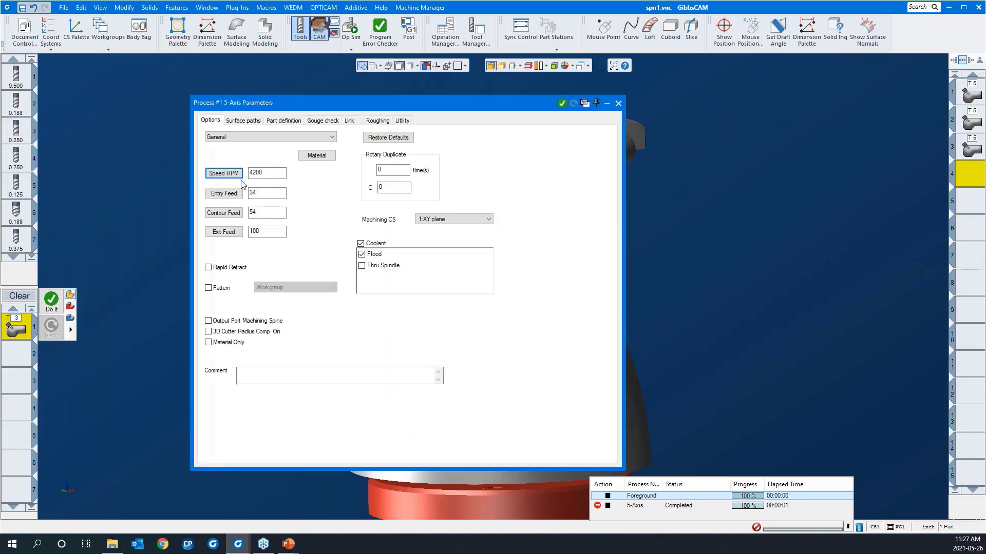
{"action": "left_click_drag", "start_coordinate": [254, 99], "coordinate": [146, 85]}
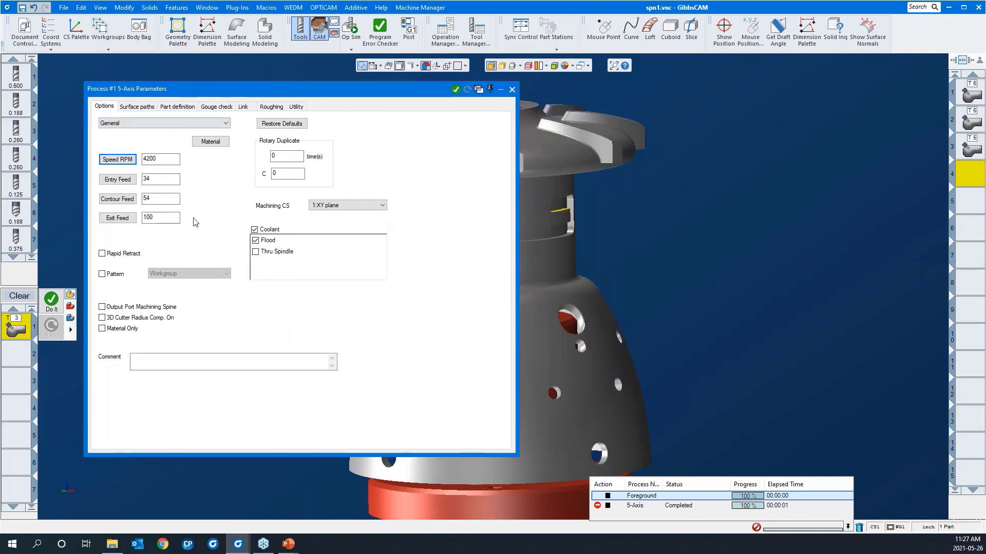
{"action": "left_click", "coordinate": [143, 109]}
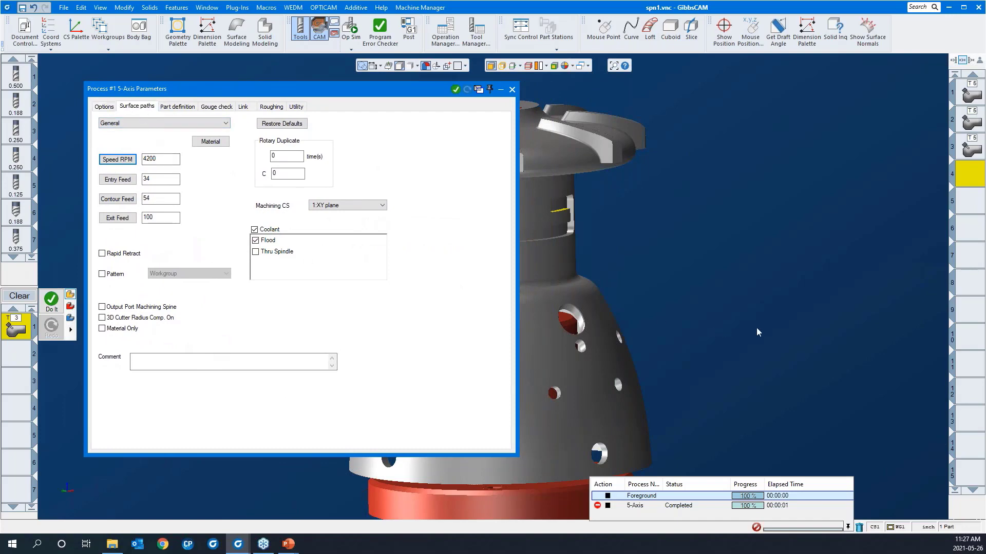
{"action": "middle_click_drag", "start_coordinate": [692, 285], "coordinate": [878, 292]}
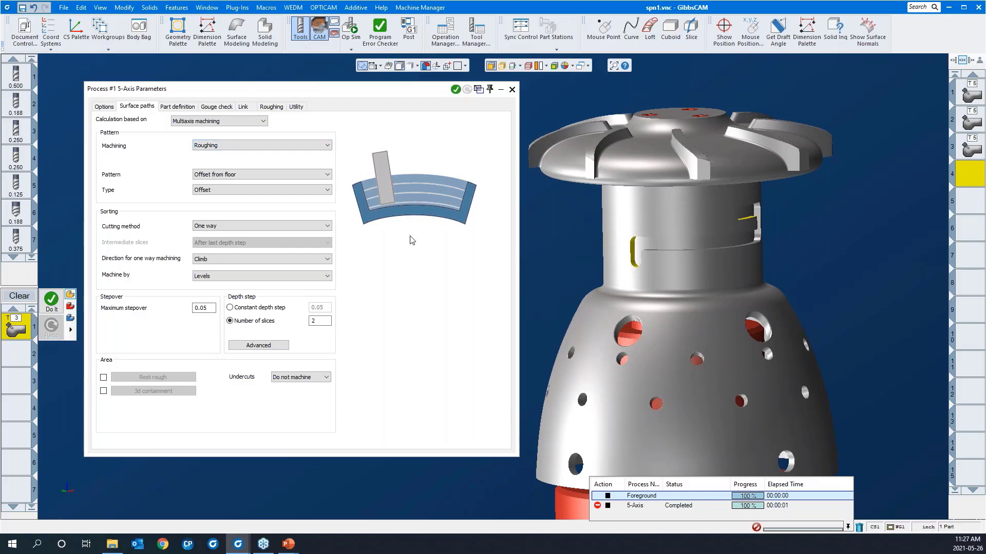
- Try the Adaptive type for the roughing pattern and set it back to Offset
{"action": "left_click", "coordinate": [310, 191]}
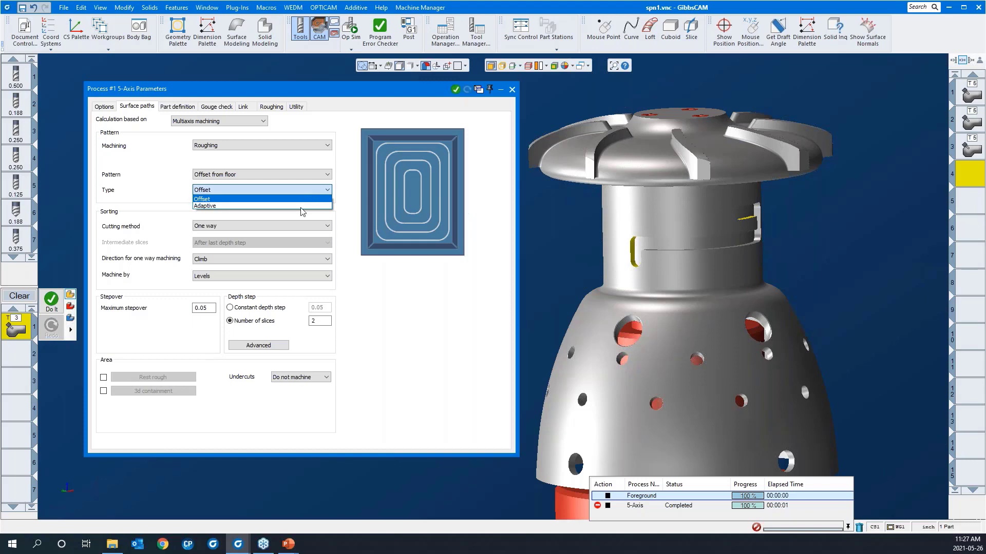
{"action": "left_click", "coordinate": [301, 206]}
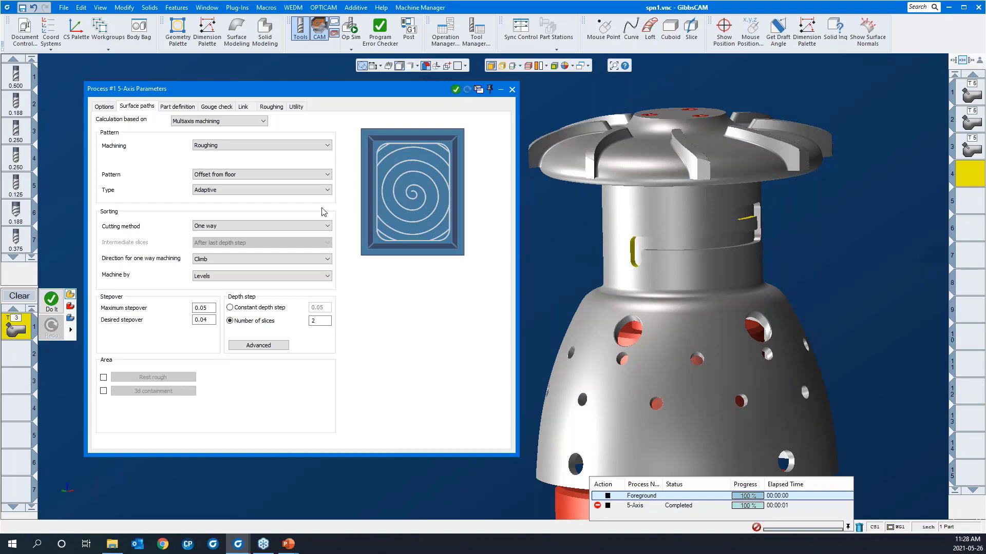
{"action": "left_click", "coordinate": [255, 191]}
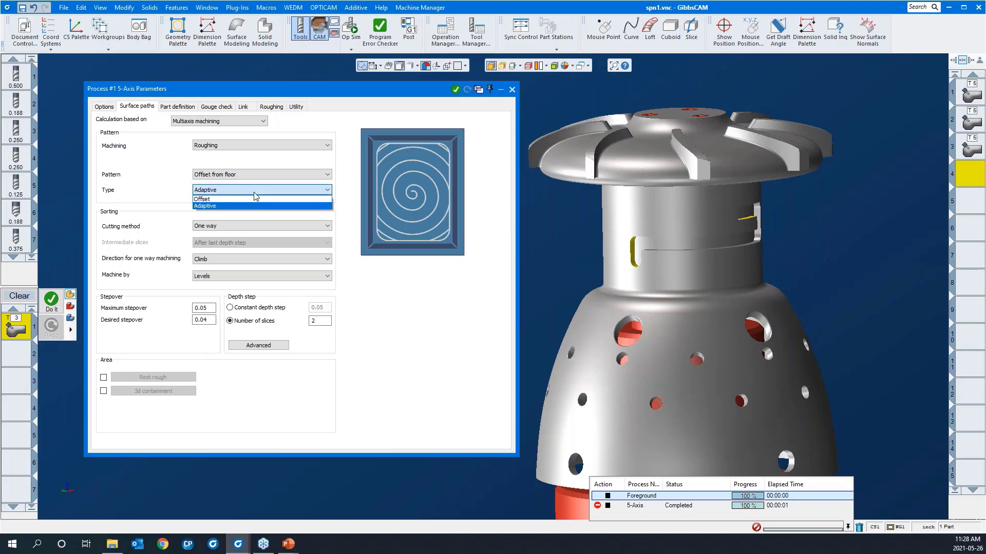
{"action": "left_click", "coordinate": [250, 200]}
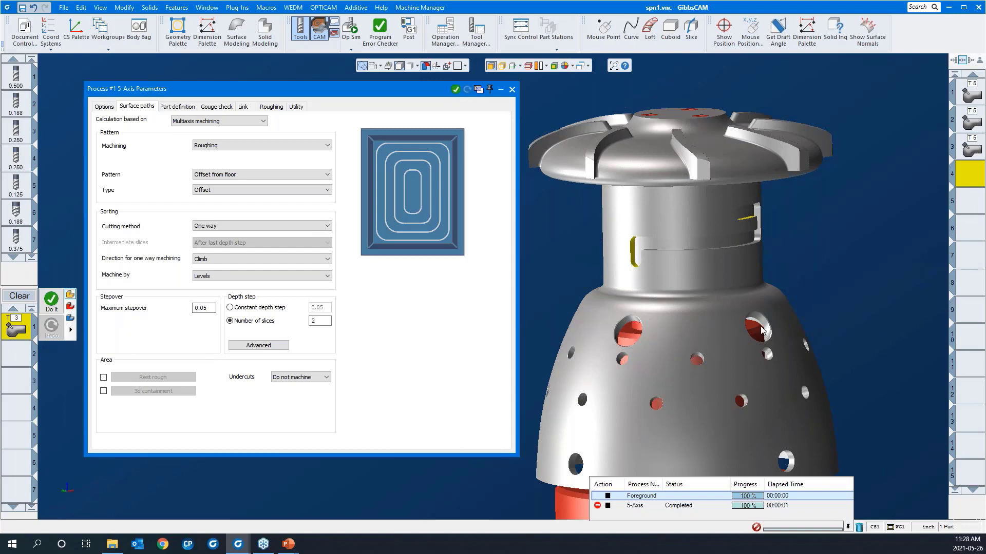
- Deselect the neck slot's side wall with the whole part in view
{"action": "scroll", "coordinate": [760, 328], "scroll_direction": "down", "scroll_amount": 3}
{"action": "middle_click_drag", "start_coordinate": [729, 278], "coordinate": [821, 260]}
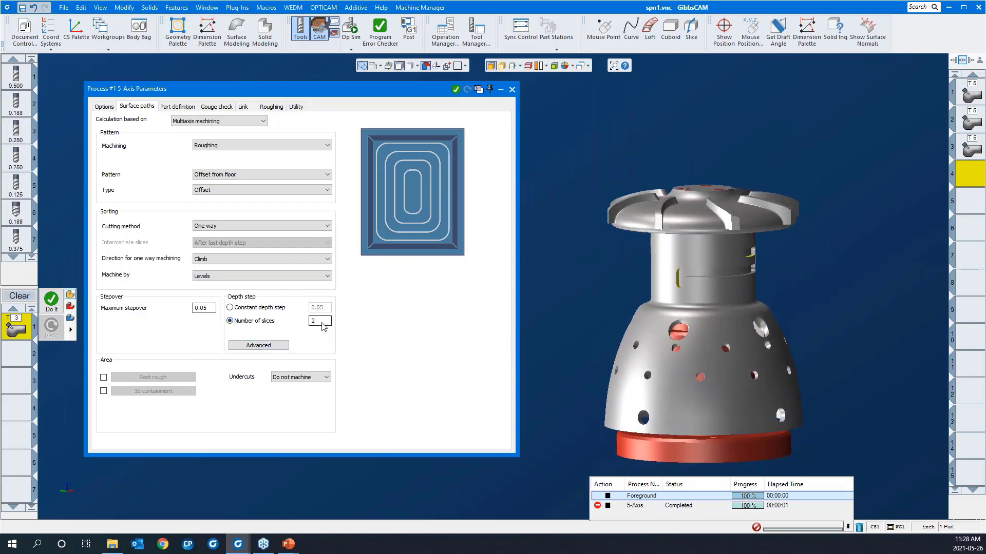
{"action": "left_click", "coordinate": [577, 304]}
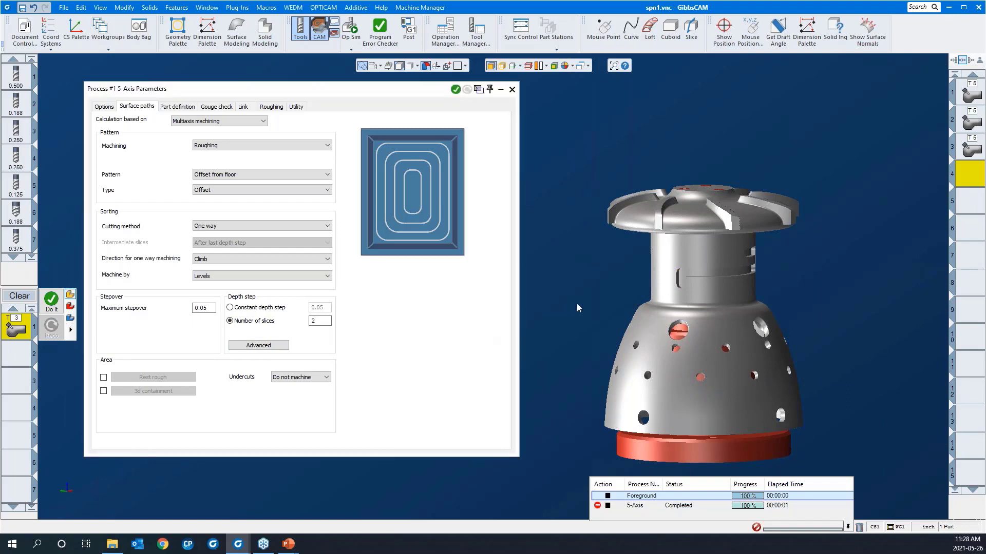
- Assign the neck's outer cylindrical face as the part surface of the multiaxis roughing process
{"action": "left_click", "coordinate": [176, 107]}
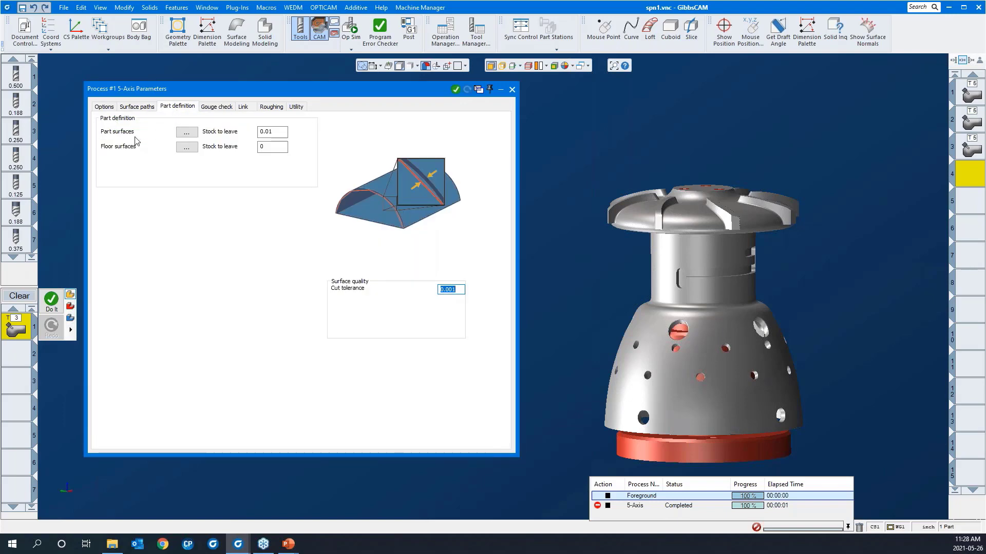
{"action": "left_click", "coordinate": [186, 132]}
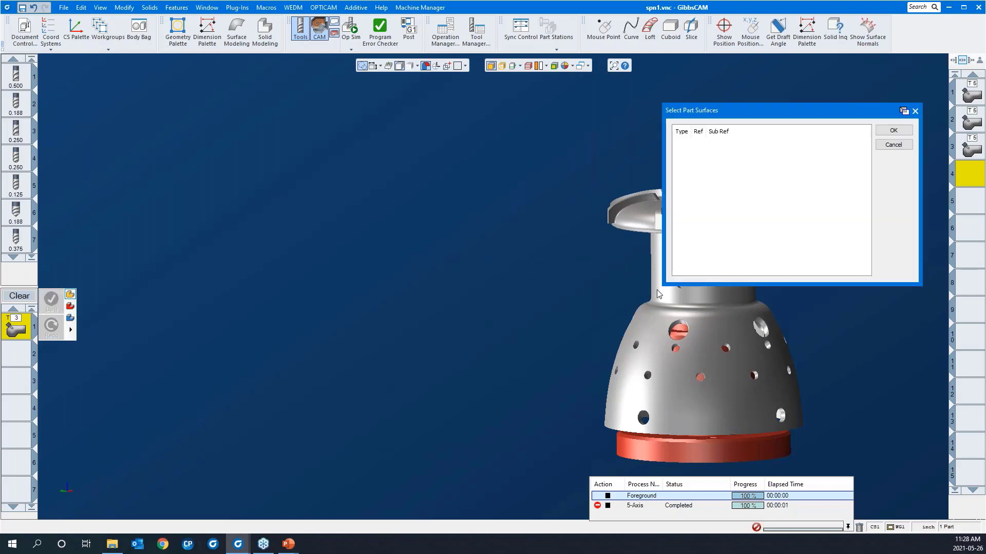
{"action": "left_click", "coordinate": [658, 294]}
{"action": "middle_click_drag", "start_coordinate": [543, 272], "coordinate": [359, 270]}
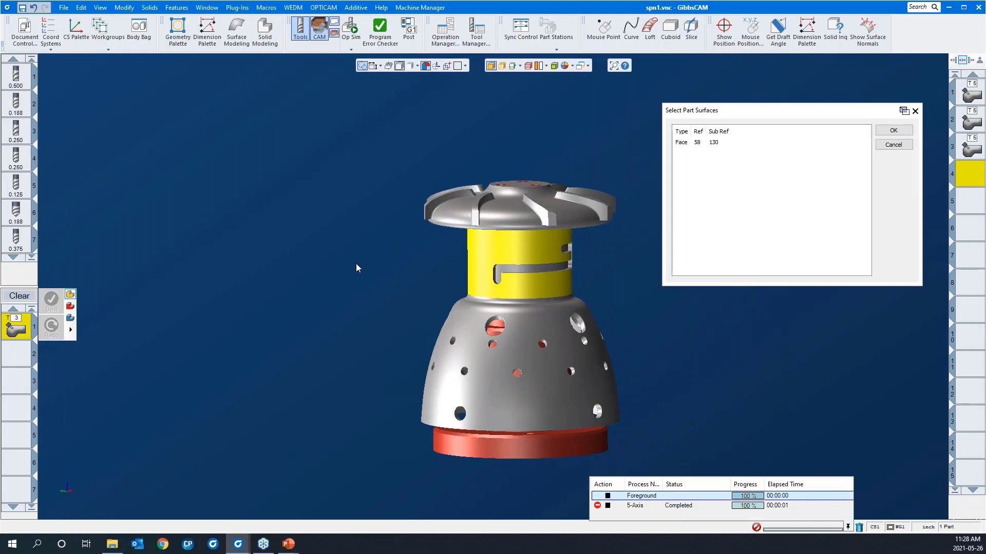
{"action": "left_click", "coordinate": [892, 131]}
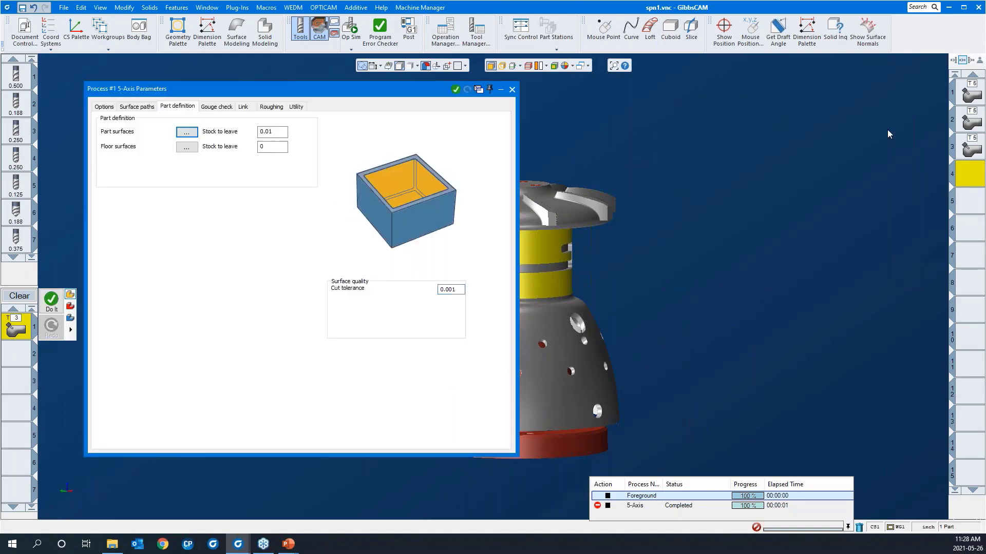
{"action": "left_click", "coordinate": [275, 135]}
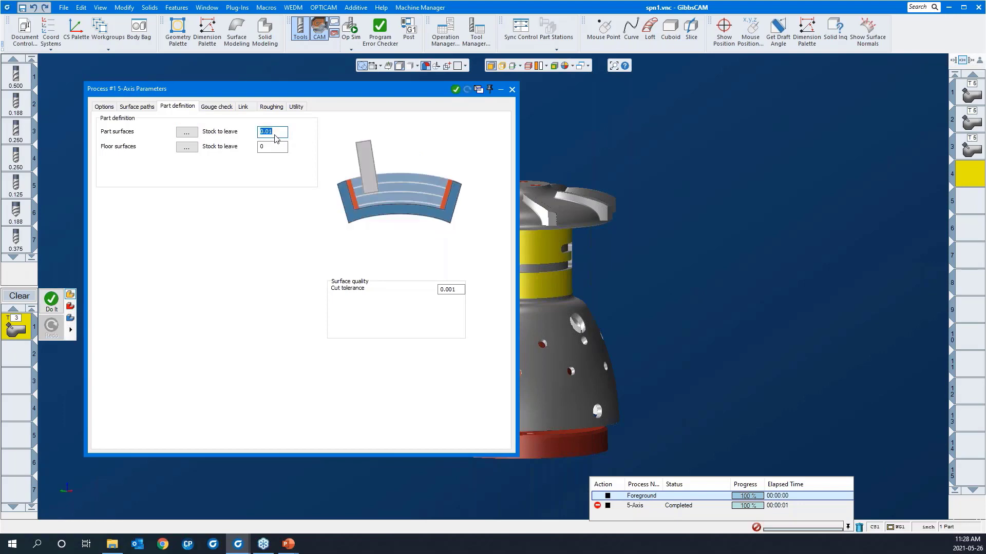
- Assign the floor face of the neck slot as the roughing process's floor surface
{"action": "middle_click_drag", "start_coordinate": [677, 267], "coordinate": [803, 249]}
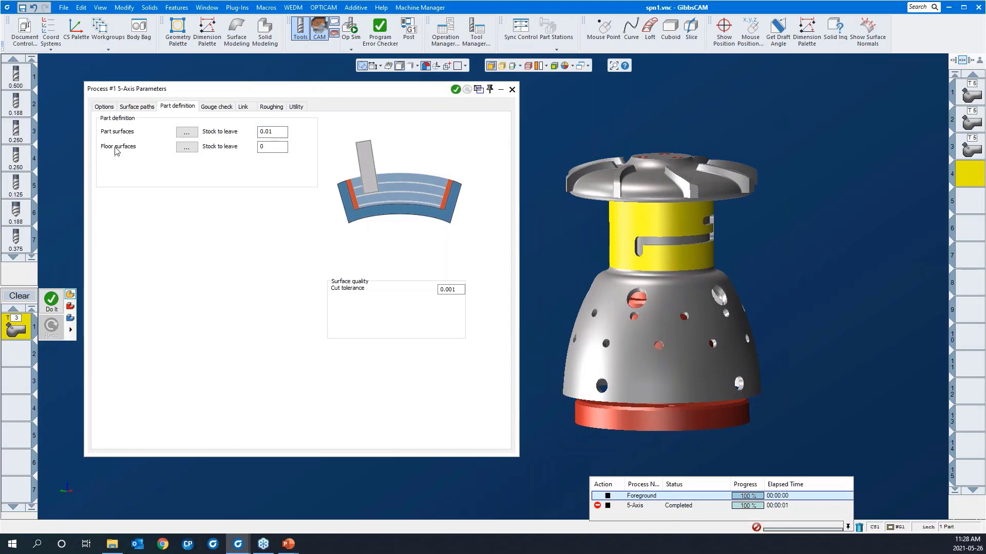
{"action": "left_click", "coordinate": [187, 147]}
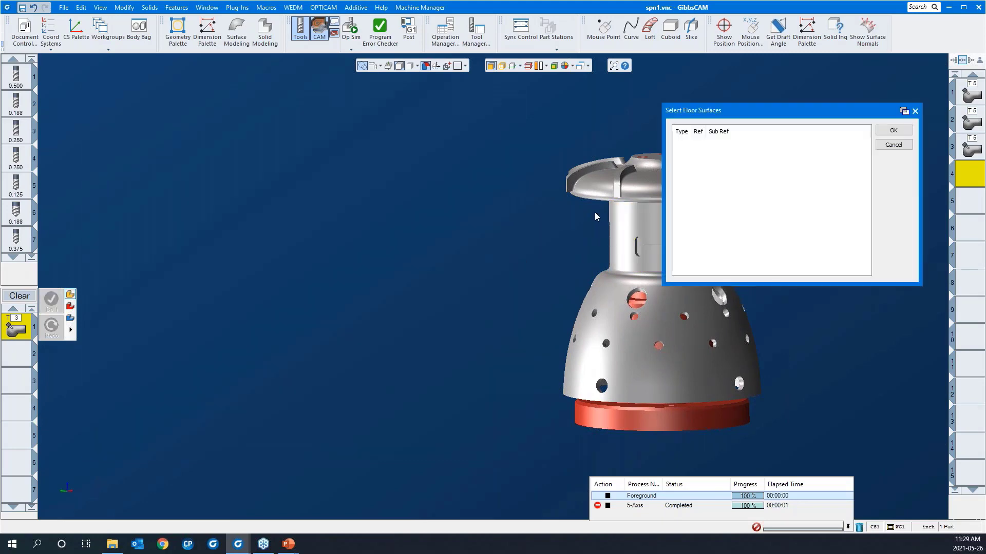
{"action": "left_click_drag", "start_coordinate": [723, 266], "coordinate": [723, 266]}
{"action": "left_click", "coordinate": [564, 299]}
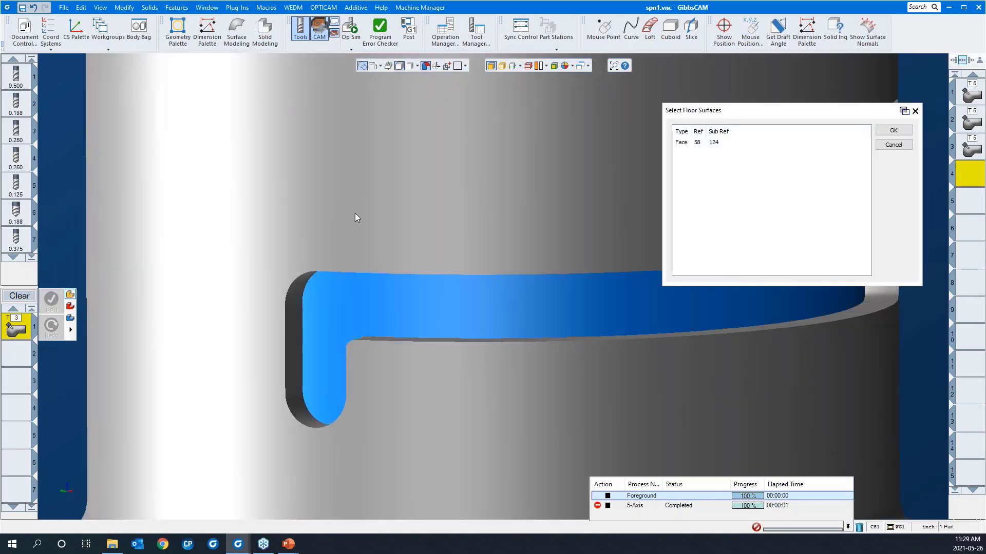
{"action": "scroll", "coordinate": [335, 208], "scroll_direction": "down", "scroll_amount": 3}
{"action": "scroll", "coordinate": [336, 208], "scroll_direction": "down", "scroll_amount": 4}
{"action": "middle_click_drag", "start_coordinate": [522, 261], "coordinate": [472, 262]}
{"action": "left_click", "coordinate": [893, 130]}
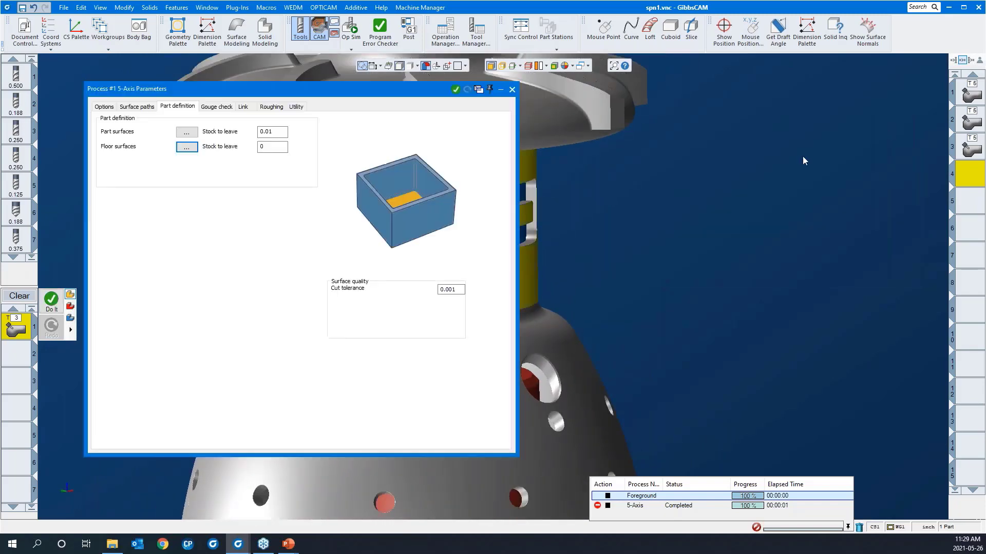
- Review the gouge check clearances, the entry and slice links, and the helical ramp angle and diameter settings
{"action": "left_click", "coordinate": [208, 109]}
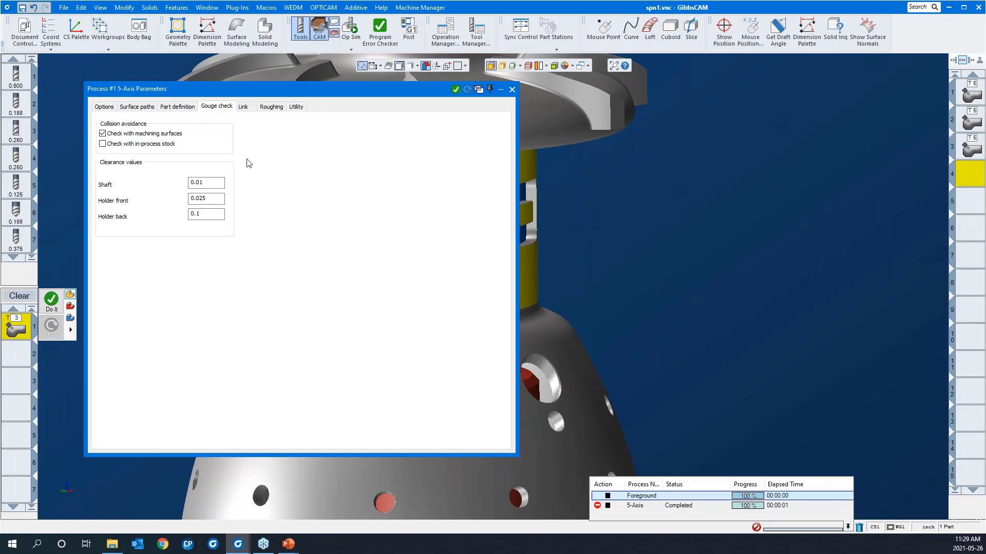
{"action": "left_click", "coordinate": [244, 109]}
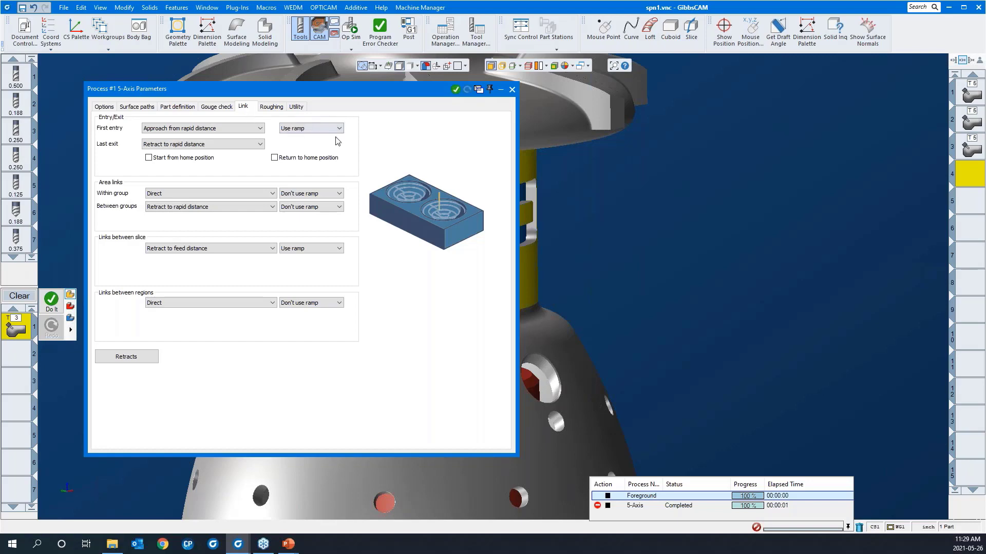
{"action": "middle_click_drag", "start_coordinate": [667, 266], "coordinate": [724, 247]}
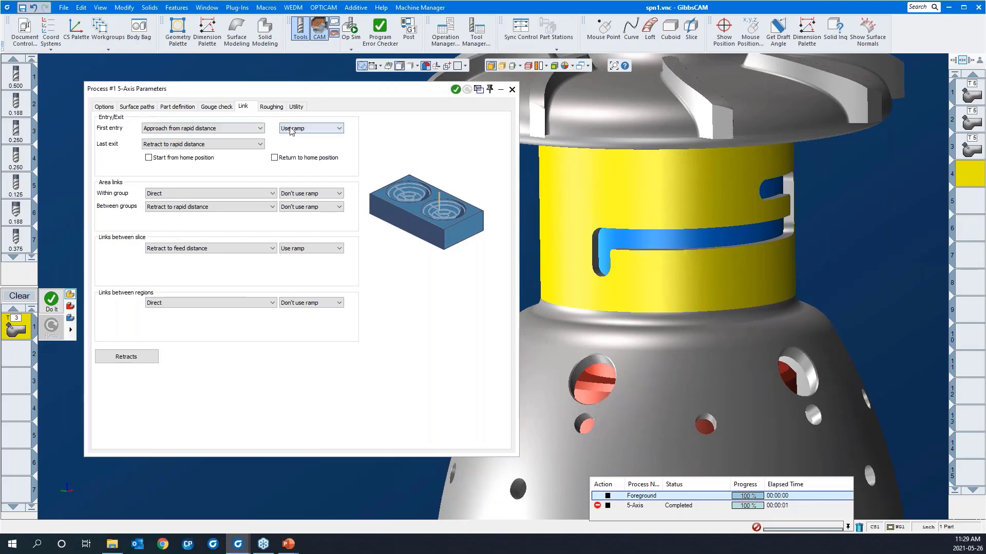
{"action": "left_click", "coordinate": [269, 107]}
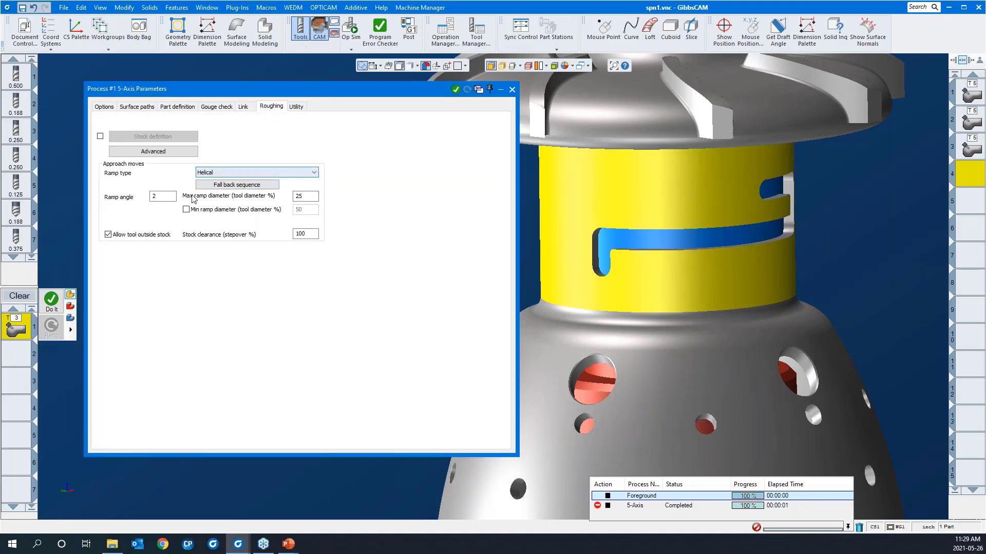
{"action": "left_click", "coordinate": [166, 199]}
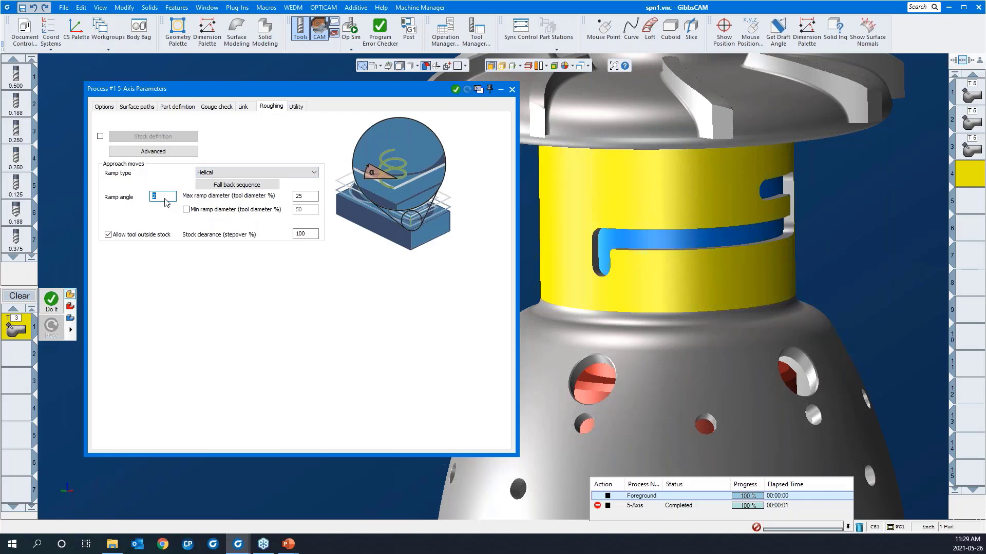
{"action": "left_click", "coordinate": [314, 197]}
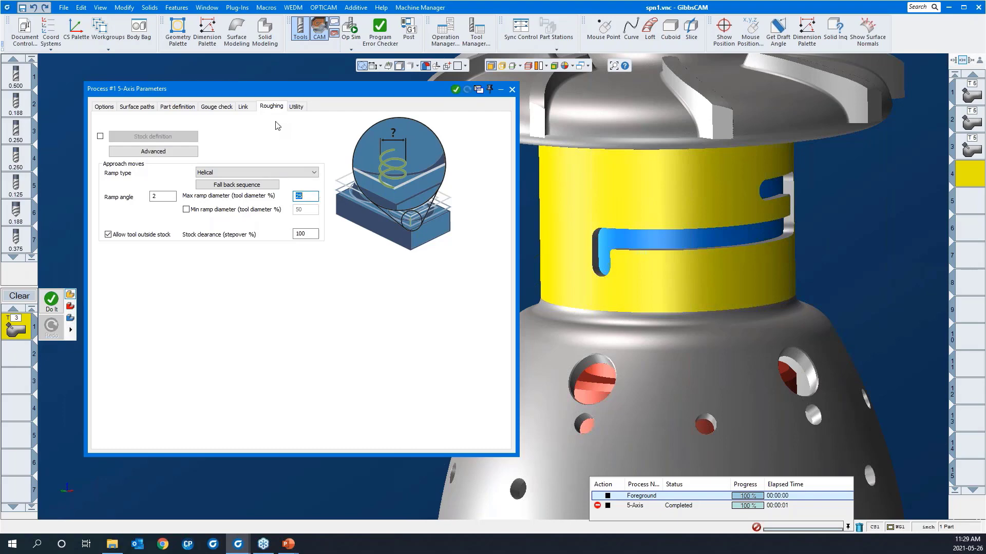
{"action": "left_click", "coordinate": [243, 109]}
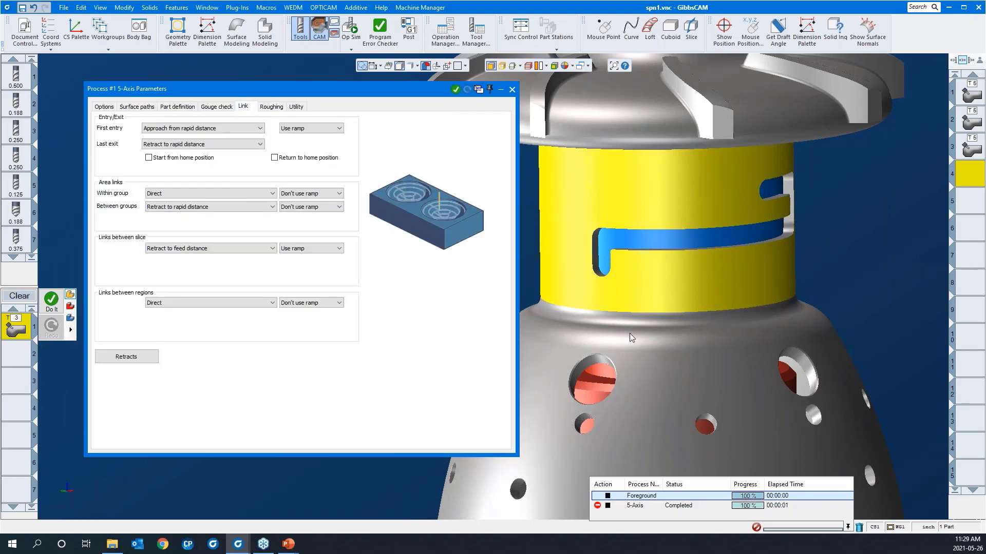
{"action": "middle_click_drag", "start_coordinate": [629, 334], "coordinate": [742, 250]}
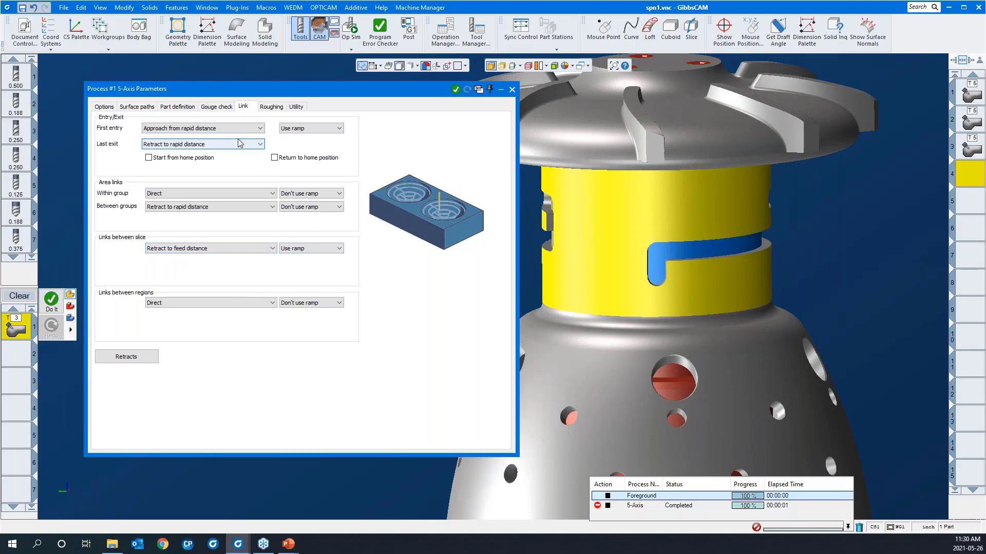
- Generate the multiaxis roughing toolpath for the neck slot
{"action": "left_click", "coordinate": [243, 91]}
{"action": "left_click", "coordinate": [238, 210]}
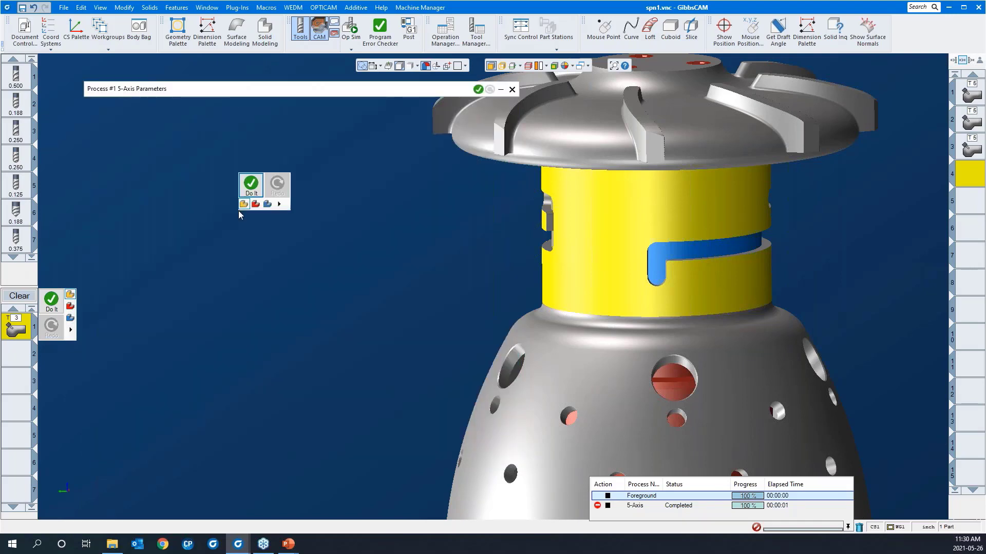
{"action": "left_click", "coordinate": [251, 187]}
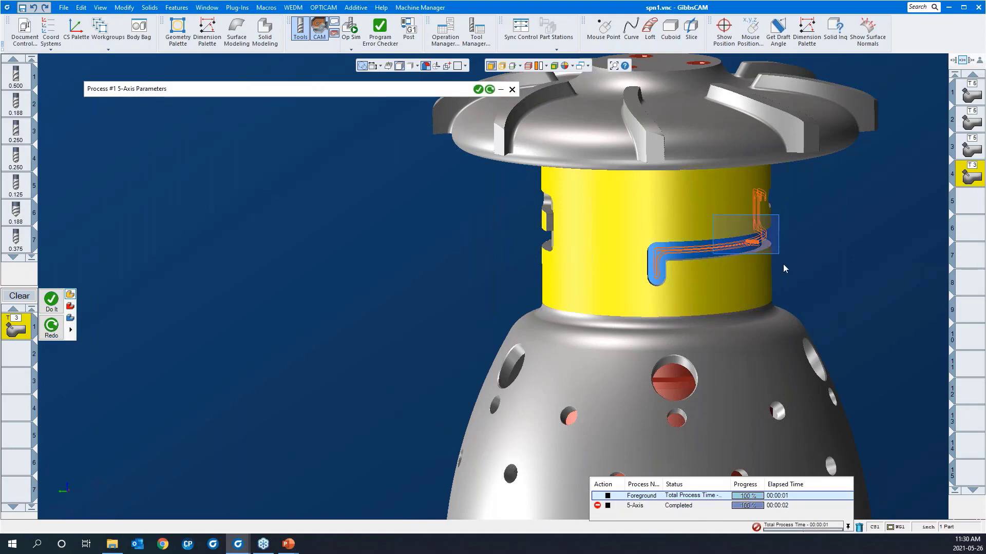
{"action": "scroll", "coordinate": [786, 277], "scroll_direction": "up", "scroll_amount": 6}
{"action": "middle_click_drag", "start_coordinate": [812, 247], "coordinate": [632, 340]}
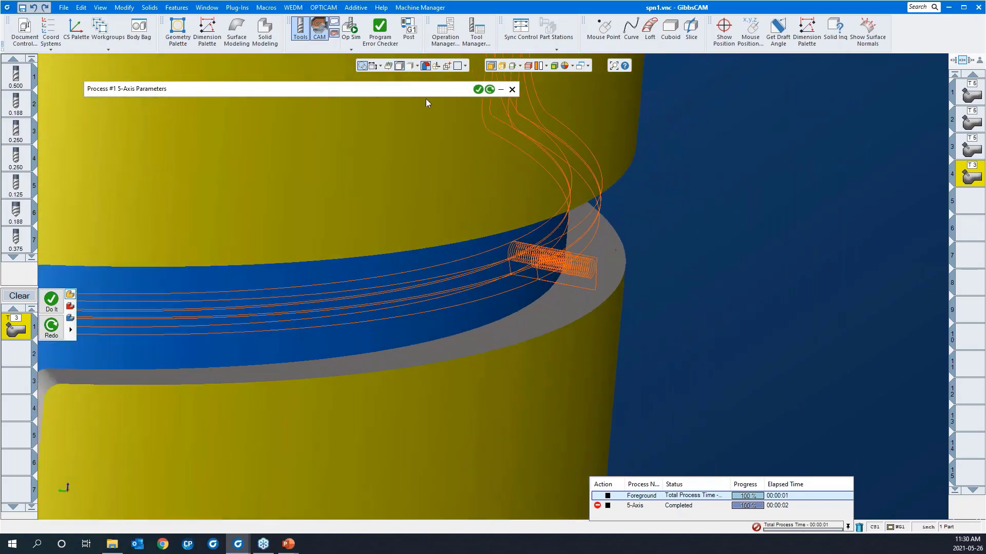
- Check the rapid and feed distances in the link retract settings, then close the process parameters
{"action": "left_click", "coordinate": [414, 90]}
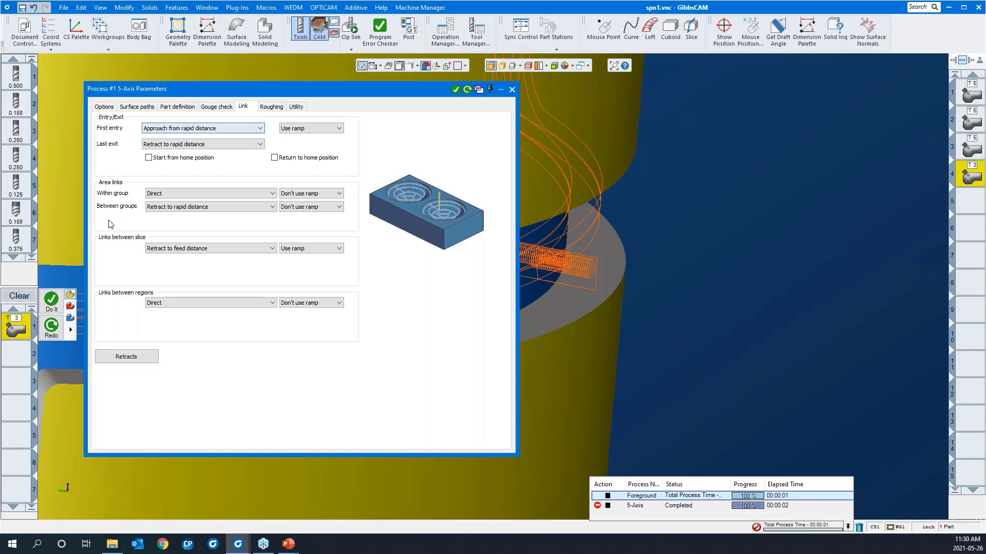
{"action": "left_click", "coordinate": [134, 358]}
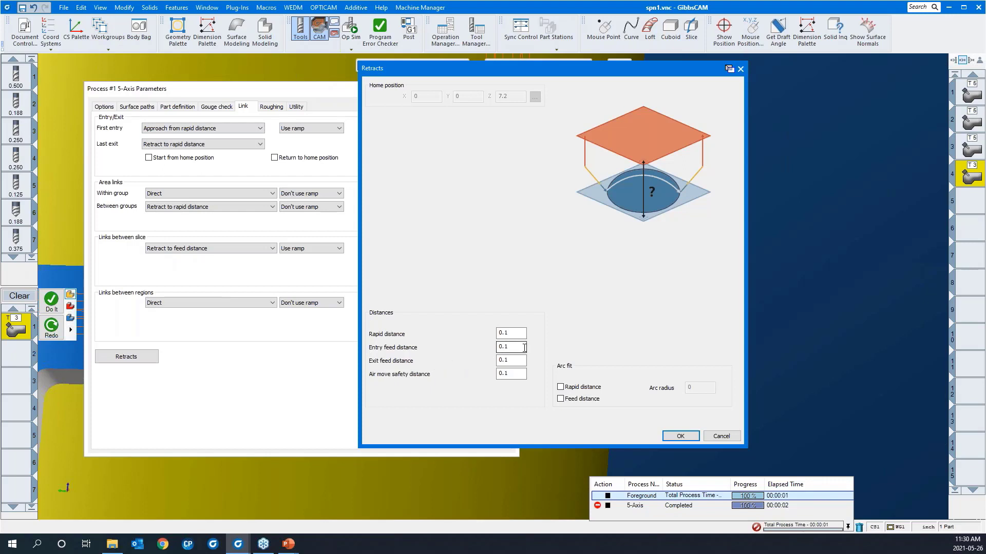
{"action": "left_click_drag", "start_coordinate": [514, 346], "coordinate": [499, 346]}
{"action": "left_click", "coordinate": [685, 435]}
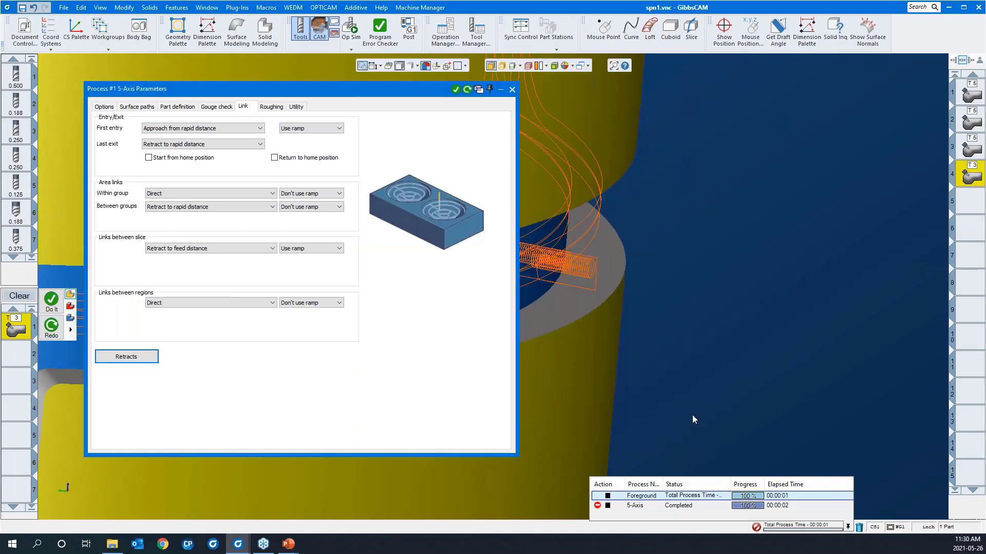
{"action": "left_click", "coordinate": [511, 90]}
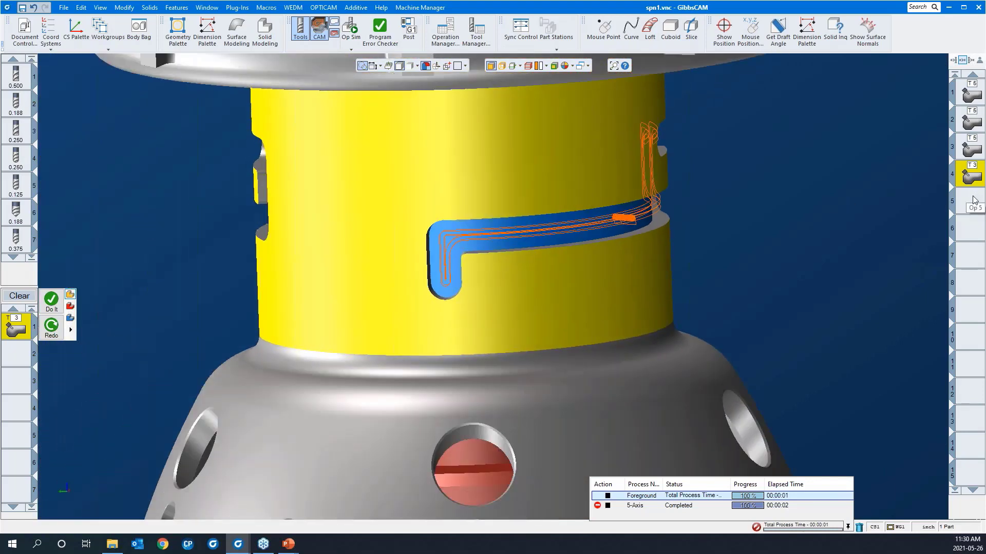
- Clear the process list with empty operation position 5 selected and load the saved process list "swarf 4AS slot"
{"action": "left_click", "coordinate": [973, 201]}
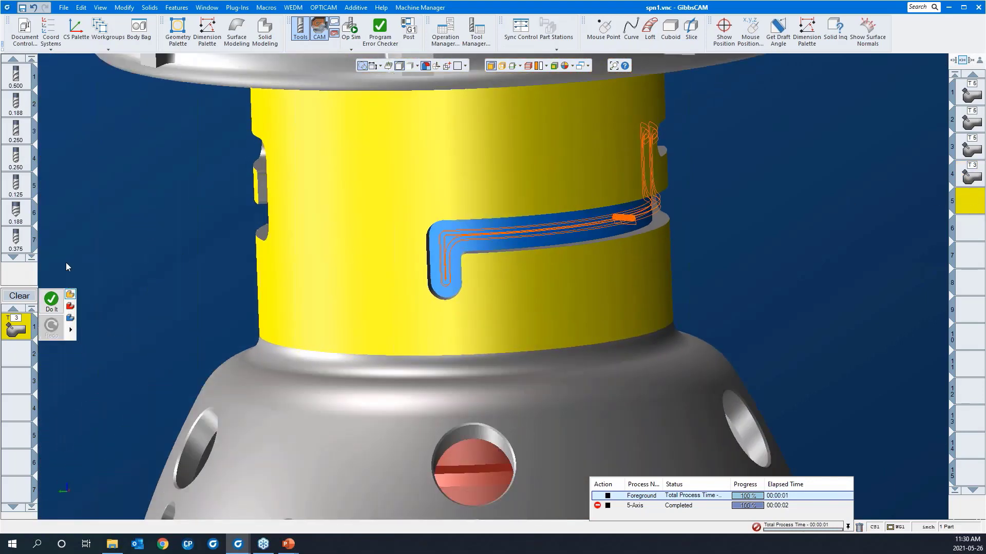
{"action": "left_click", "coordinate": [20, 297]}
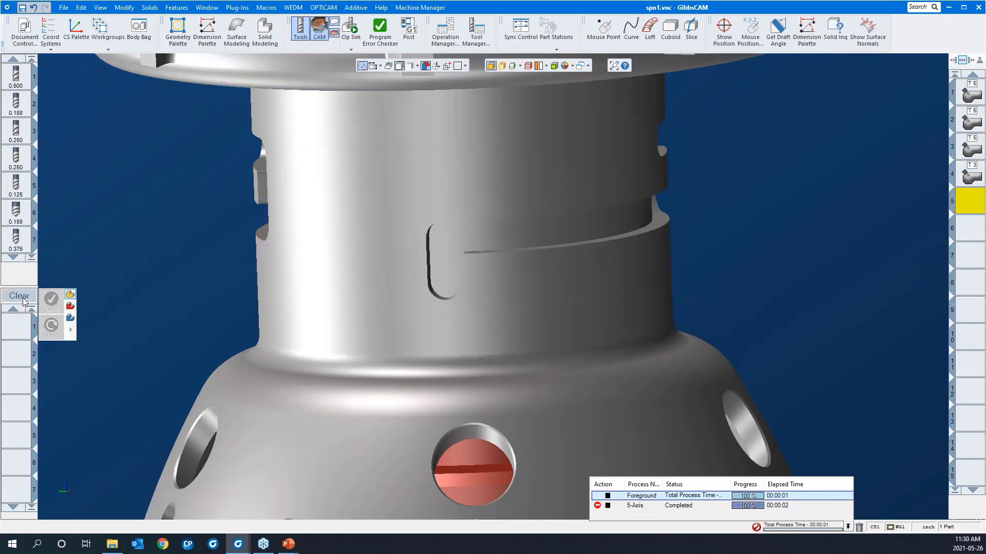
{"action": "right_click", "coordinate": [10, 329]}
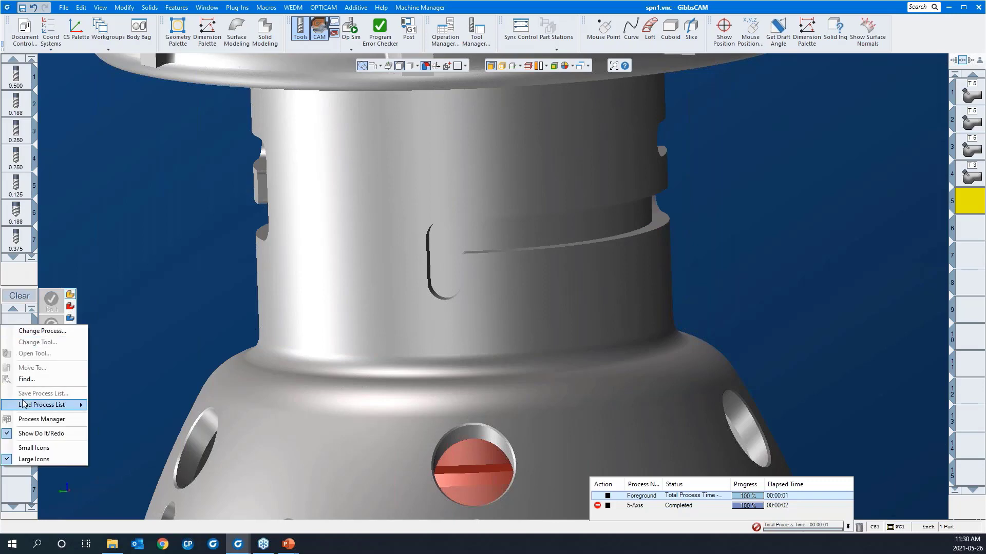
{"action": "mouse_move", "coordinate": [23, 404]}
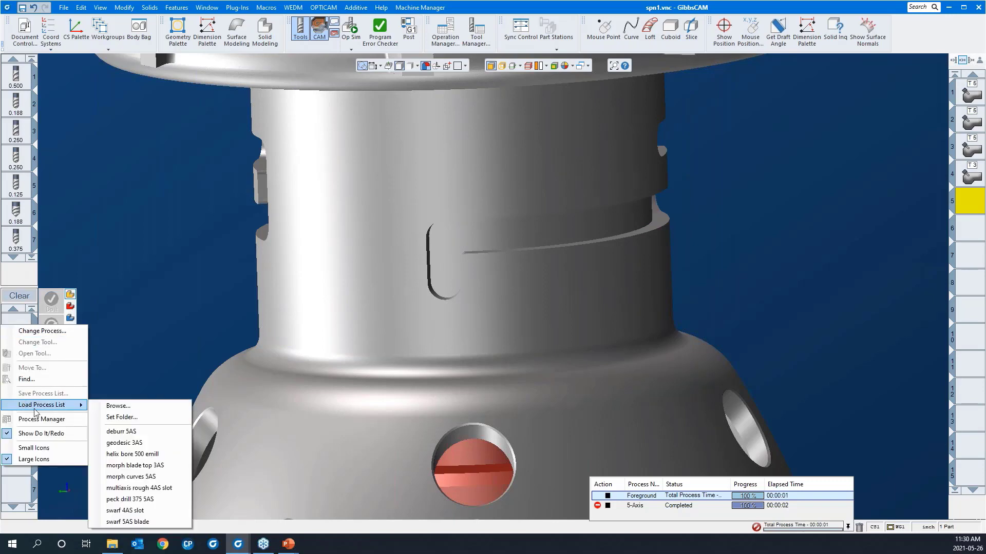
{"action": "left_click", "coordinate": [152, 513]}
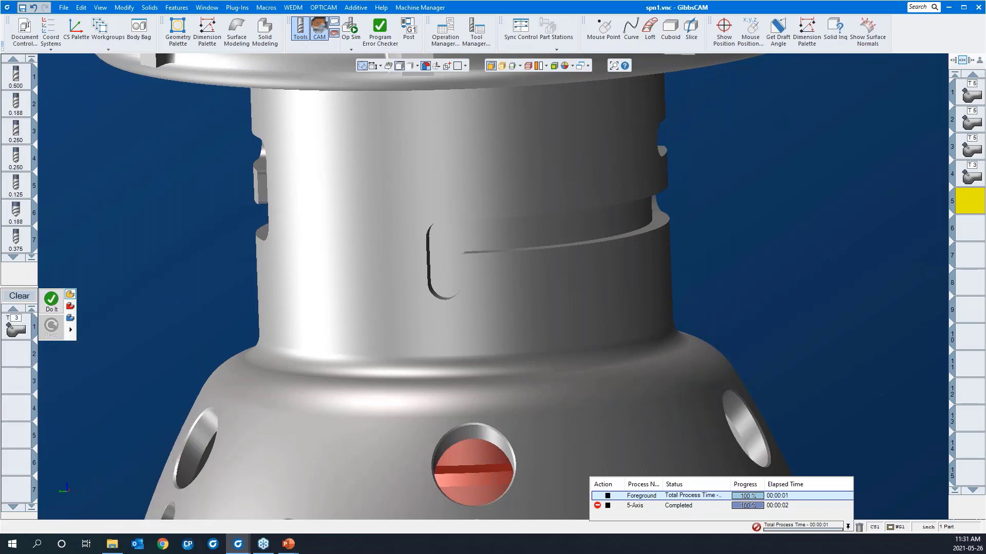
- Open the loaded swarf process and assign the neck slot's wall face and its tangent faces as the swarf surfaces
{"action": "left_click", "coordinate": [15, 330]}
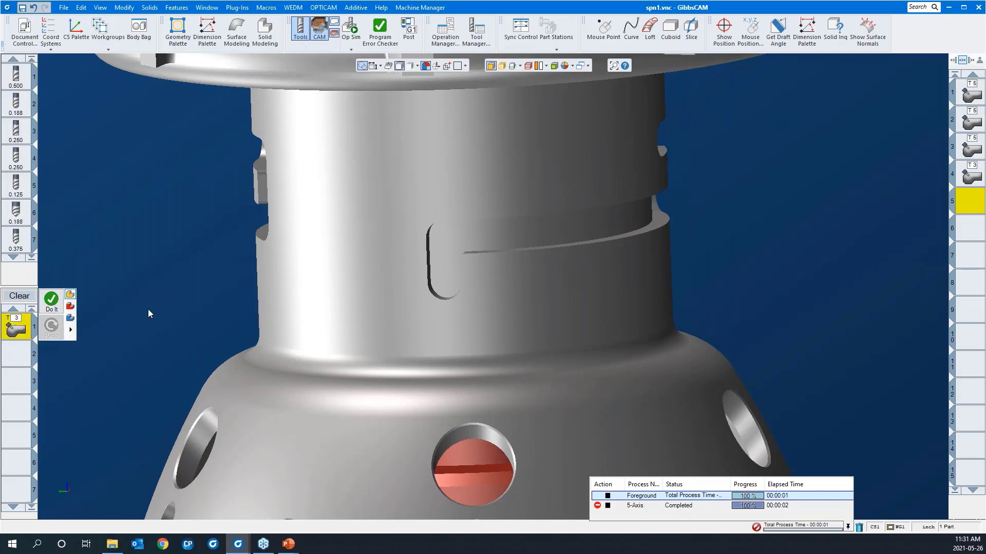
{"action": "double_click", "coordinate": [15, 330]}
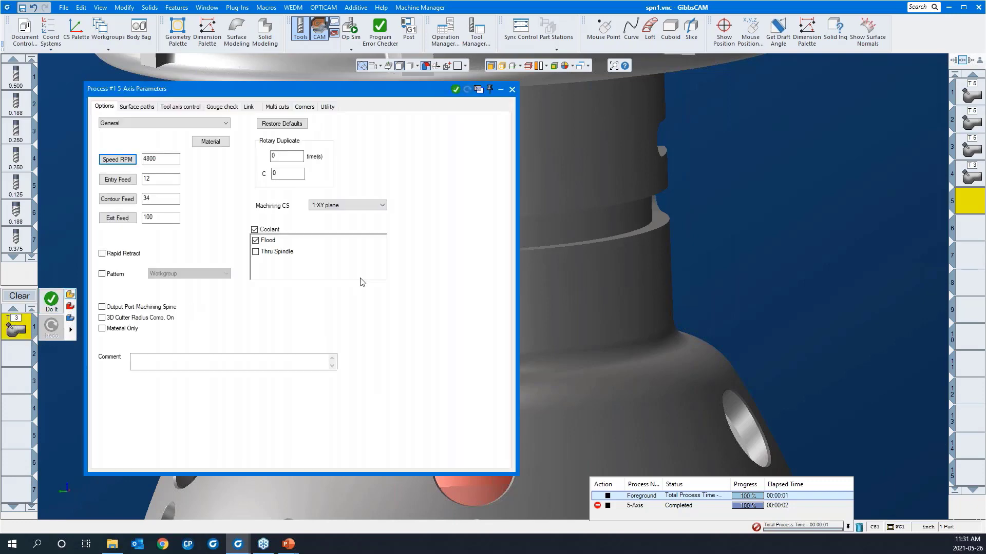
{"action": "left_click", "coordinate": [145, 107]}
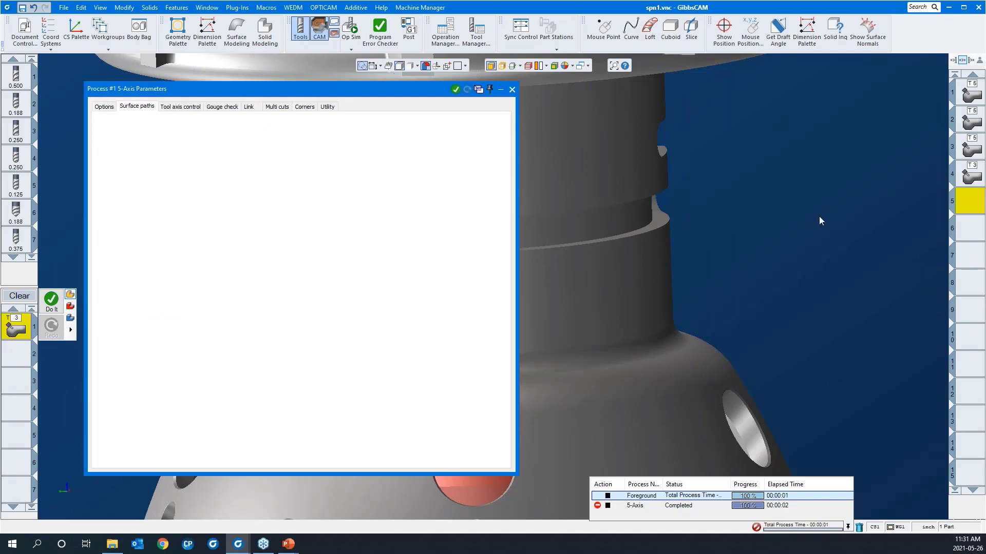
{"action": "middle_click_drag", "start_coordinate": [817, 214], "coordinate": [925, 215]}
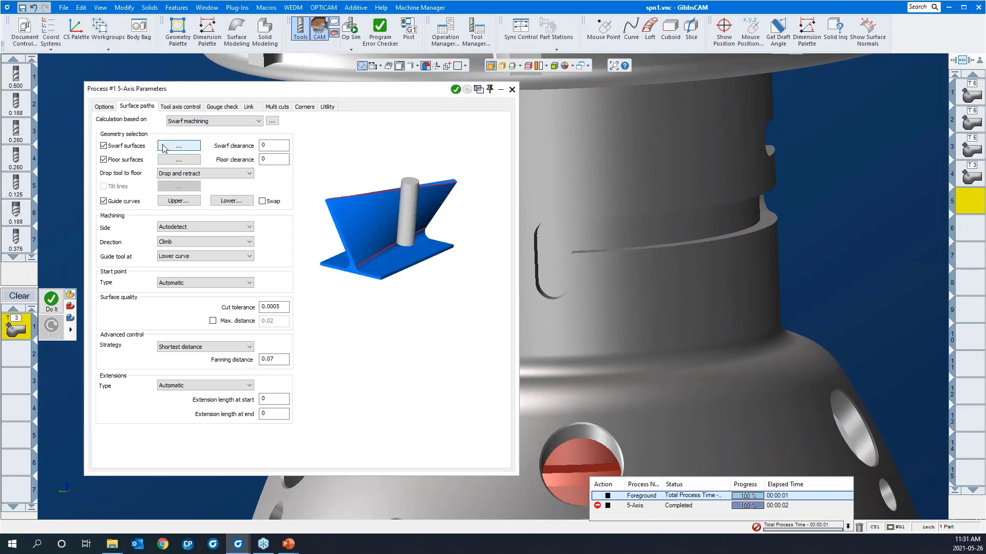
{"action": "left_click", "coordinate": [178, 147]}
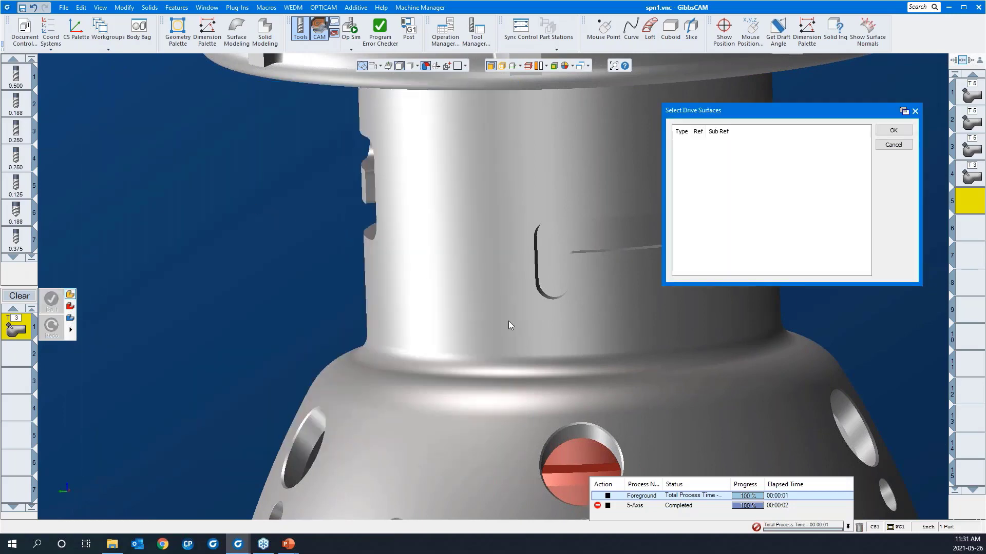
{"action": "middle_click_drag", "start_coordinate": [563, 327], "coordinate": [522, 128]}
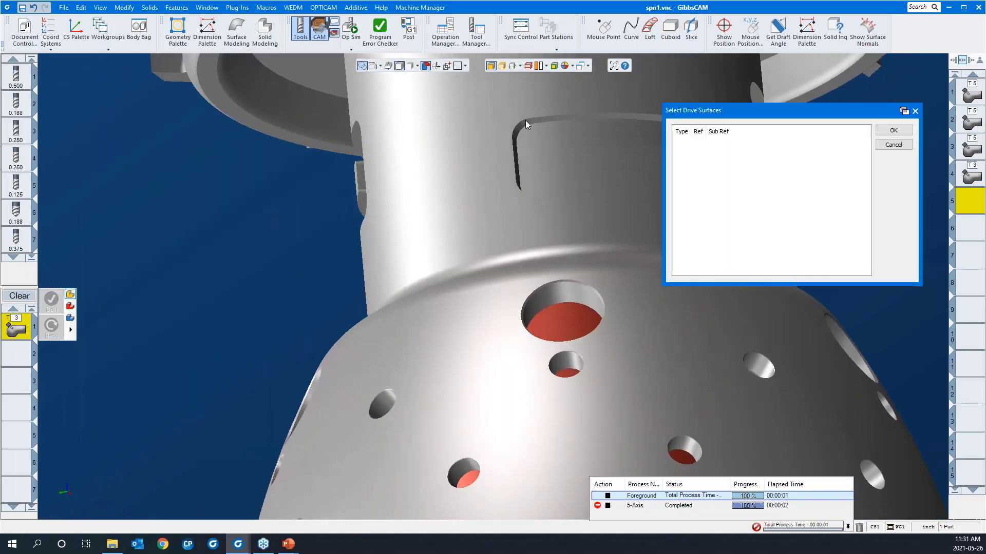
{"action": "left_click", "coordinate": [527, 121]}
{"action": "right_click", "coordinate": [527, 121]}
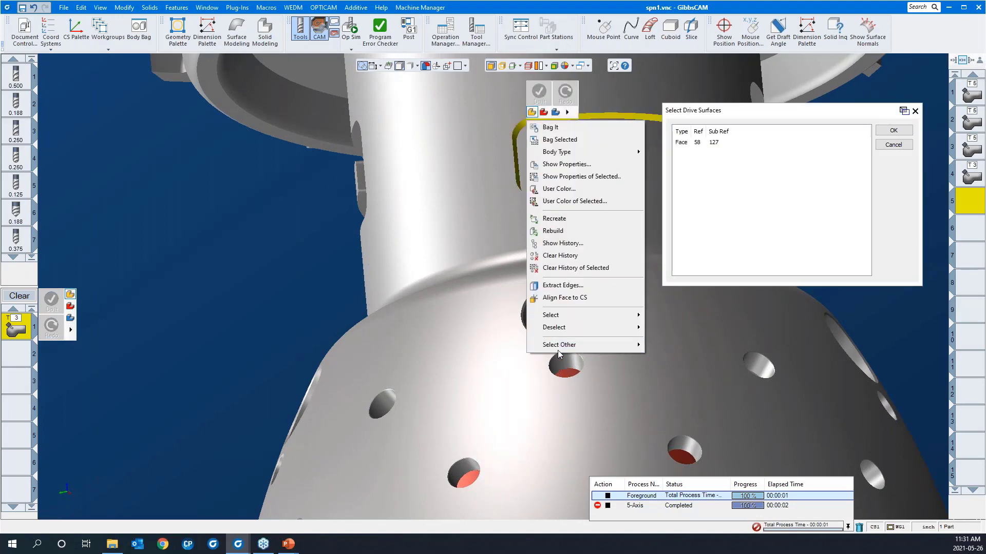
{"action": "mouse_move", "coordinate": [560, 318]}
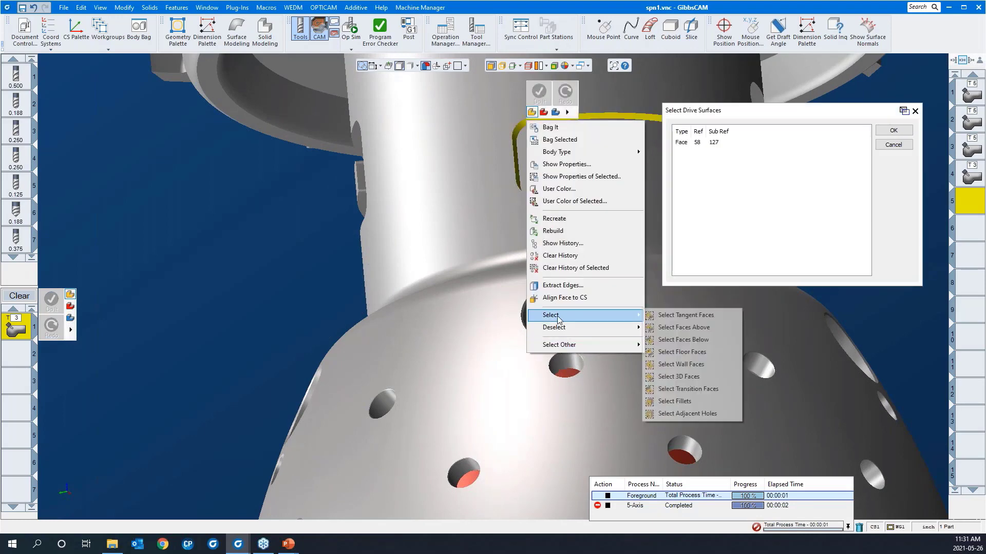
{"action": "left_click", "coordinate": [664, 322]}
{"action": "middle_click_drag", "start_coordinate": [561, 149], "coordinate": [603, 380]}
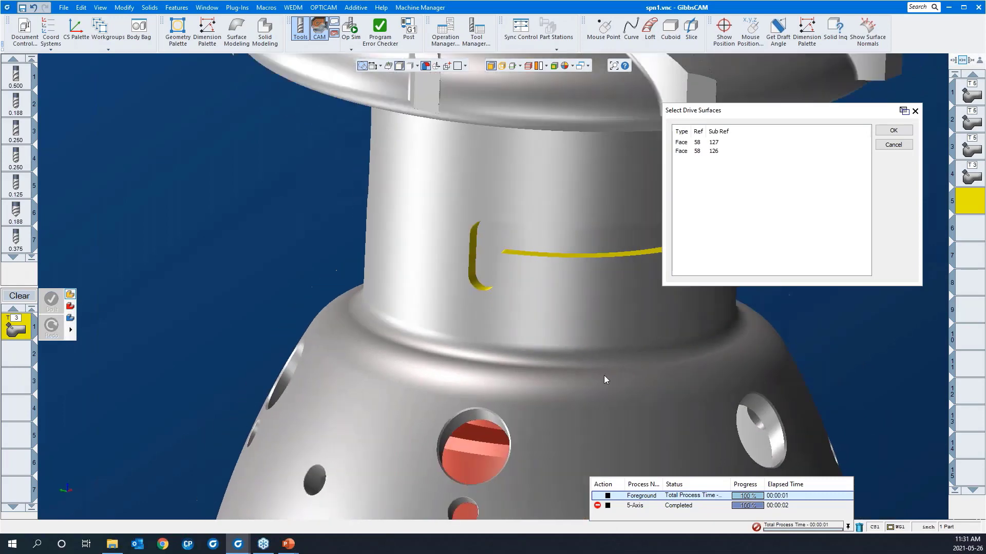
{"action": "left_click", "coordinate": [893, 131]}
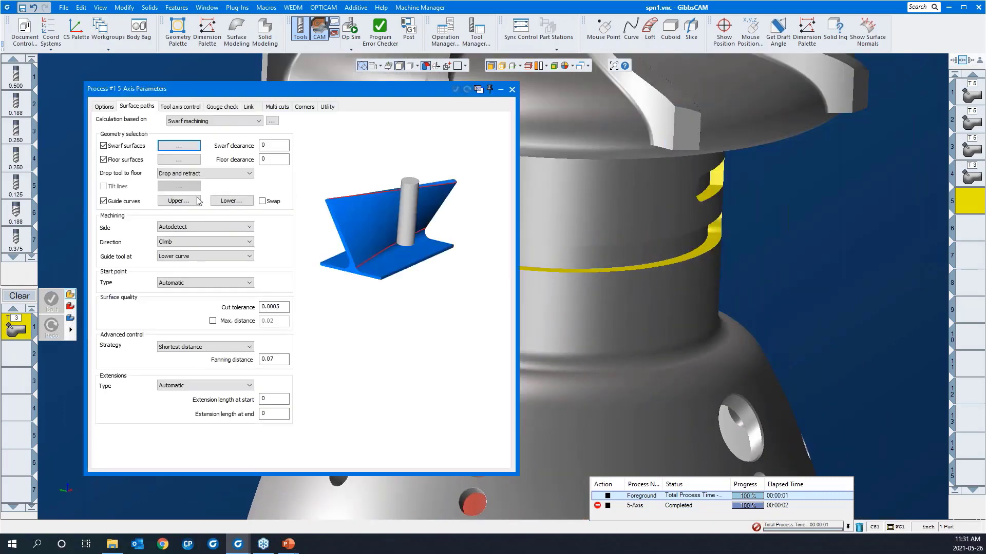
- Assign the neck slot's floor face as the swarf floor surface
{"action": "left_click", "coordinate": [171, 161]}
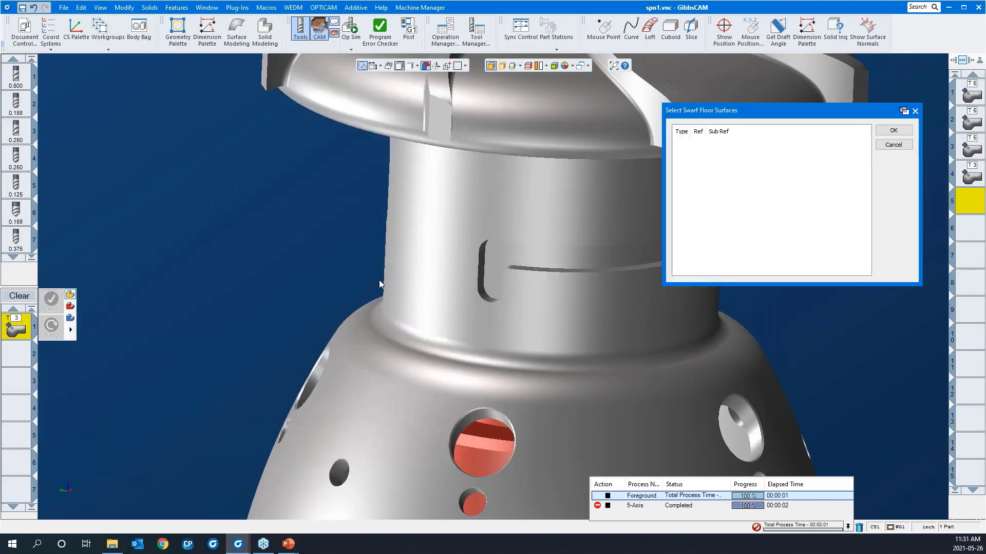
{"action": "left_click", "coordinate": [497, 267]}
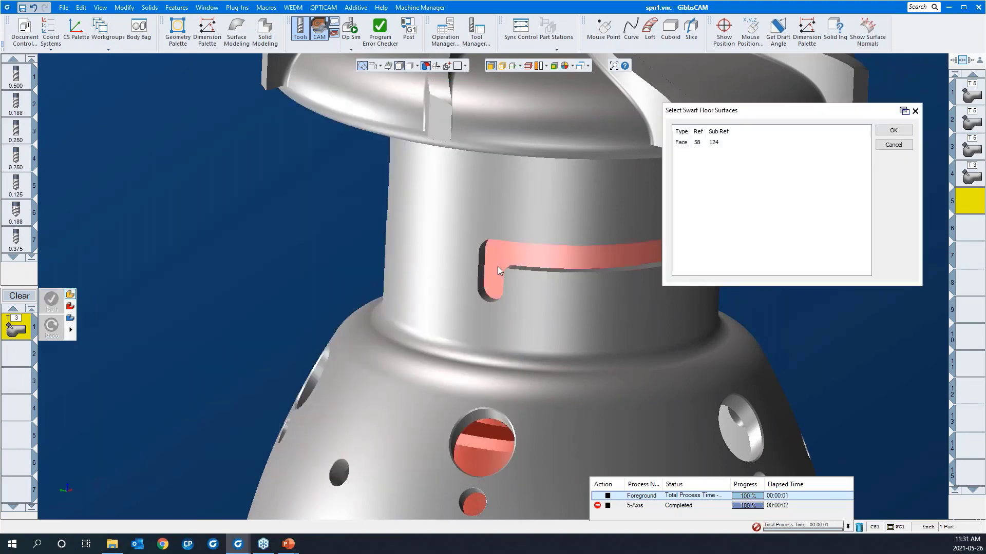
{"action": "left_click", "coordinate": [895, 131]}
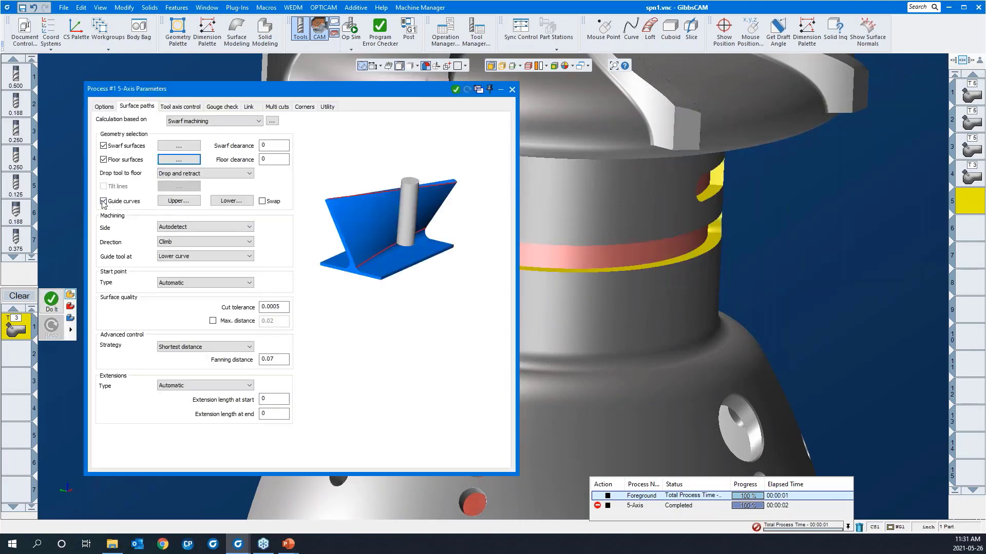
- Display the solid's edges and assign the slot's outer edge loop as the upper guide curve
{"action": "middle_click_drag", "start_coordinate": [612, 362], "coordinate": [661, 362]}
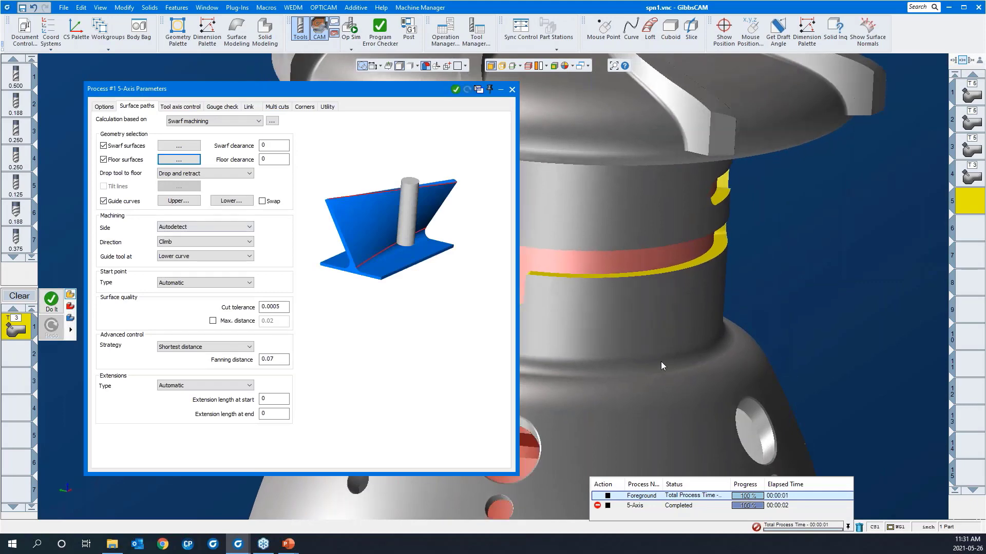
{"action": "left_click", "coordinate": [503, 66]}
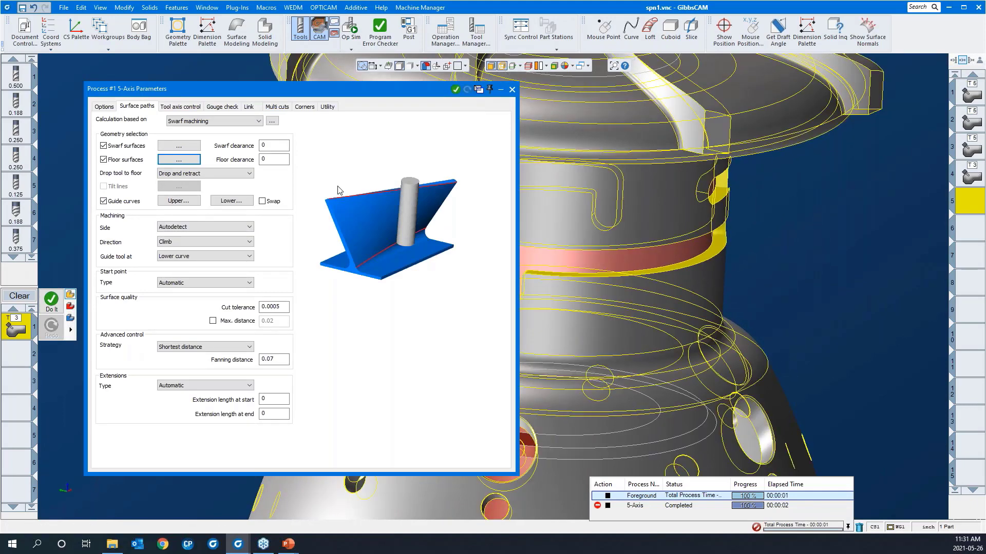
{"action": "left_click", "coordinate": [178, 201]}
{"action": "left_click", "coordinate": [592, 276]}
{"action": "scroll", "coordinate": [221, 356], "scroll_direction": "down", "scroll_amount": 3}
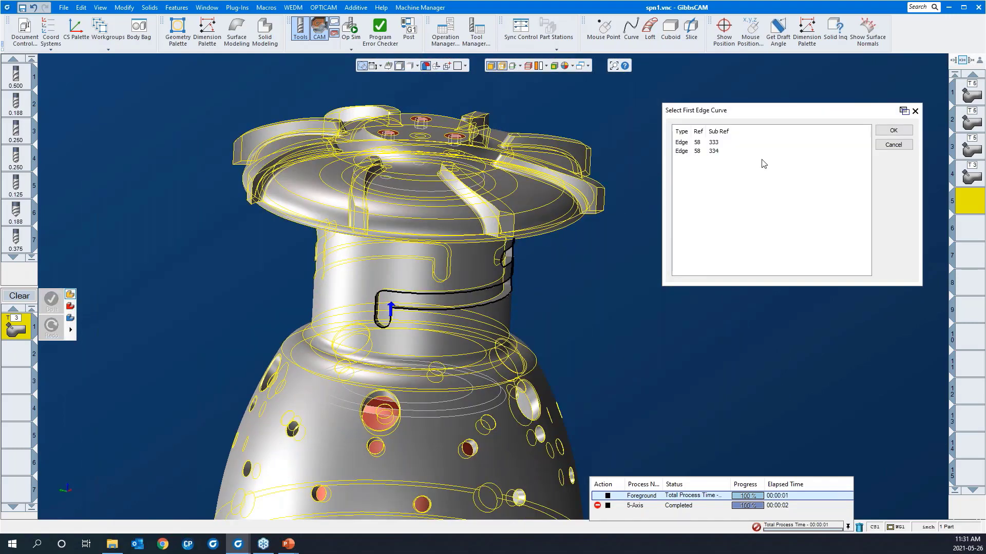
{"action": "left_click", "coordinate": [894, 131]}
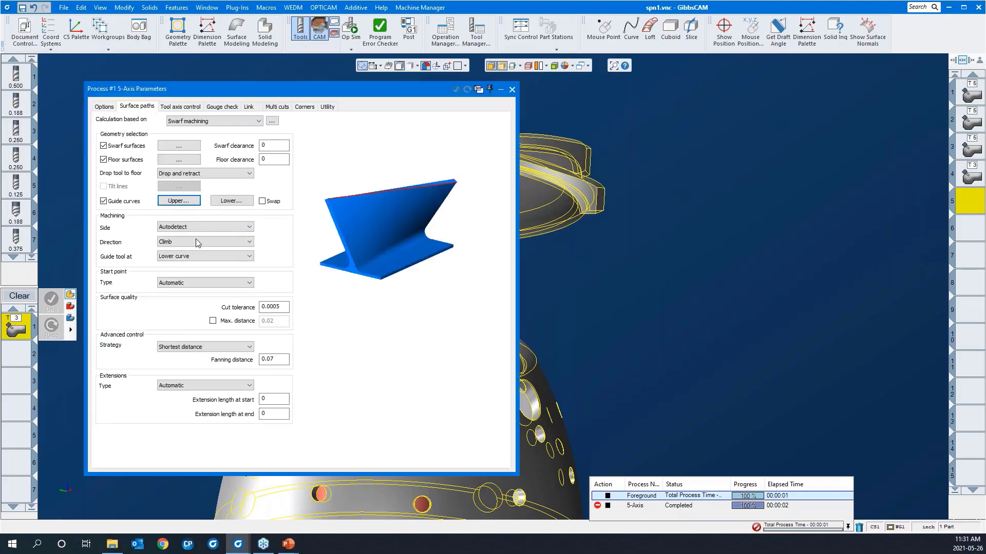
- Assign the slot's inner edge loop at the floor as the lower guide curve
{"action": "left_click", "coordinate": [230, 201]}
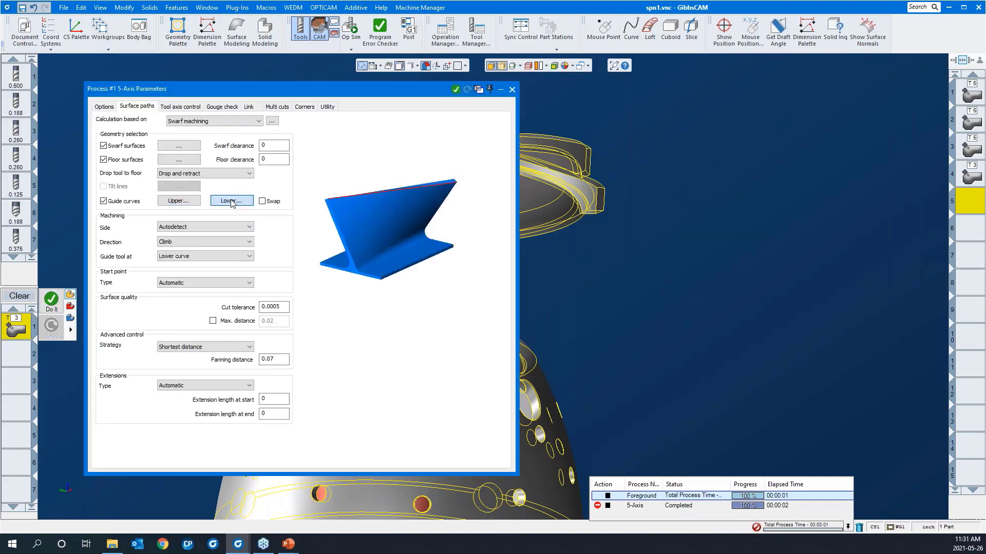
{"action": "left_click_drag", "start_coordinate": [403, 242], "coordinate": [539, 328]}
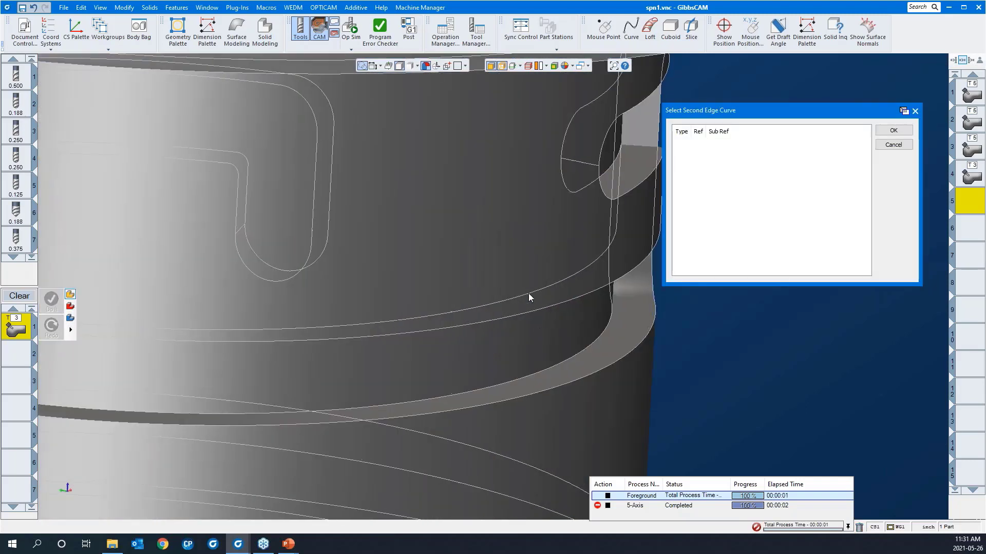
{"action": "left_click", "coordinate": [528, 292]}
{"action": "scroll", "coordinate": [490, 282], "scroll_direction": "down", "scroll_amount": 5}
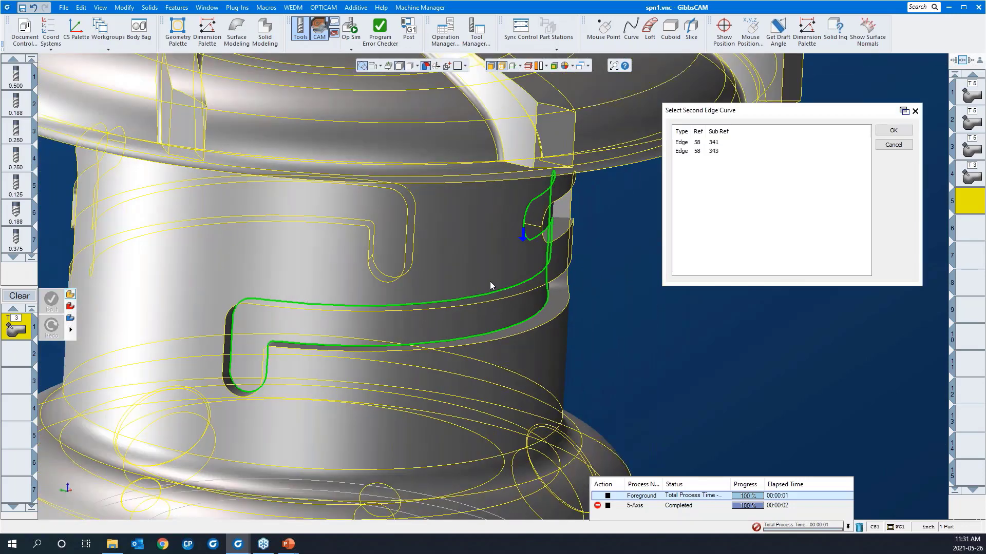
{"action": "left_click", "coordinate": [893, 131]}
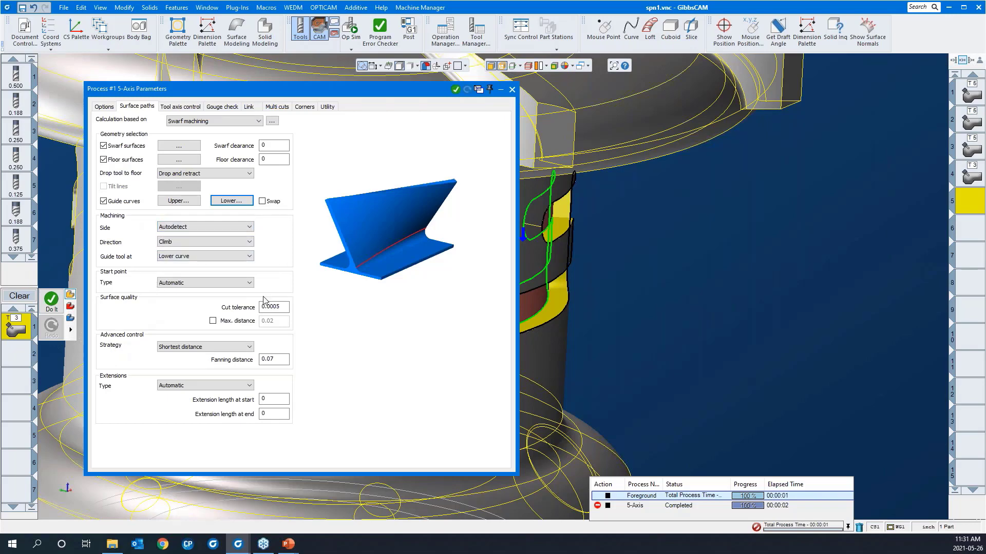
{"action": "scroll", "coordinate": [812, 292], "scroll_direction": "down", "scroll_amount": 5}
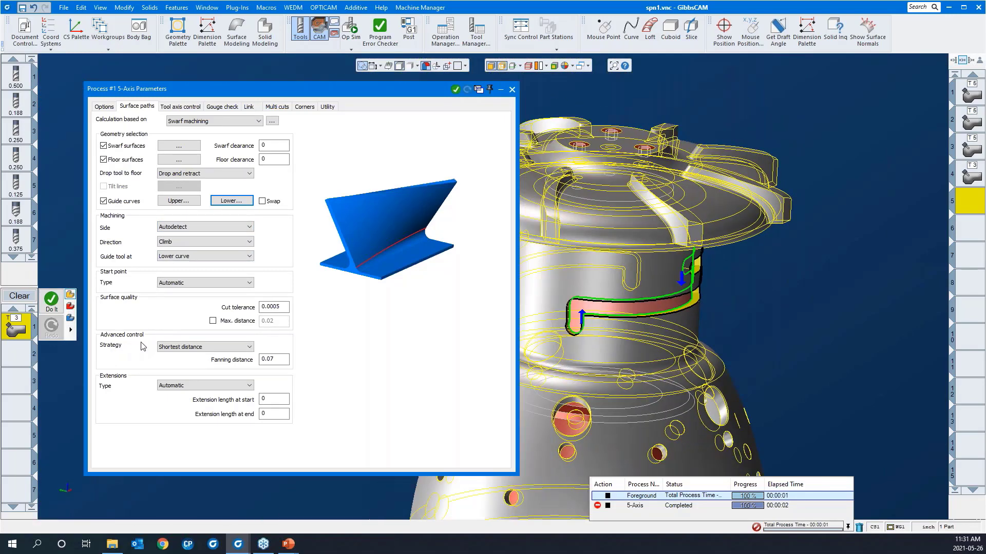
- Review the advanced control strategy options, the tool axis output format choices and the multi cuts settings
{"action": "left_click", "coordinate": [172, 347]}
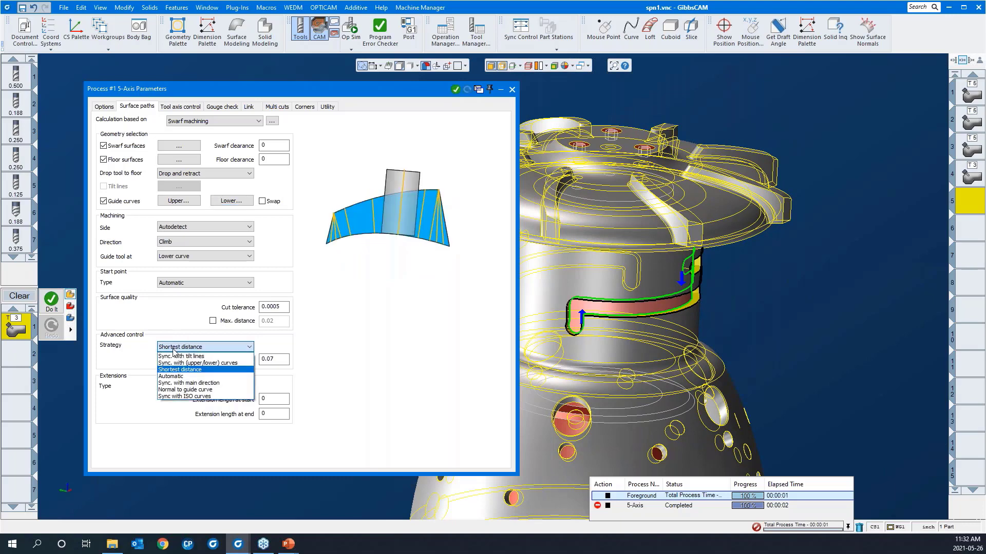
{"action": "left_click", "coordinate": [181, 349]}
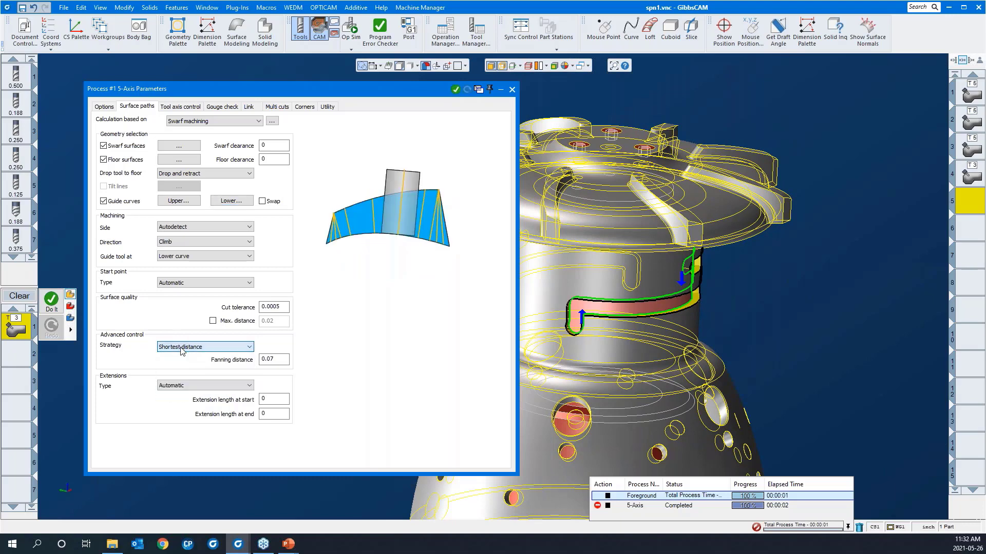
{"action": "left_click", "coordinate": [182, 108]}
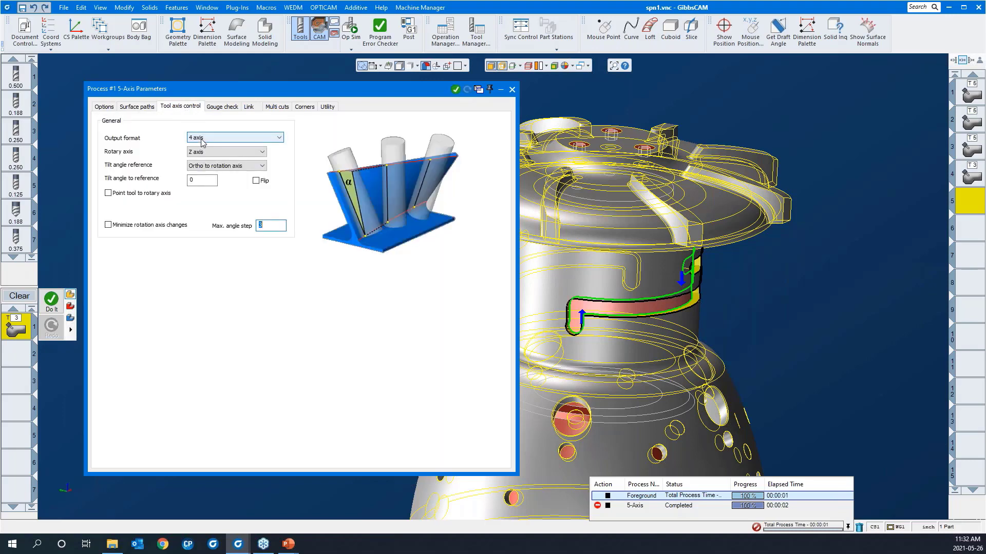
{"action": "left_click", "coordinate": [201, 142]}
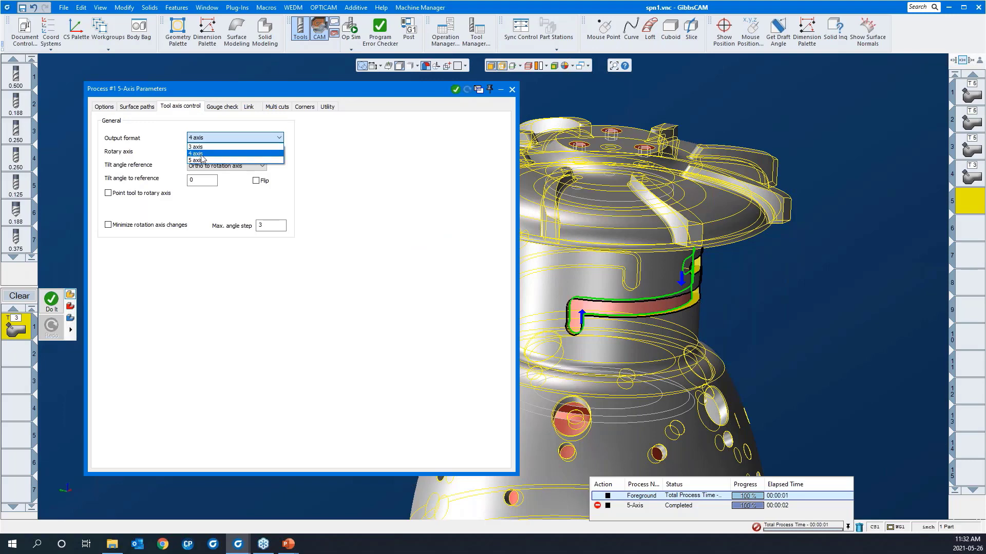
{"action": "left_click", "coordinate": [200, 153]}
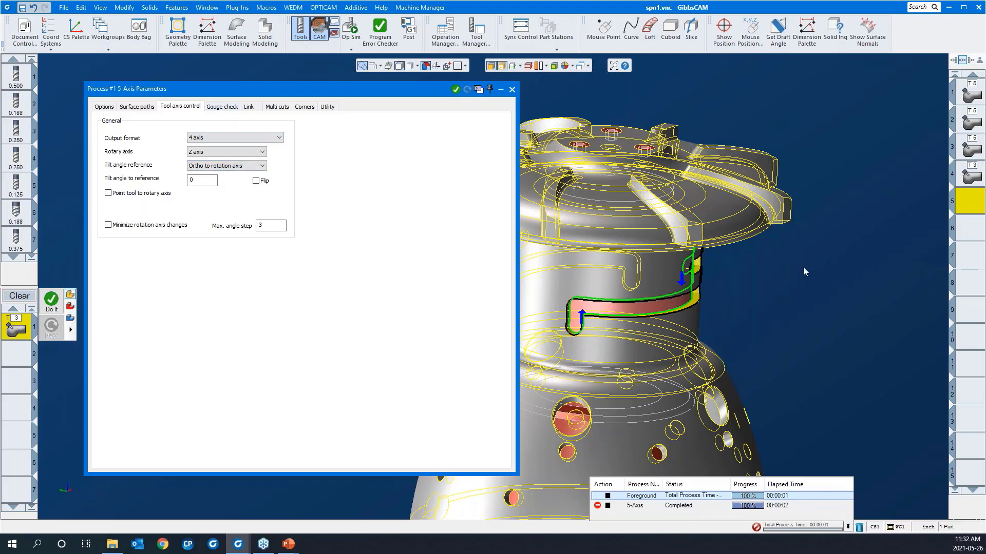
{"action": "scroll", "coordinate": [804, 262], "scroll_direction": "down", "scroll_amount": 2}
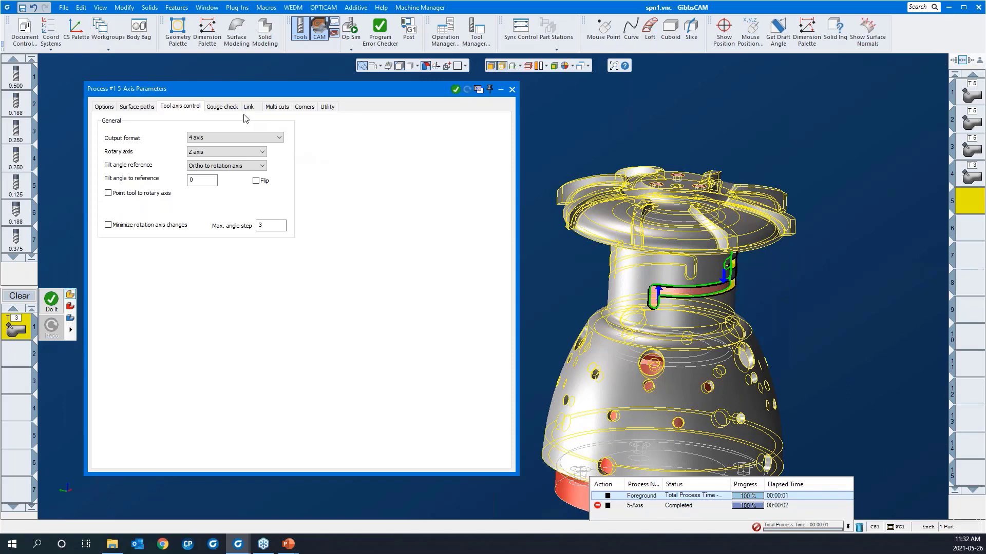
{"action": "left_click", "coordinate": [270, 107]}
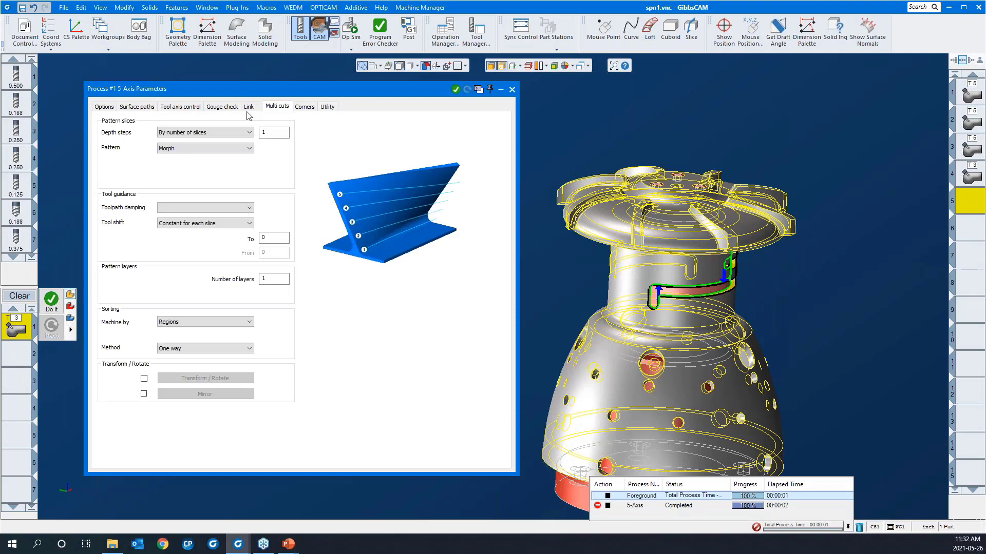
- Set the default lead-in type to Horizontal tangent arc and copy the lead-in settings to the lead-out
{"action": "left_click", "coordinate": [248, 109]}
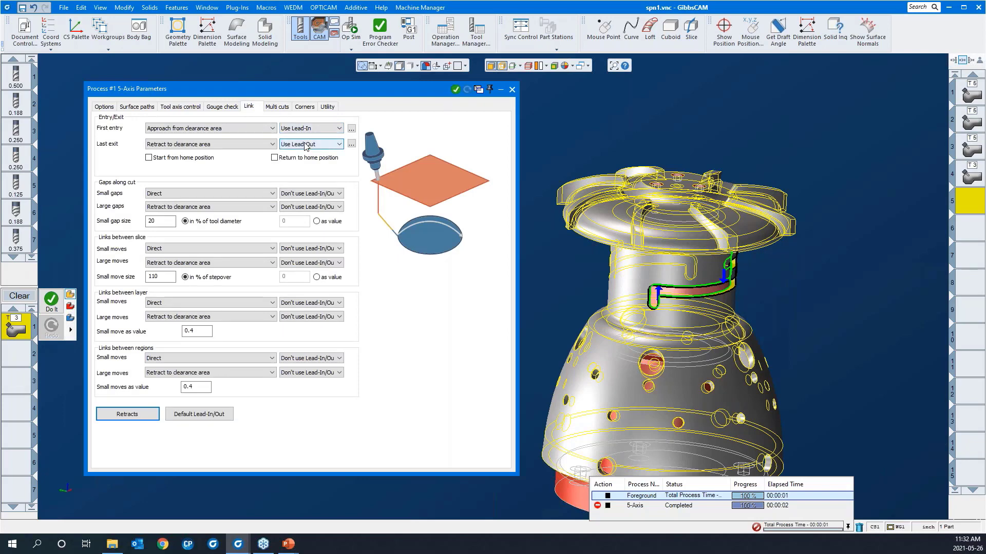
{"action": "left_click", "coordinate": [207, 415]}
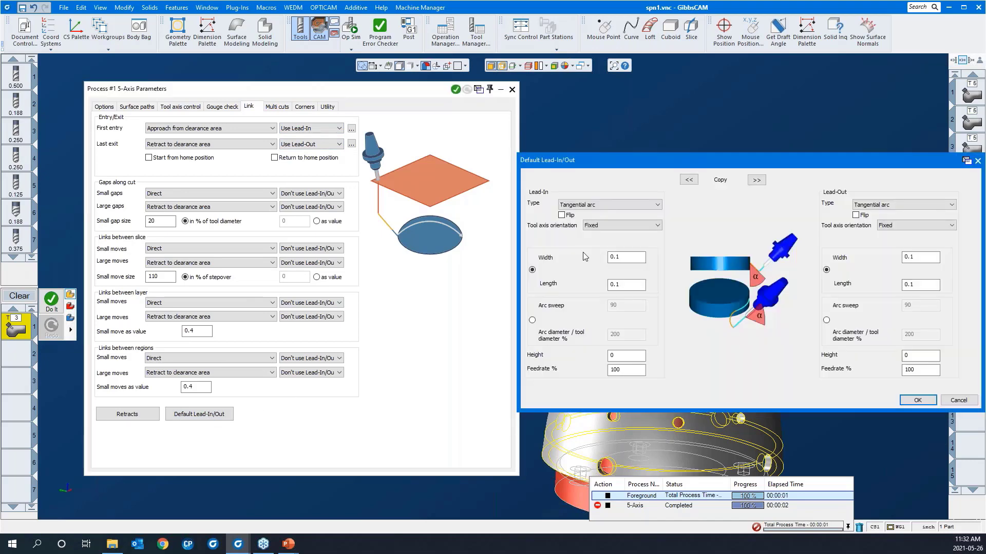
{"action": "left_click", "coordinate": [590, 206]}
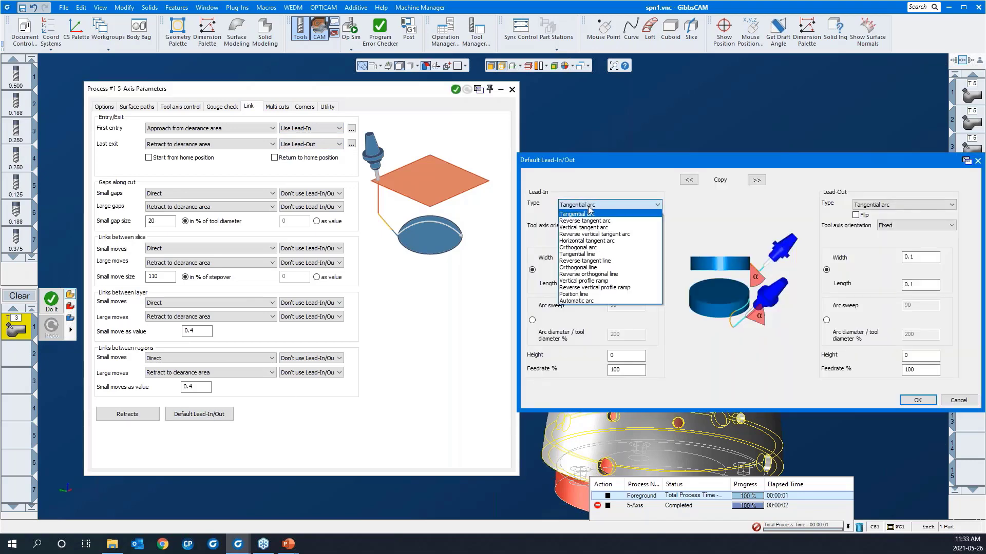
{"action": "left_click", "coordinate": [590, 241]}
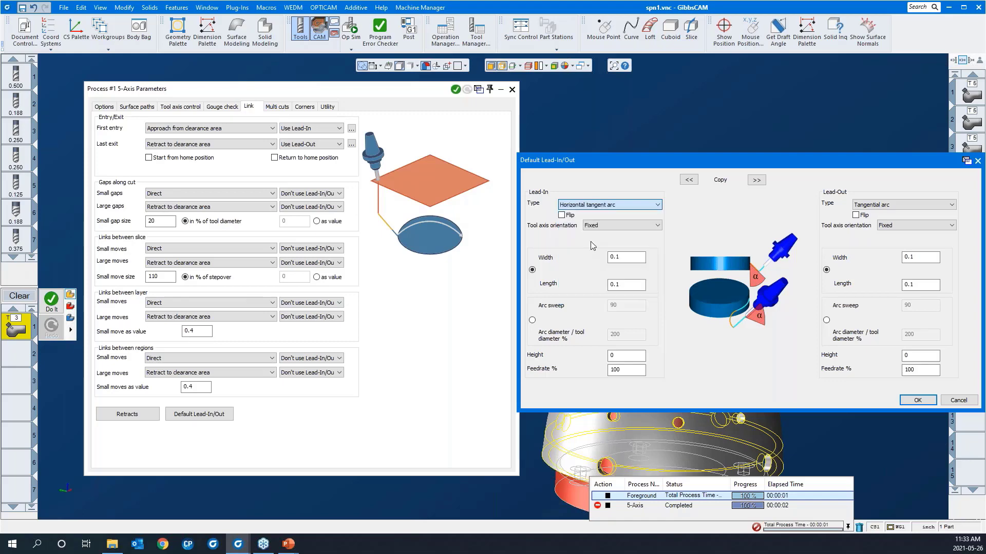
{"action": "left_click", "coordinate": [757, 182]}
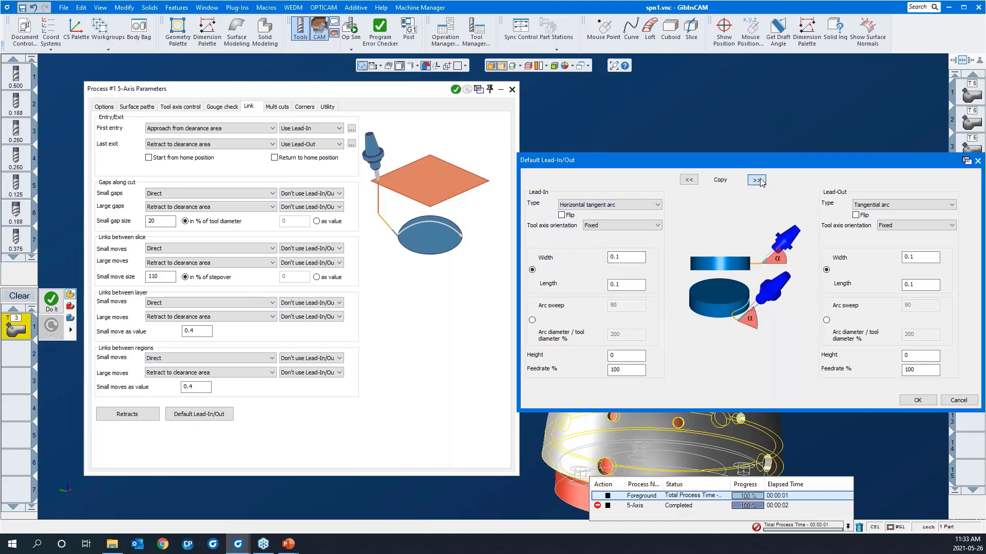
{"action": "left_click", "coordinate": [917, 401]}
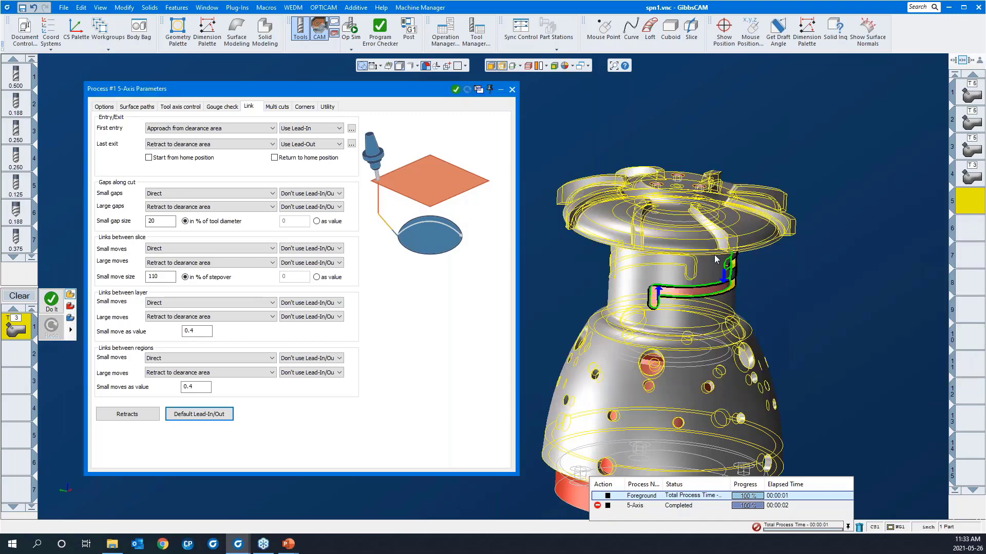
- Generate the 4-axis swarf finishing operation for the slot walls and check its toolpath along the slot
{"action": "double_click", "coordinate": [417, 92]}
{"action": "right_click", "coordinate": [384, 186]}
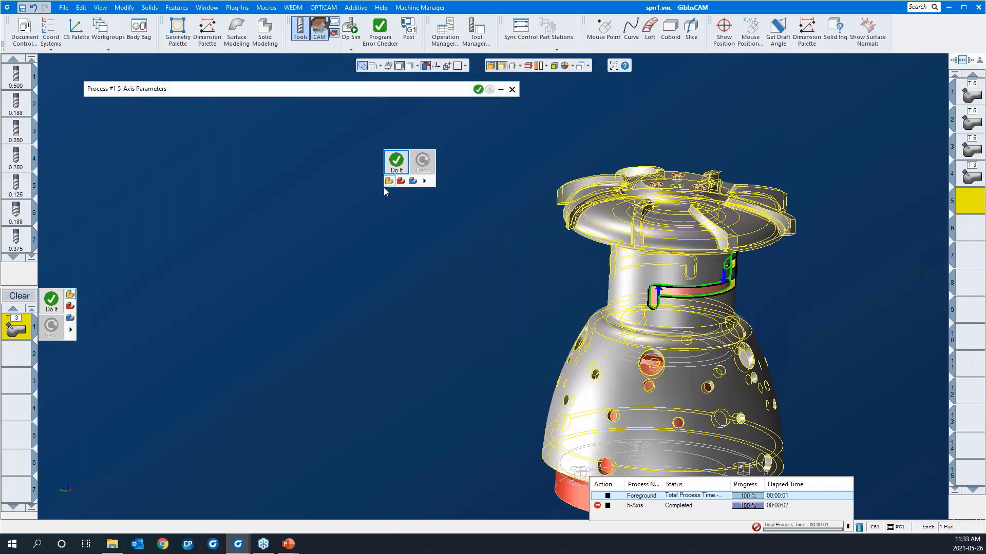
{"action": "left_click", "coordinate": [396, 163]}
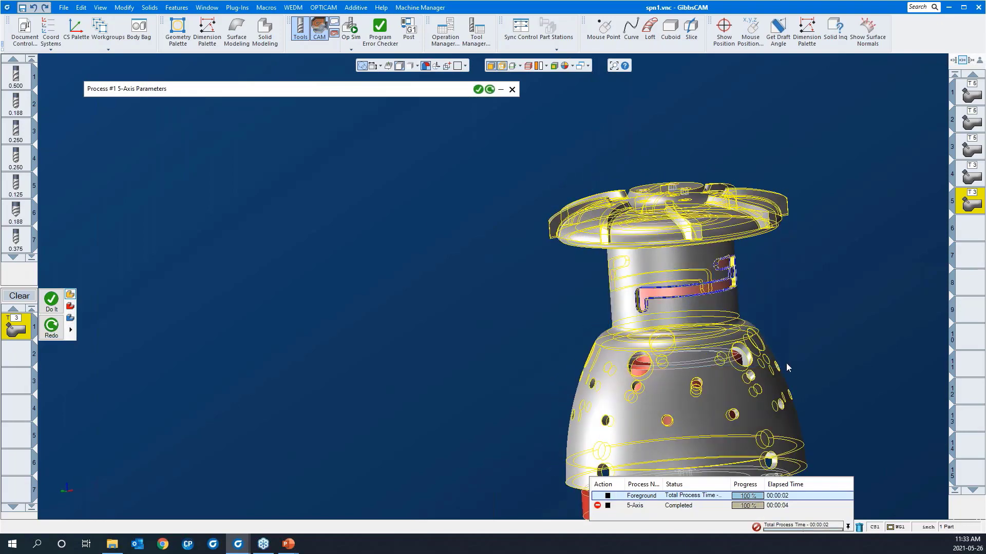
{"action": "scroll", "coordinate": [750, 297], "scroll_direction": "up", "scroll_amount": 5}
{"action": "scroll", "coordinate": [718, 229], "scroll_direction": "down", "scroll_amount": 5}
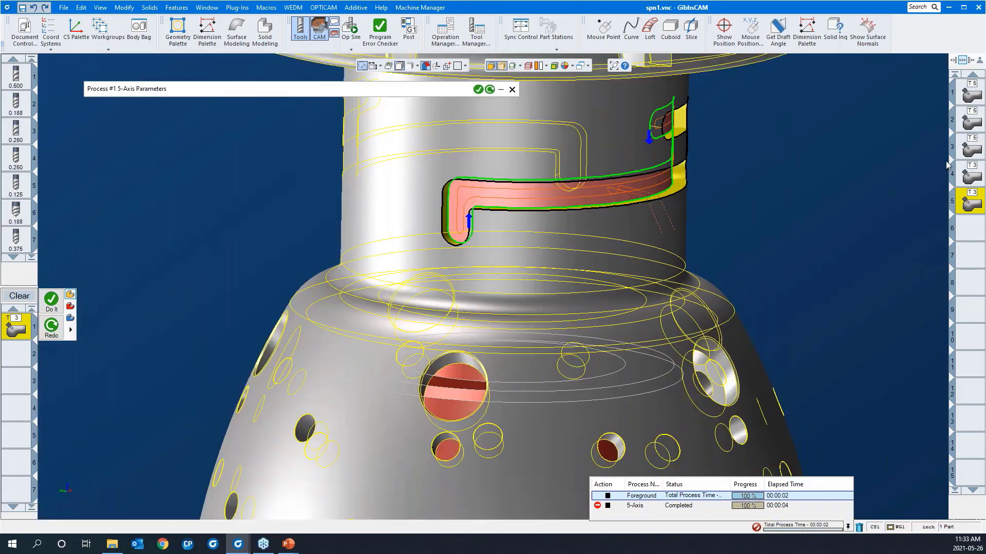
- Select the slot roughing and finishing operations together and simulate them in Op Sim with the tool holder toggled on
{"action": "left_click", "coordinate": [962, 174]}
{"action": "scroll", "coordinate": [864, 233], "scroll_direction": "down", "scroll_amount": 2}
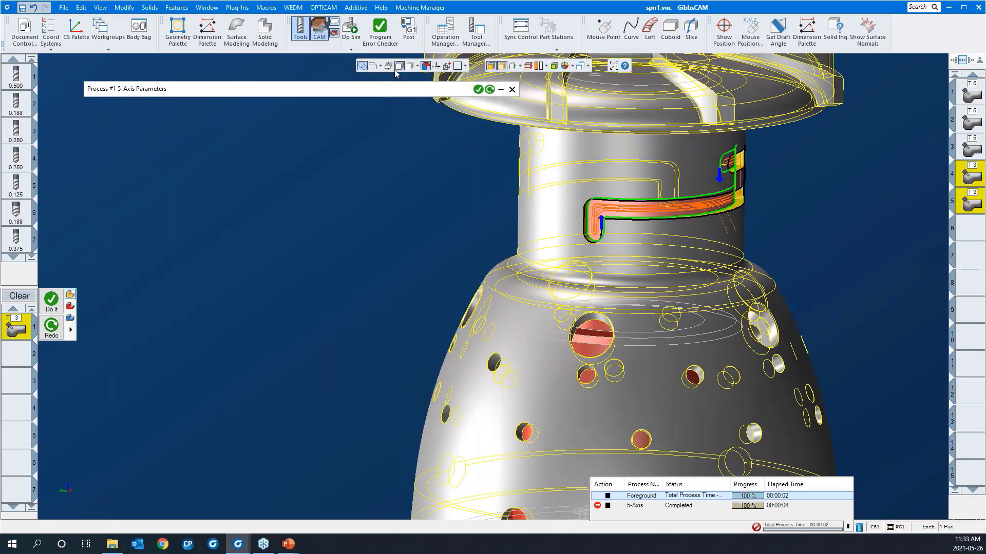
{"action": "scroll", "coordinate": [358, 285], "scroll_direction": "down", "scroll_amount": 1}
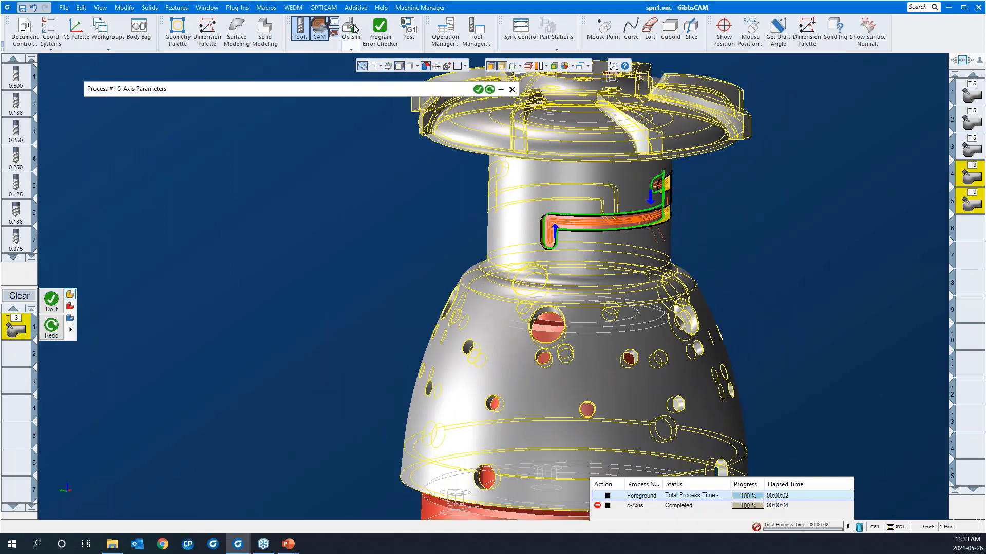
{"action": "left_click", "coordinate": [353, 29]}
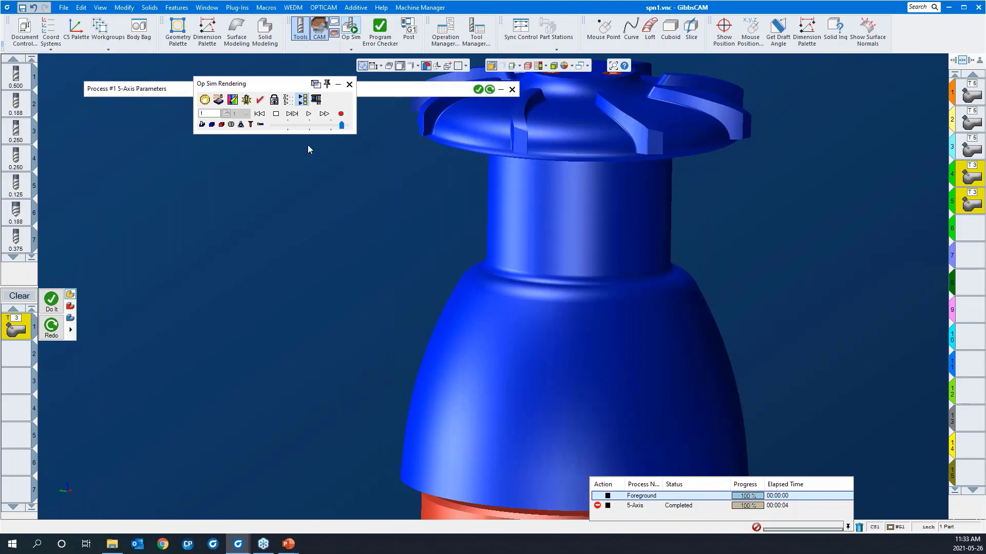
{"action": "left_click", "coordinate": [265, 125]}
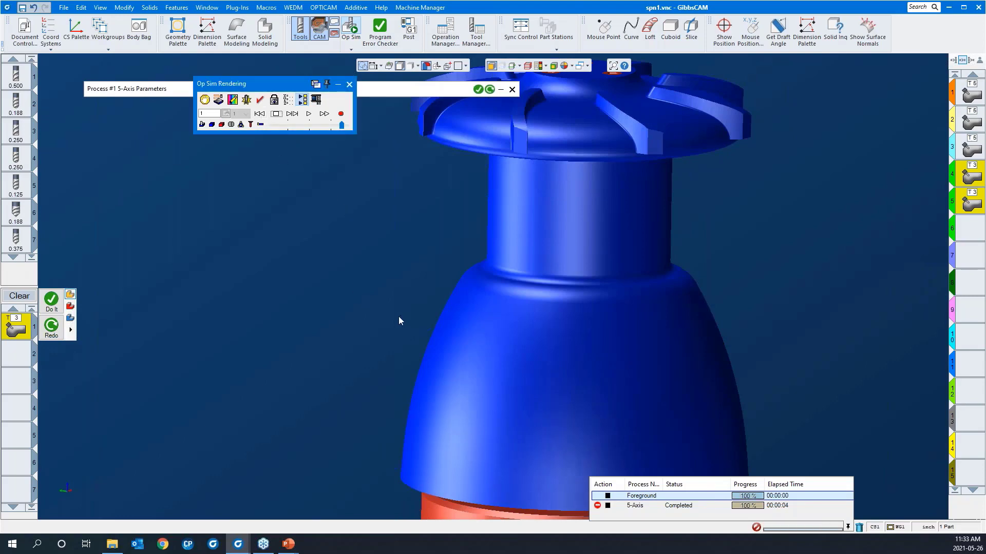
{"action": "scroll", "coordinate": [397, 316], "scroll_direction": "down", "scroll_amount": 2}
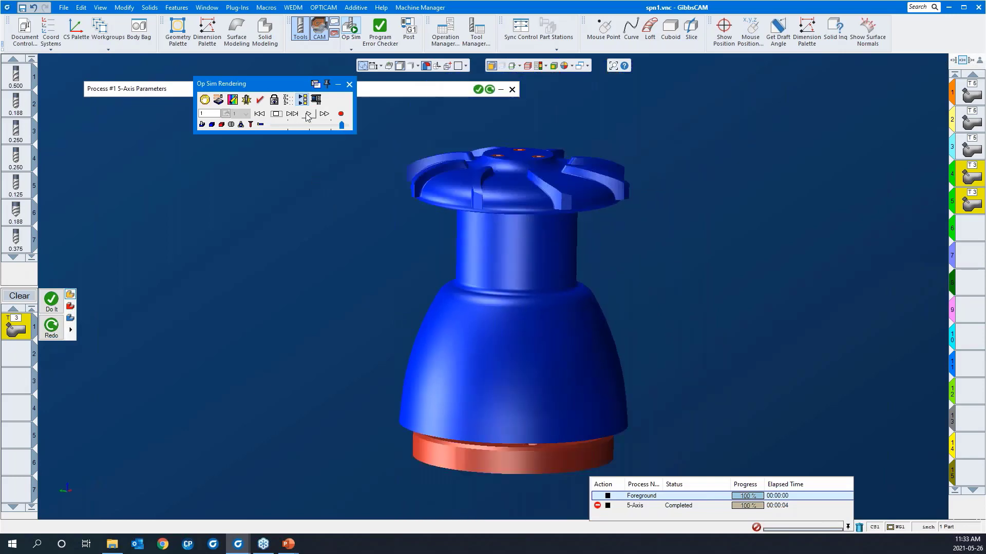
{"action": "left_click", "coordinate": [308, 114]}
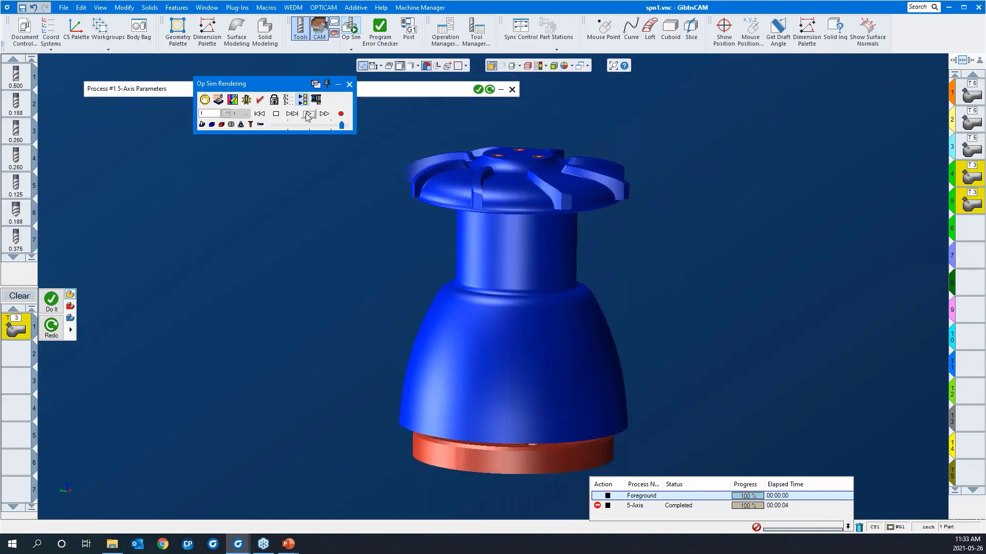
{"action": "left_click", "coordinate": [260, 125]}
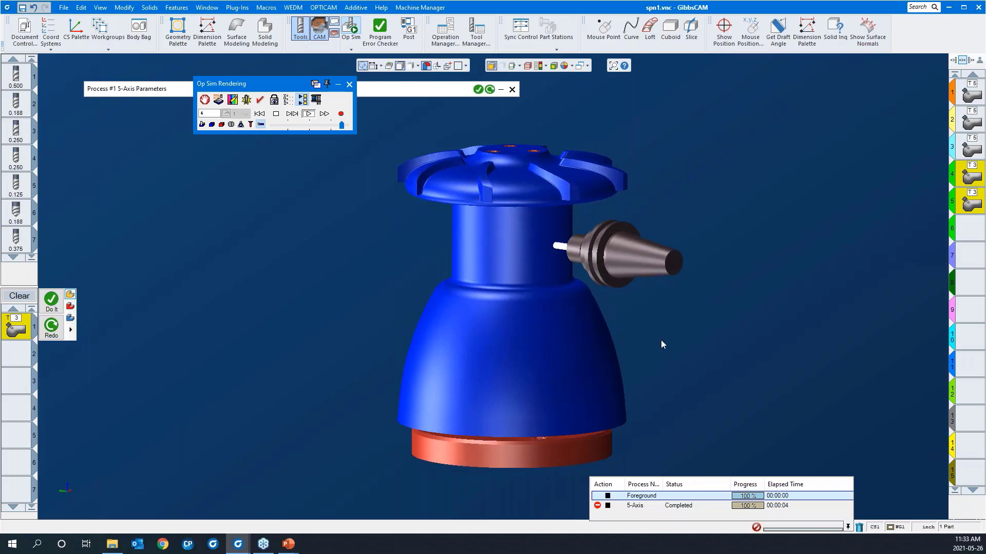
- Watch the slot being cut up close, reduce the simulation speed and pause the run
{"action": "scroll", "coordinate": [506, 226], "scroll_direction": "up", "scroll_amount": 9}
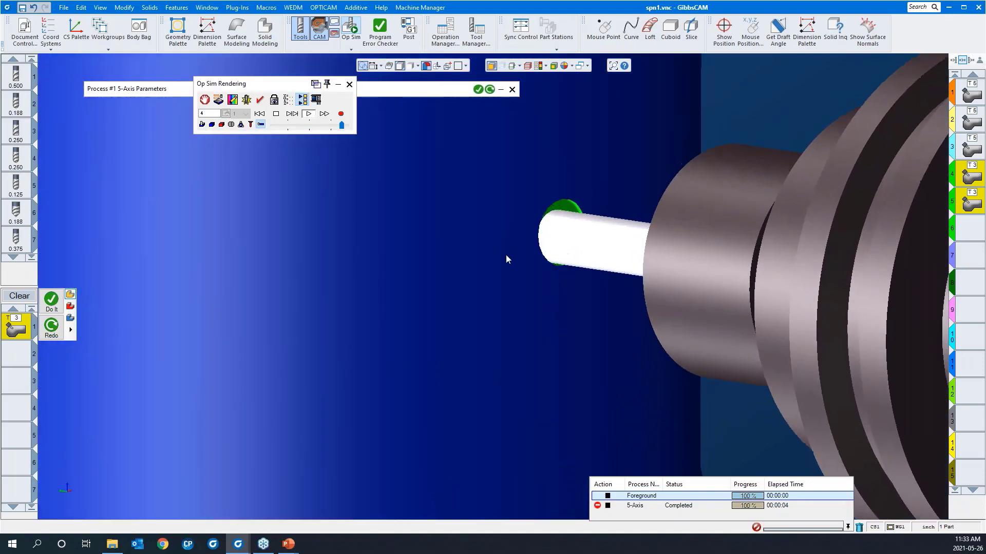
{"action": "scroll", "coordinate": [506, 258], "scroll_direction": "down", "scroll_amount": 8}
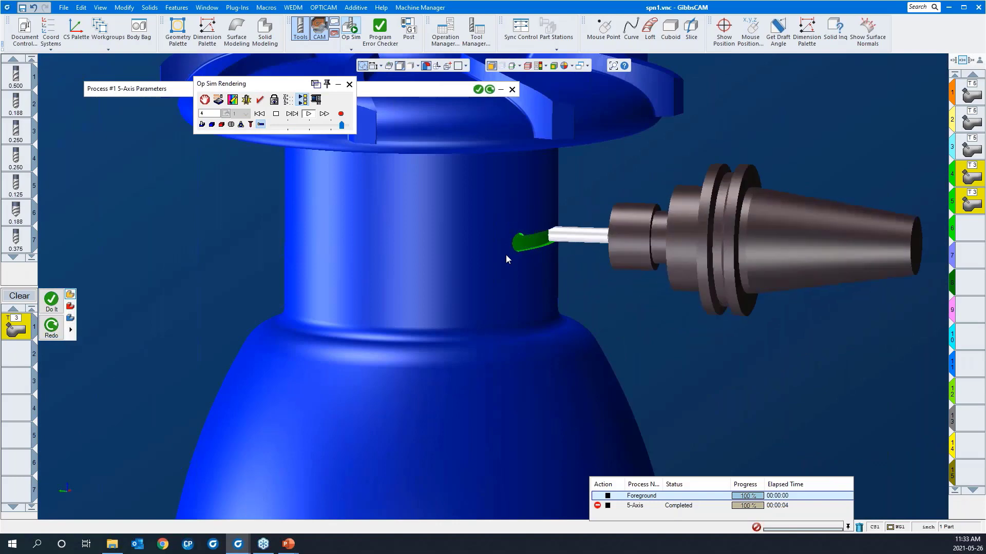
{"action": "left_click_drag", "start_coordinate": [341, 125], "coordinate": [315, 126]}
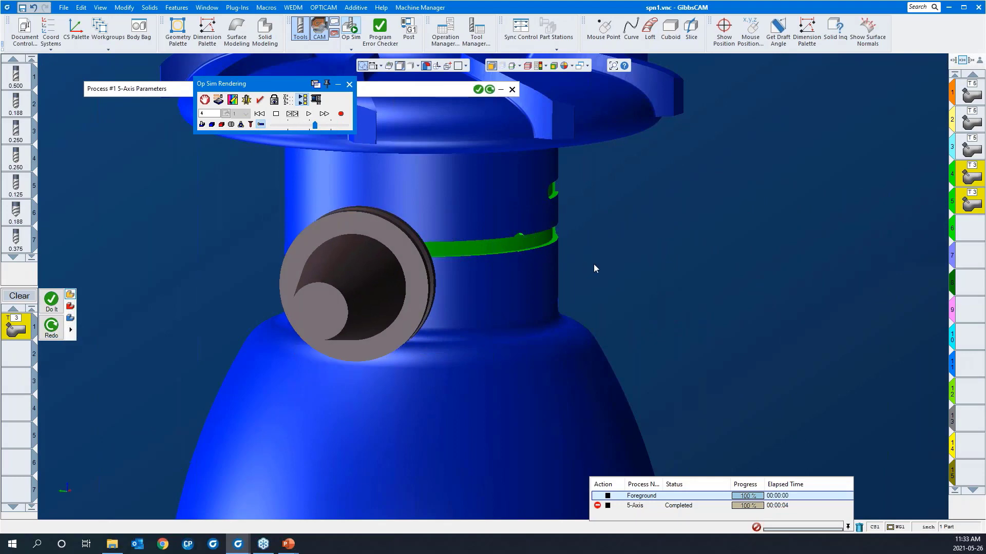
{"action": "scroll", "coordinate": [594, 263], "scroll_direction": "down", "scroll_amount": 5}
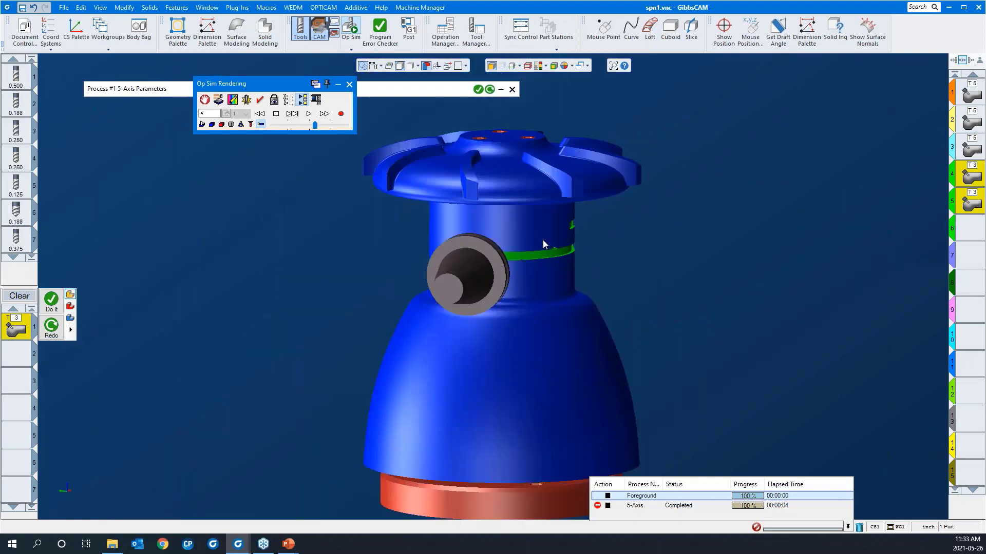
- Rewind the simulation and lock its point of view to Machine
{"action": "left_click", "coordinate": [264, 114]}
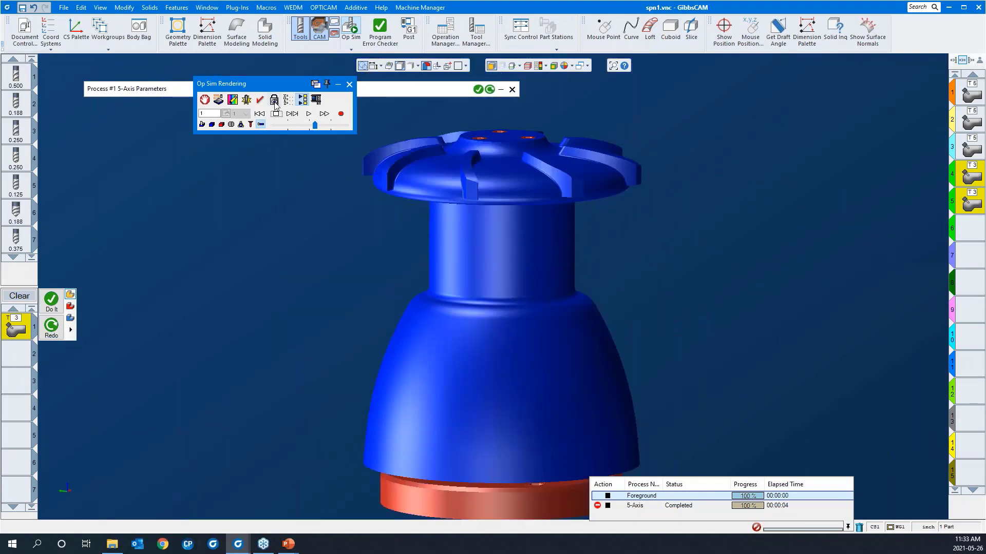
{"action": "left_click", "coordinate": [274, 101]}
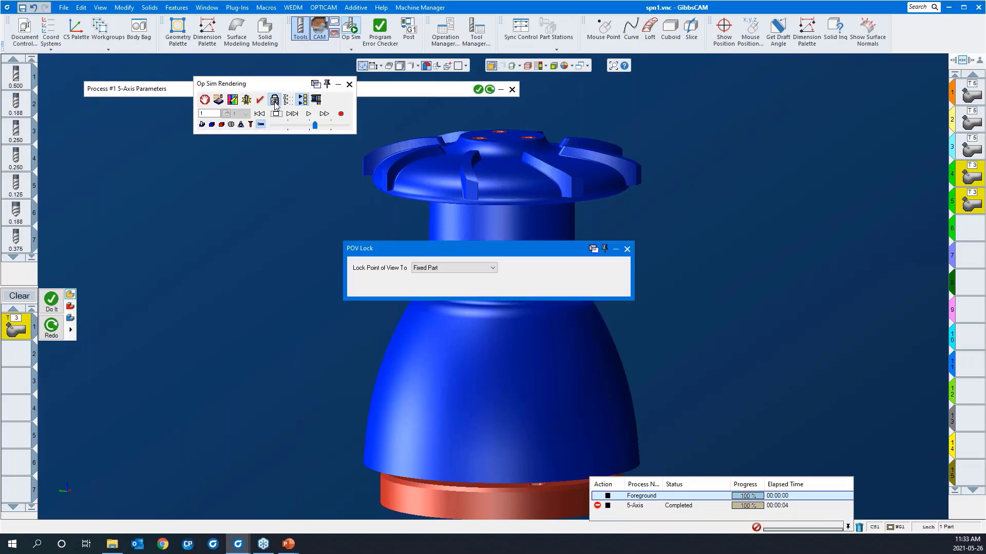
{"action": "left_click", "coordinate": [465, 269]}
{"action": "left_click", "coordinate": [458, 304]}
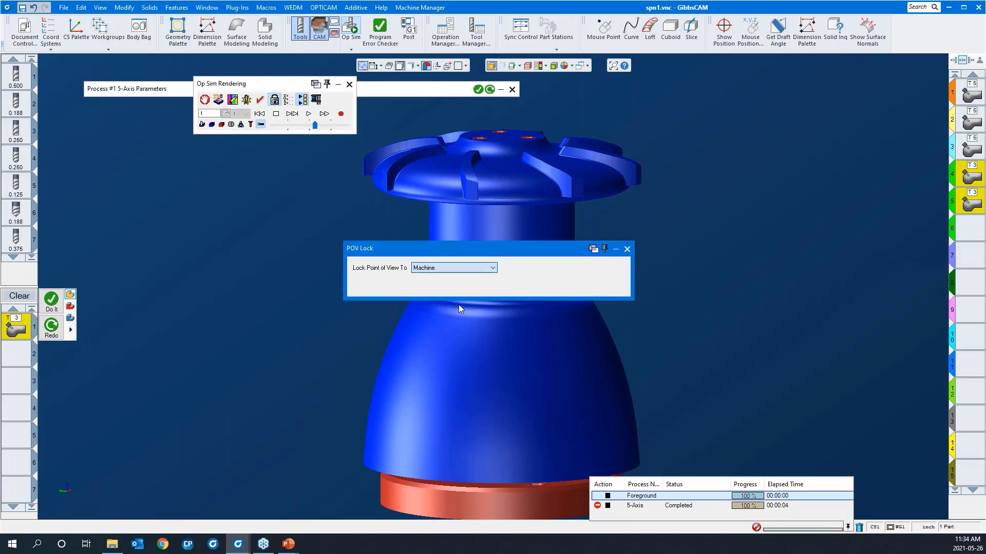
{"action": "left_click", "coordinate": [628, 249]}
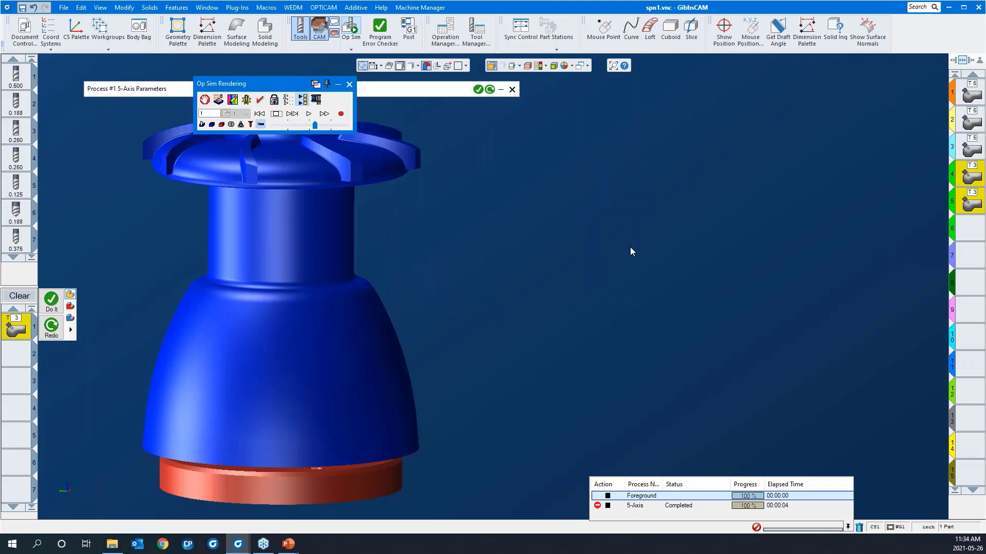
{"action": "scroll", "coordinate": [669, 322], "scroll_direction": "down", "scroll_amount": 4}
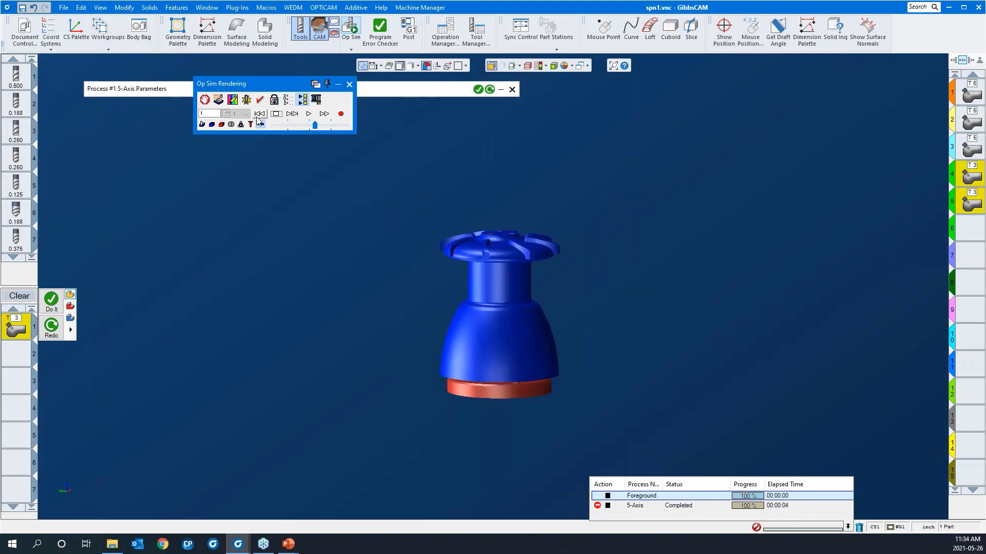
- Play the slot machining from the machine's point of view, raise the simulation speed slightly and pause during the cut
{"action": "left_click", "coordinate": [308, 114]}
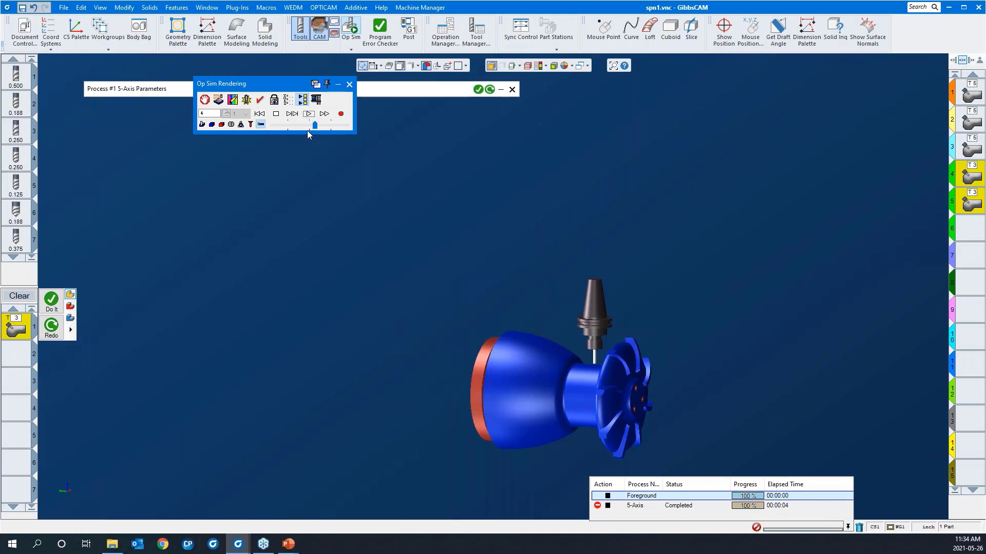
{"action": "left_click", "coordinate": [309, 115]}
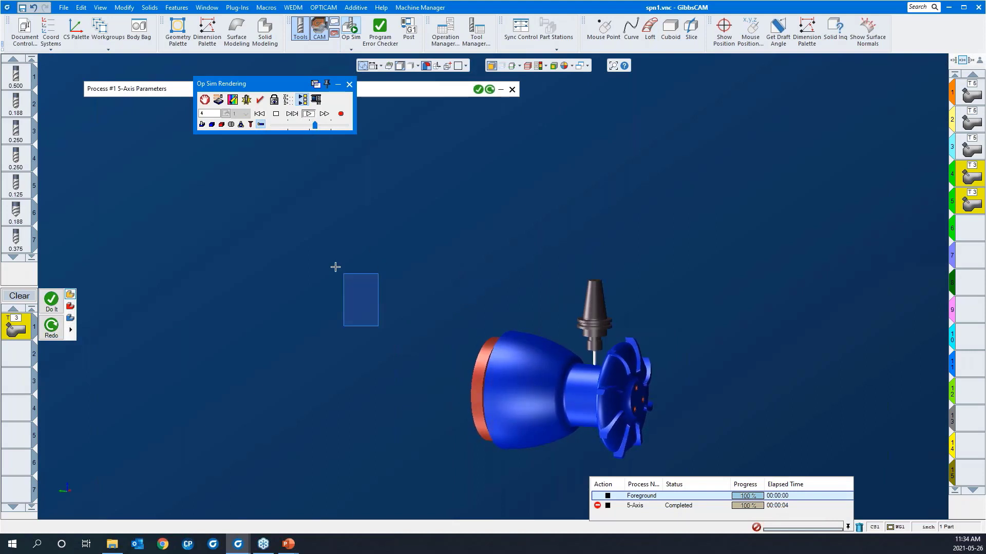
{"action": "scroll", "coordinate": [235, 265], "scroll_direction": "up", "scroll_amount": 3}
{"action": "scroll", "coordinate": [216, 252], "scroll_direction": "down", "scroll_amount": 5}
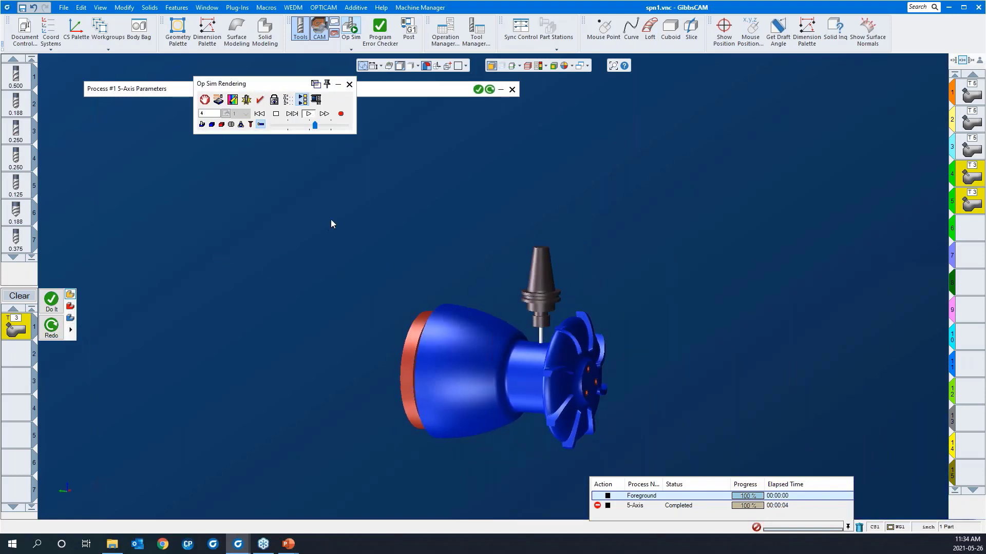
{"action": "left_click_drag", "start_coordinate": [331, 220], "coordinate": [774, 483]}
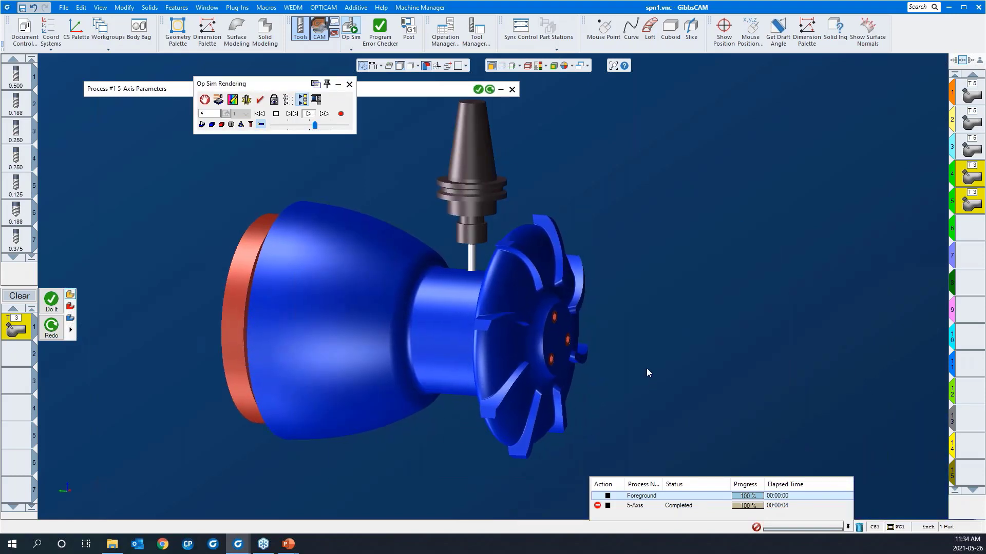
{"action": "left_click", "coordinate": [327, 128]}
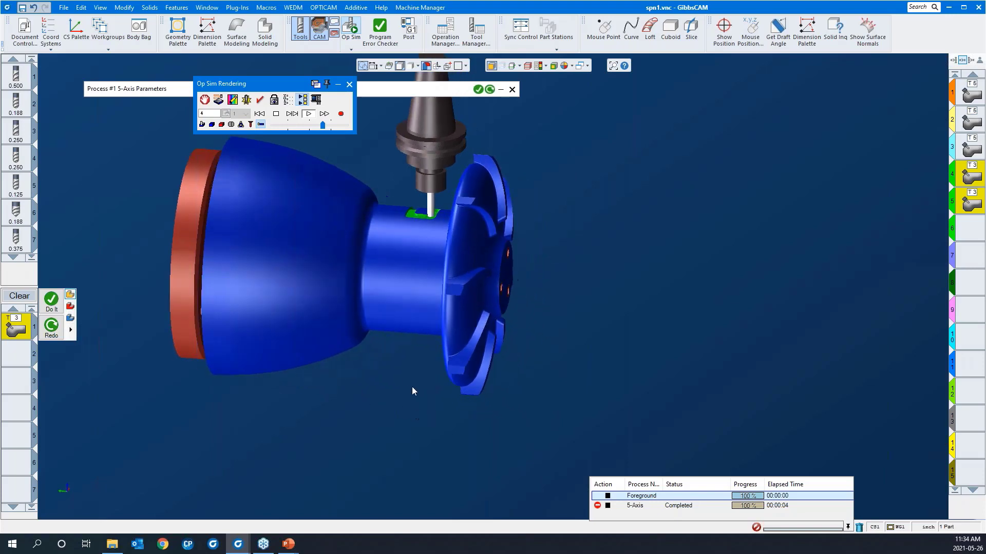
{"action": "left_click", "coordinate": [291, 114]}
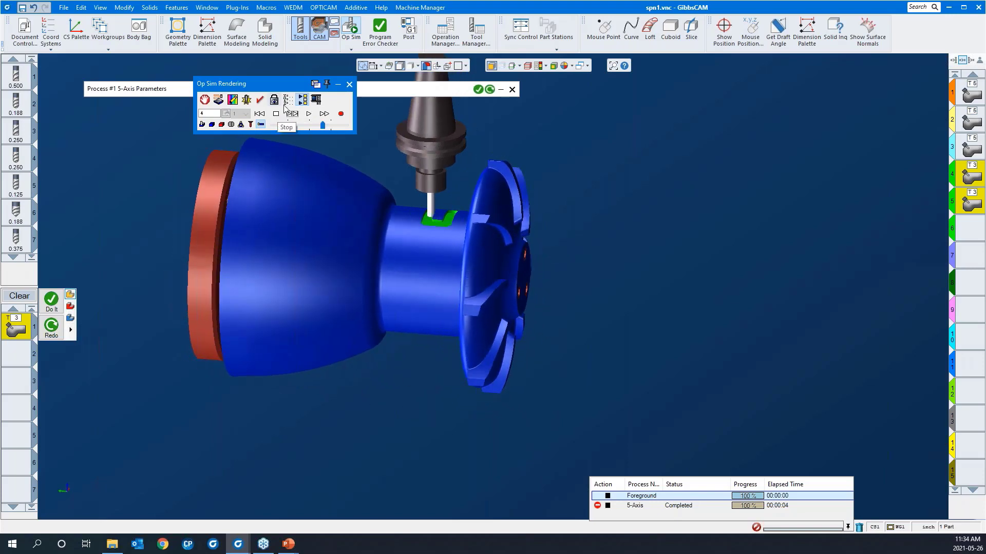
- Show the axis positions and jog Z1 to about -2.83, B101 to about 124 and A101 to about 60
{"action": "middle_click_drag", "start_coordinate": [696, 332], "coordinate": [825, 356]}
{"action": "left_click", "coordinate": [285, 102]}
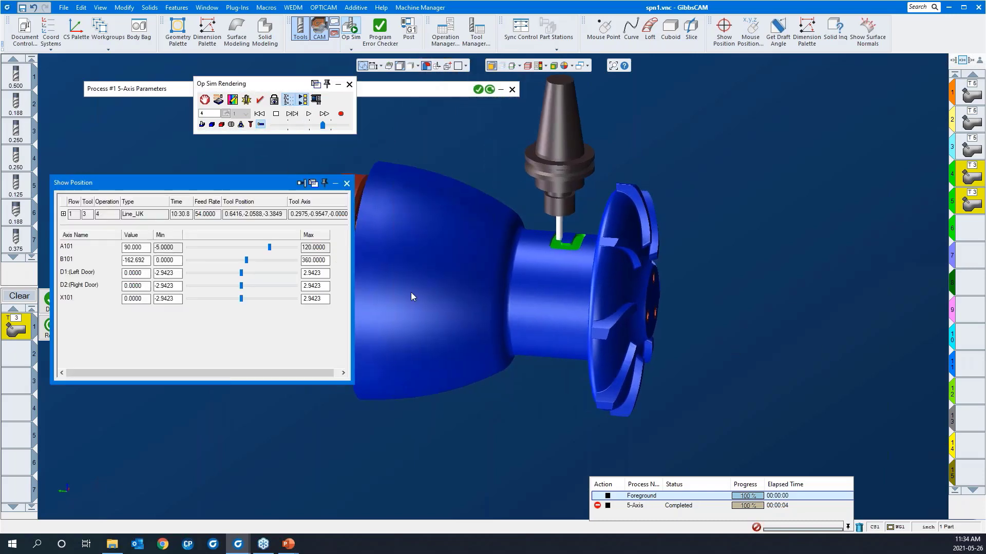
{"action": "middle_click_drag", "start_coordinate": [464, 414], "coordinate": [576, 407]}
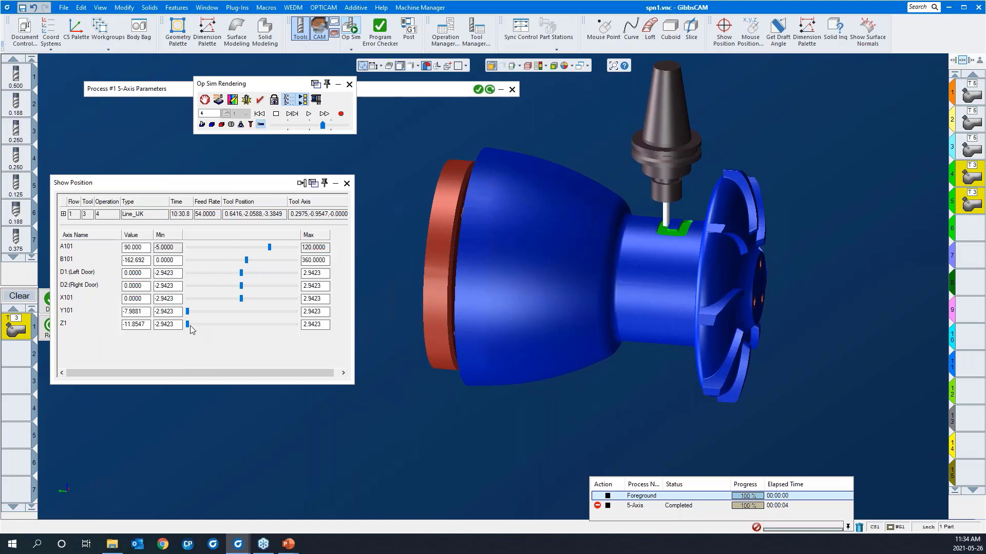
{"action": "left_click_drag", "start_coordinate": [187, 323], "coordinate": [195, 326]}
{"action": "scroll", "coordinate": [456, 392], "scroll_direction": "down", "scroll_amount": 3}
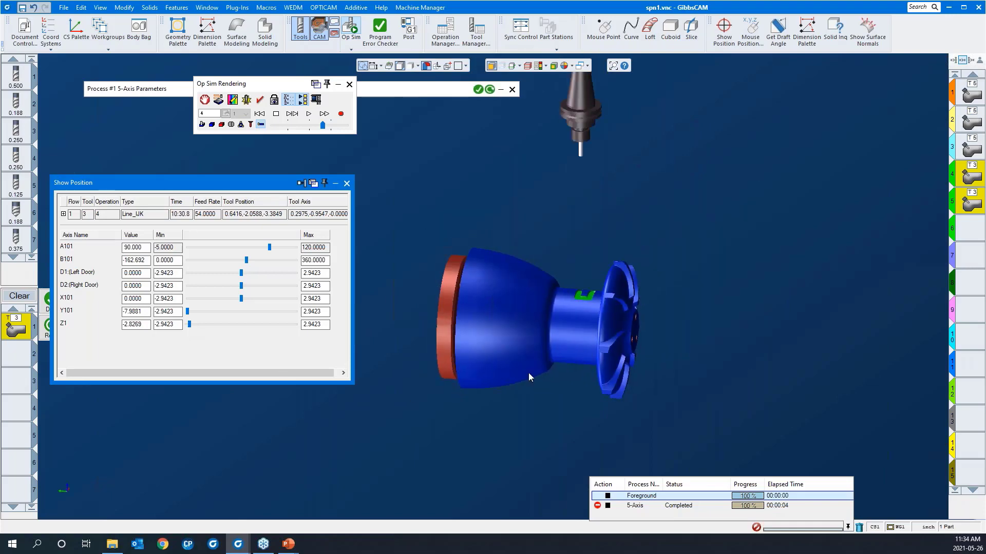
{"action": "middle_click_drag", "start_coordinate": [528, 373], "coordinate": [490, 348]}
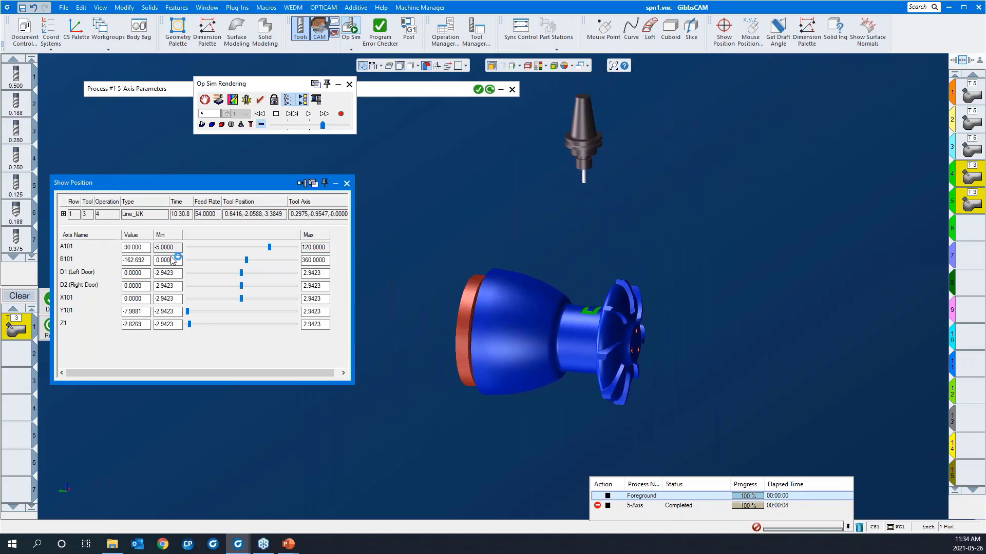
{"action": "mouse_move", "coordinate": [246, 261]}
{"action": "left_mouse_down"}
{"action": "mouse_move", "coordinate": [293, 265]}
{"action": "mouse_move", "coordinate": [226, 263]}
{"action": "mouse_move", "coordinate": [264, 249]}
{"action": "mouse_move", "coordinate": [245, 251]}
{"action": "left_mouse_up"}
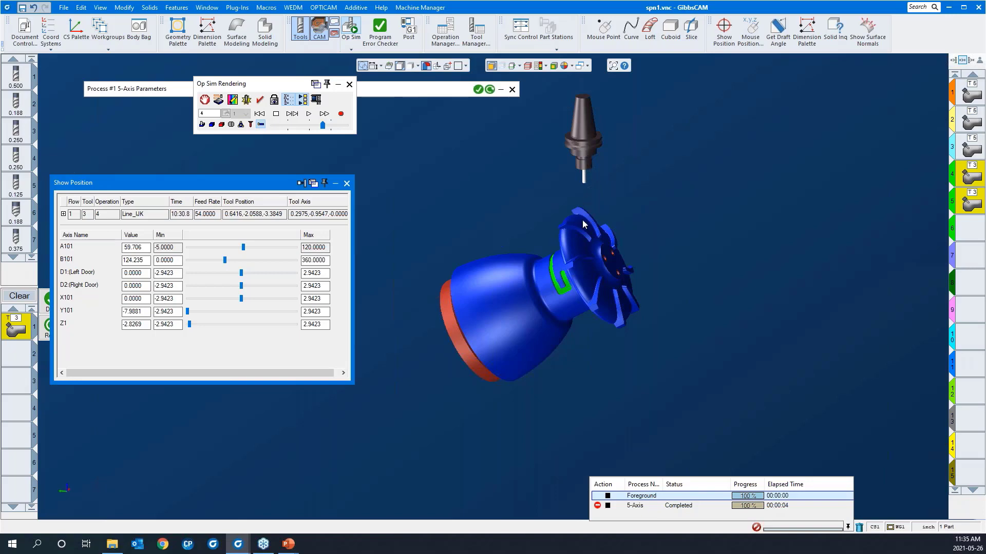
{"action": "left_click", "coordinate": [347, 184]}
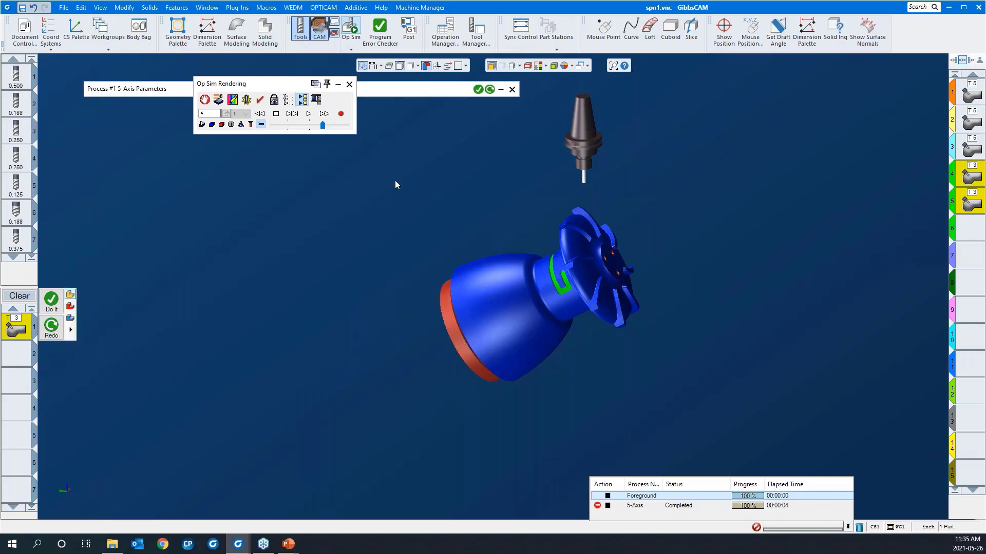
- Lock the simulation's point of view to Fixed Part and exit Op Sim
{"action": "left_click", "coordinate": [274, 99]}
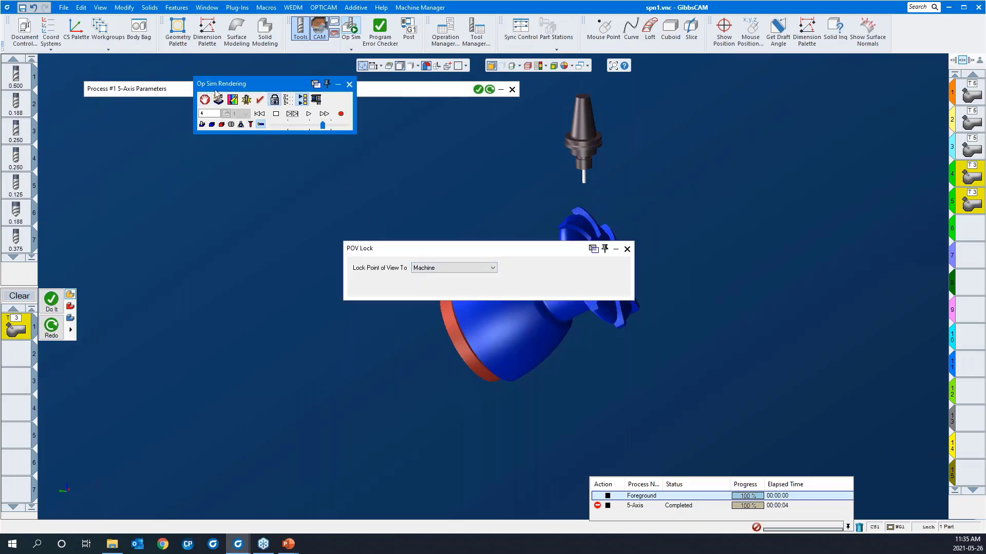
{"action": "left_click", "coordinate": [437, 268]}
{"action": "left_click", "coordinate": [431, 278]}
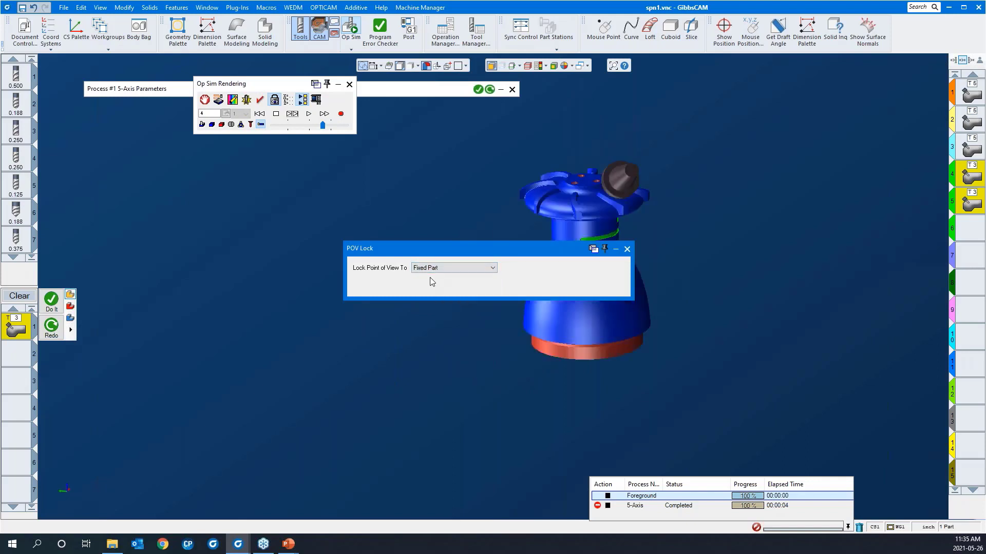
{"action": "left_click", "coordinate": [627, 250]}
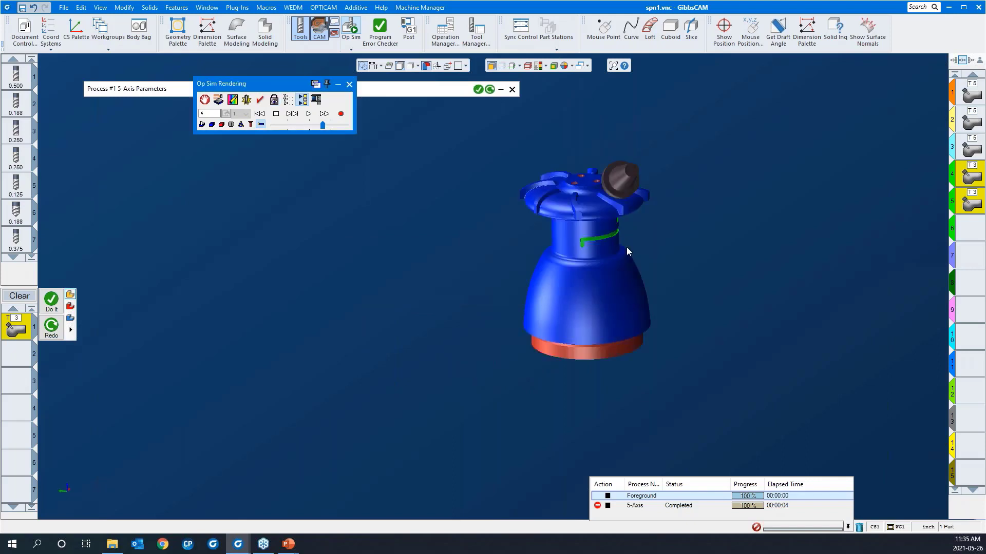
{"action": "left_click", "coordinate": [349, 84]}
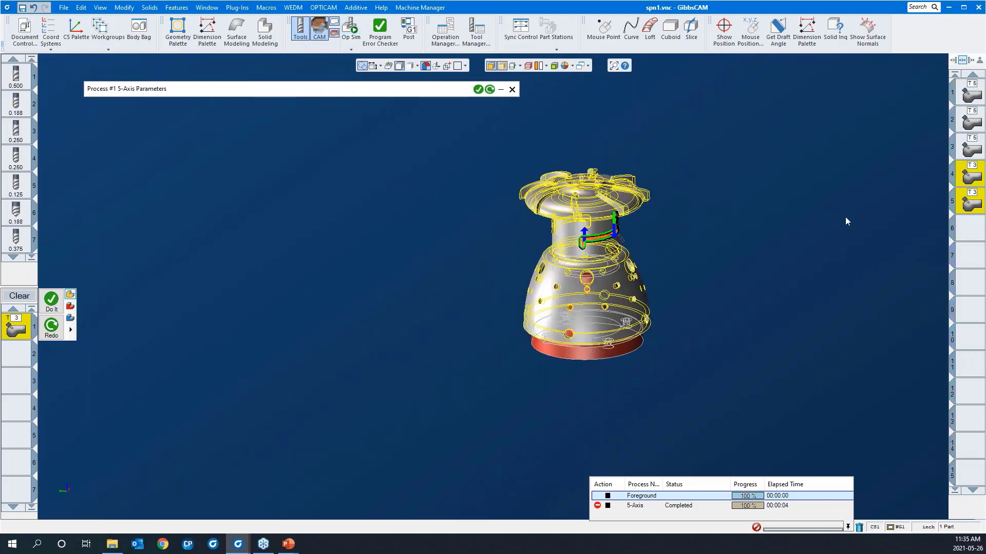
- Deselect the slot operations, clear the process list for a new process and turn off the part's edge display
{"action": "left_click", "coordinate": [965, 231]}
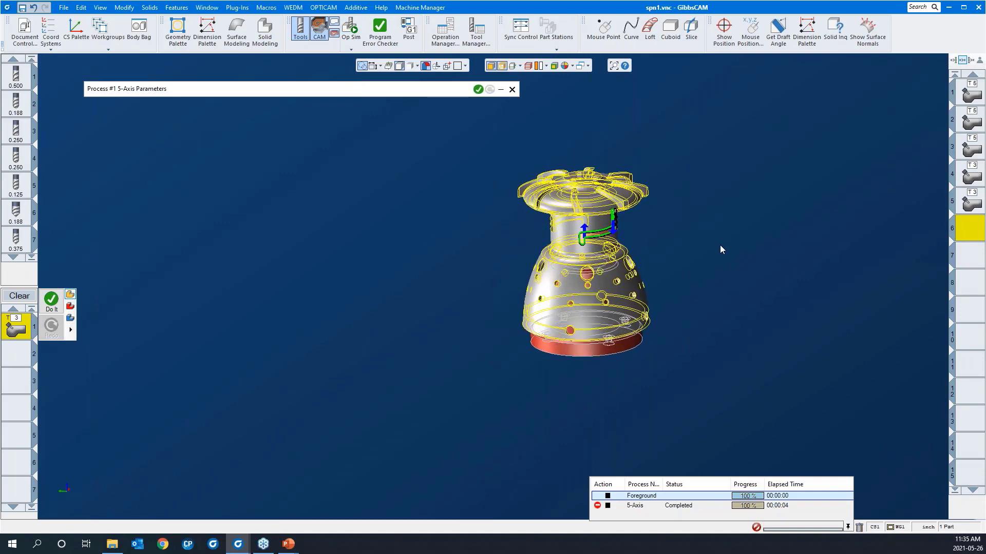
{"action": "left_click", "coordinate": [19, 296]}
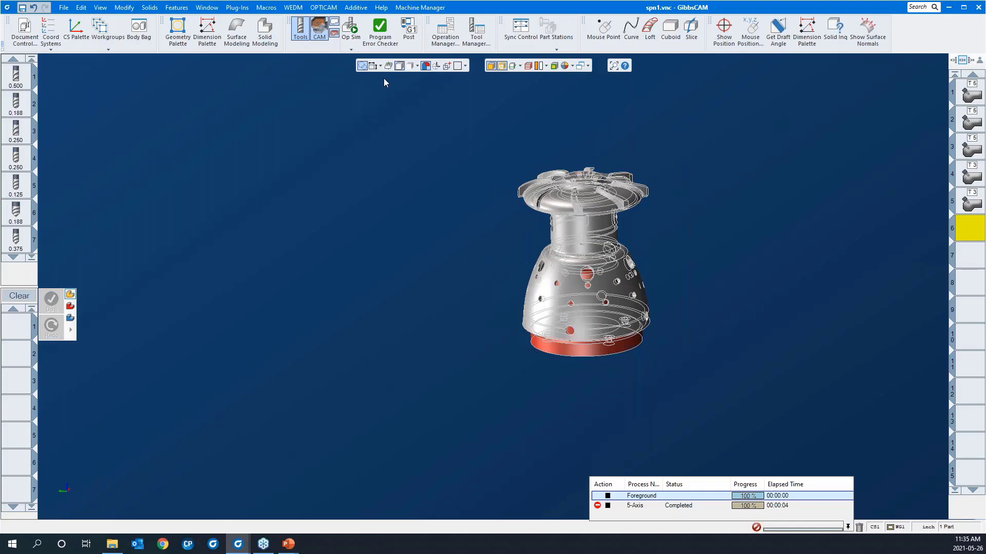
{"action": "left_click", "coordinate": [502, 65]}
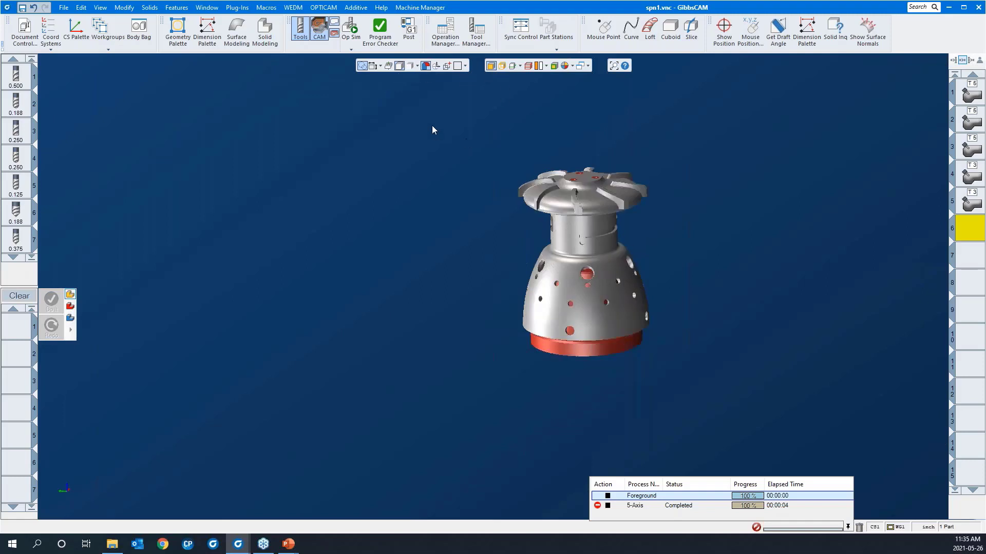
- Select the part body and run automatic feature recognition on it in the Hole Manager
{"action": "mouse_move", "coordinate": [433, 126]}
{"action": "left_mouse_down"}
{"action": "mouse_move", "coordinate": [679, 275]}
{"action": "mouse_move", "coordinate": [776, 442]}
{"action": "left_mouse_up"}
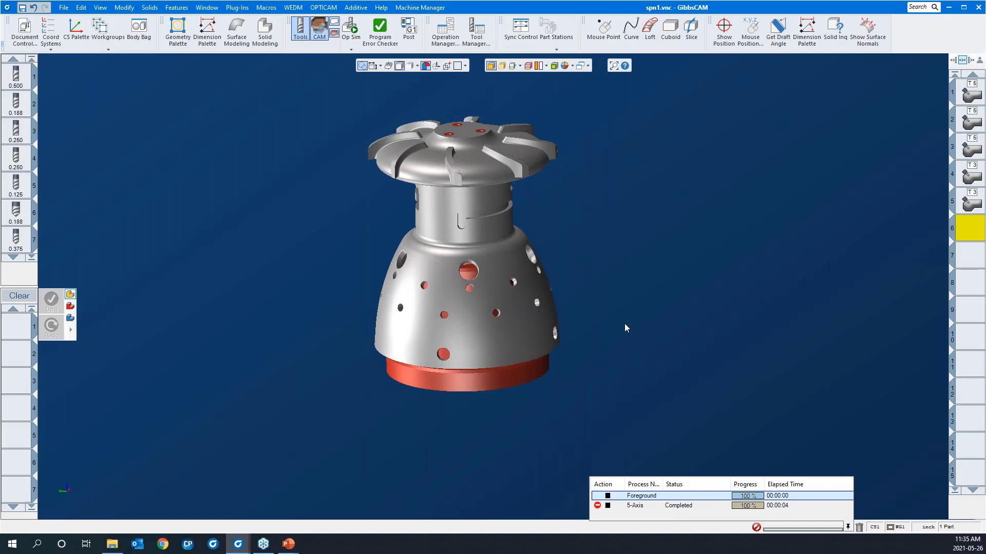
{"action": "mouse_move", "coordinate": [613, 351]}
{"action": "middle_mouse_down"}
{"action": "mouse_move", "coordinate": [580, 340]}
{"action": "mouse_move", "coordinate": [607, 347]}
{"action": "middle_mouse_up"}
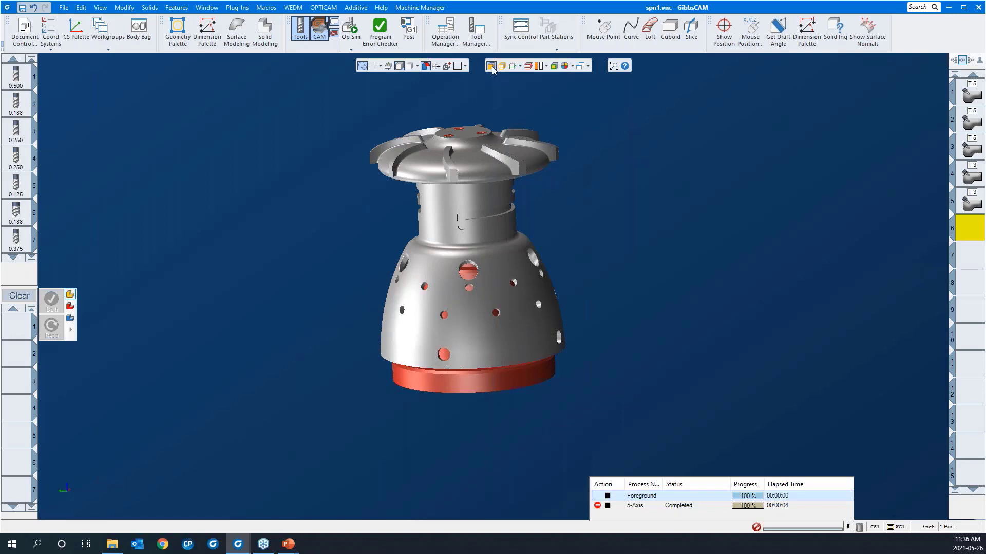
{"action": "left_click", "coordinate": [497, 294]}
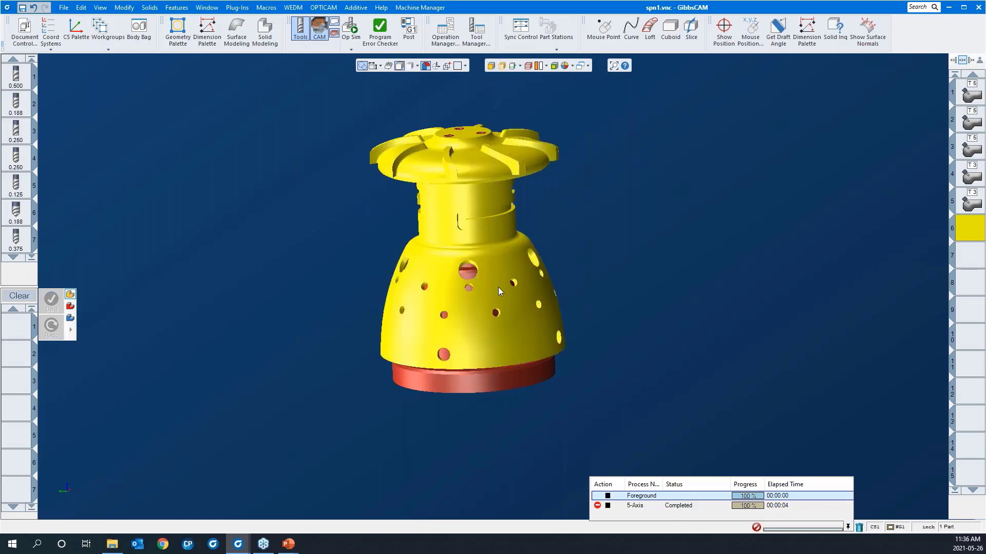
{"action": "middle_click_drag", "start_coordinate": [571, 184], "coordinate": [586, 211]}
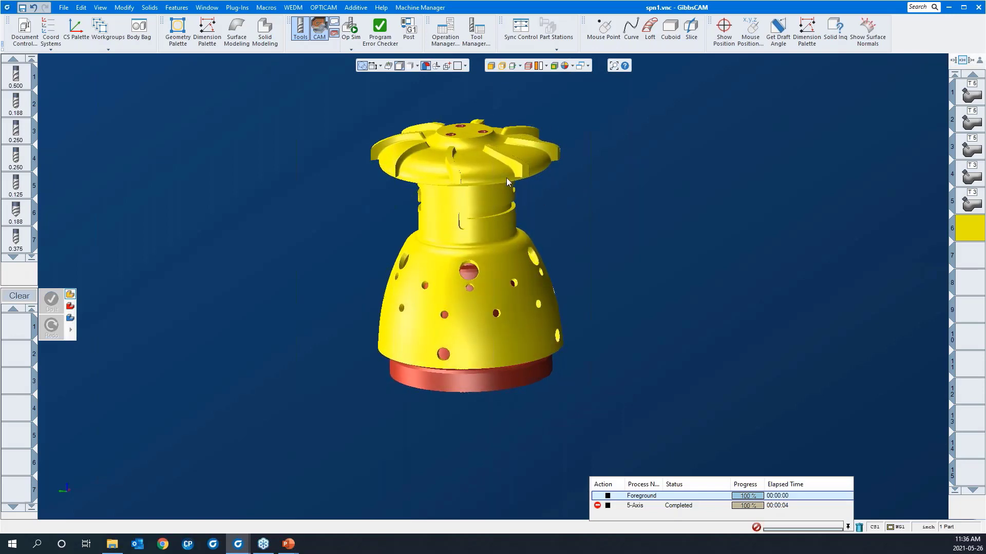
{"action": "scroll", "coordinate": [505, 178], "scroll_direction": "down", "scroll_amount": 1}
{"action": "left_click", "coordinate": [171, 9]}
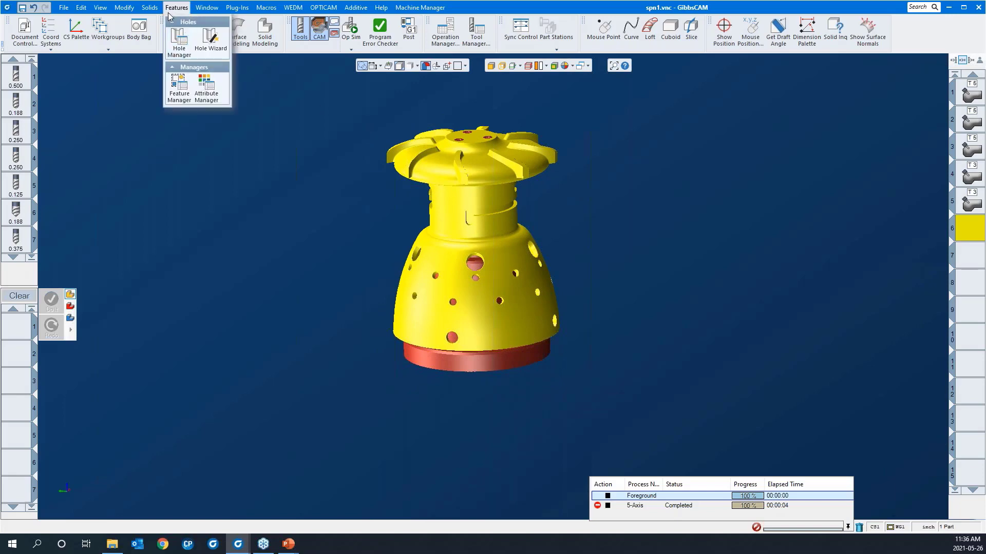
{"action": "left_click", "coordinate": [178, 47]}
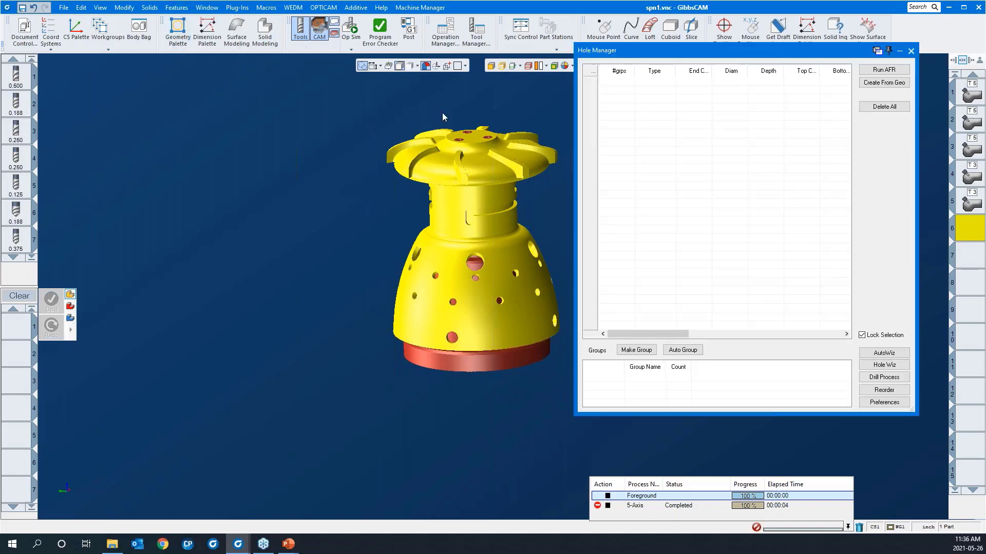
{"action": "left_click_drag", "start_coordinate": [674, 57], "coordinate": [690, 66]}
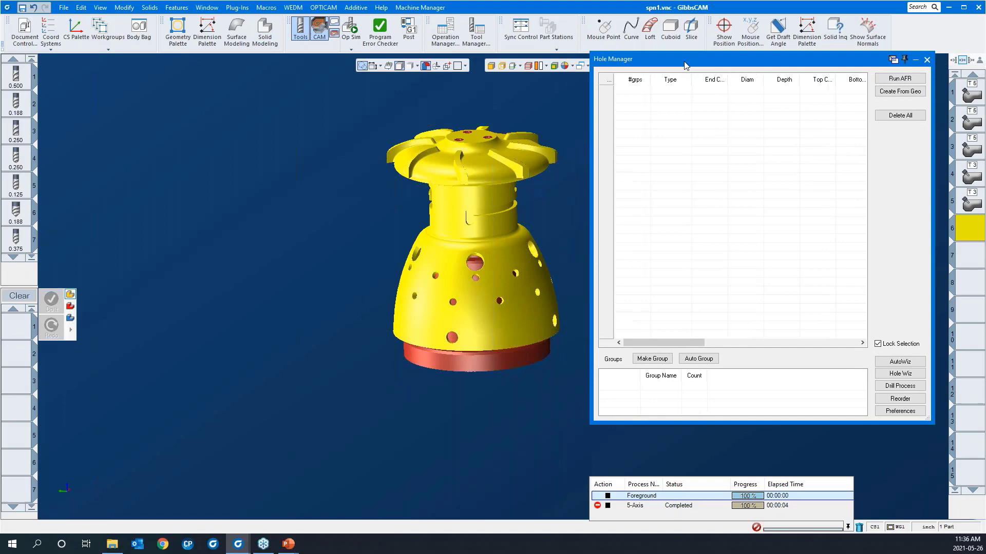
{"action": "left_click", "coordinate": [889, 80]}
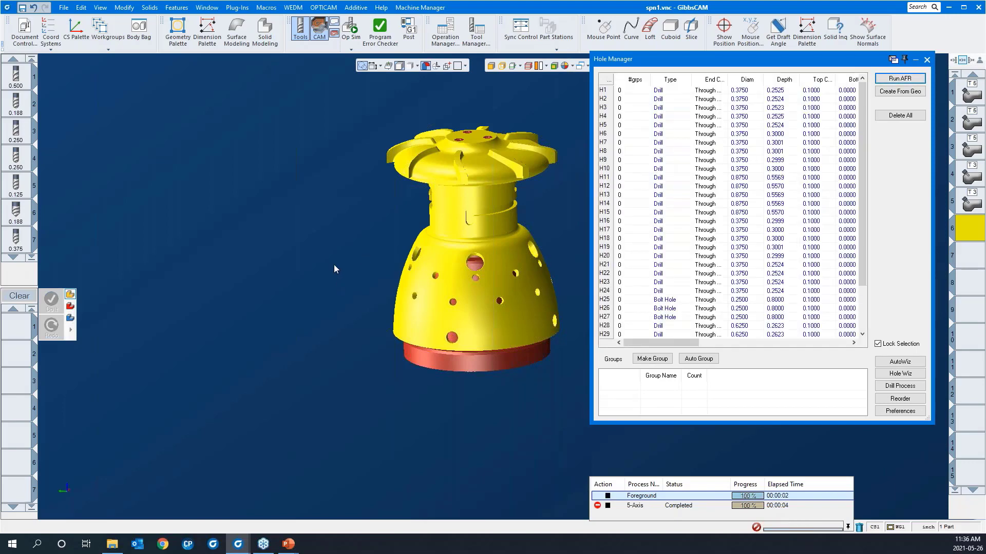
- Display the recognized hole features on the part and inspect them around the bell and the top face
{"action": "middle_click_drag", "start_coordinate": [334, 269], "coordinate": [246, 284]}
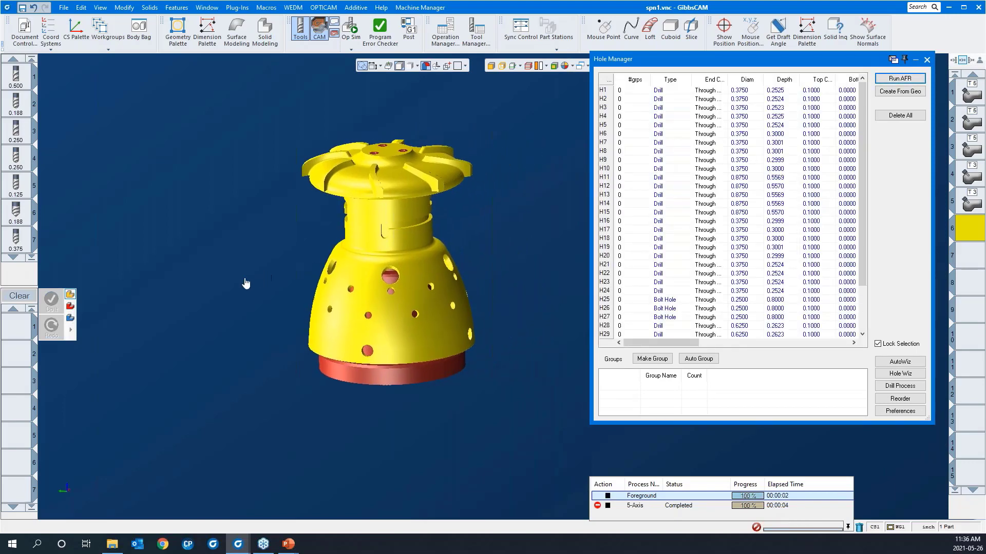
{"action": "left_click", "coordinate": [388, 66]}
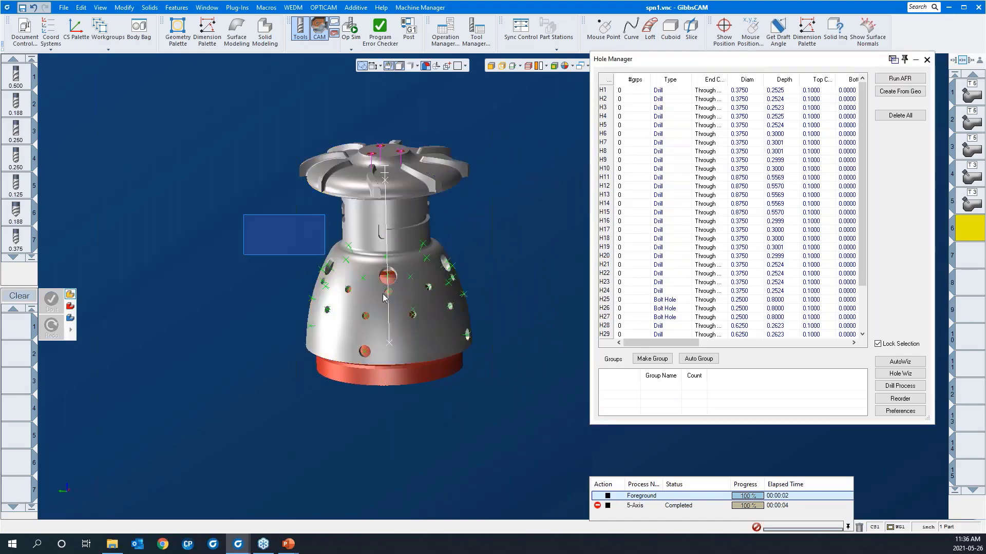
{"action": "middle_click_drag", "start_coordinate": [270, 247], "coordinate": [170, 316]}
{"action": "scroll", "coordinate": [402, 356], "scroll_direction": "up", "scroll_amount": 5}
{"action": "scroll", "coordinate": [384, 290], "scroll_direction": "up", "scroll_amount": 3}
{"action": "scroll", "coordinate": [292, 377], "scroll_direction": "down", "scroll_amount": 4}
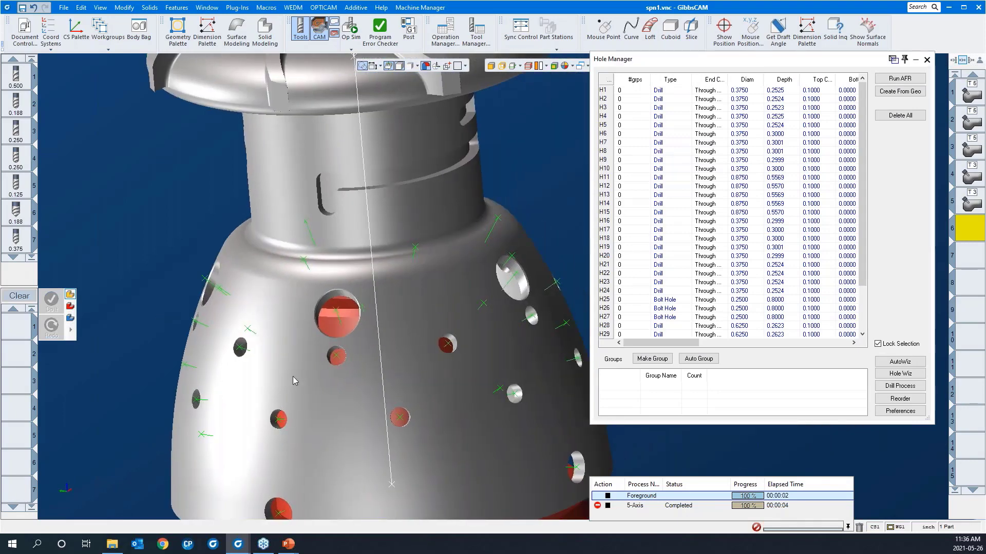
{"action": "middle_click_drag", "start_coordinate": [514, 265], "coordinate": [525, 288]}
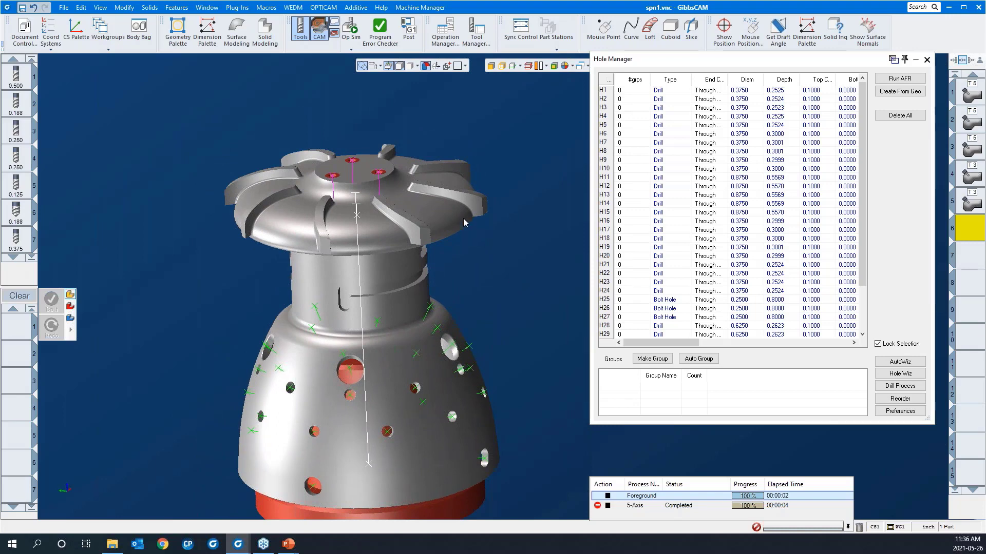
- Inspect the hole definition of bolt hole H26 on the part's top face and close it without changes
{"action": "left_click", "coordinate": [380, 175]}
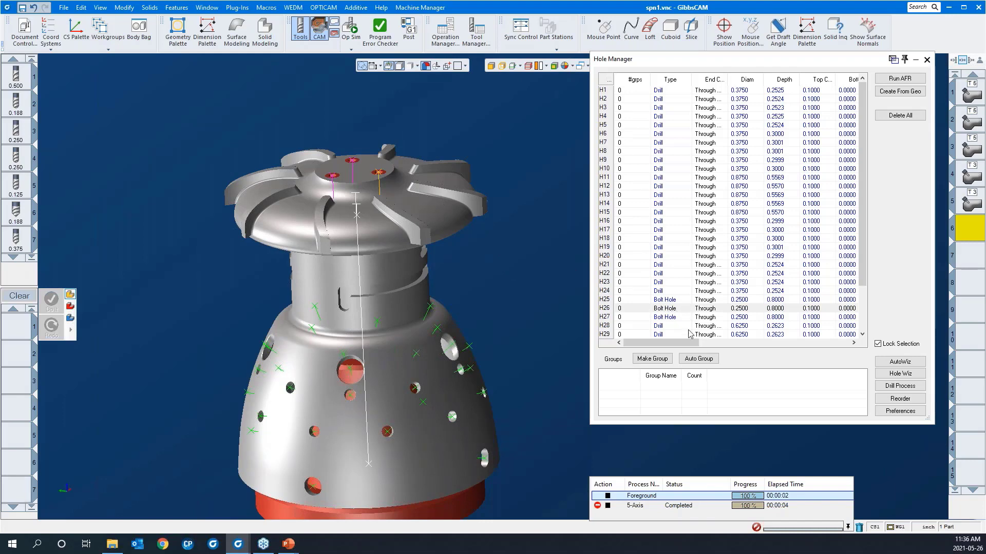
{"action": "left_click_drag", "start_coordinate": [685, 344], "coordinate": [664, 343]}
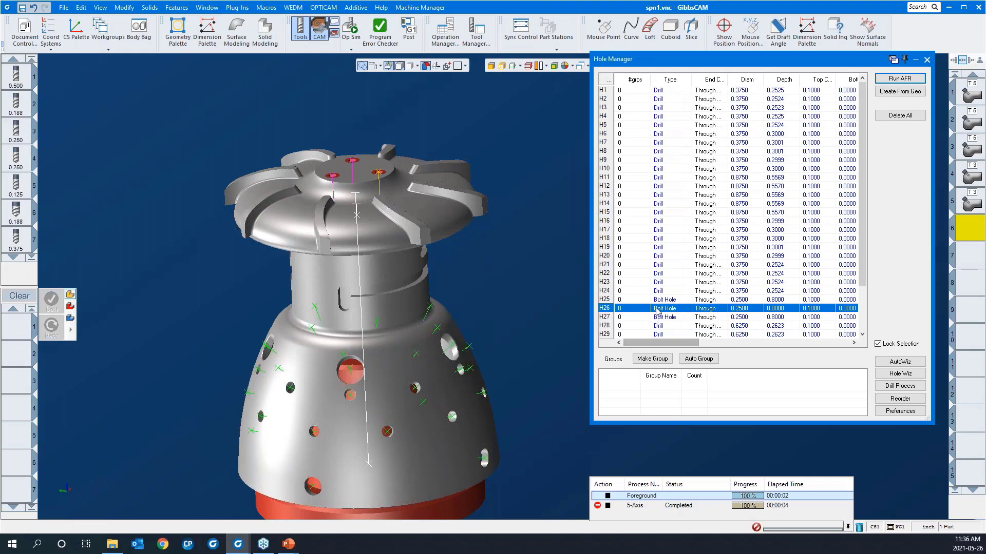
{"action": "right_click", "coordinate": [379, 175]}
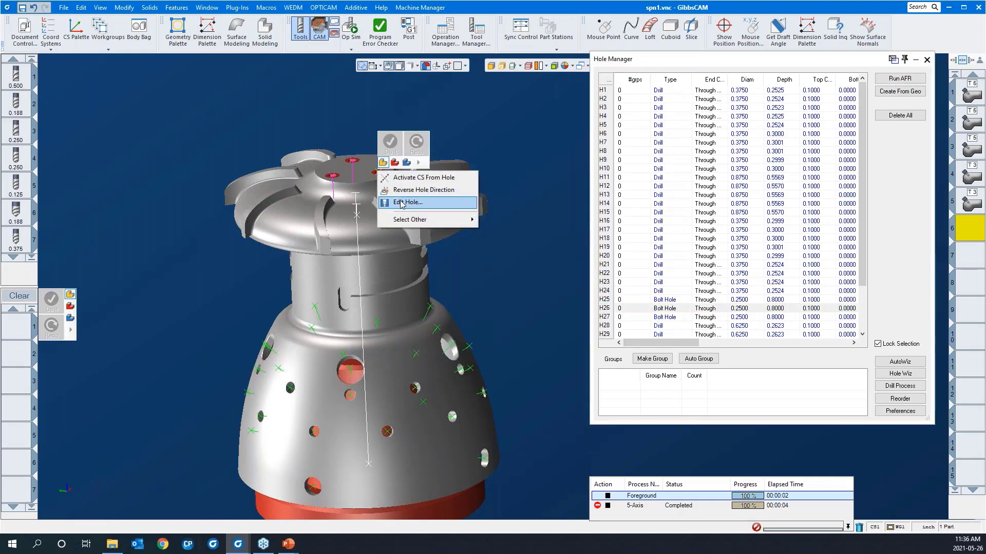
{"action": "left_click", "coordinate": [401, 202]}
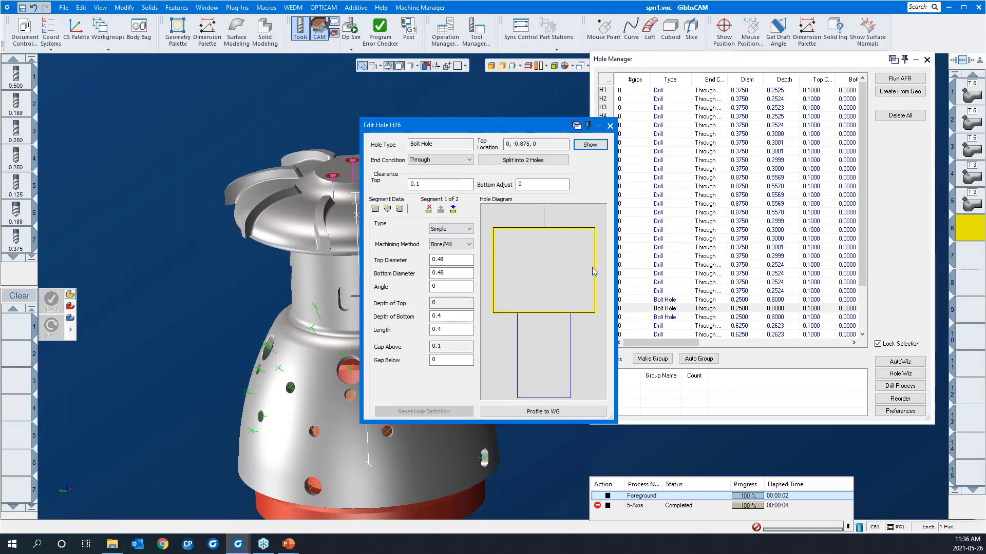
{"action": "left_click", "coordinate": [610, 126]}
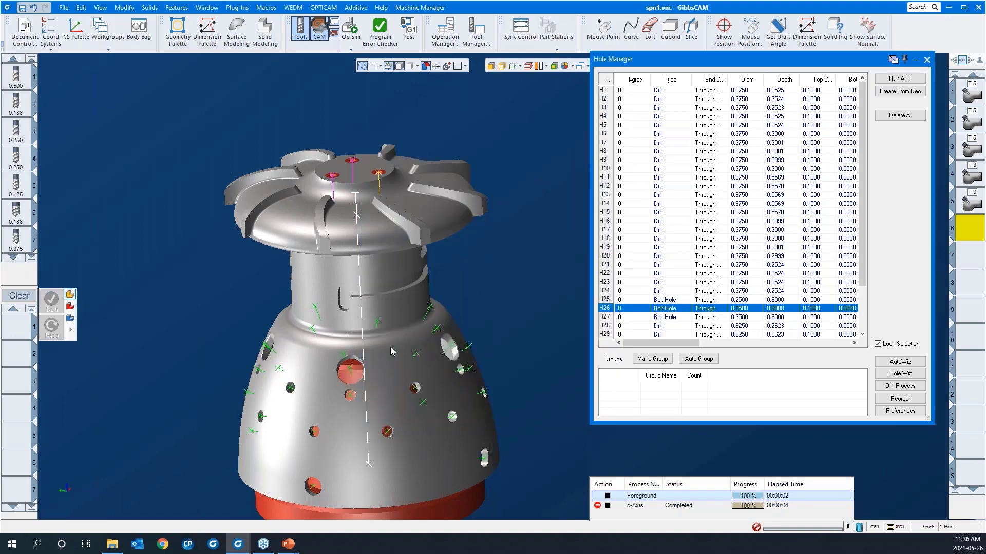
- Sort the Hole Manager's list by diameter in ascending order
{"action": "scroll", "coordinate": [362, 307], "scroll_direction": "down", "scroll_amount": 4}
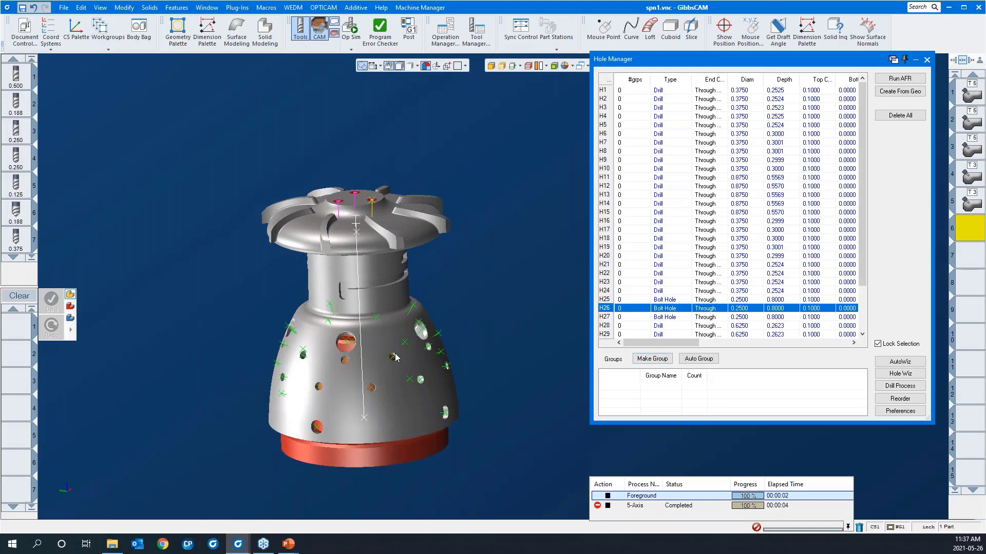
{"action": "middle_click_drag", "start_coordinate": [223, 331], "coordinate": [200, 309]}
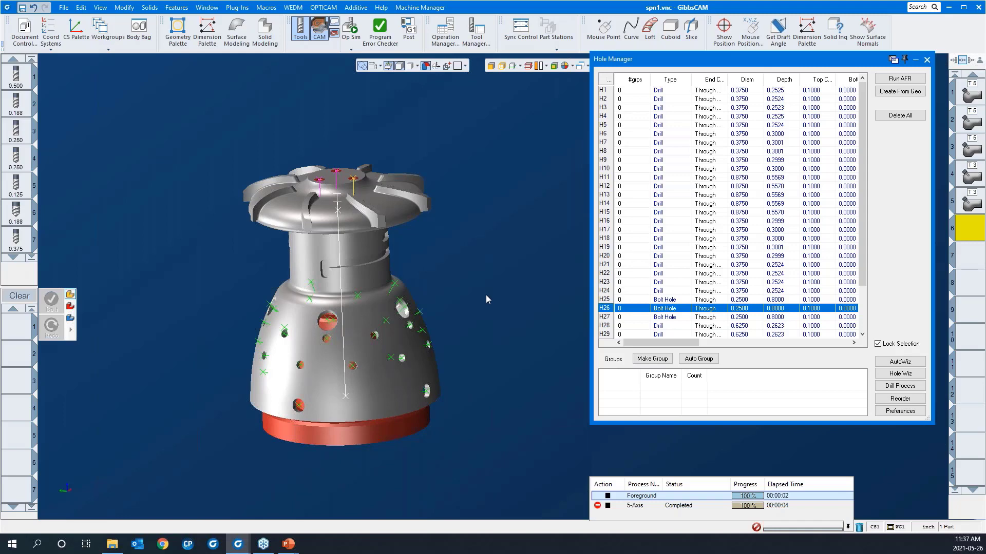
{"action": "scroll", "coordinate": [504, 273], "scroll_direction": "down", "scroll_amount": 2}
{"action": "scroll", "coordinate": [506, 273], "scroll_direction": "up", "scroll_amount": 1}
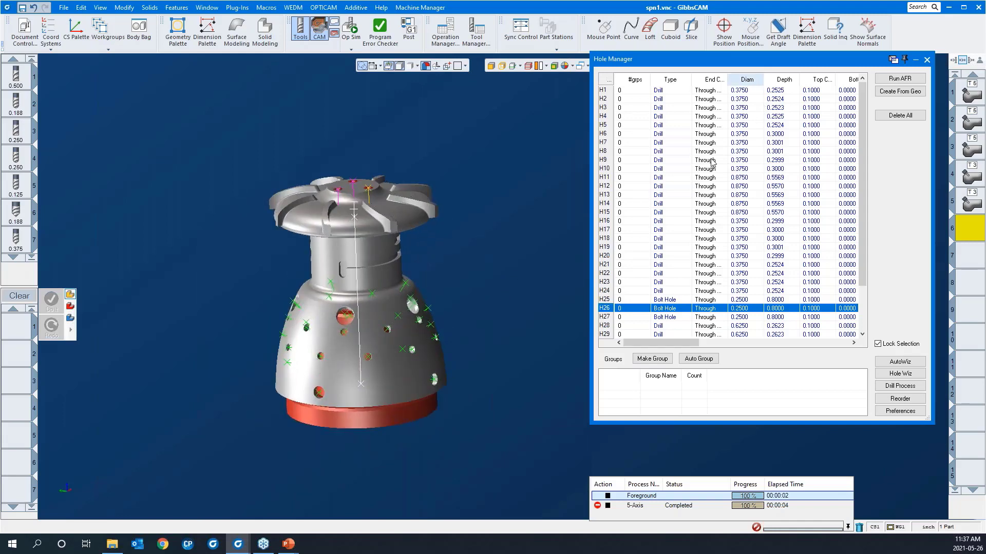
{"action": "left_click", "coordinate": [747, 80]}
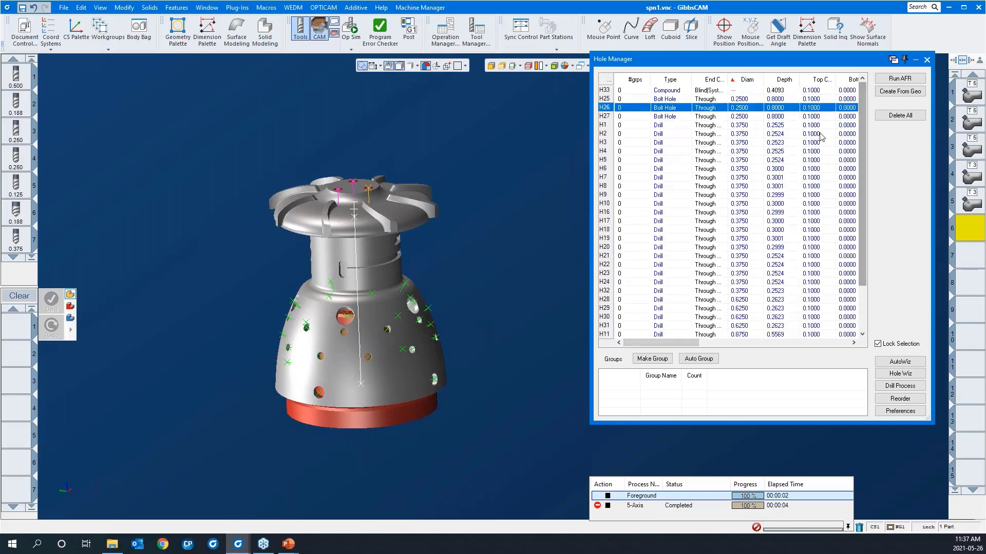
- Group all the 0.375 diameter drill holes, H1 through H32 in the sorted list, and name the group 3/8" holes
{"action": "left_click", "coordinate": [735, 126]}
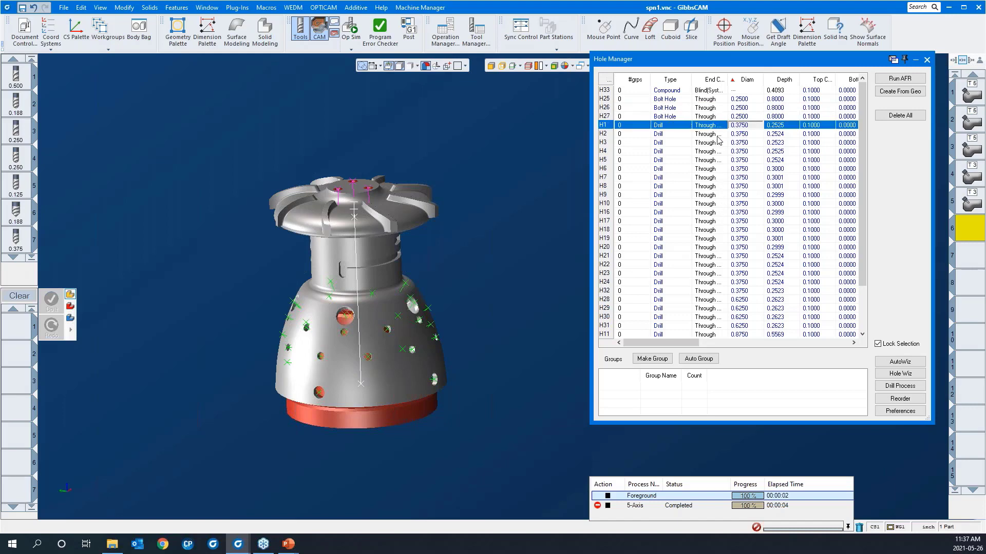
{"action": "left_click", "coordinate": [712, 293], "text": "shift"}
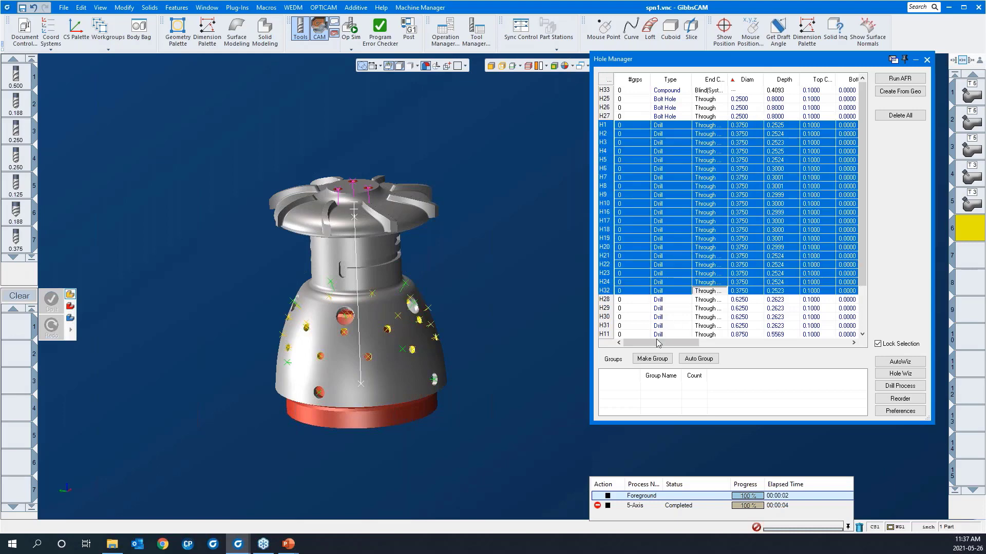
{"action": "left_click", "coordinate": [654, 360]}
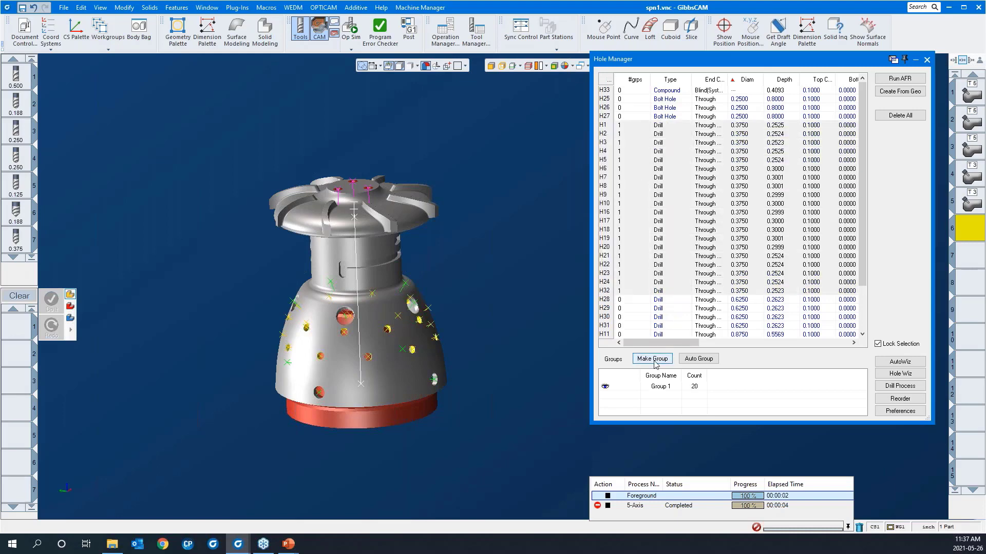
{"action": "left_click", "coordinate": [657, 389]}
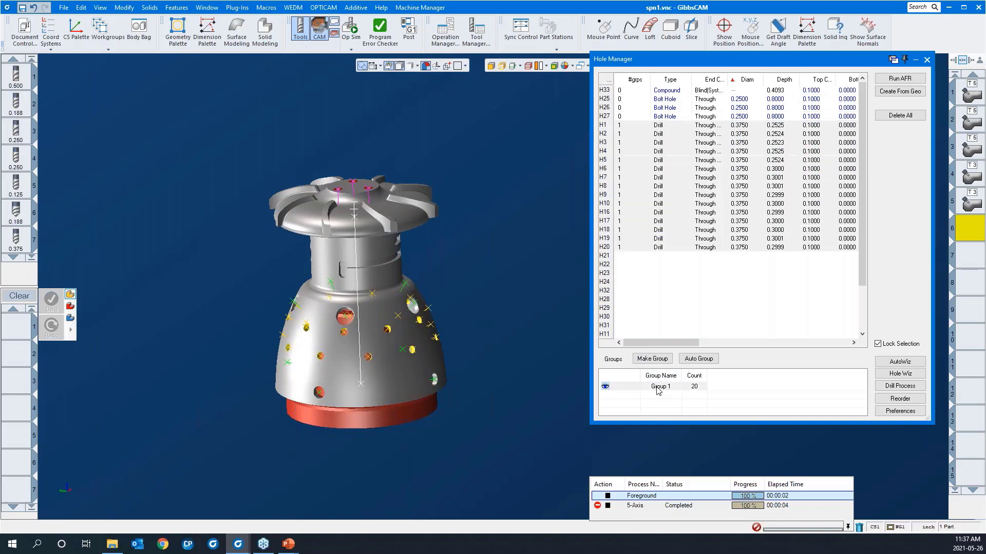
{"action": "double_click", "coordinate": [658, 391]}
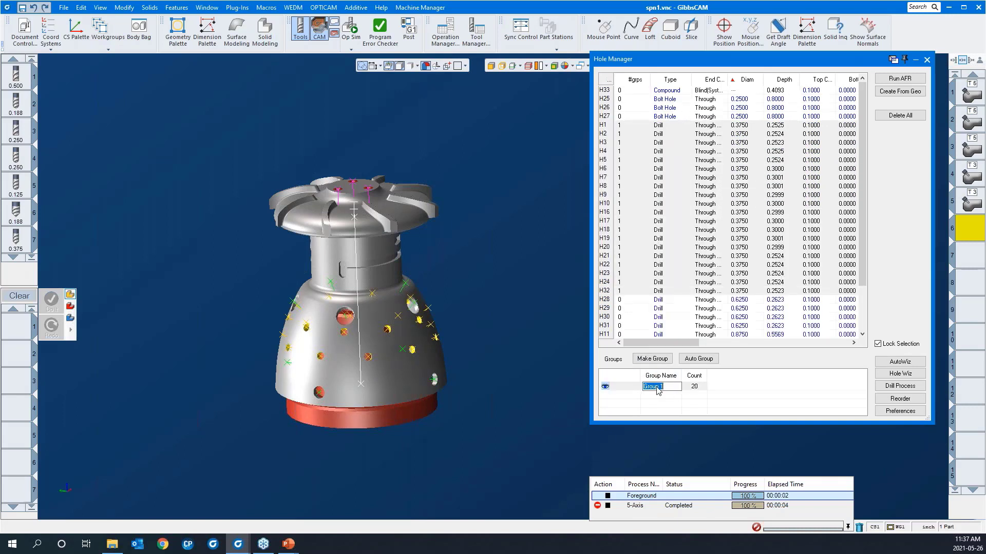
{"action": "type", "text": "3/8\" holes"}
{"action": "left_click", "coordinate": [655, 408]}
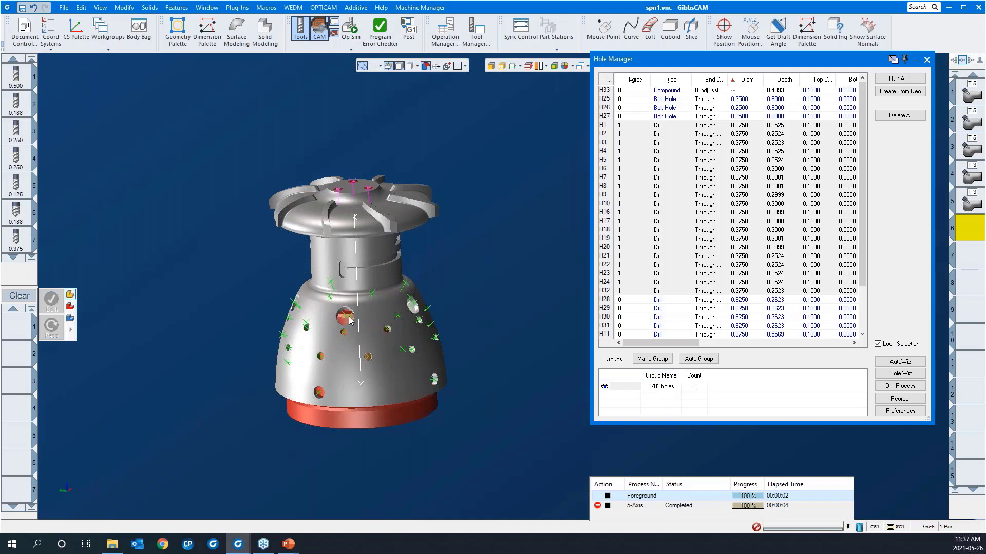
- Make a second group from the 0.875 diameter drill holes H11 through H15
{"action": "middle_click_drag", "start_coordinate": [343, 347], "coordinate": [528, 362]}
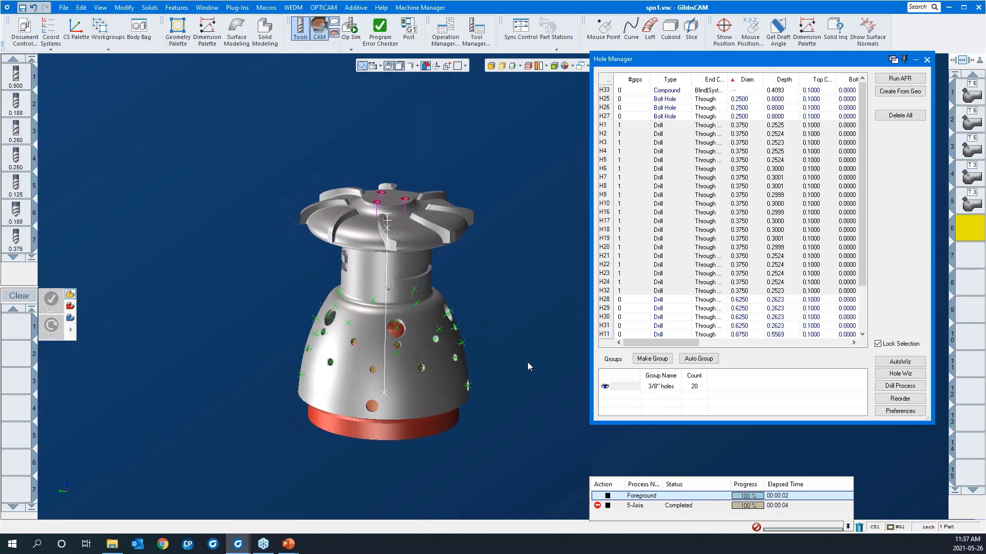
{"action": "left_click", "coordinate": [404, 331]}
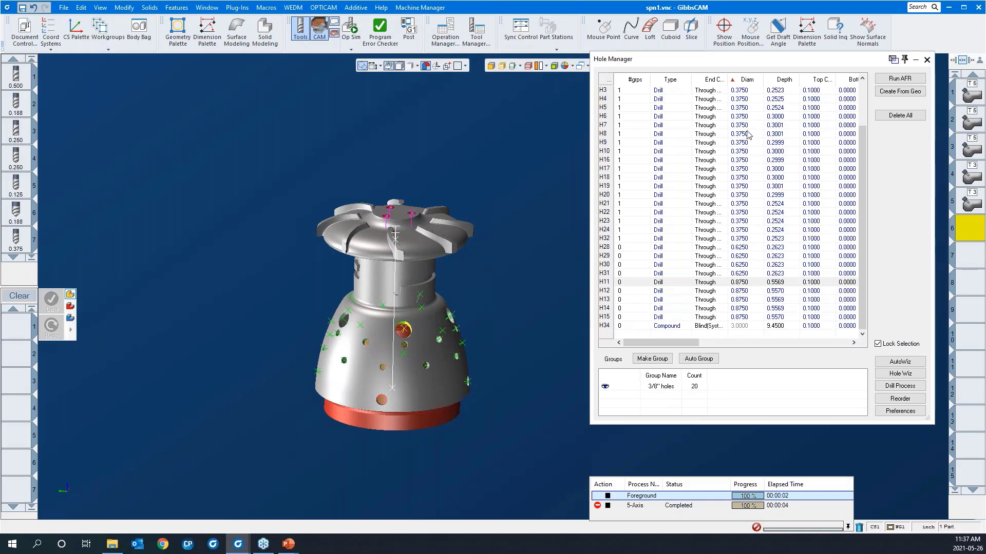
{"action": "left_click", "coordinate": [713, 282]}
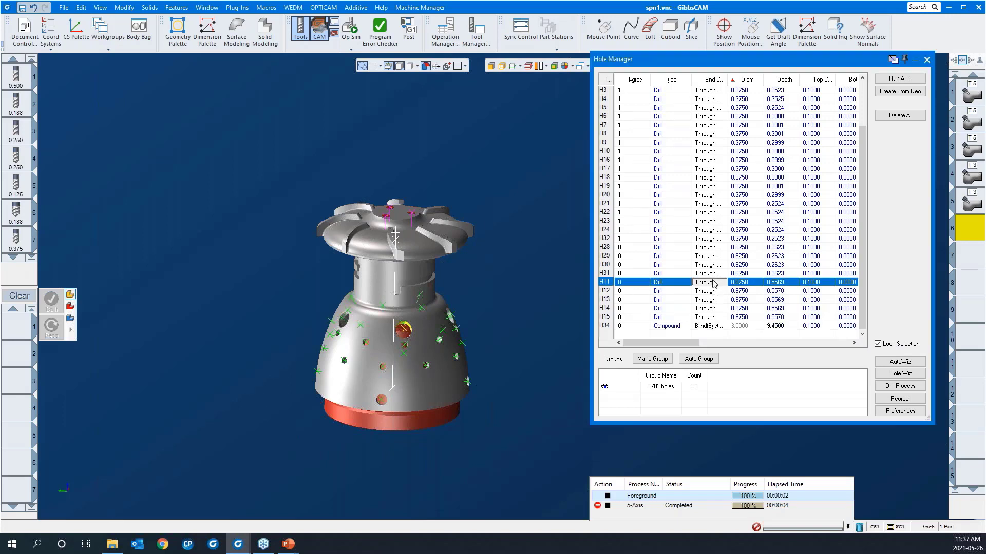
{"action": "left_click", "coordinate": [714, 318], "text": "shift"}
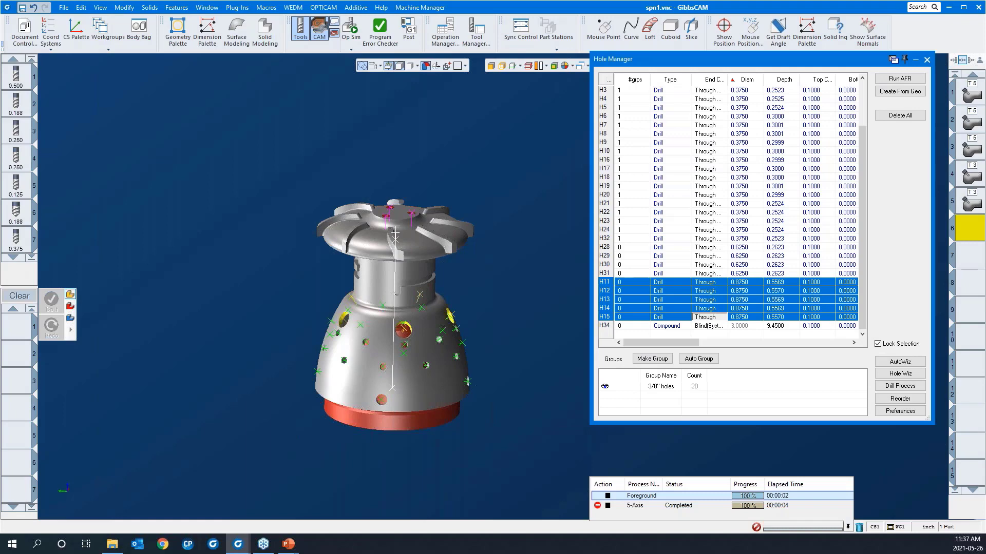
{"action": "left_click", "coordinate": [653, 359]}
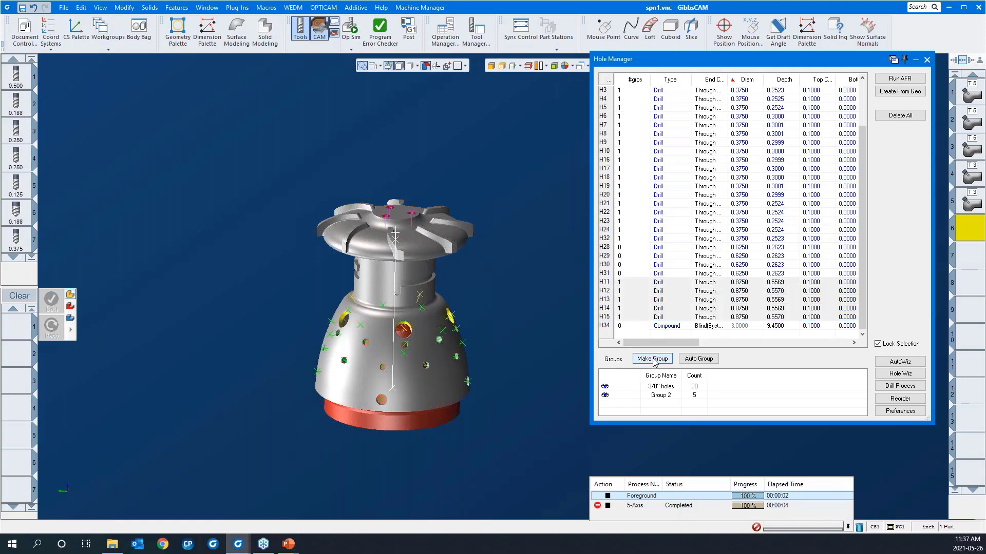
- Rename the second hole group as 7/8" bores
{"action": "left_click", "coordinate": [660, 396]}
{"action": "left_click", "coordinate": [660, 397]}
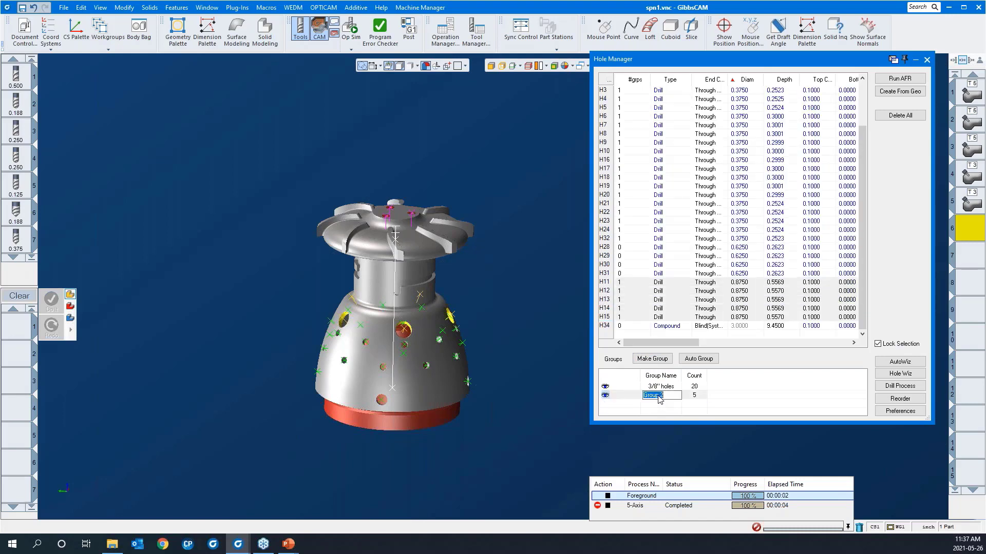
{"action": "type", "text": "7/8\" bores"}
{"action": "left_click", "coordinate": [658, 409]}
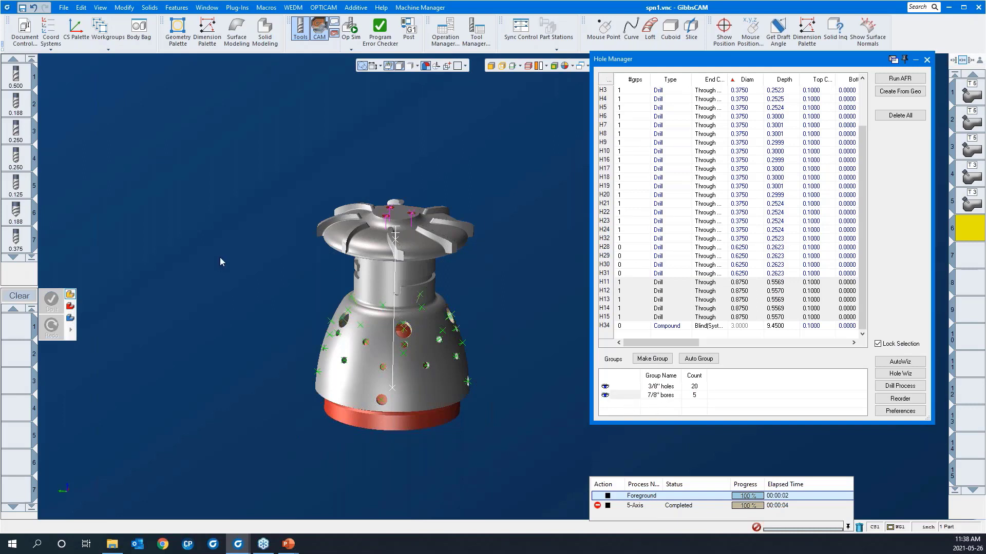
- Highlight the 3/8" holes group on the part to check which holes it contains, and clear the selection
{"action": "scroll", "coordinate": [220, 257], "scroll_direction": "down", "scroll_amount": 2}
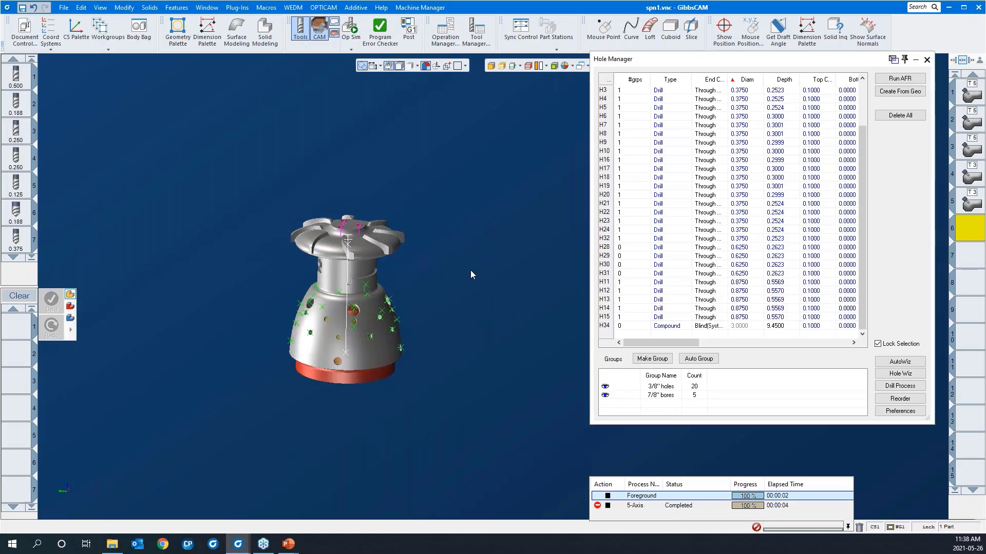
{"action": "middle_click_drag", "start_coordinate": [470, 271], "coordinate": [245, 332]}
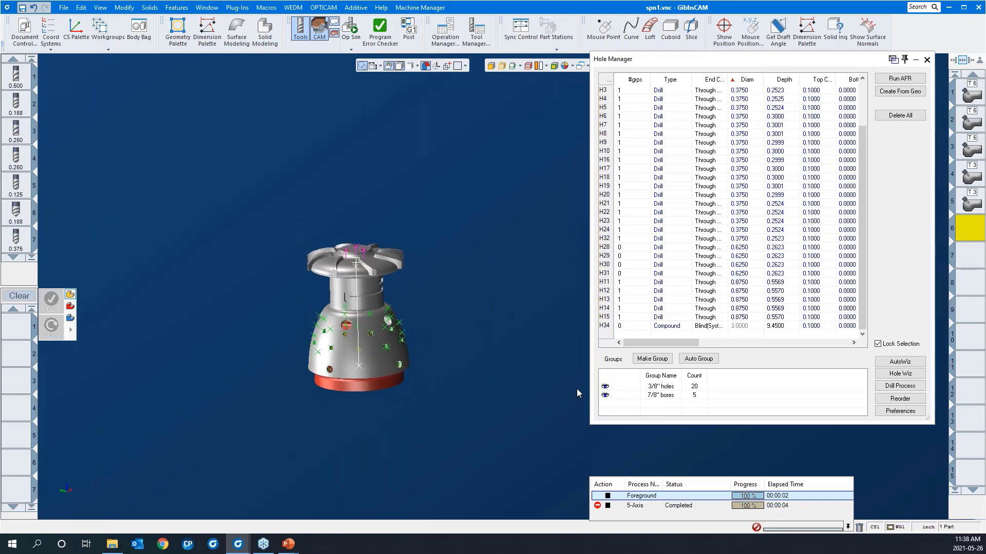
{"action": "left_click", "coordinate": [648, 391]}
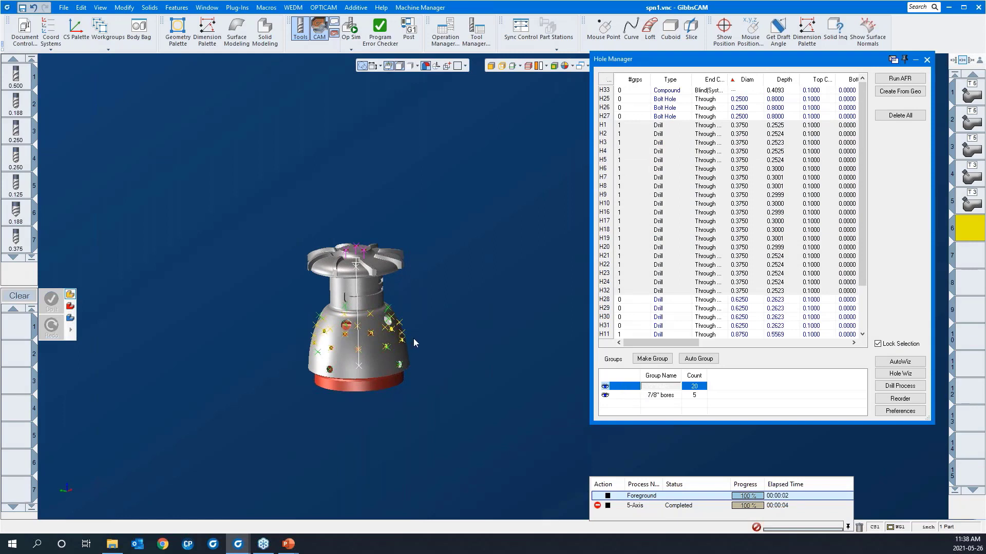
{"action": "left_click", "coordinate": [506, 350]}
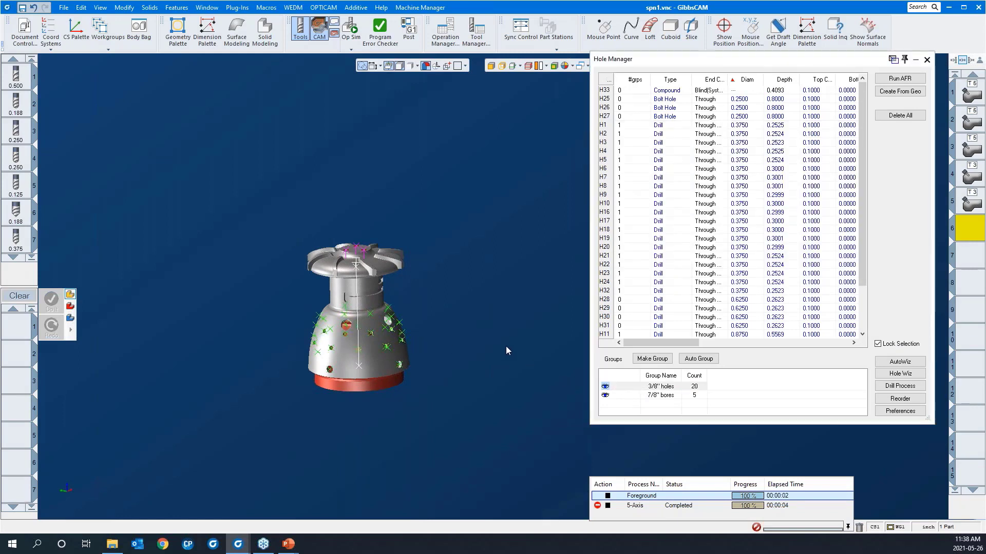
- Load the saved process list helix bore 500 emill into the empty process list
{"action": "right_click", "coordinate": [16, 330]}
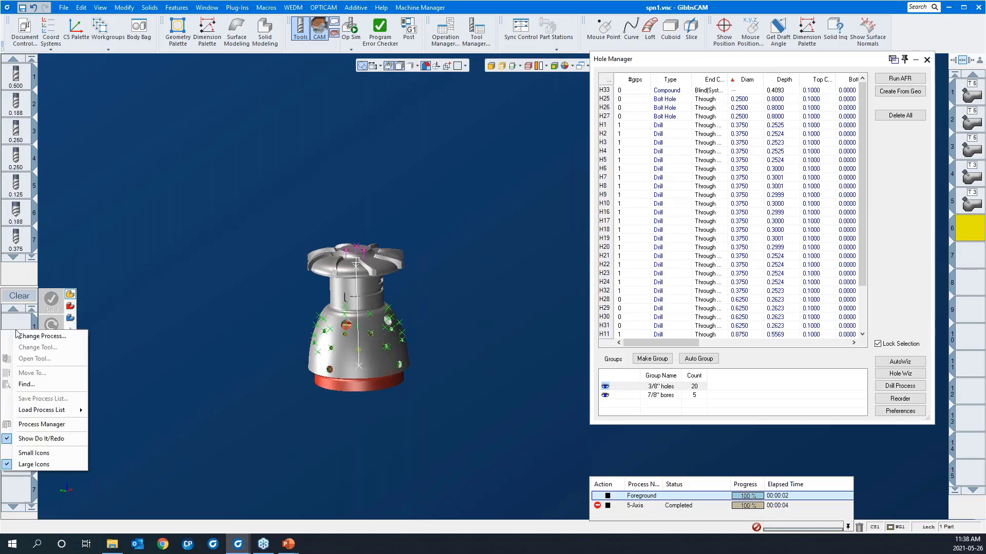
{"action": "mouse_move", "coordinate": [28, 415]}
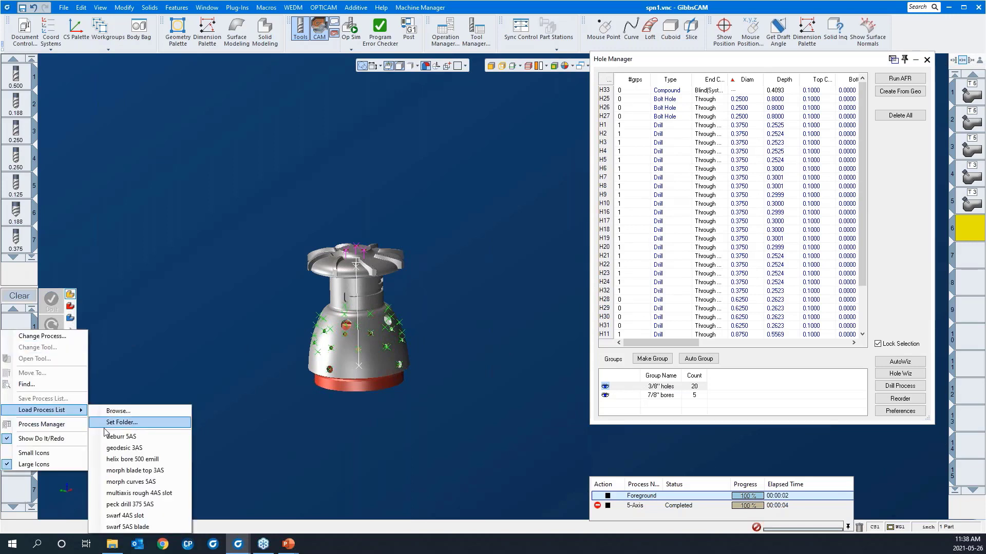
{"action": "left_click", "coordinate": [135, 461]}
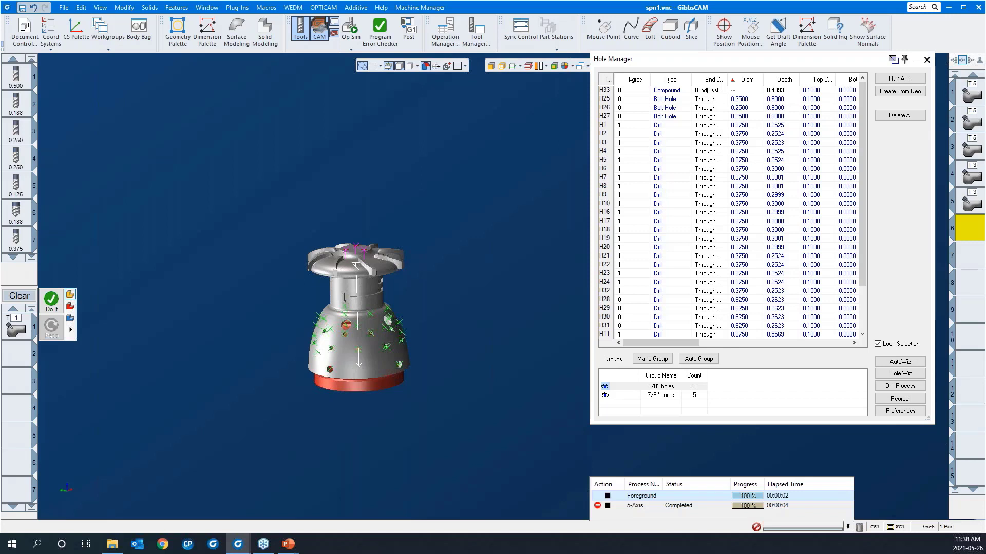
- Set the helix bore process's Adjust End hole modifier to -.05 and collapse the parameters dialog
{"action": "left_click", "coordinate": [22, 329]}
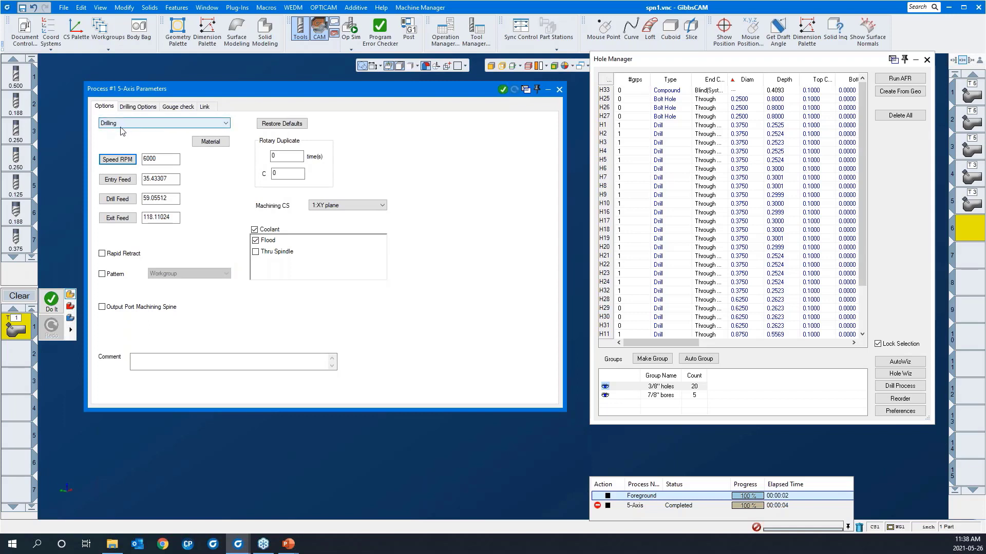
{"action": "left_click", "coordinate": [136, 108]}
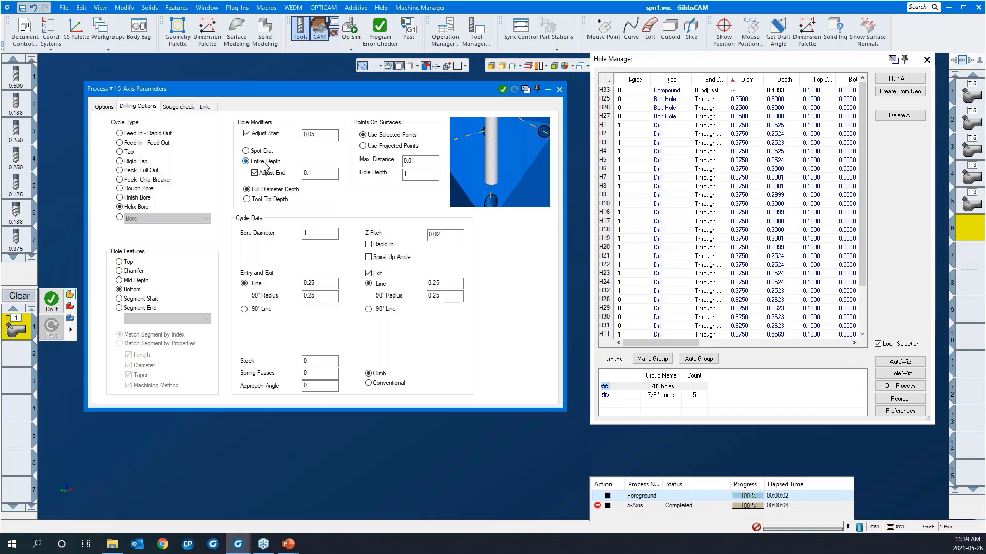
{"action": "double_click", "coordinate": [317, 176]}
{"action": "type", "text": "-.05"}
{"action": "left_click", "coordinate": [186, 110]}
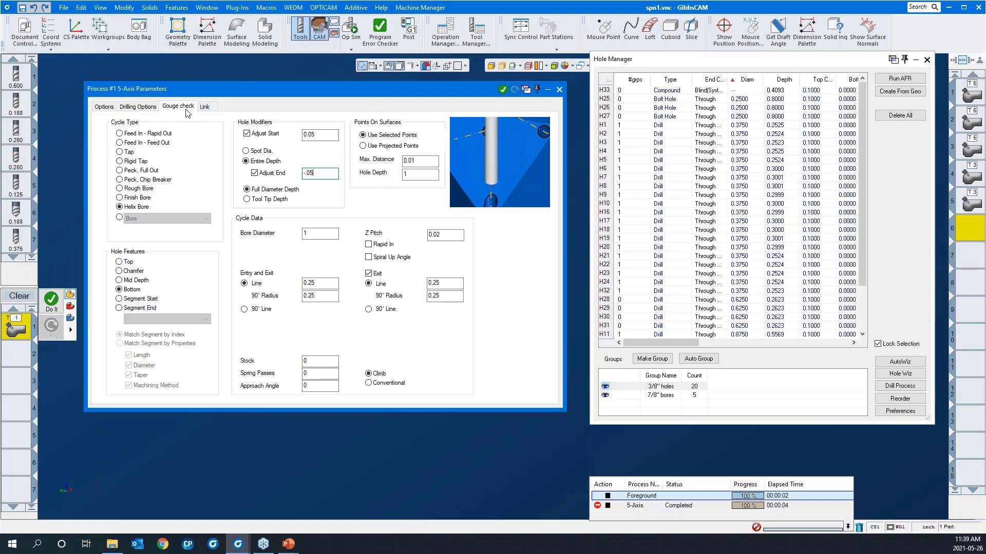
{"action": "double_click", "coordinate": [267, 93]}
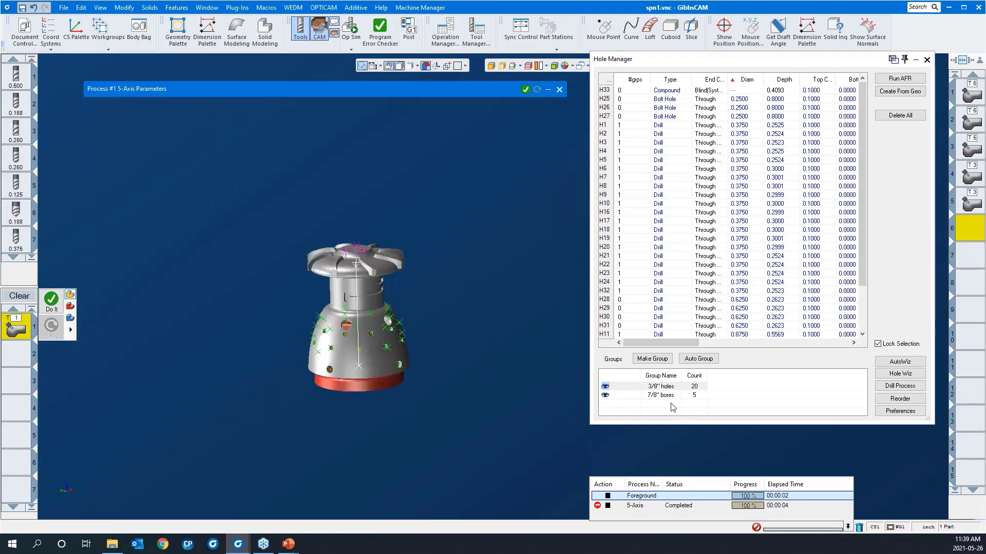
- Generate the 5-axis helix bore toolpath on the 7/8" bores group and view it on the part
{"action": "left_click", "coordinate": [653, 400]}
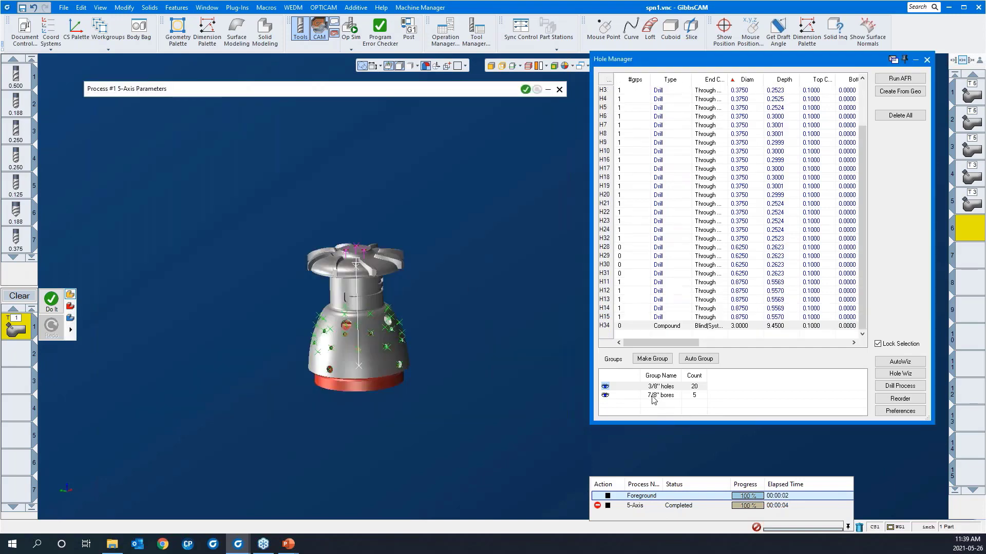
{"action": "left_click_drag", "start_coordinate": [245, 214], "coordinate": [489, 422]}
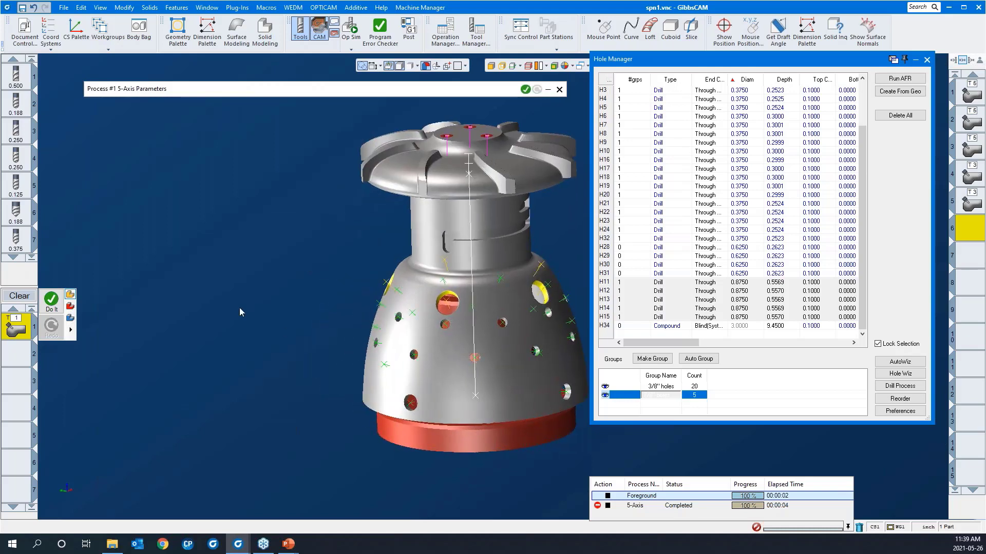
{"action": "middle_click", "coordinate": [237, 306]}
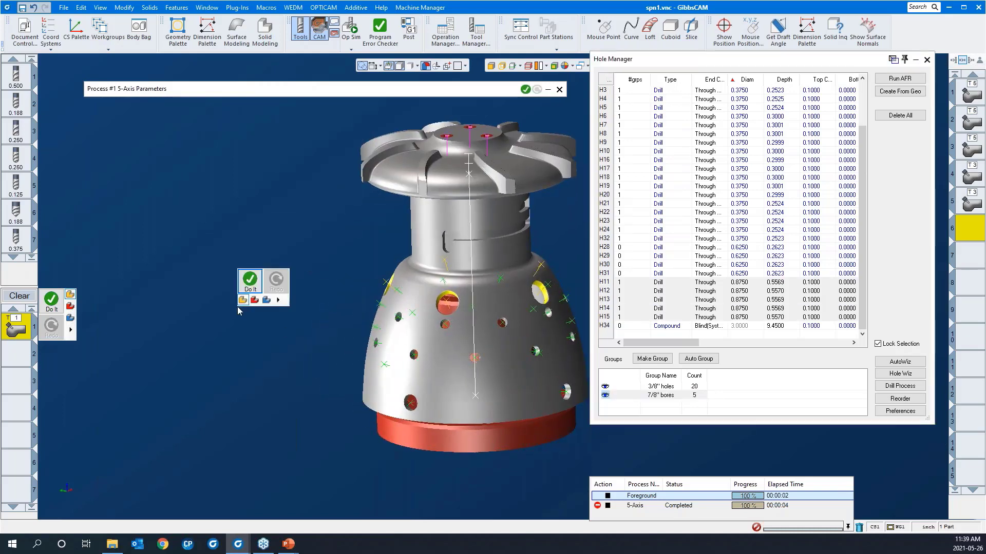
{"action": "left_click", "coordinate": [251, 284]}
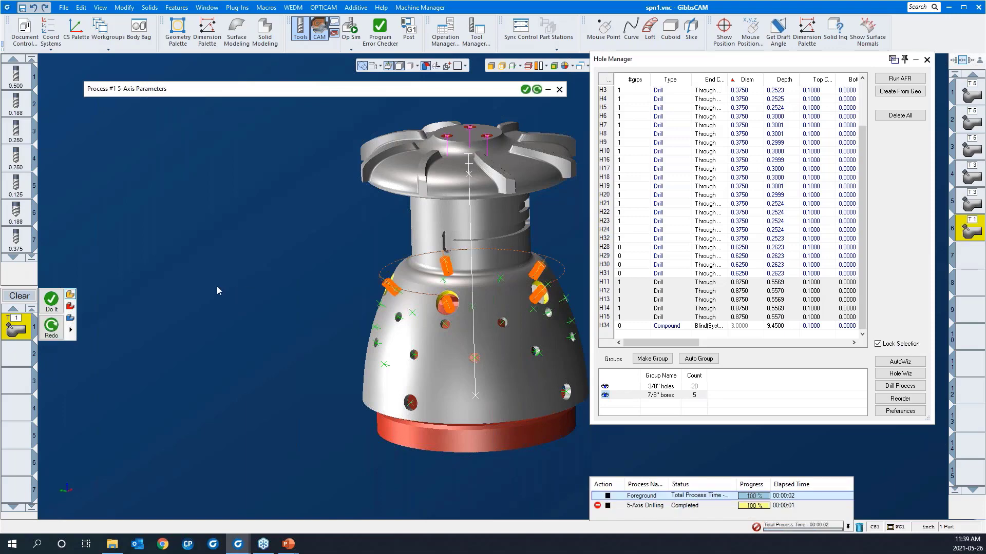
{"action": "scroll", "coordinate": [221, 285], "scroll_direction": "down", "scroll_amount": 3}
{"action": "left_click_drag", "start_coordinate": [279, 254], "coordinate": [422, 342]}
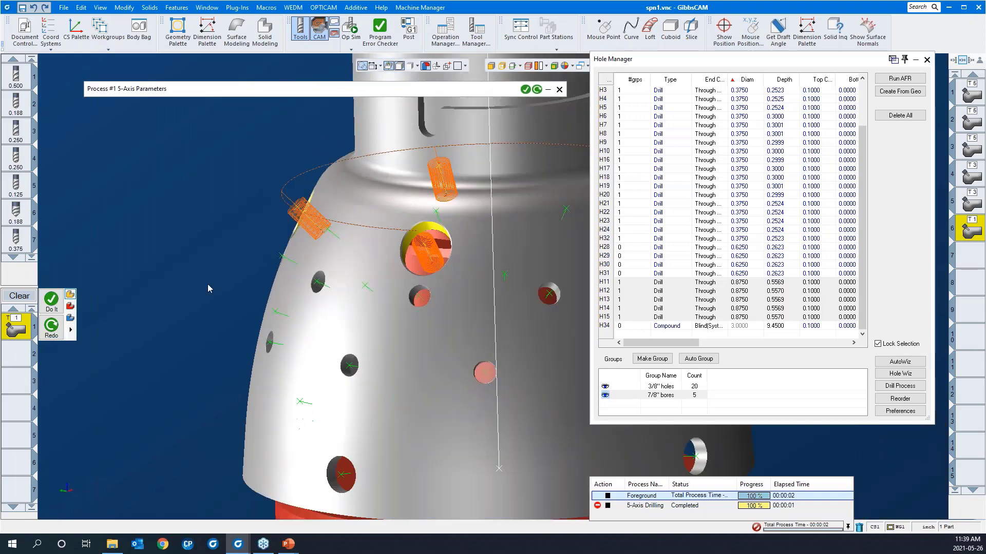
{"action": "scroll", "coordinate": [207, 284], "scroll_direction": "down", "scroll_amount": 2}
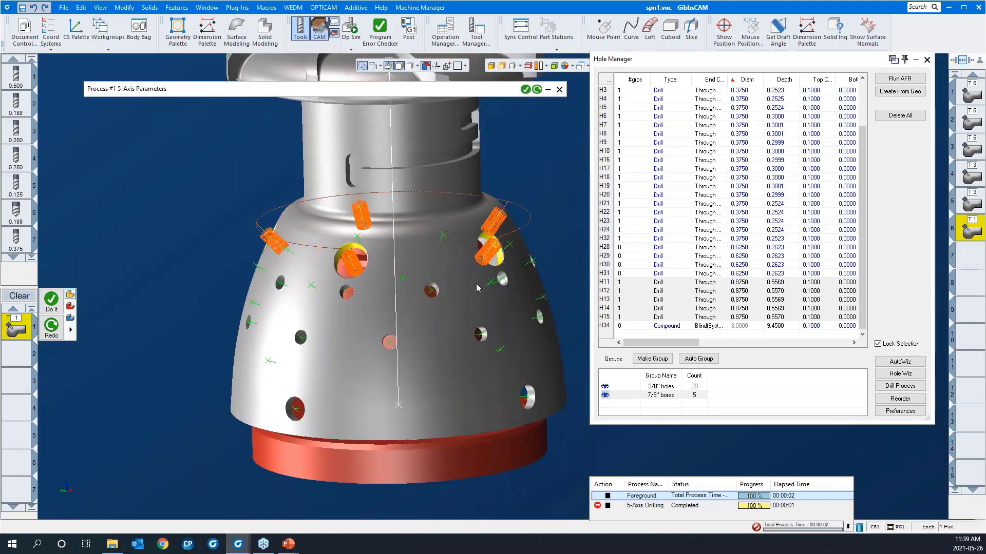
{"action": "middle_click_drag", "start_coordinate": [561, 202], "coordinate": [562, 227]}
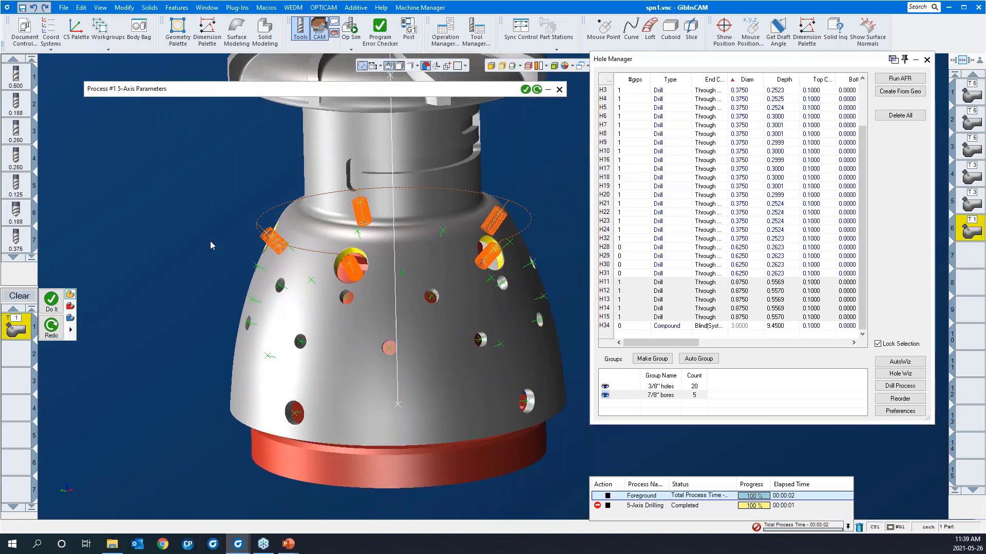
{"action": "scroll", "coordinate": [214, 246], "scroll_direction": "down", "scroll_amount": 1}
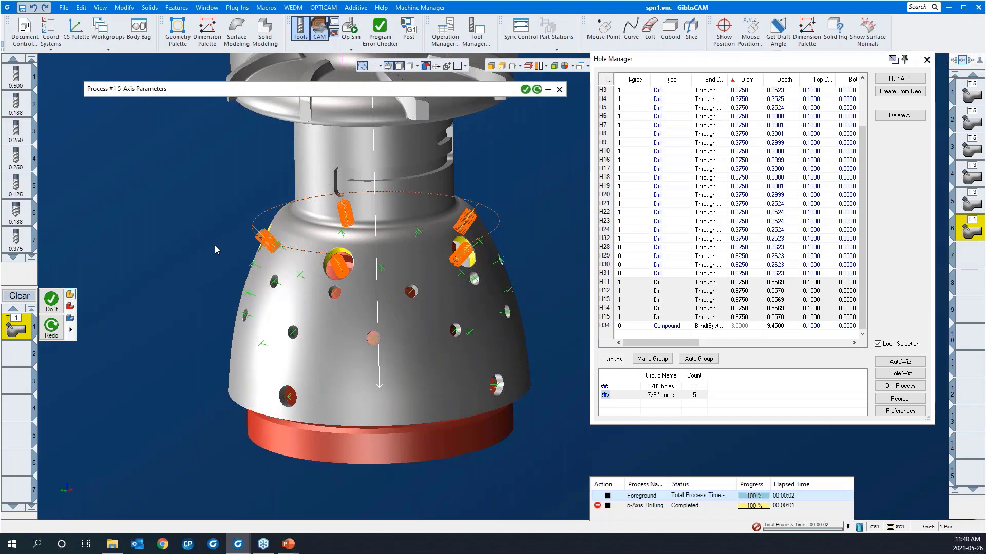
- Clear the process list and load the saved process list peck drill 375 5AS
{"action": "left_click", "coordinate": [27, 297]}
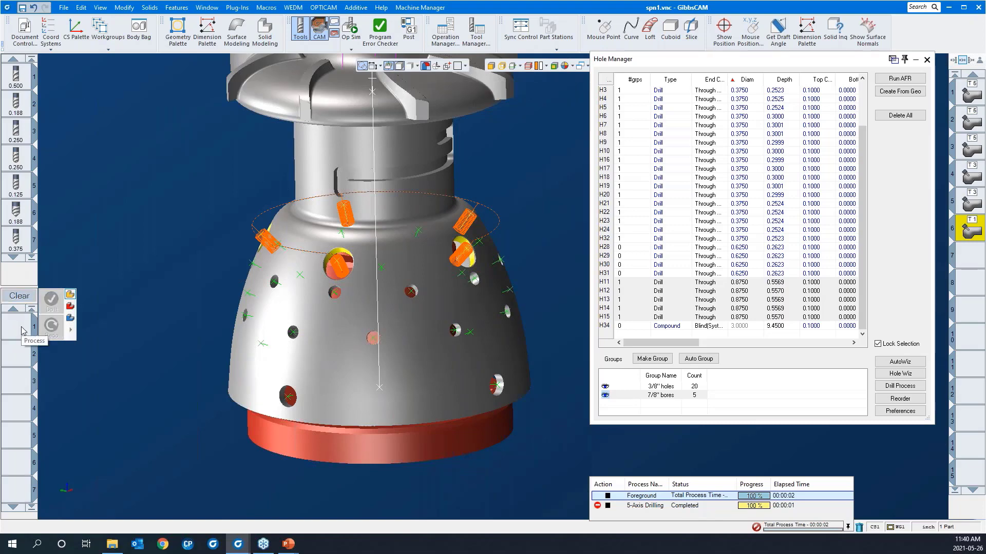
{"action": "right_click", "coordinate": [21, 330]}
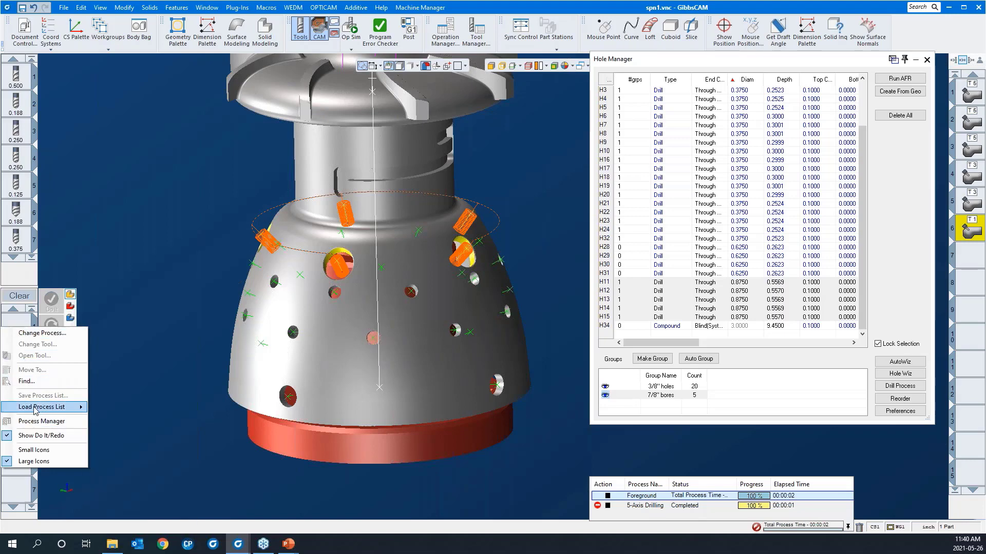
{"action": "mouse_move", "coordinate": [36, 411]}
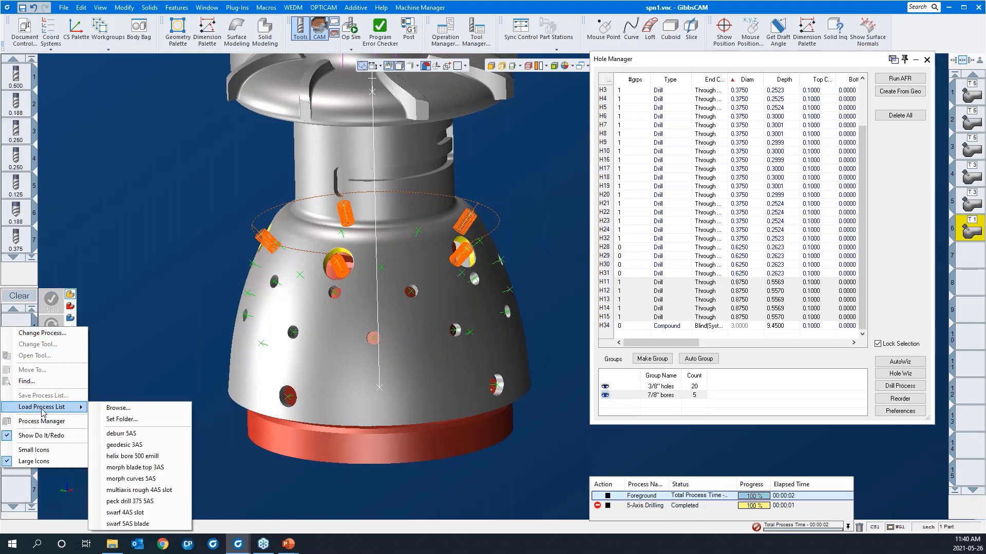
{"action": "left_click", "coordinate": [148, 501]}
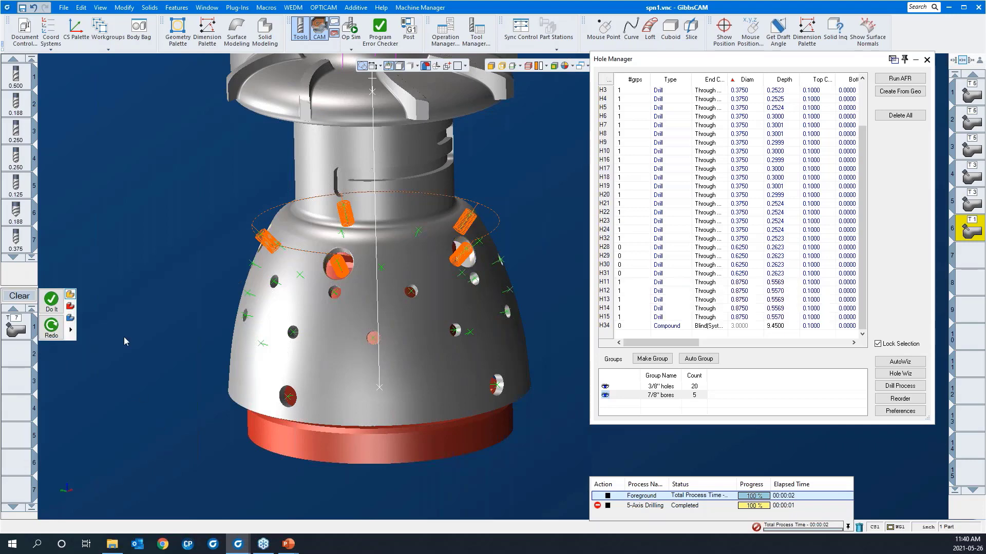
- Review the peck drilling process's speeds, feeds and drilling options, and close its parameters without changes
{"action": "left_click", "coordinate": [17, 330]}
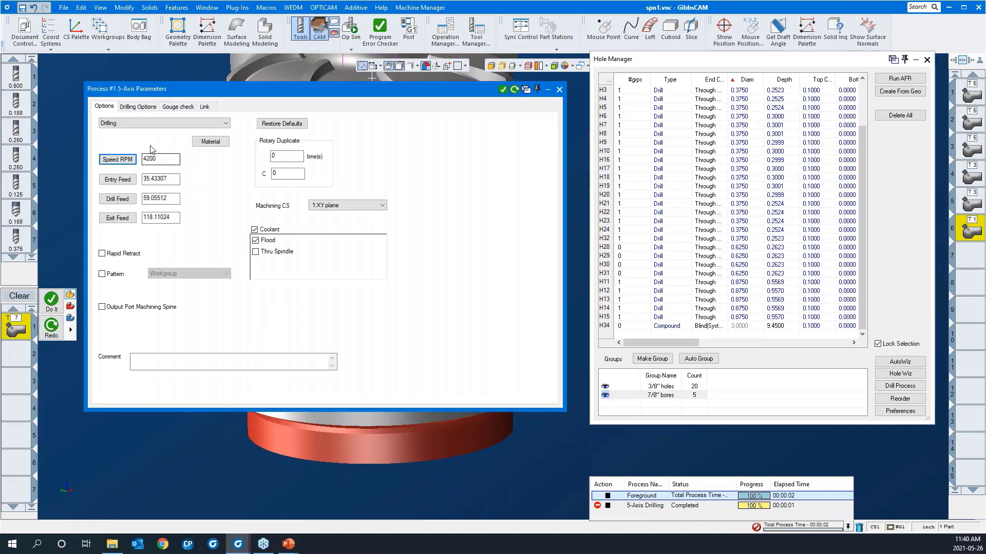
{"action": "left_click", "coordinate": [140, 108]}
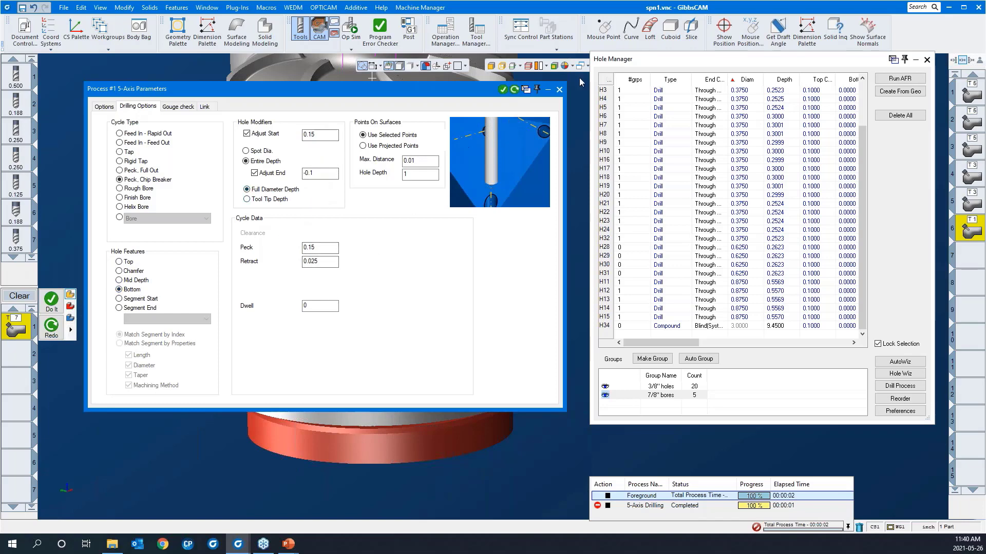
{"action": "left_click", "coordinate": [557, 91]}
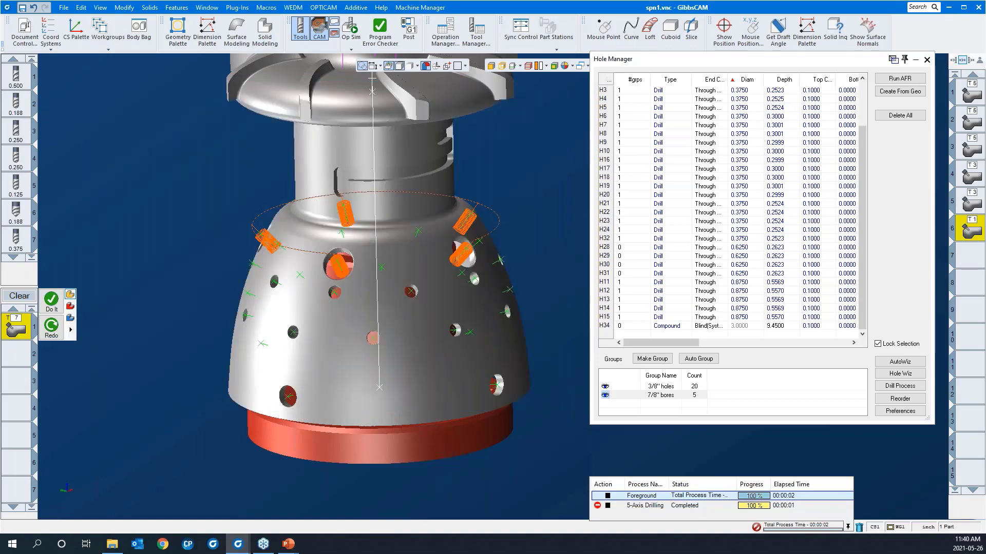
- Generate the 5-axis peck drilling toolpath on the 3/8" holes group
{"action": "left_click", "coordinate": [649, 388]}
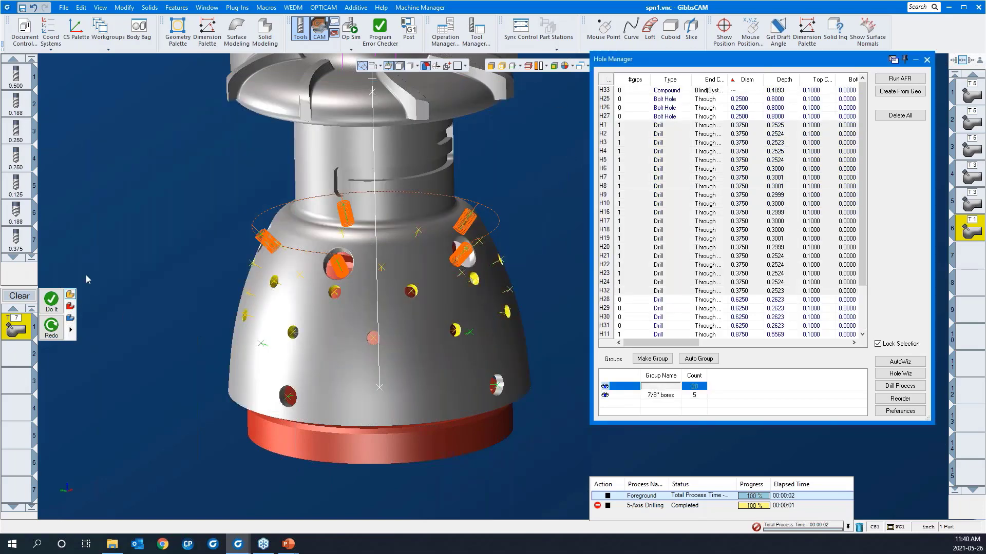
{"action": "right_click", "coordinate": [120, 210]}
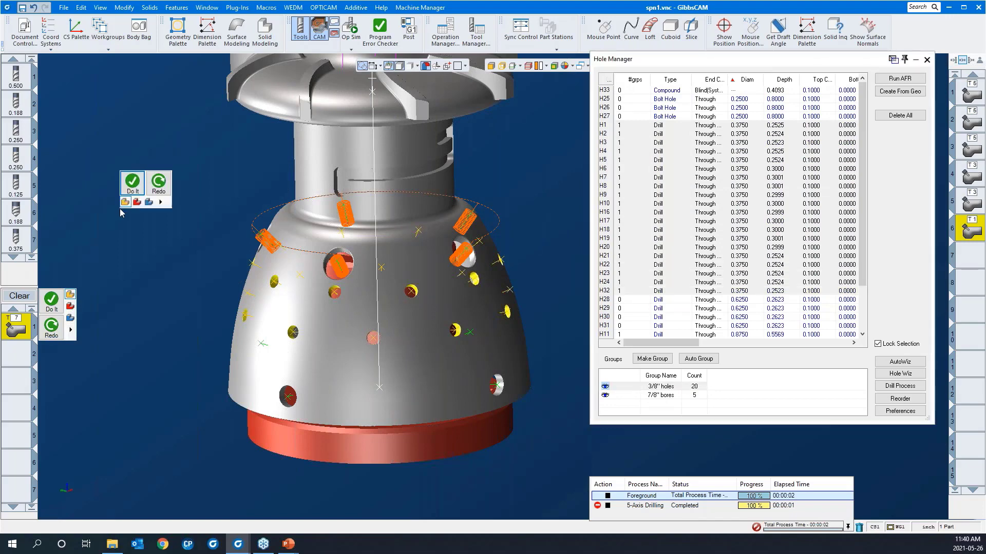
{"action": "left_click", "coordinate": [132, 182]}
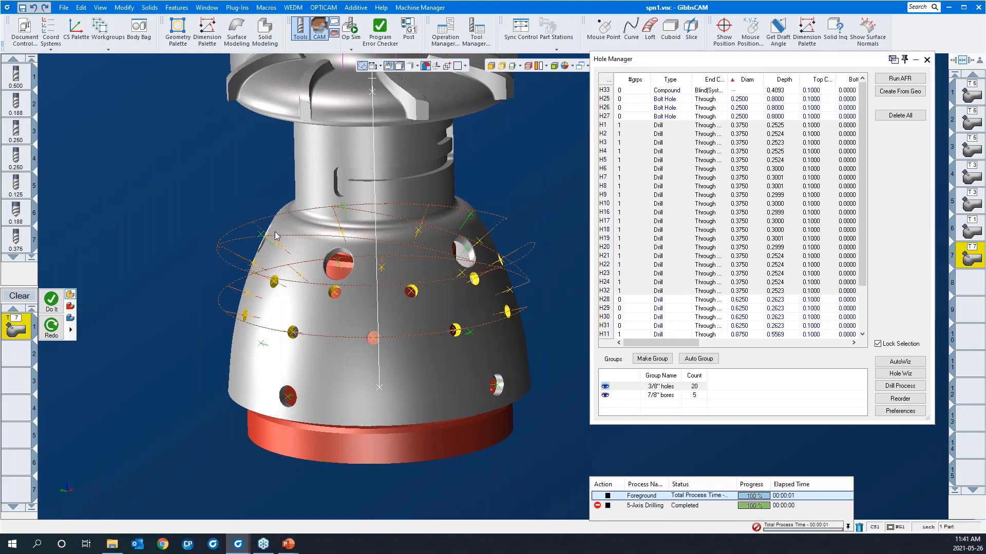
- Examine the peck drilling toolpath and its moves between holes from several sides of the part's bell-shaped body
{"action": "scroll", "coordinate": [220, 239], "scroll_direction": "down", "scroll_amount": 3}
{"action": "middle_click_drag", "start_coordinate": [359, 342], "coordinate": [158, 205]}
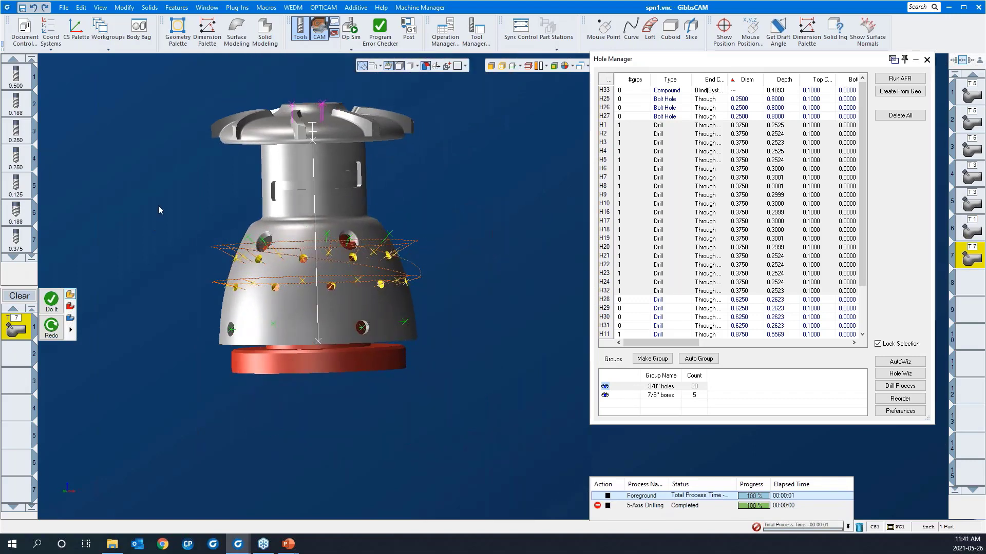
{"action": "left_click_drag", "start_coordinate": [162, 191], "coordinate": [537, 374]}
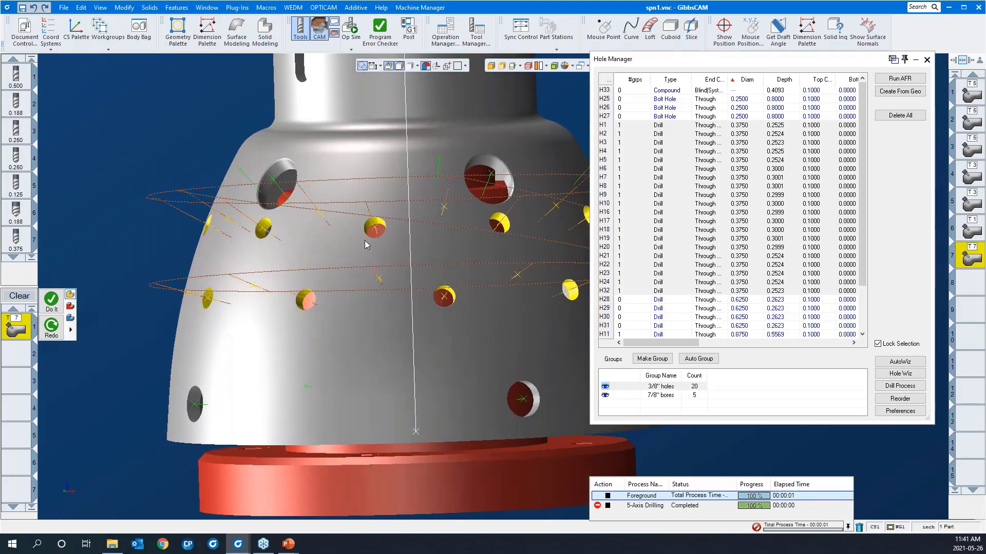
{"action": "middle_click_drag", "start_coordinate": [365, 242], "coordinate": [211, 271]}
{"action": "scroll", "coordinate": [210, 247], "scroll_direction": "down", "scroll_amount": 3}
{"action": "middle_click_drag", "start_coordinate": [472, 275], "coordinate": [217, 362]}
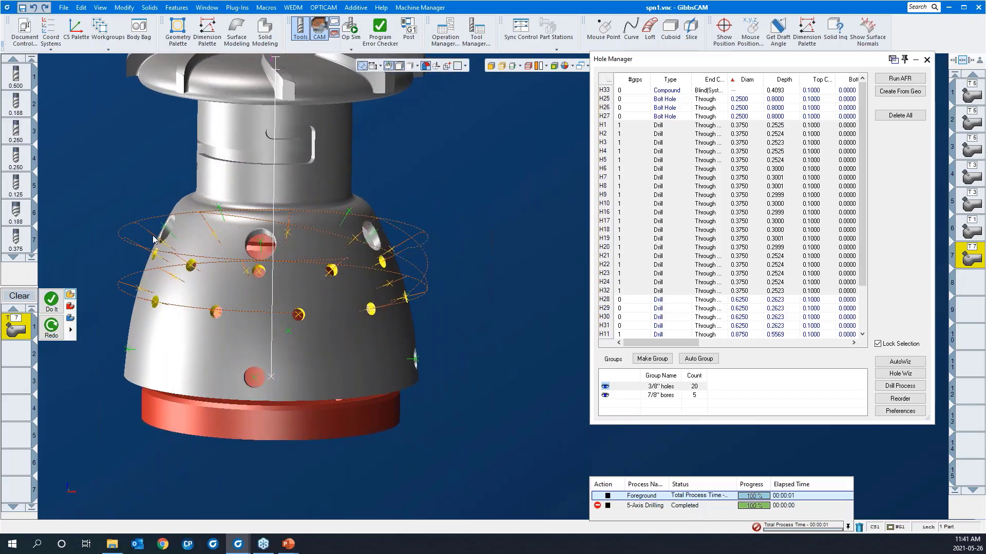
{"action": "middle_click_drag", "start_coordinate": [332, 349], "coordinate": [296, 366]}
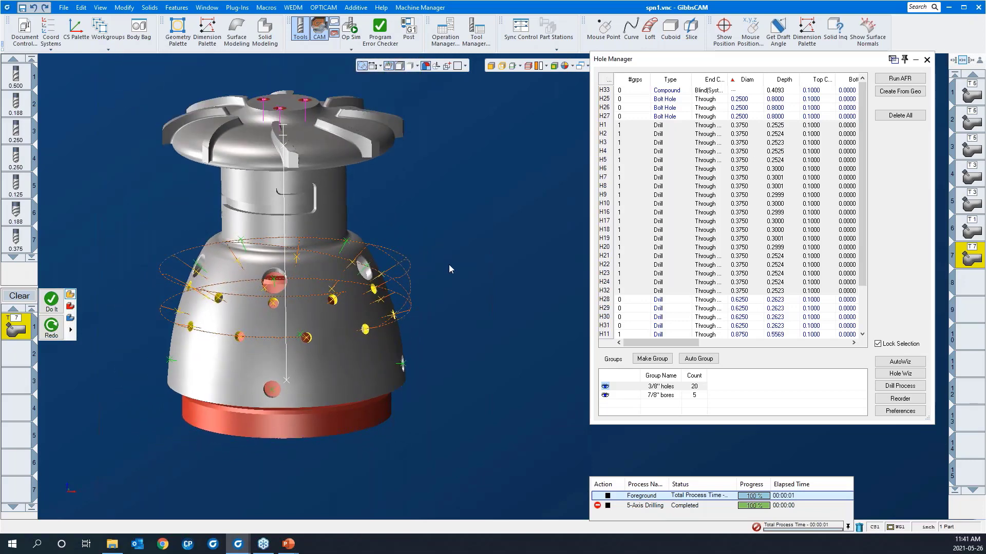
- Open the 3/8" holes group for reordering and examine its displayed machining order from several sides of the part
{"action": "left_click", "coordinate": [900, 399]}
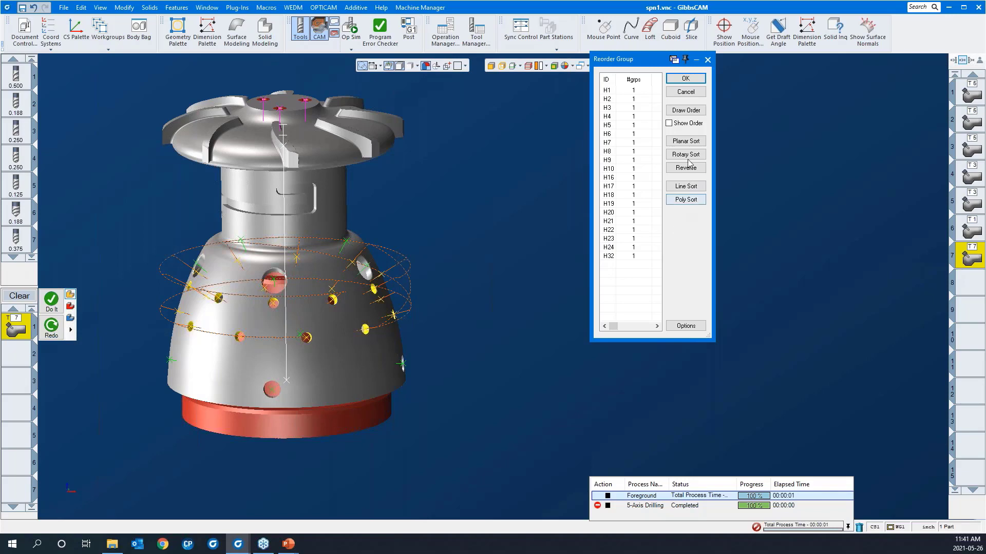
{"action": "left_click", "coordinate": [668, 123]}
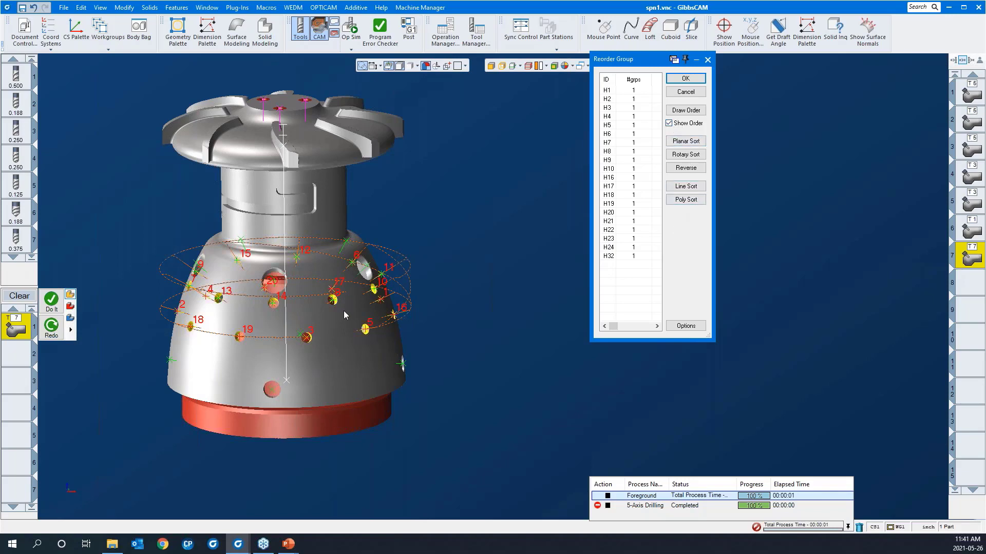
{"action": "middle_click_drag", "start_coordinate": [320, 381], "coordinate": [374, 341]}
{"action": "middle_click_drag", "start_coordinate": [465, 346], "coordinate": [192, 420]}
{"action": "scroll", "coordinate": [231, 402], "scroll_direction": "down", "scroll_amount": 2}
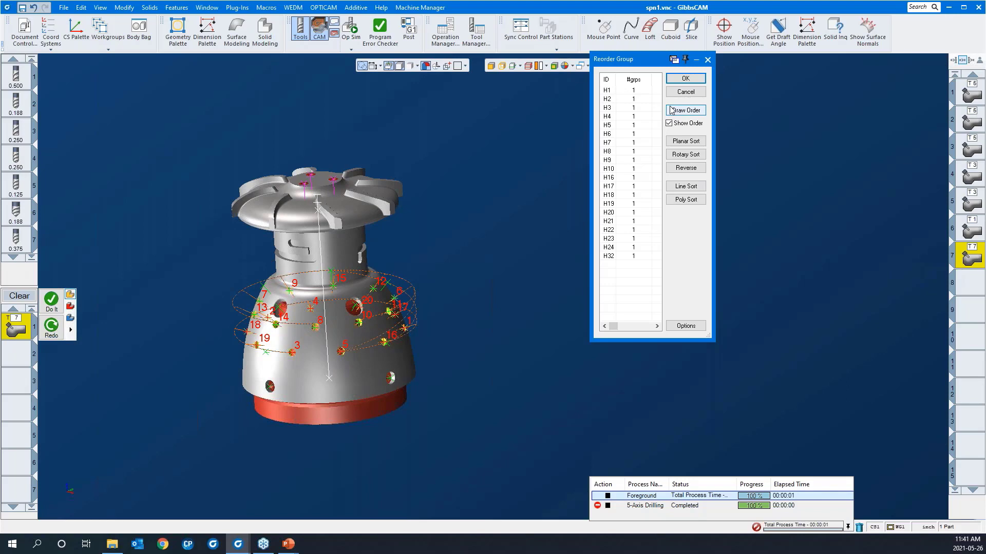
{"action": "left_click", "coordinate": [669, 123]}
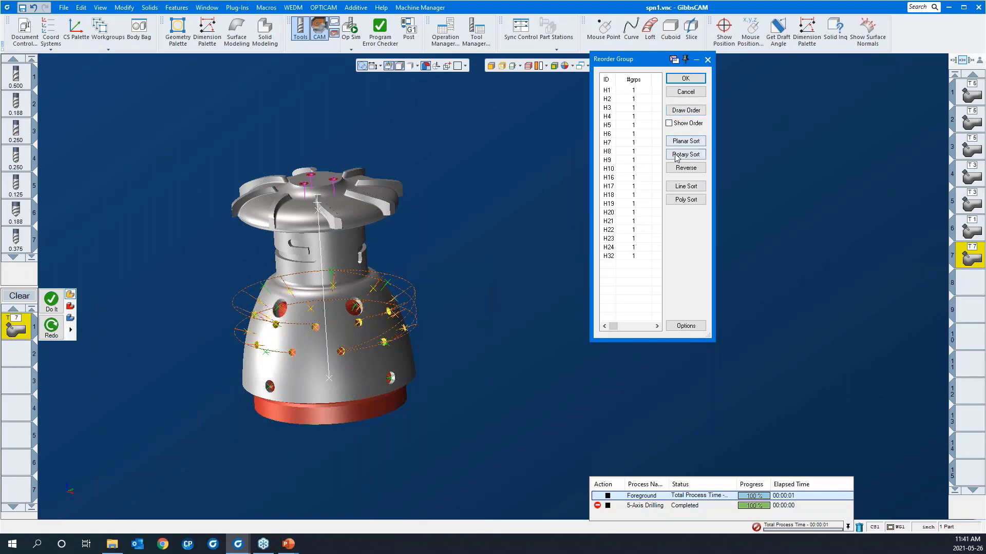
- Reorder the 3/8" holes group with a clockwise Rotary Sort around D, preferring rotary direction, with a start angle of 0, and accept it
{"action": "left_click", "coordinate": [676, 155]}
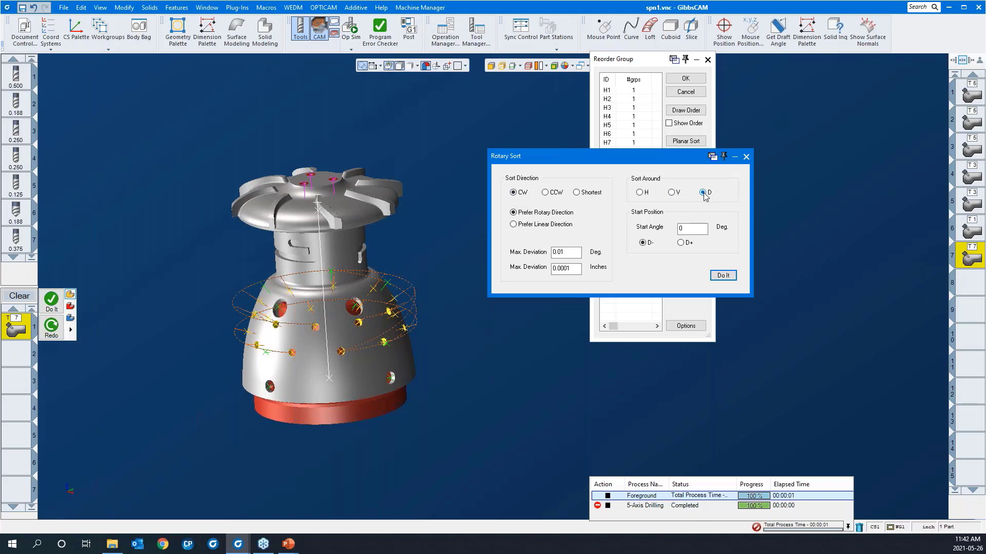
{"action": "left_click", "coordinate": [718, 276]}
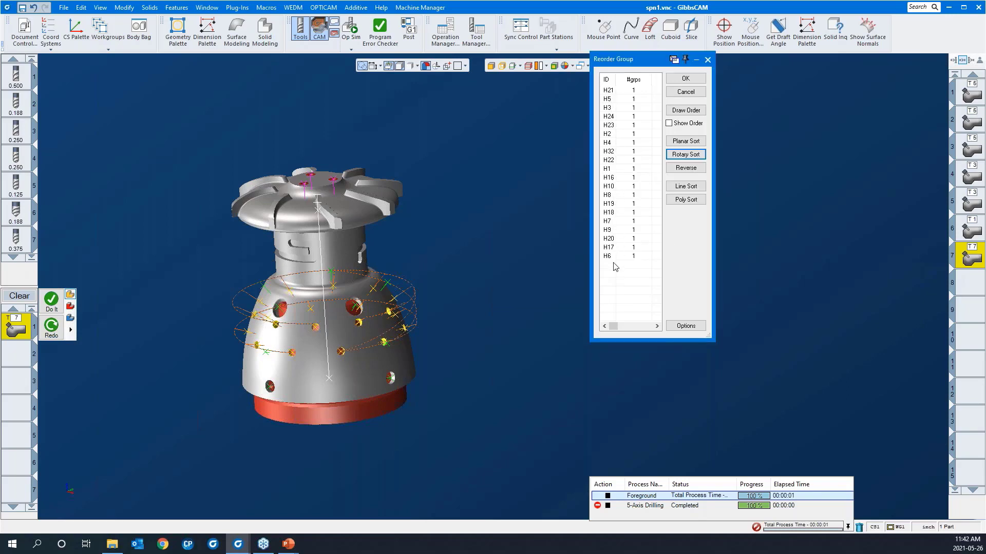
{"action": "left_click", "coordinate": [670, 82]}
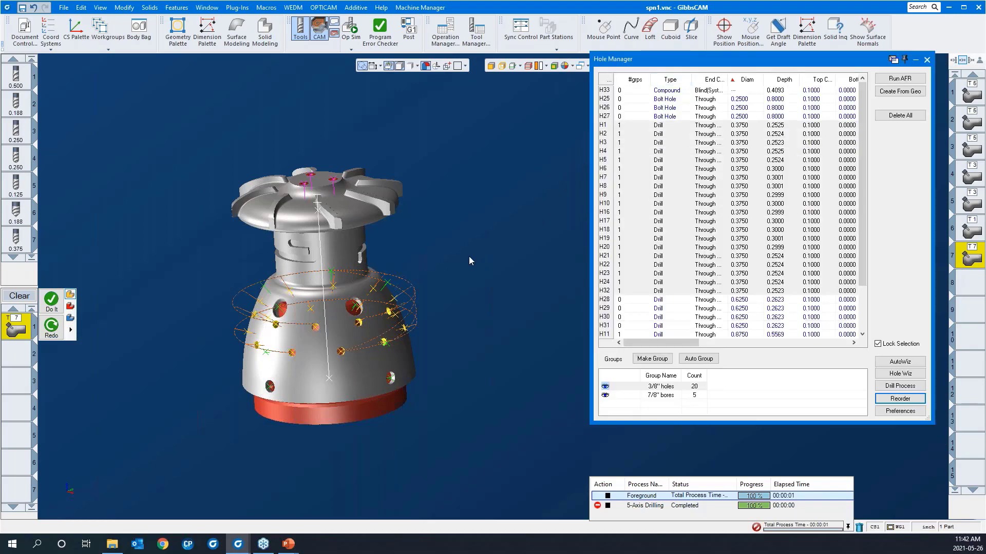
- Regenerate the 5-axis peck drilling toolpath with the reordered holes, inspect it around the part, and close the Hole Manager
{"action": "right_click", "coordinate": [469, 257]}
{"action": "left_click", "coordinate": [505, 236]}
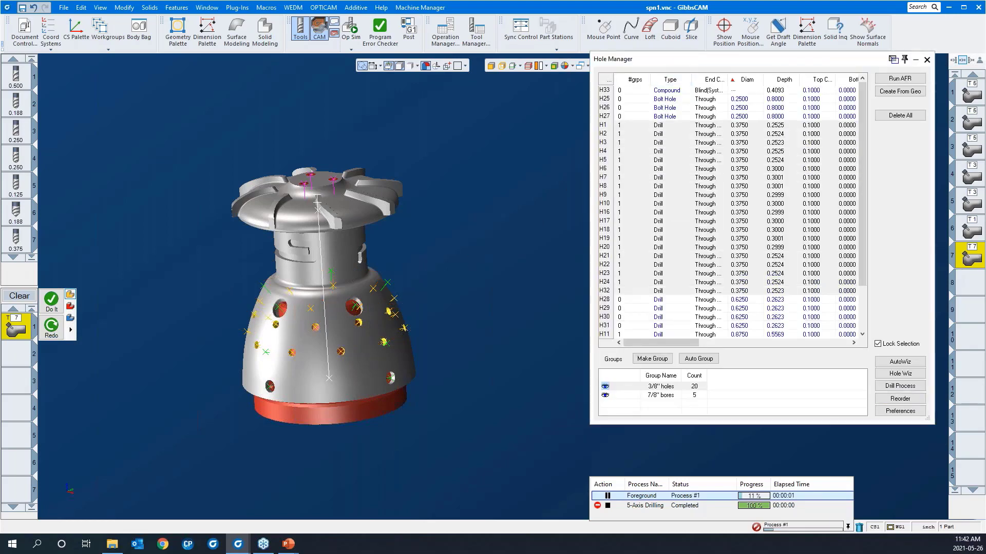
{"action": "middle_click_drag", "start_coordinate": [337, 454], "coordinate": [250, 361]}
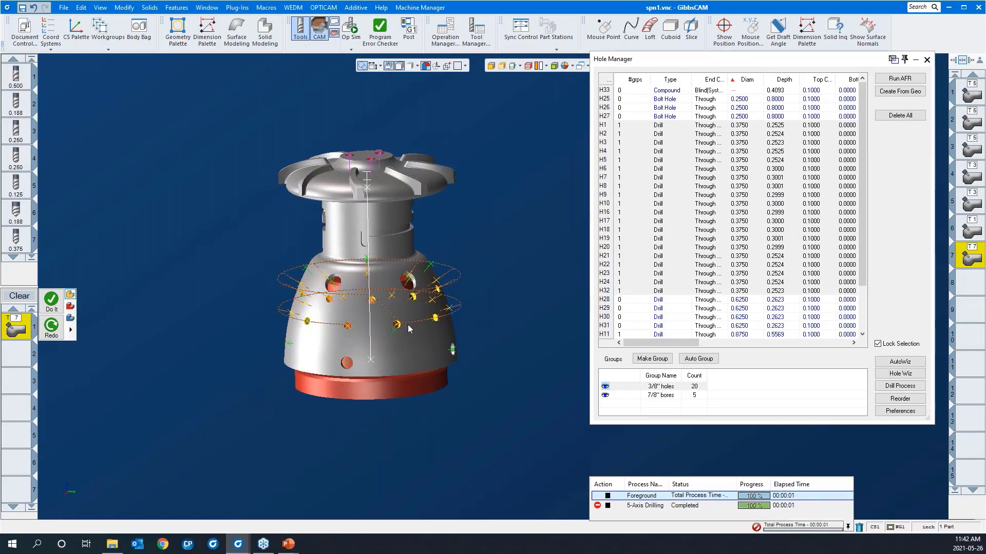
{"action": "middle_click_drag", "start_coordinate": [420, 363], "coordinate": [482, 404]}
{"action": "scroll", "coordinate": [483, 405], "scroll_direction": "down", "scroll_amount": 2}
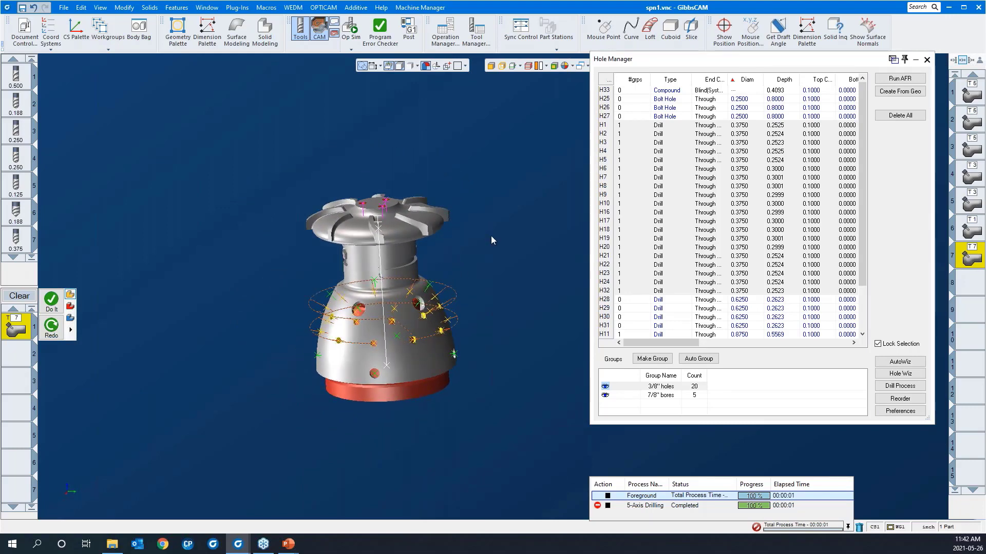
{"action": "left_click", "coordinate": [925, 61]}
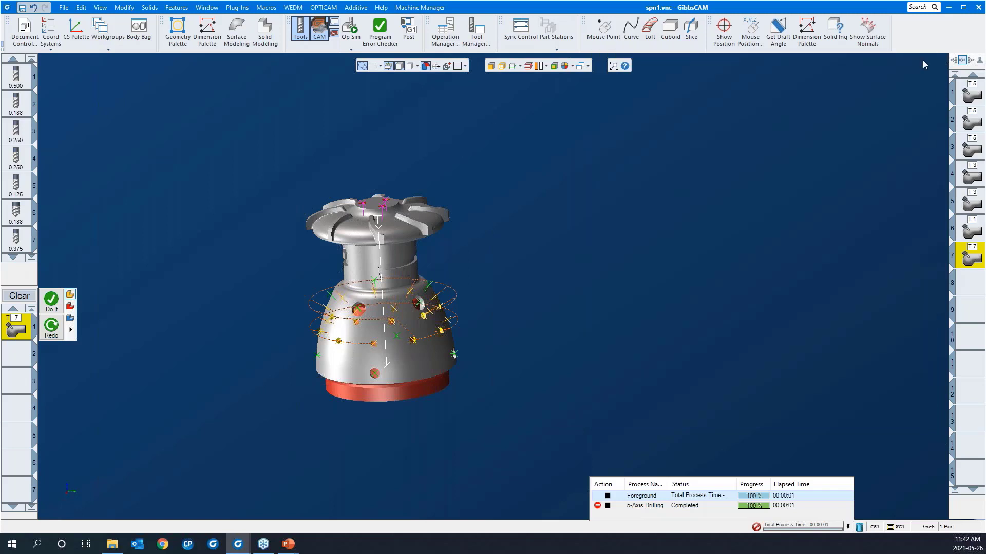
- Simulate the operations in Machine Sim, rewind to the first operation, and bring the whole machine into view
{"action": "left_click", "coordinate": [349, 51]}
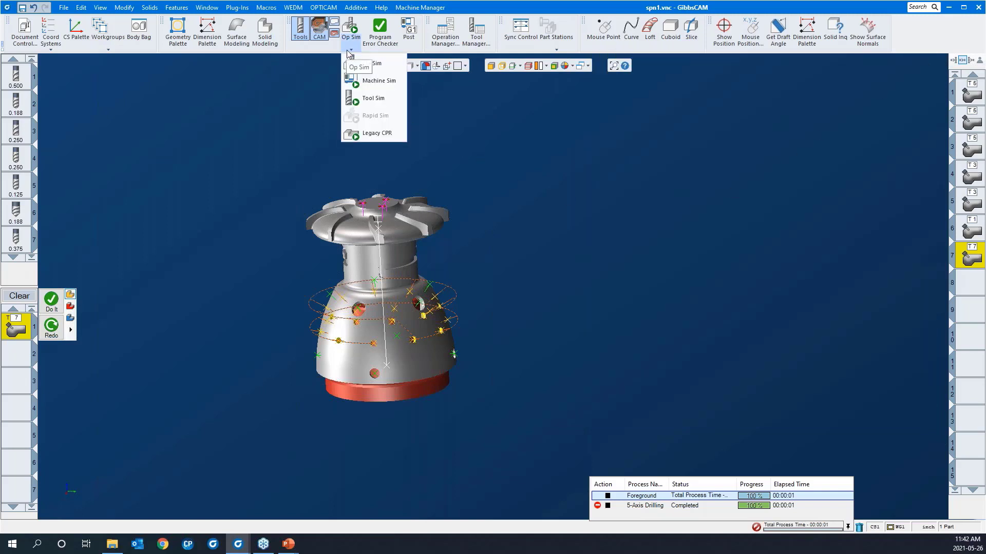
{"action": "left_click", "coordinate": [372, 80]}
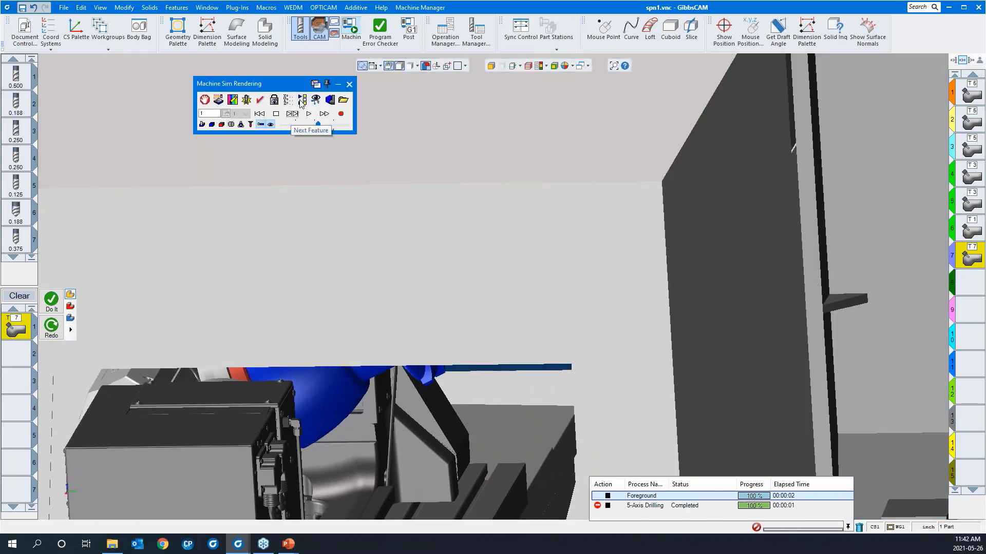
{"action": "left_click", "coordinate": [260, 114]}
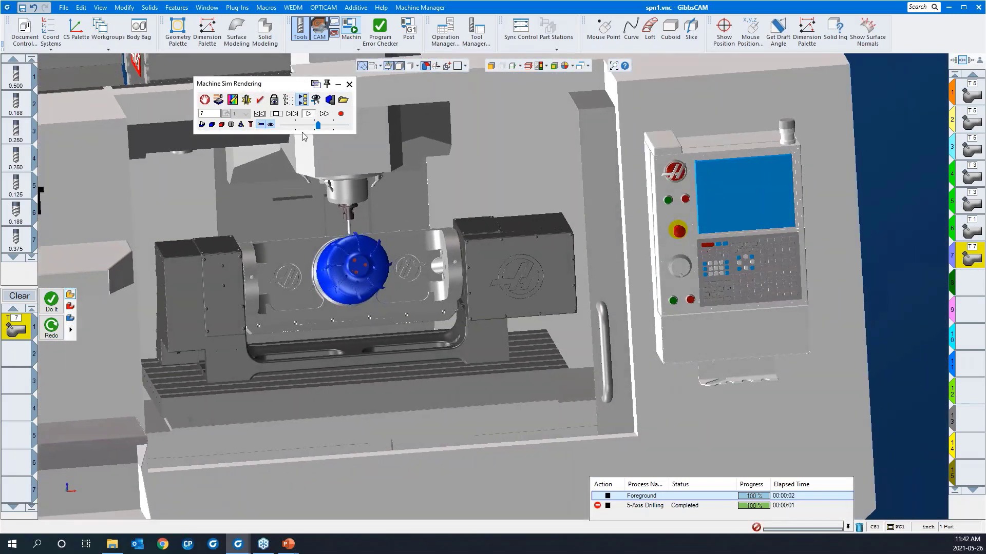
{"action": "left_click", "coordinate": [260, 113]}
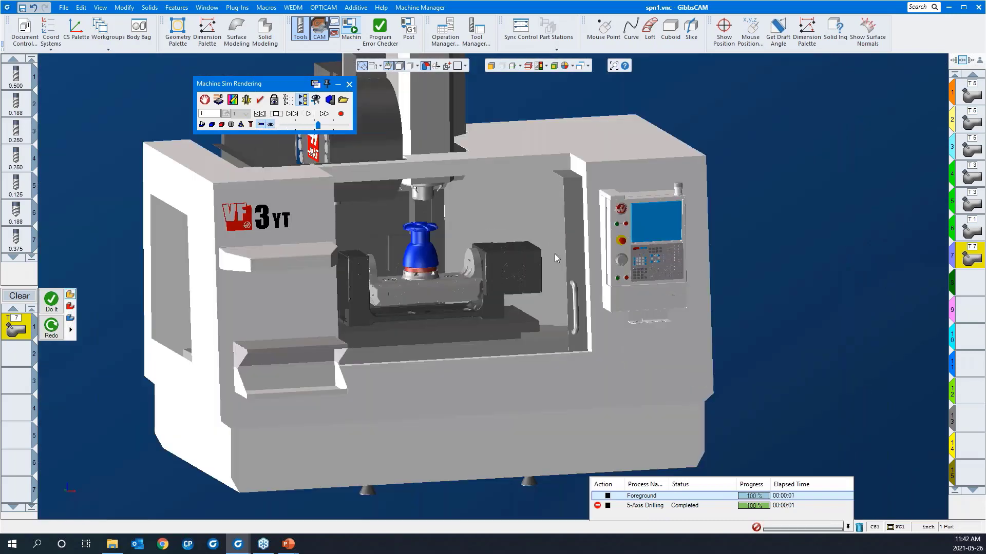
{"action": "middle_click_drag", "start_coordinate": [101, 204], "coordinate": [363, 214]}
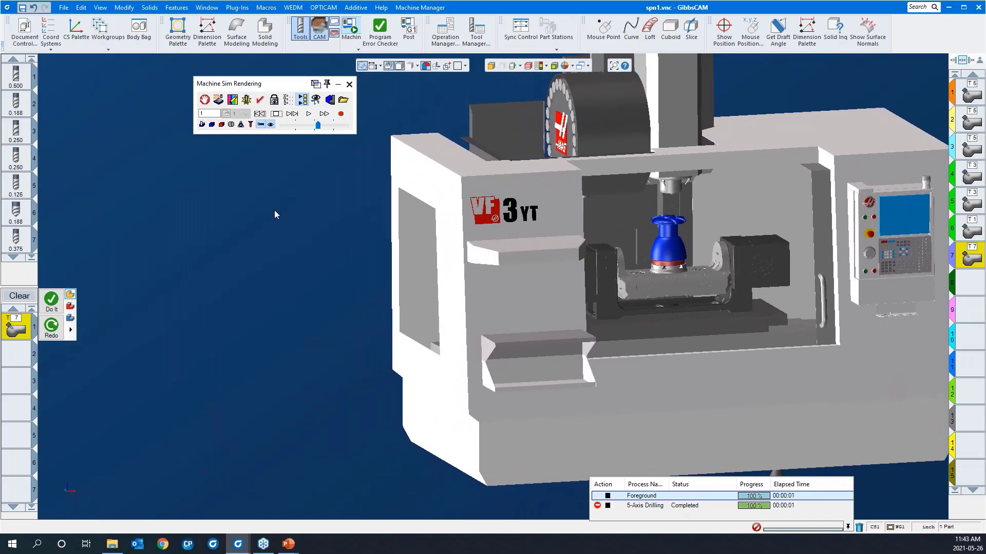
- Run the machine simulation at a reduced speed and watch the 5-axis drilling operation close up through to the end of the program
{"action": "left_click", "coordinate": [294, 117]}
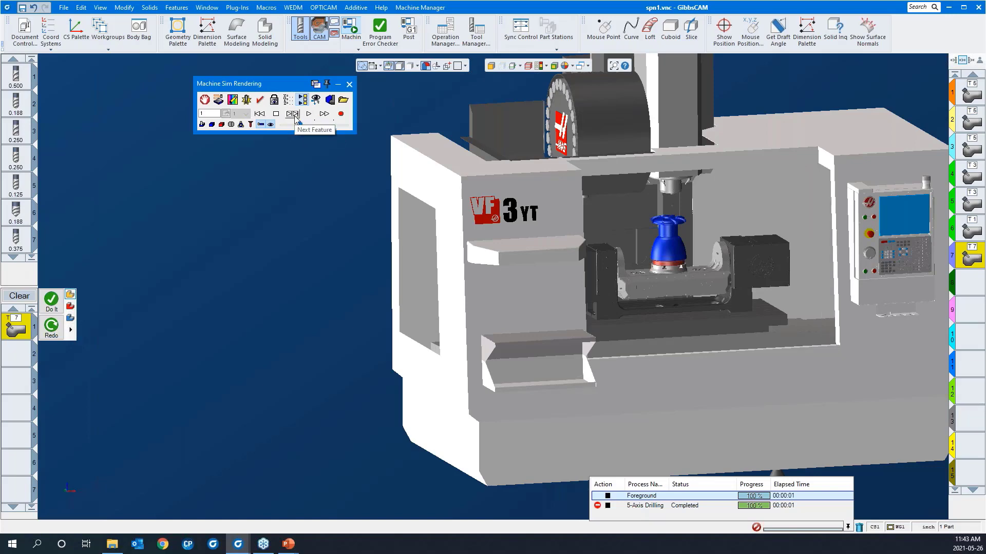
{"action": "left_click", "coordinate": [308, 116]}
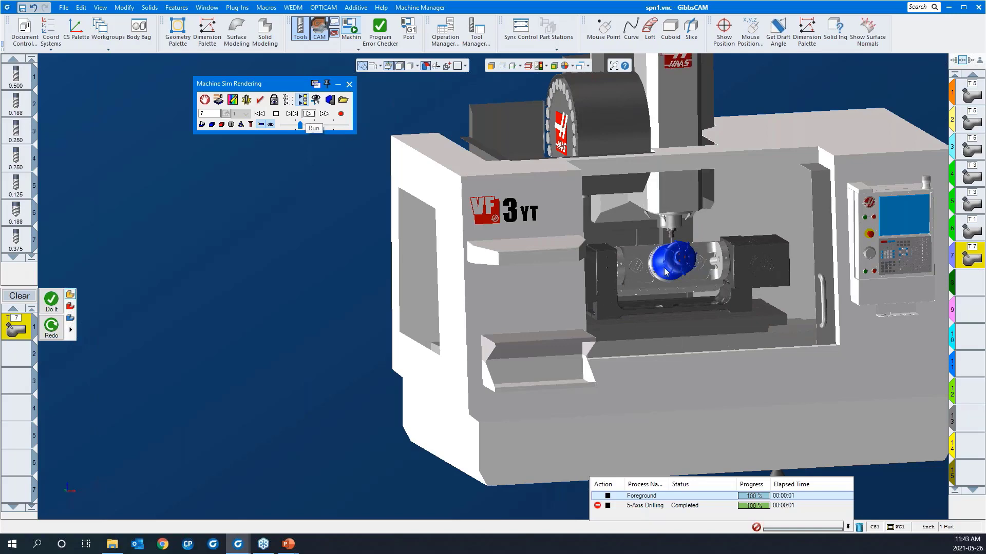
{"action": "left_click_drag", "start_coordinate": [751, 317], "coordinate": [598, 139]}
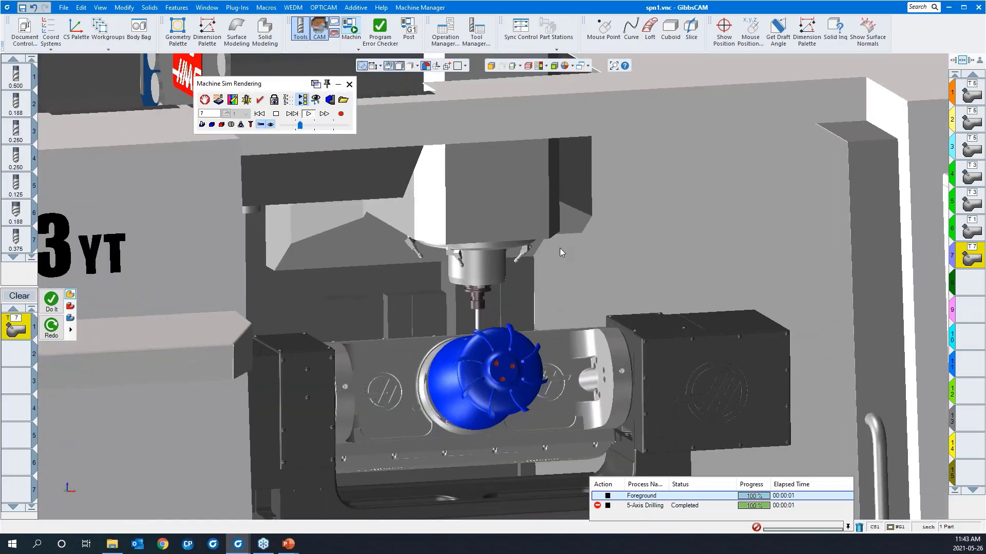
{"action": "middle_click_drag", "start_coordinate": [733, 300], "coordinate": [734, 319]}
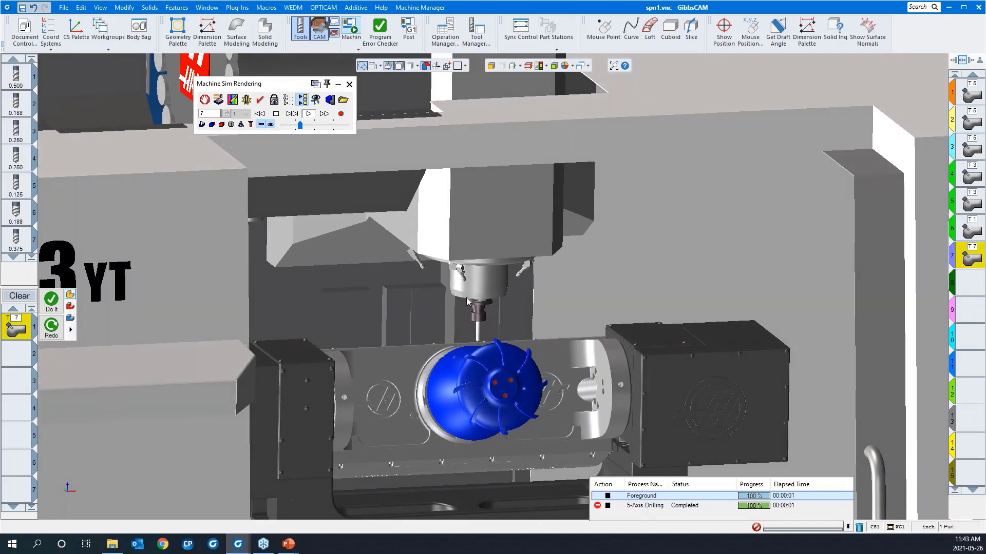
{"action": "middle_click_drag", "start_coordinate": [375, 417], "coordinate": [396, 426]}
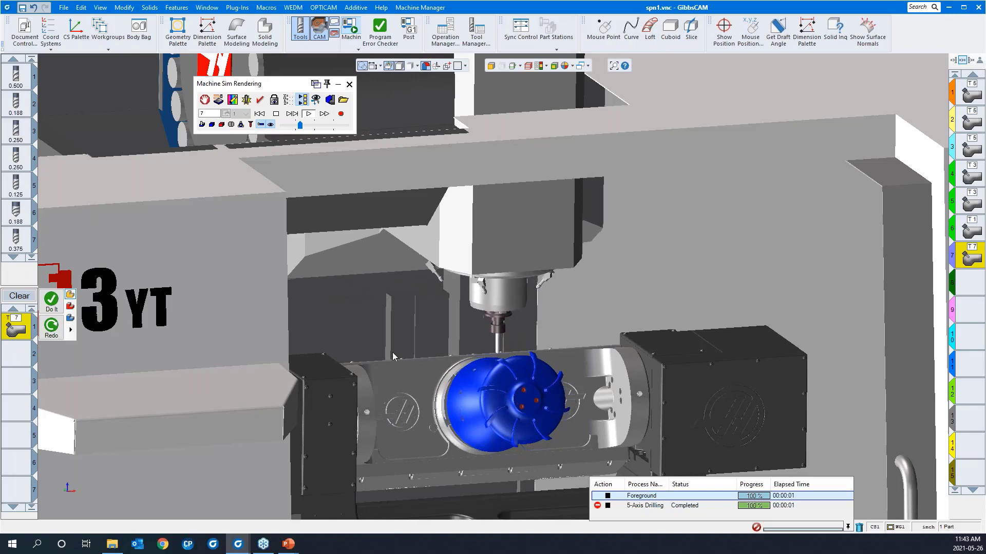
{"action": "left_click_drag", "start_coordinate": [300, 125], "coordinate": [311, 127]}
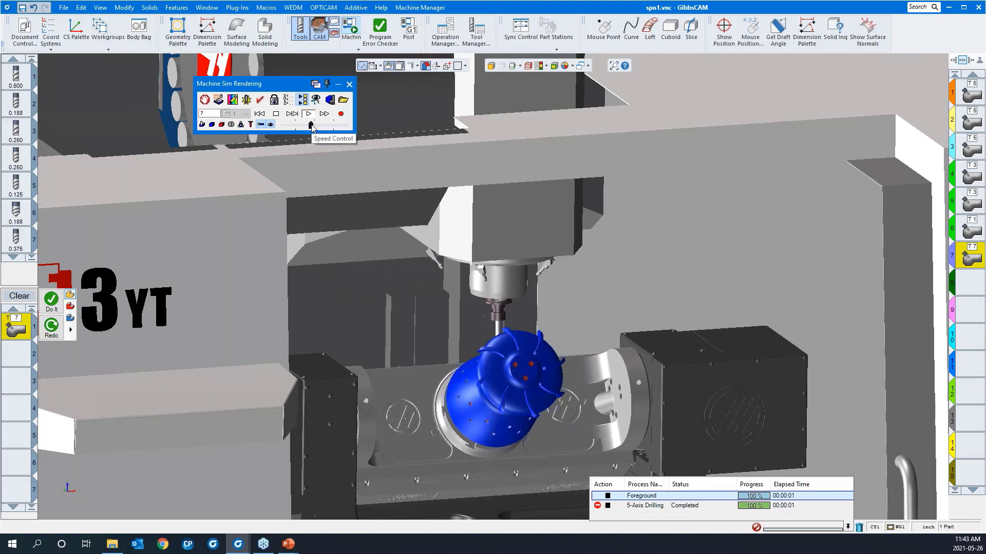
{"action": "scroll", "coordinate": [423, 334], "scroll_direction": "down", "scroll_amount": 5}
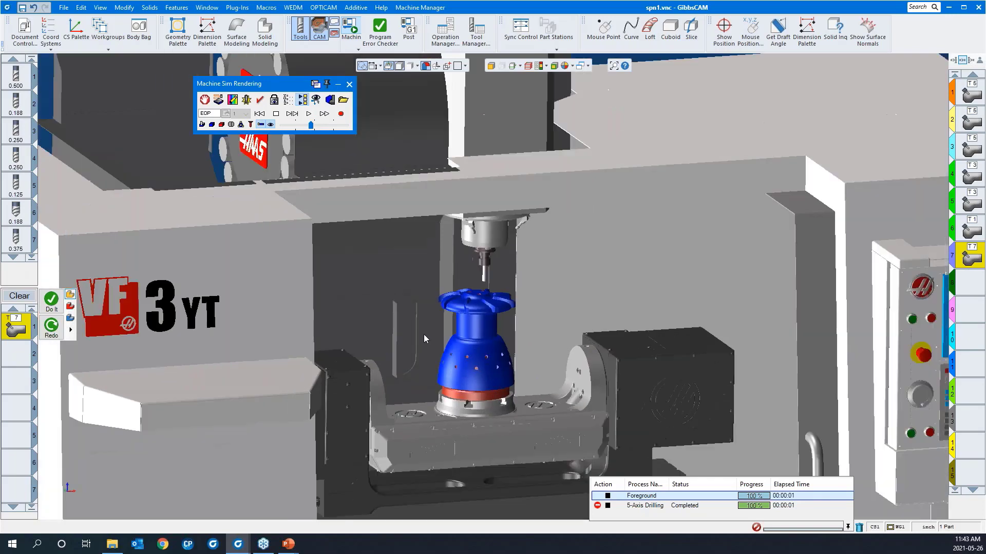
{"action": "middle_click_drag", "start_coordinate": [525, 404], "coordinate": [476, 403]}
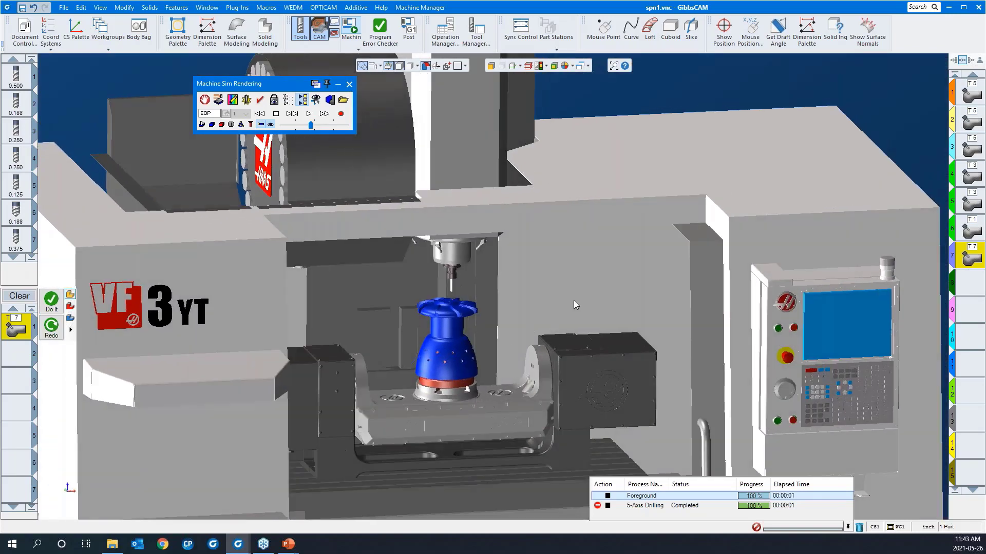
{"action": "middle_click_drag", "start_coordinate": [574, 301], "coordinate": [568, 269]}
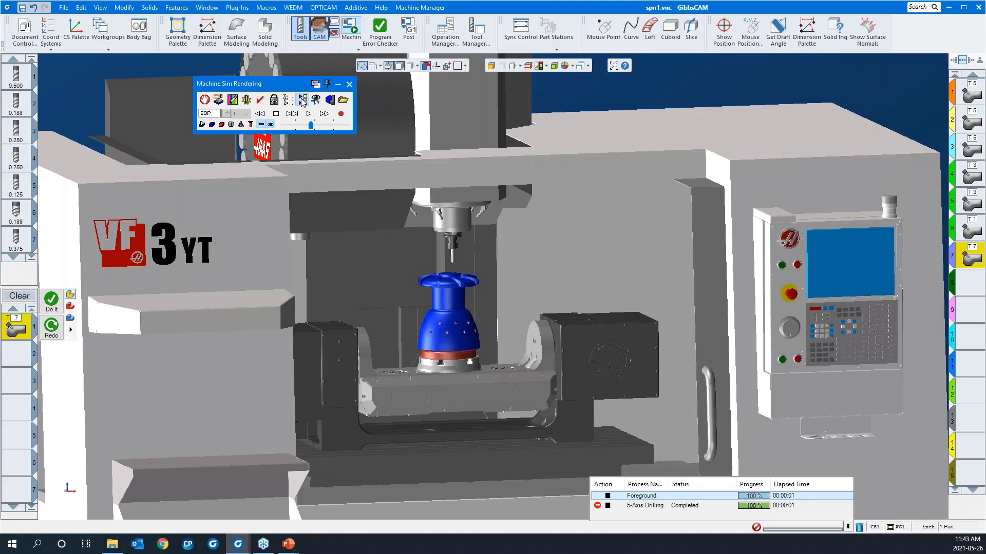
- Replay the machine simulation from the first operation, watch the table and spindle motion, and close the simulation
{"action": "left_click", "coordinate": [259, 114]}
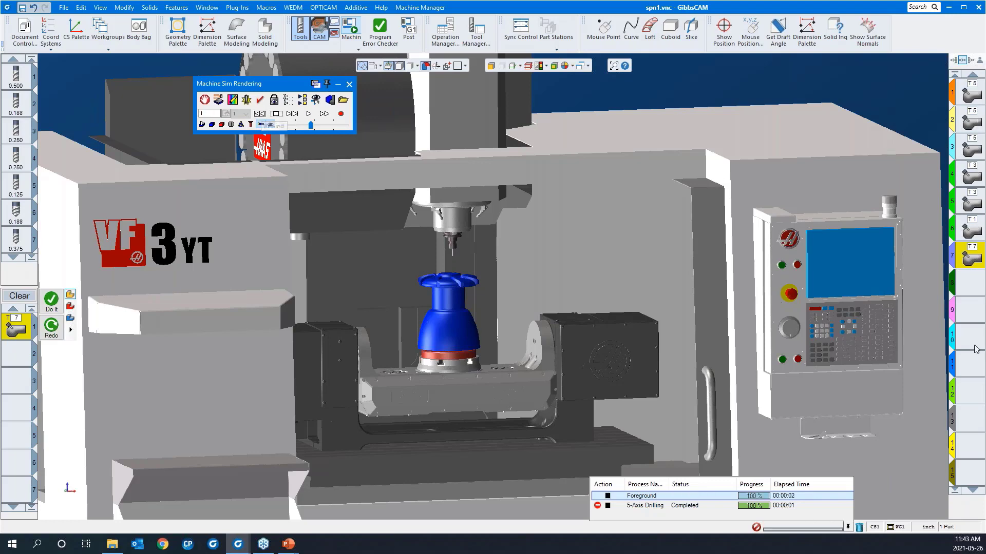
{"action": "left_click", "coordinate": [308, 114]}
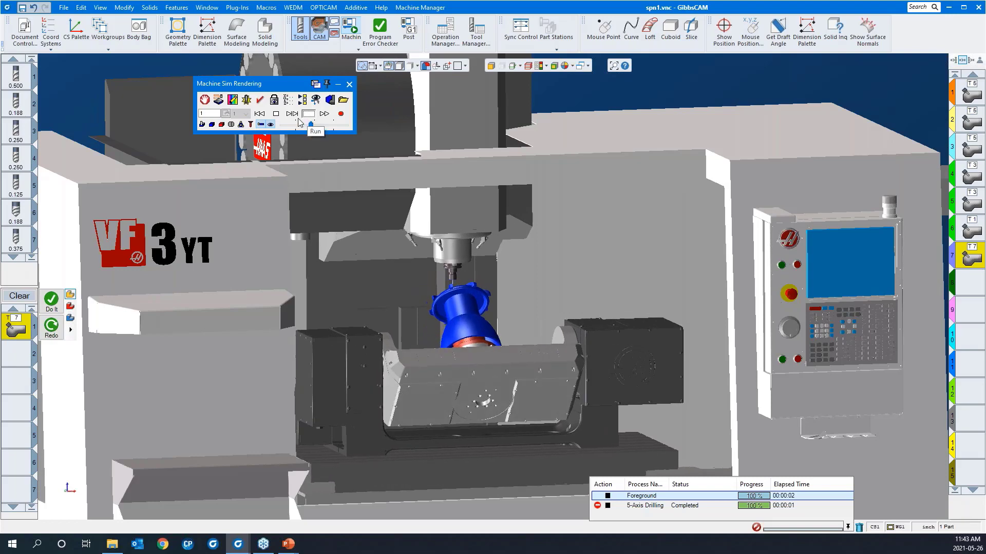
{"action": "scroll", "coordinate": [427, 353], "scroll_direction": "down", "scroll_amount": 2}
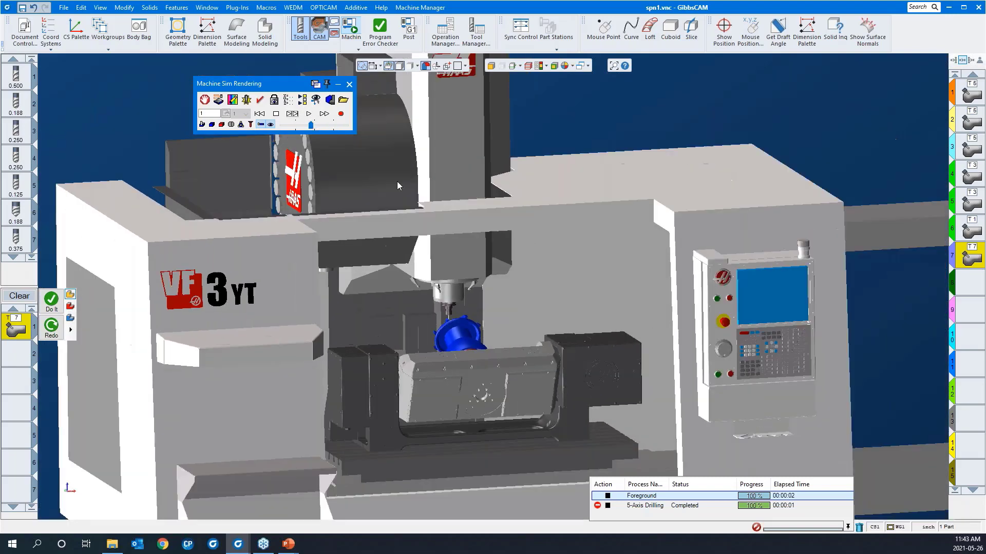
{"action": "left_click", "coordinate": [349, 84]}
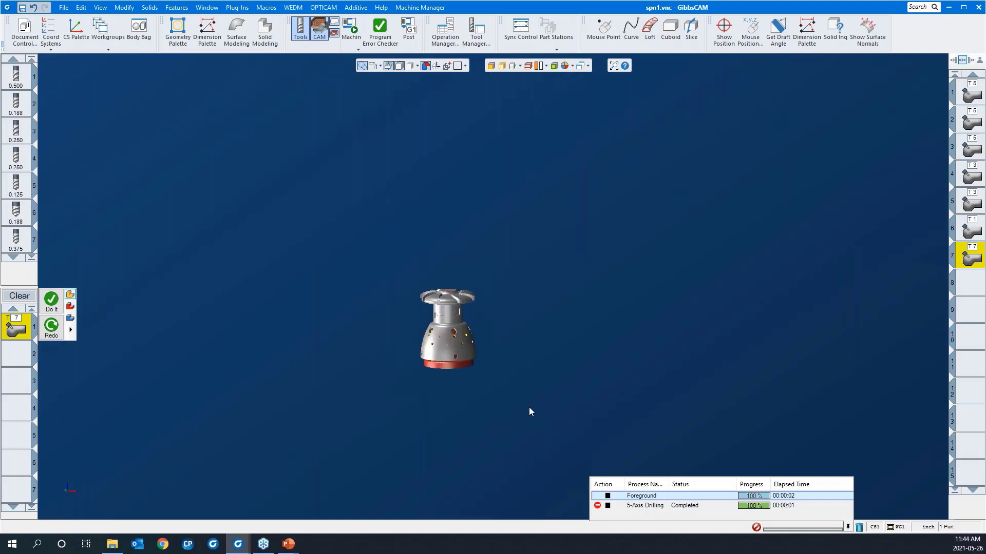
- Select the empty operation position 8 and clean up the display by hiding the geometry and deselecting the hole faces
{"action": "left_click", "coordinate": [974, 287]}
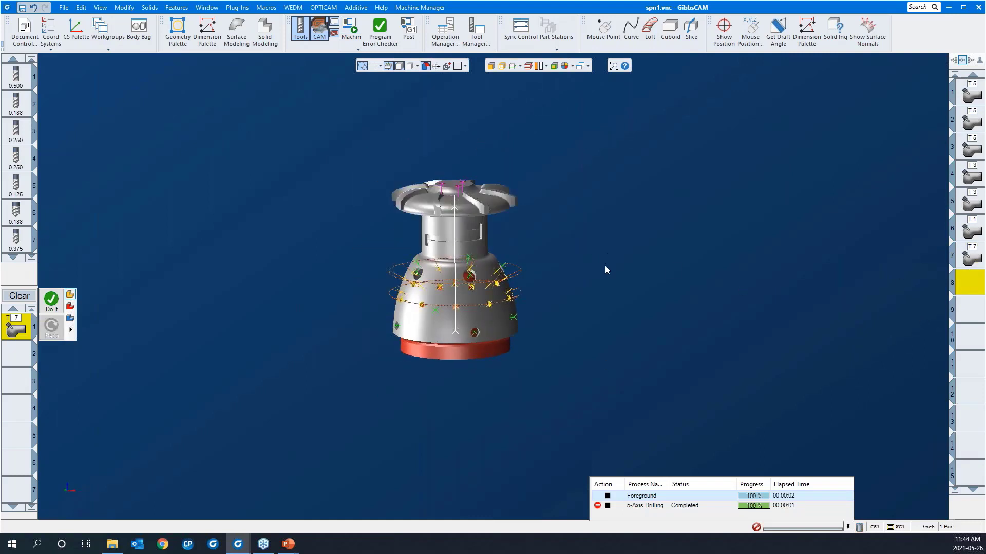
{"action": "scroll", "coordinate": [549, 303], "scroll_direction": "down", "scroll_amount": 1}
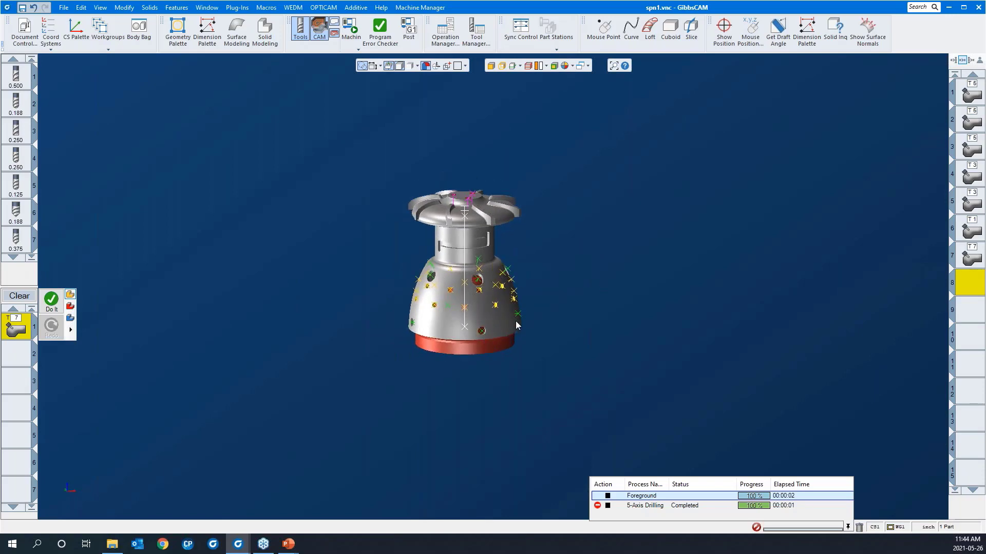
{"action": "left_click", "coordinate": [388, 68]}
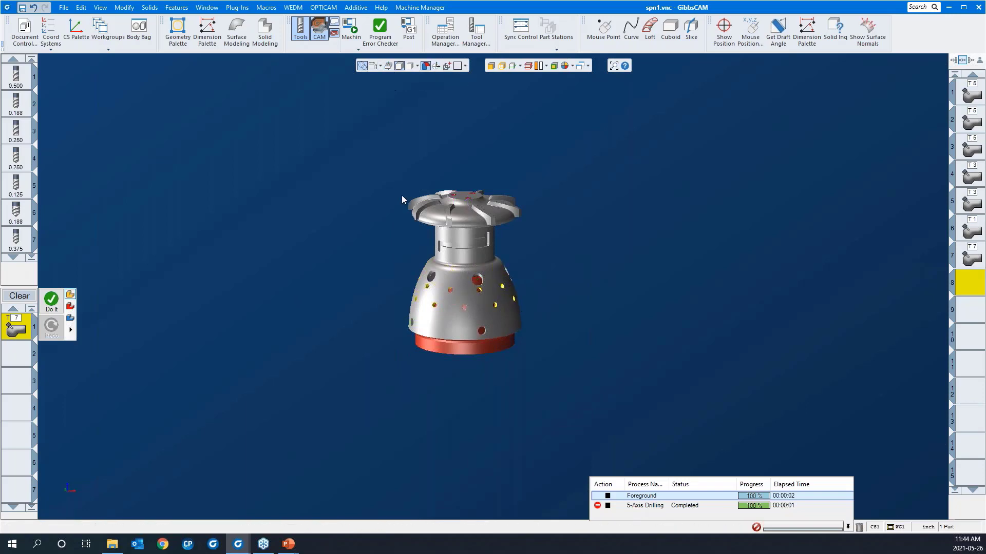
{"action": "left_click_drag", "start_coordinate": [367, 135], "coordinate": [570, 393]}
{"action": "left_click", "coordinate": [672, 327]}
{"action": "scroll", "coordinate": [596, 274], "scroll_direction": "down", "scroll_amount": 5}
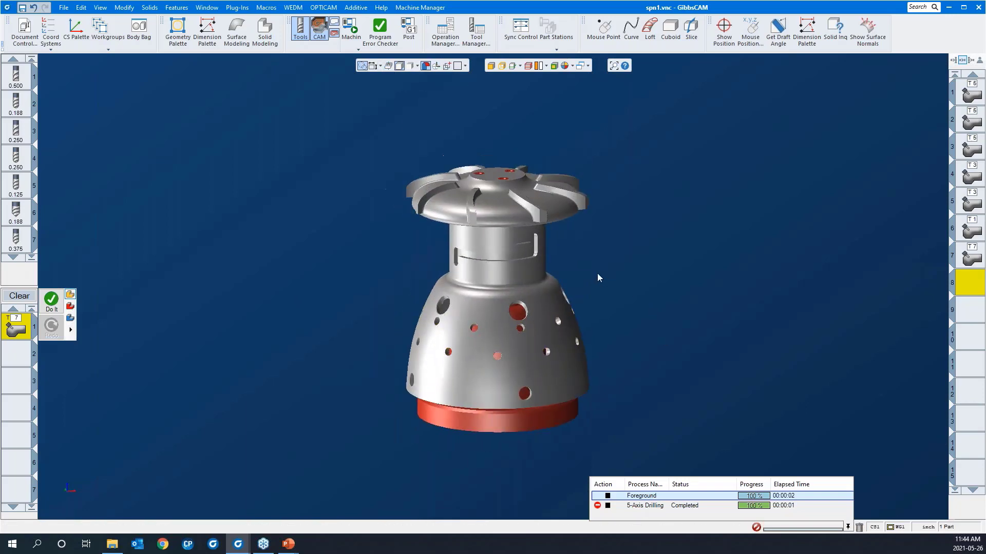
- Clear the current process list and load the saved process list that uses tool 9
{"action": "left_click", "coordinate": [14, 299]}
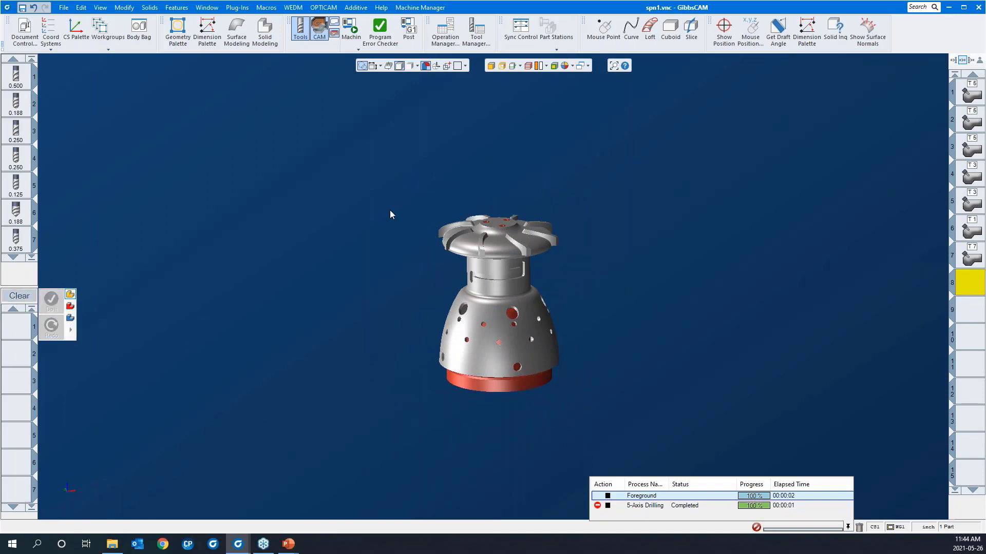
{"action": "right_click", "coordinate": [16, 327]}
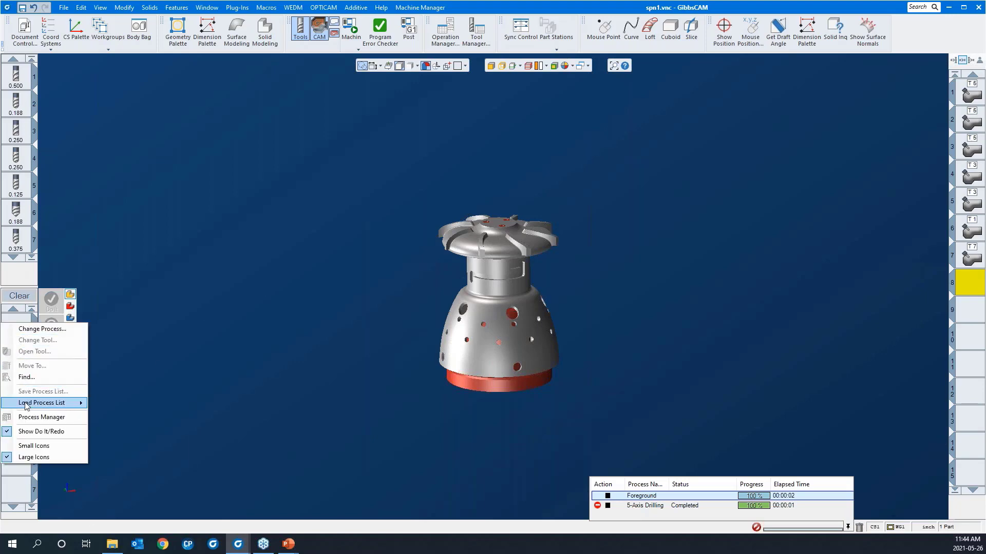
{"action": "mouse_move", "coordinate": [72, 403]}
{"action": "left_click", "coordinate": [137, 430]}
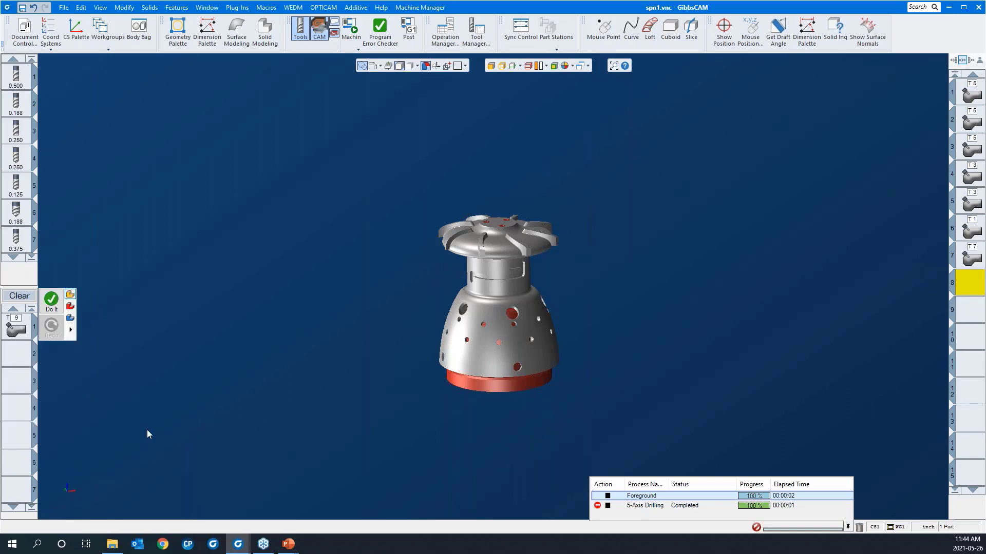
- Switch to face selection and open the loaded process's 5-axis parameters at the Deburring surface path settings
{"action": "left_click", "coordinate": [505, 257]}
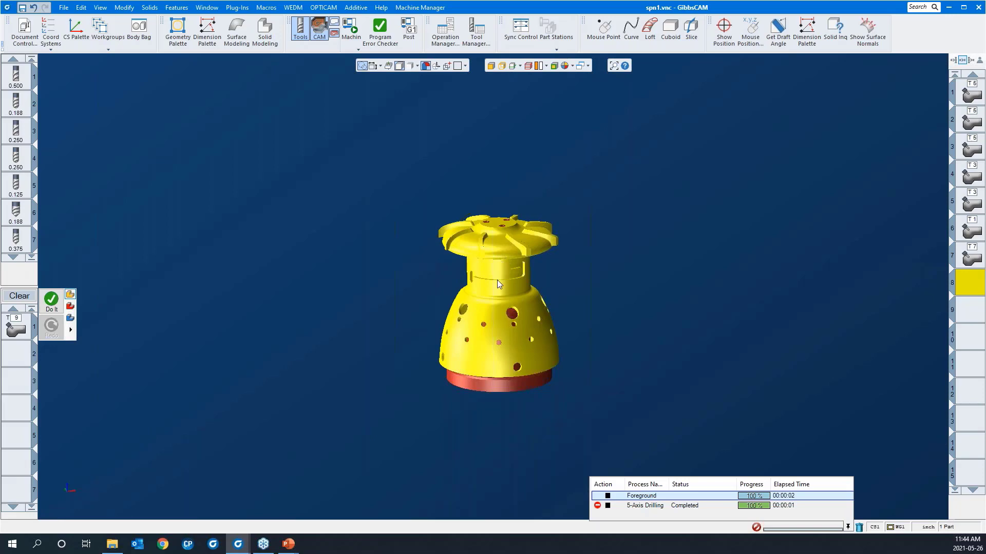
{"action": "left_click", "coordinate": [414, 226]}
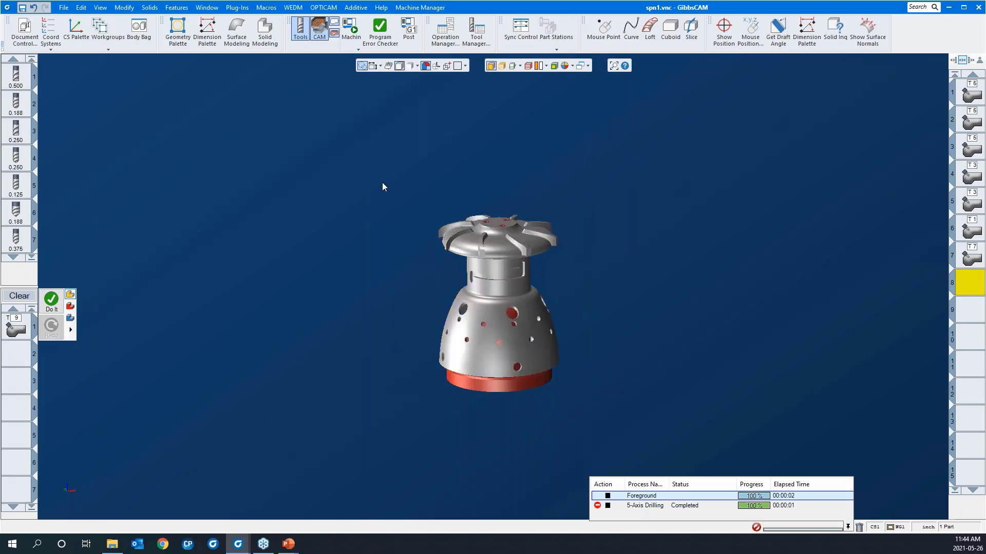
{"action": "left_click_drag", "start_coordinate": [388, 169], "coordinate": [608, 251]}
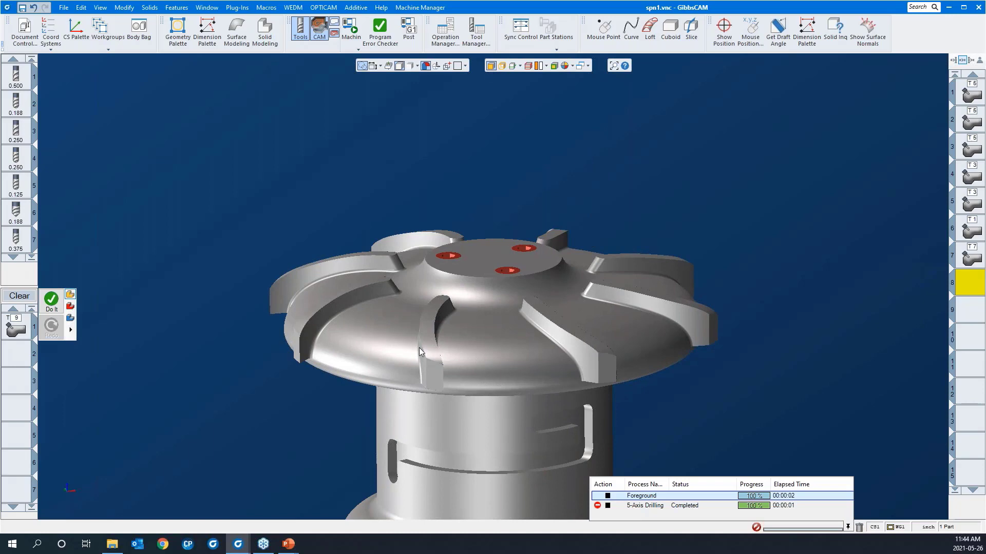
{"action": "left_click", "coordinate": [17, 329]}
{"action": "double_click", "coordinate": [17, 331]}
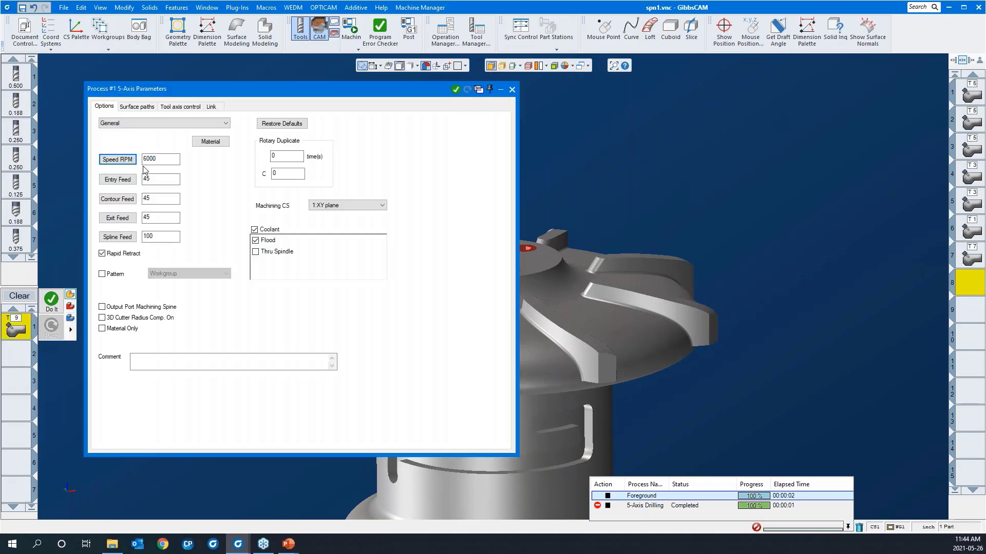
{"action": "left_click_drag", "start_coordinate": [209, 95], "coordinate": [658, 94]}
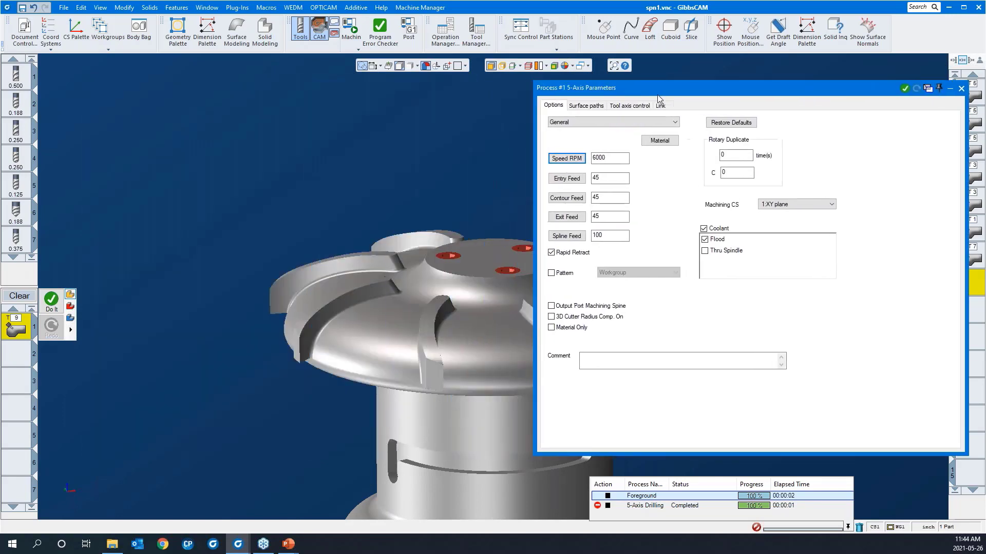
{"action": "scroll", "coordinate": [231, 167], "scroll_direction": "down", "scroll_amount": 3}
{"action": "left_click", "coordinate": [581, 106]}
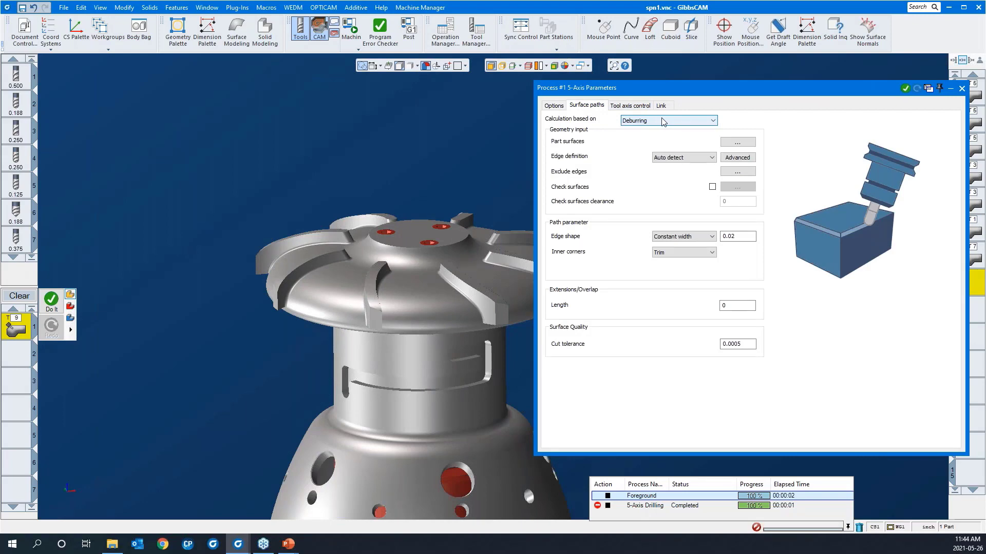
- Assign the faces of the saved "blades" feature from the Feature Manager as the deburring part surfaces
{"action": "left_click", "coordinate": [736, 143]}
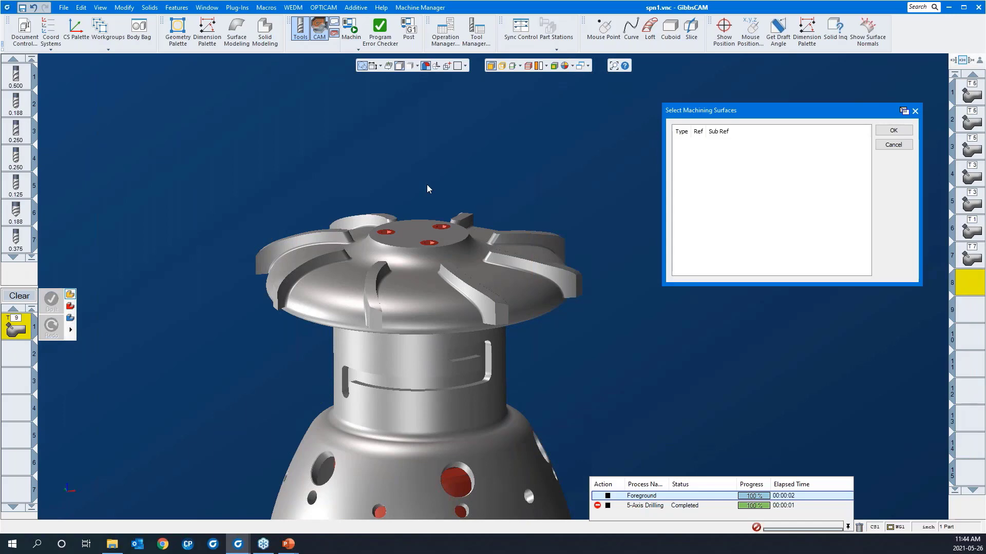
{"action": "left_click", "coordinate": [176, 7]}
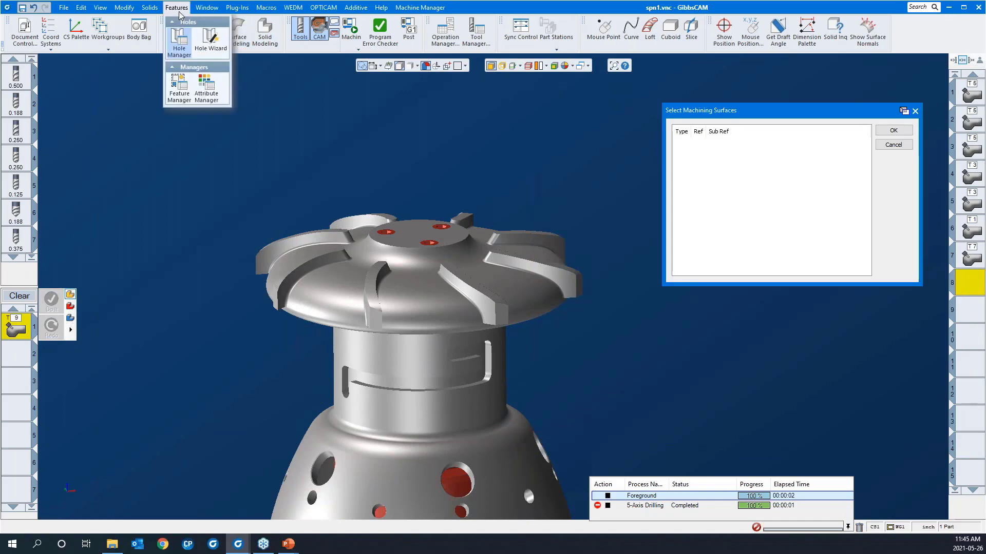
{"action": "left_click", "coordinate": [179, 83]}
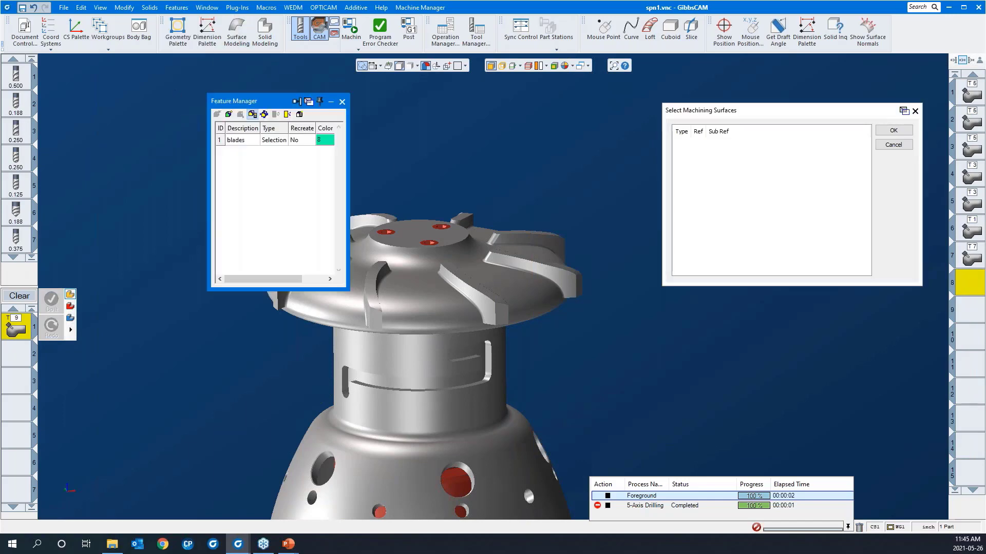
{"action": "left_click_drag", "start_coordinate": [258, 103], "coordinate": [184, 75]}
{"action": "left_click", "coordinate": [169, 114]}
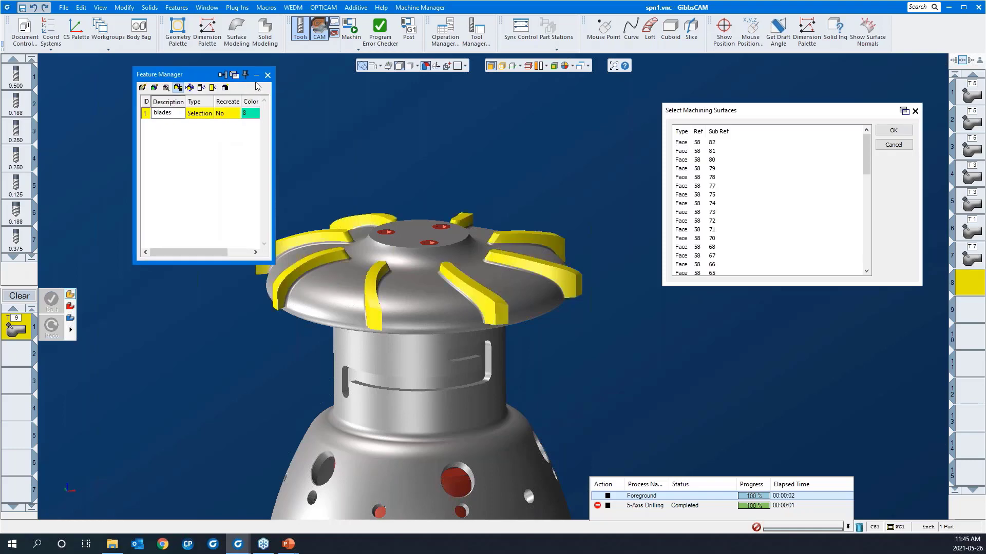
{"action": "left_click", "coordinate": [890, 132]}
{"action": "left_click", "coordinate": [893, 132]}
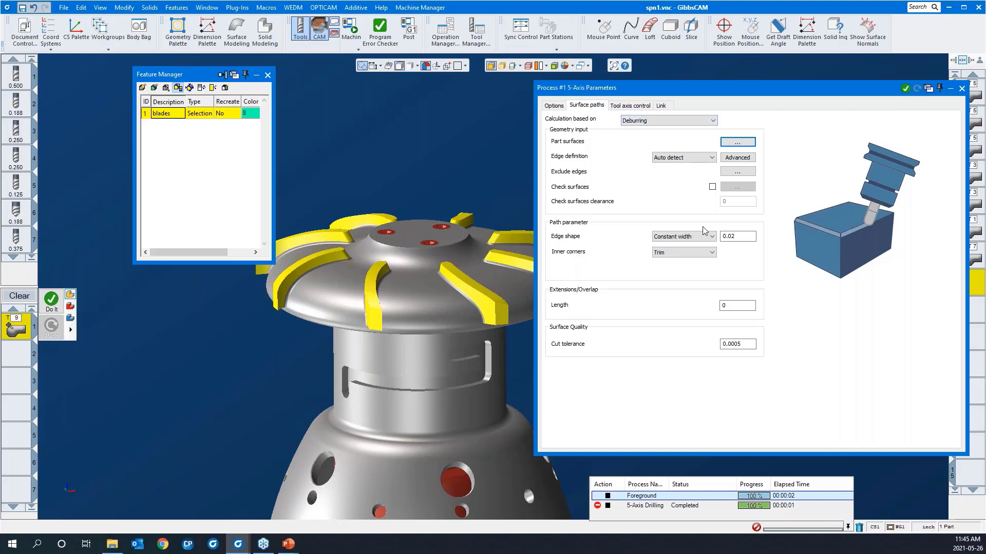
- Set the constant-width edge shape to 0.01 and keep the machining type at 5 axis (simultaneous)
{"action": "left_click_drag", "start_coordinate": [737, 237], "coordinate": [734, 238]}
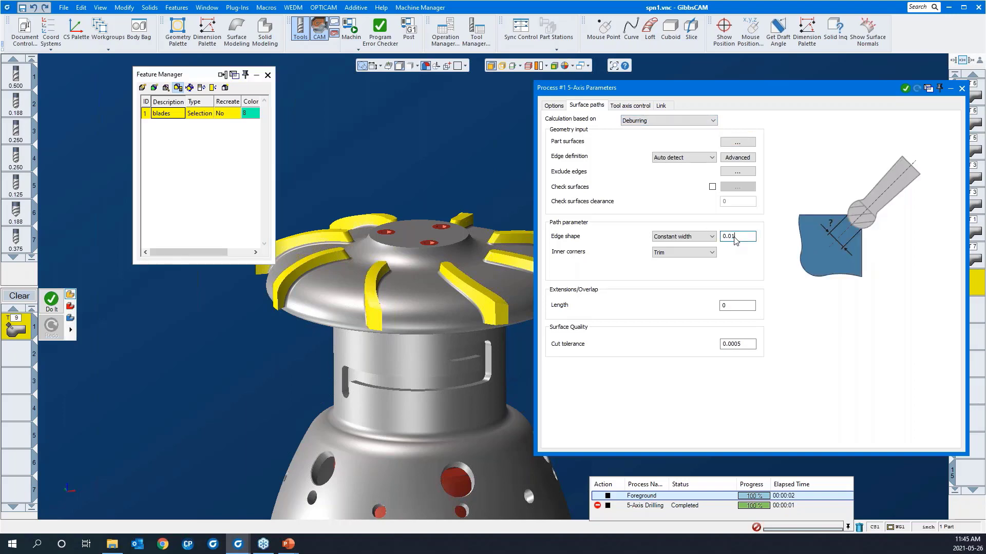
{"action": "left_click", "coordinate": [625, 106]}
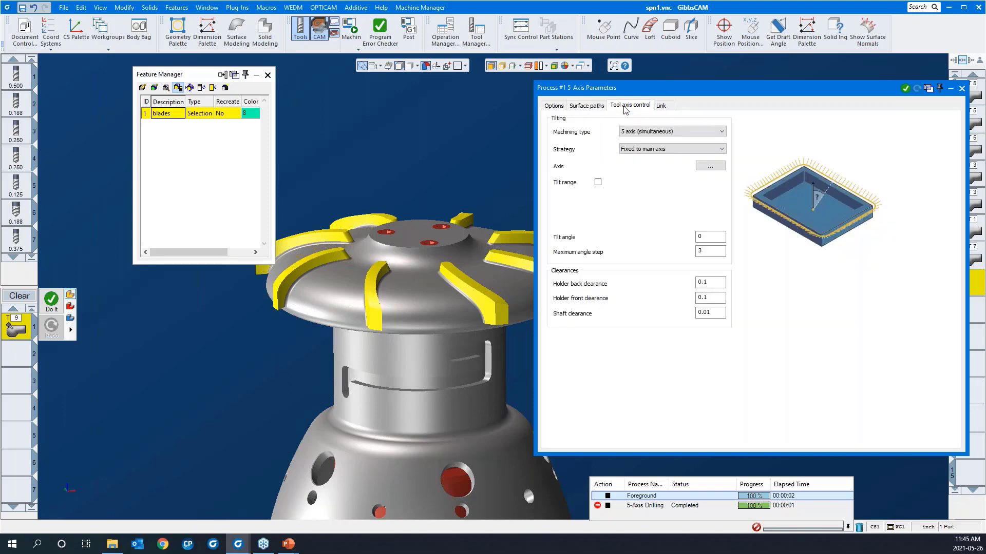
{"action": "left_click_drag", "start_coordinate": [631, 93], "coordinate": [615, 90]}
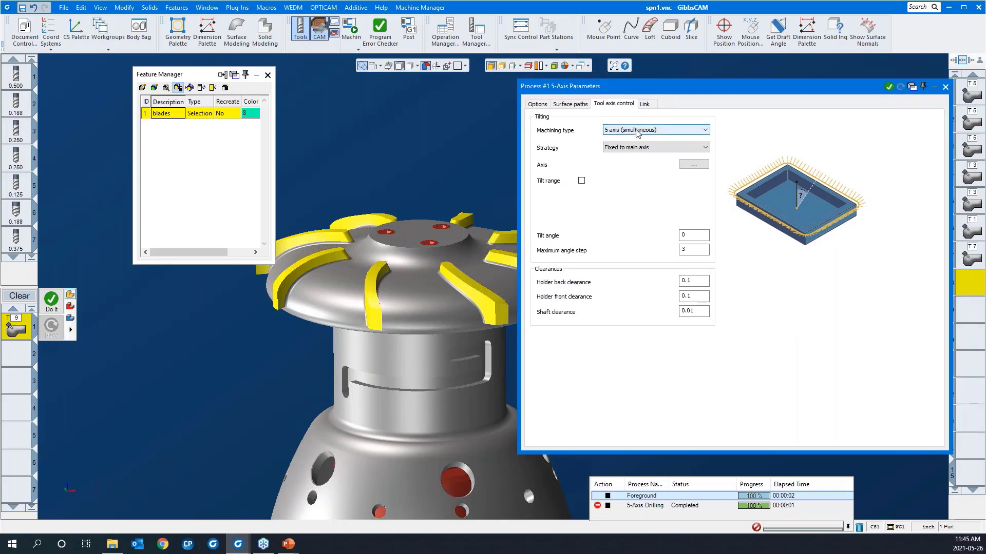
{"action": "left_click", "coordinate": [636, 133]}
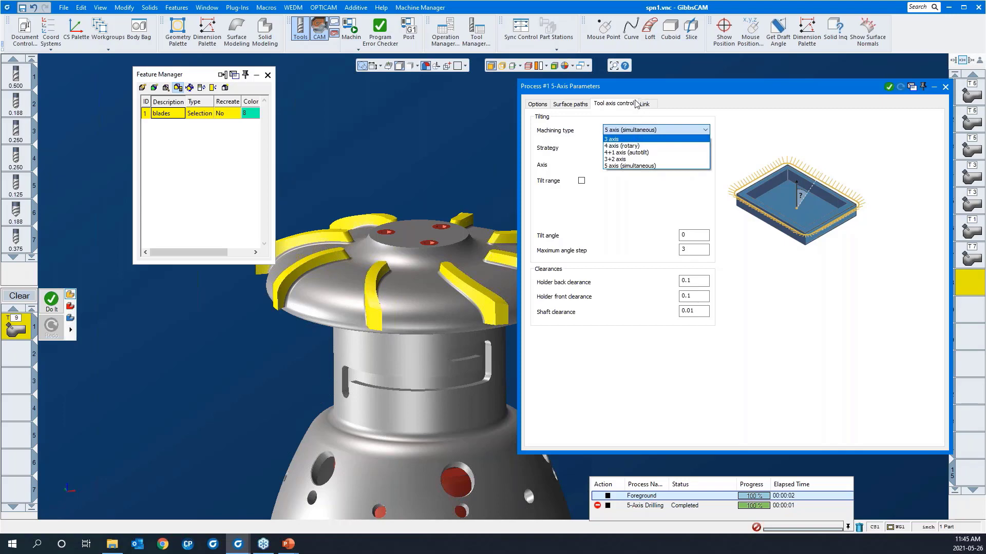
{"action": "left_click", "coordinate": [618, 165]}
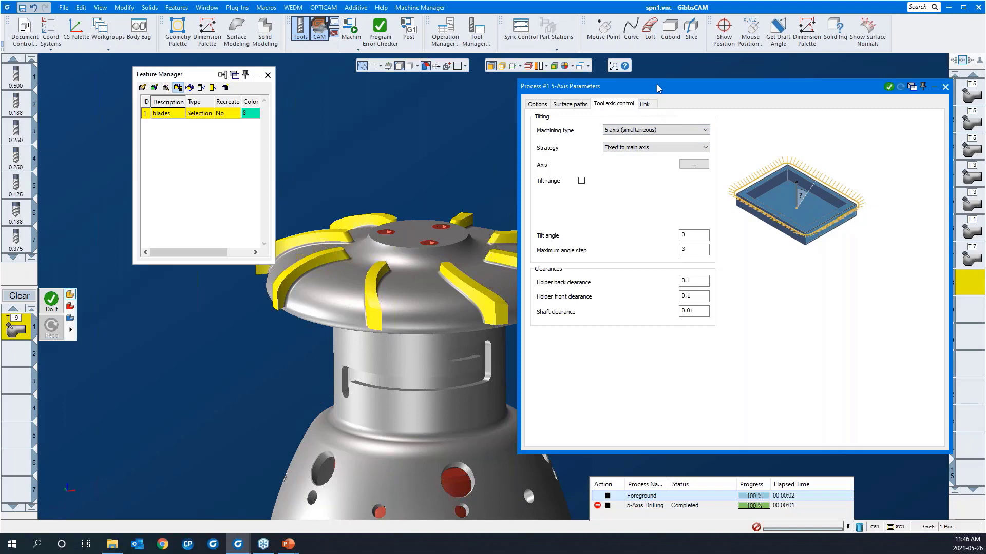
- Check the clearance and link settings, generate the 5-axis deburring operation, and inspect its toolpath around the blades
{"action": "left_click", "coordinate": [646, 105]}
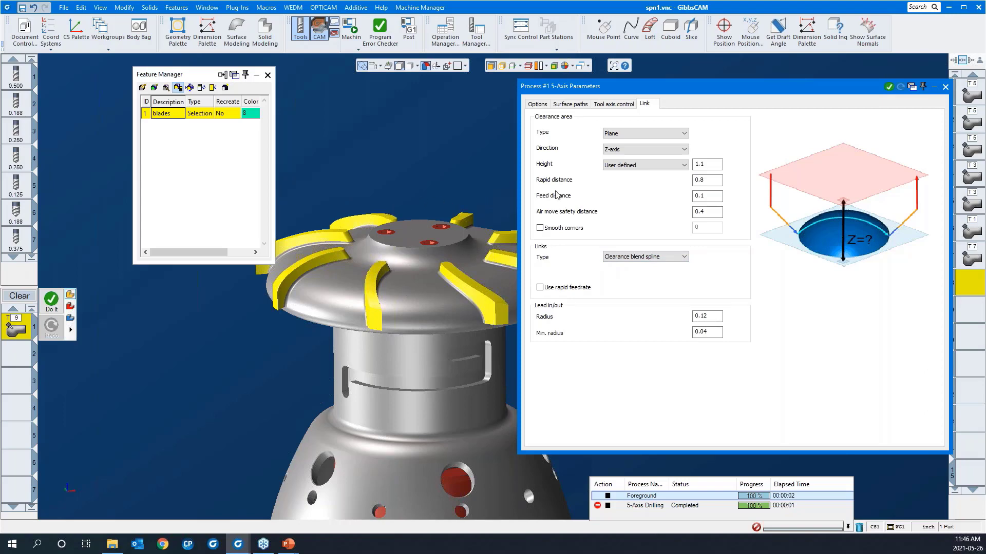
{"action": "double_click", "coordinate": [685, 85]}
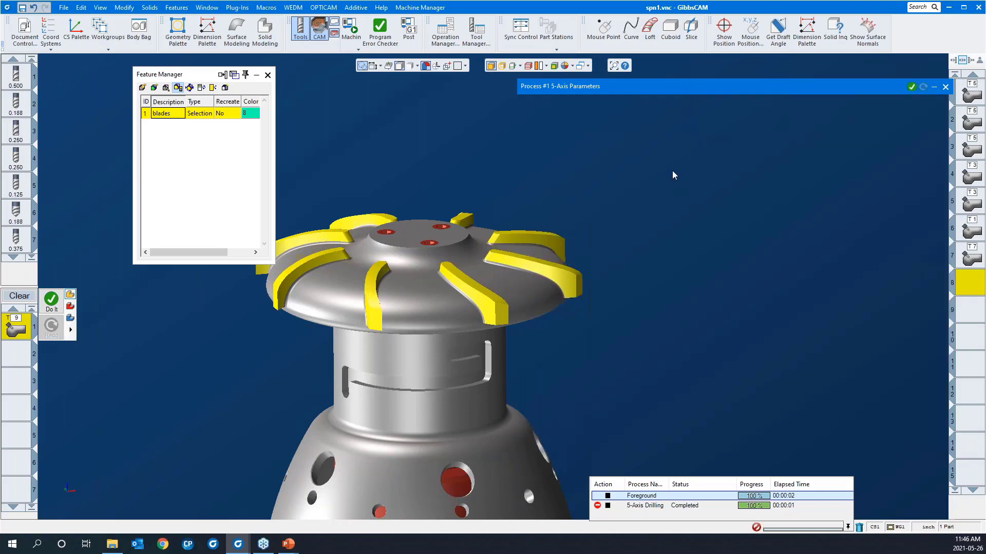
{"action": "right_click", "coordinate": [672, 172]}
{"action": "left_click", "coordinate": [683, 142]}
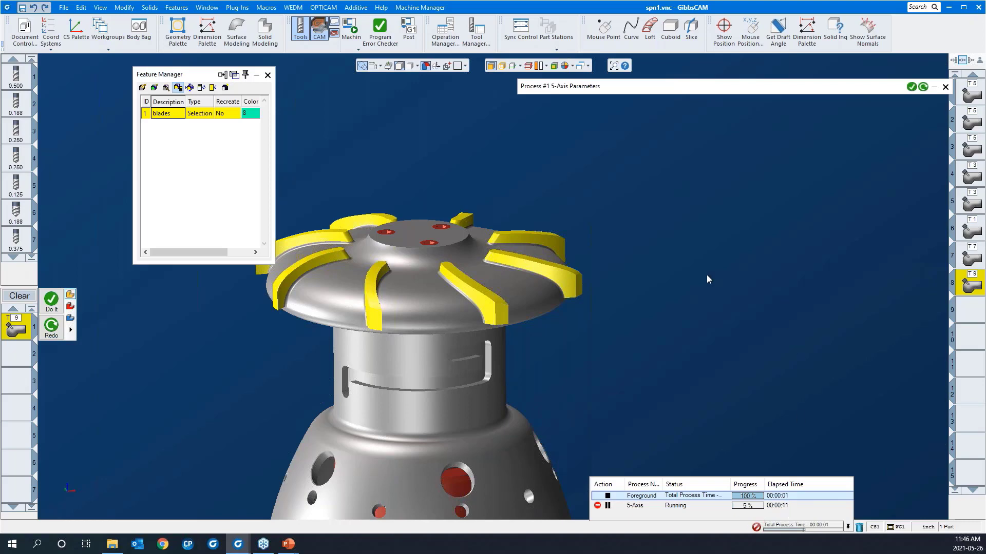
{"action": "middle_click_drag", "start_coordinate": [738, 198], "coordinate": [645, 411]}
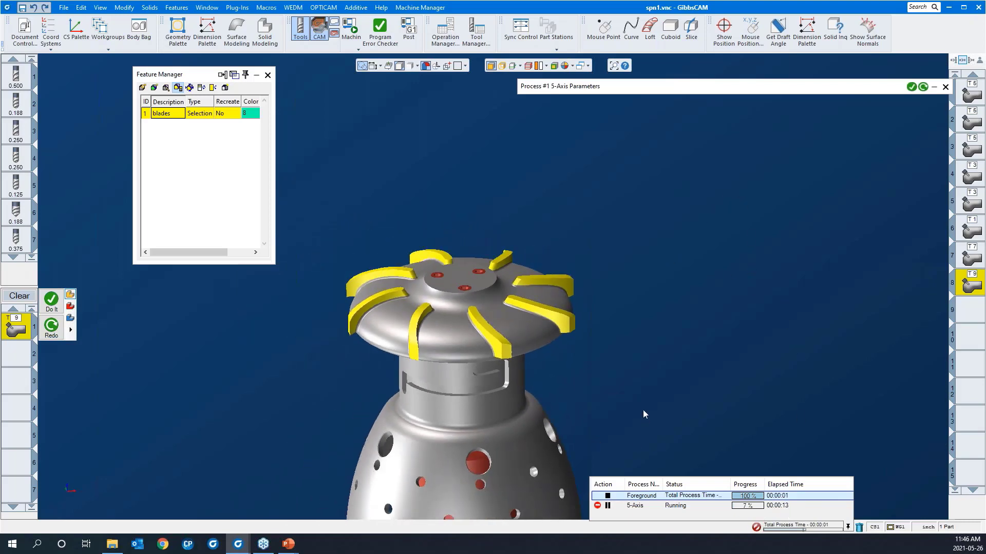
{"action": "left_click_drag", "start_coordinate": [642, 410], "coordinate": [315, 165]}
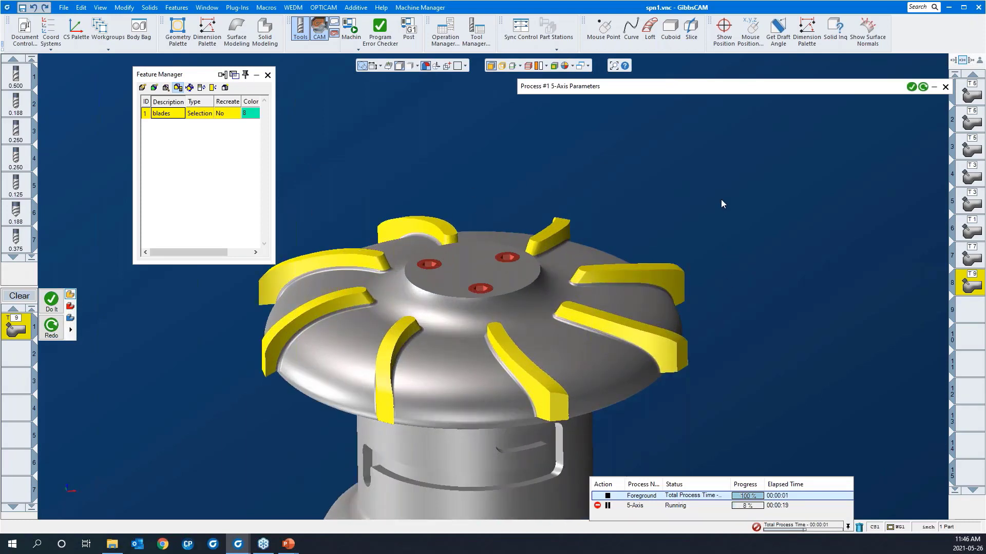
{"action": "scroll", "coordinate": [721, 200], "scroll_direction": "down", "scroll_amount": 2}
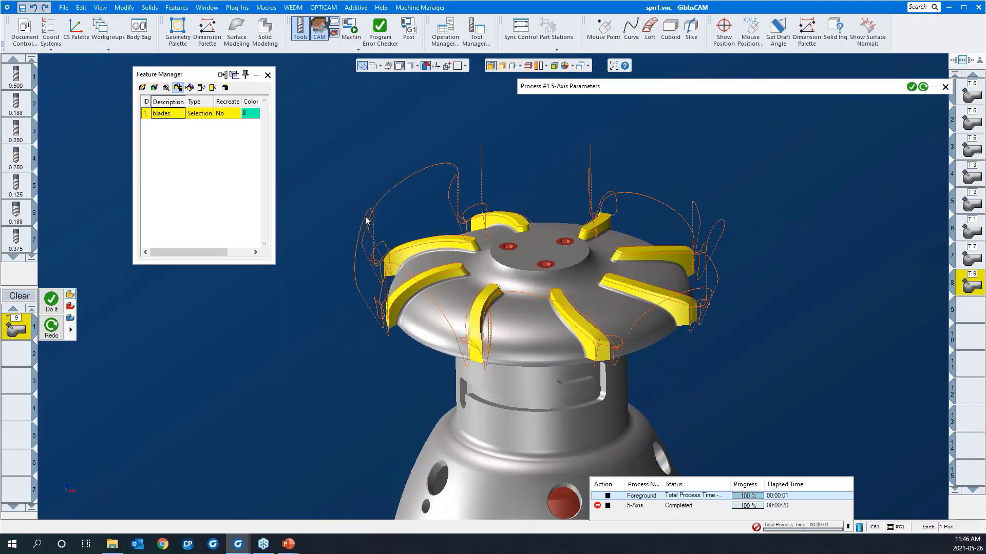
{"action": "middle_click_drag", "start_coordinate": [466, 348], "coordinate": [374, 131]}
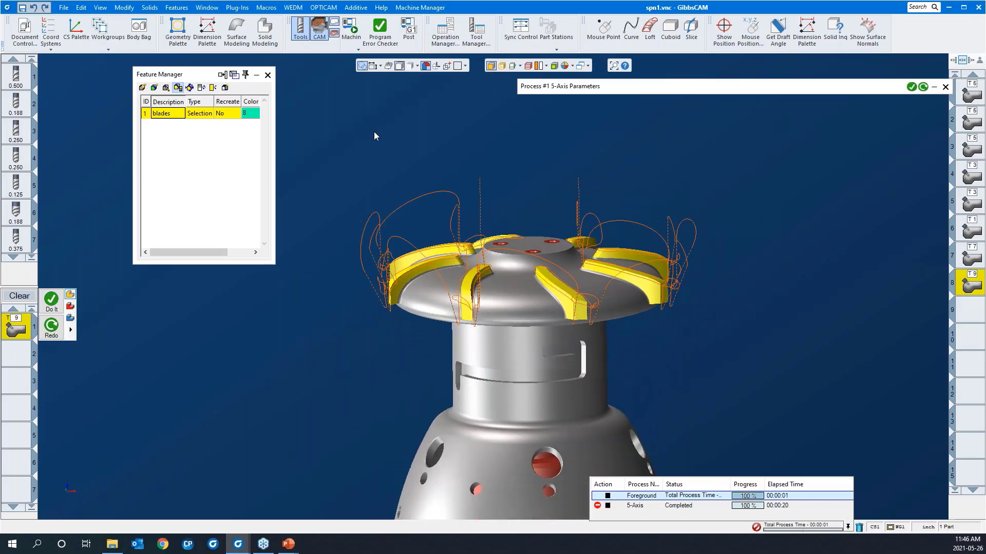
- Simulate the deburring operation in Op Sim, skipping ahead to operation 8 and watching the tool follow the blade edges
{"action": "left_click", "coordinate": [358, 49]}
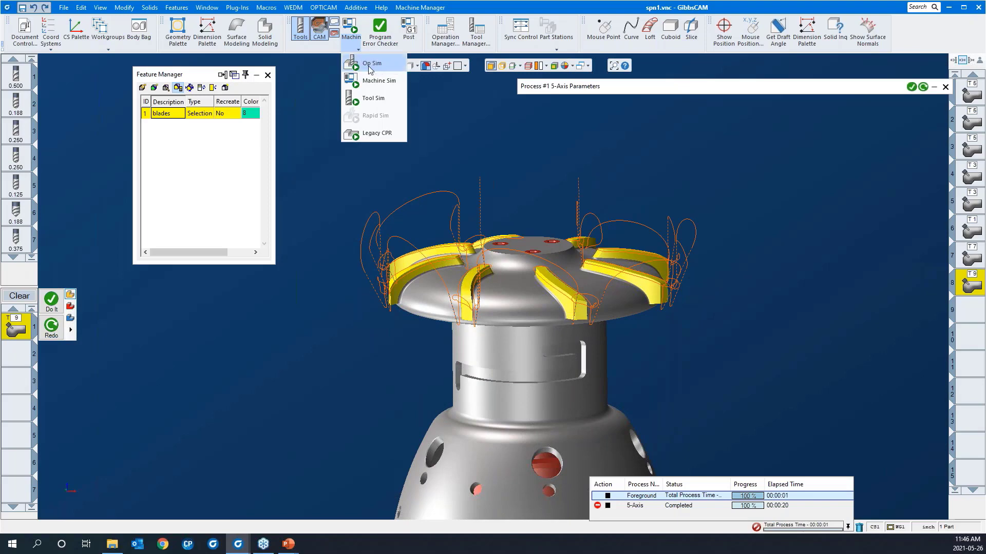
{"action": "left_click", "coordinate": [370, 70]}
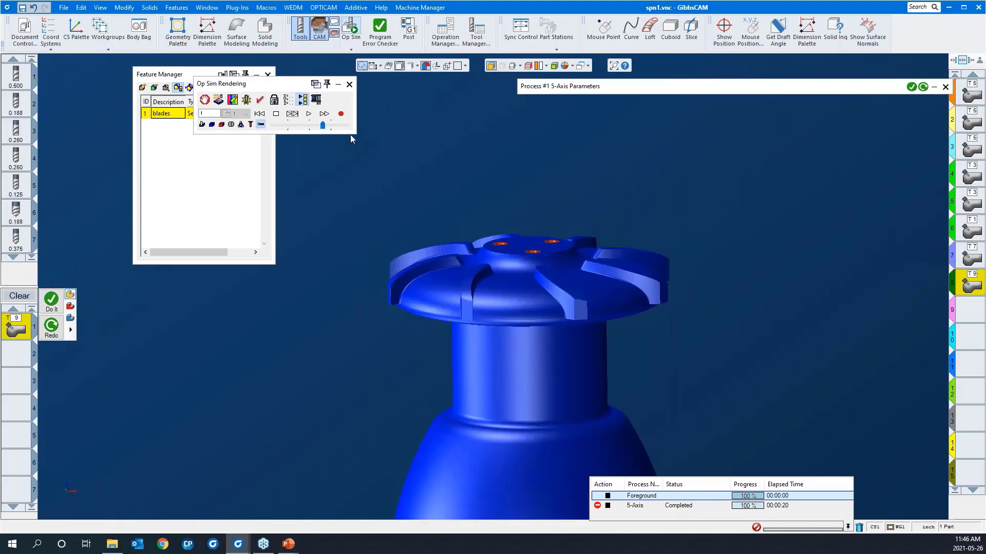
{"action": "left_click", "coordinate": [292, 114]}
{"action": "left_click", "coordinate": [275, 101]}
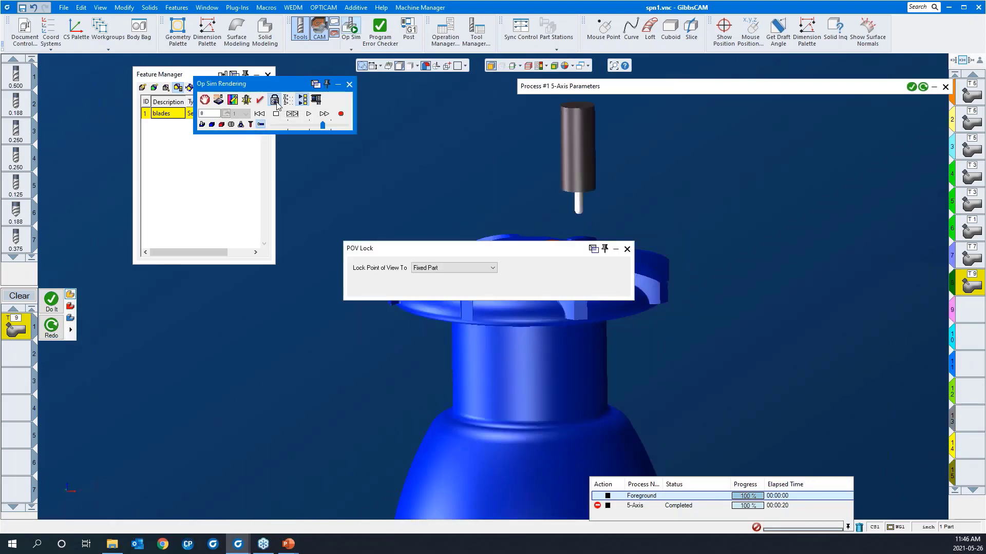
{"action": "left_click", "coordinate": [627, 249]}
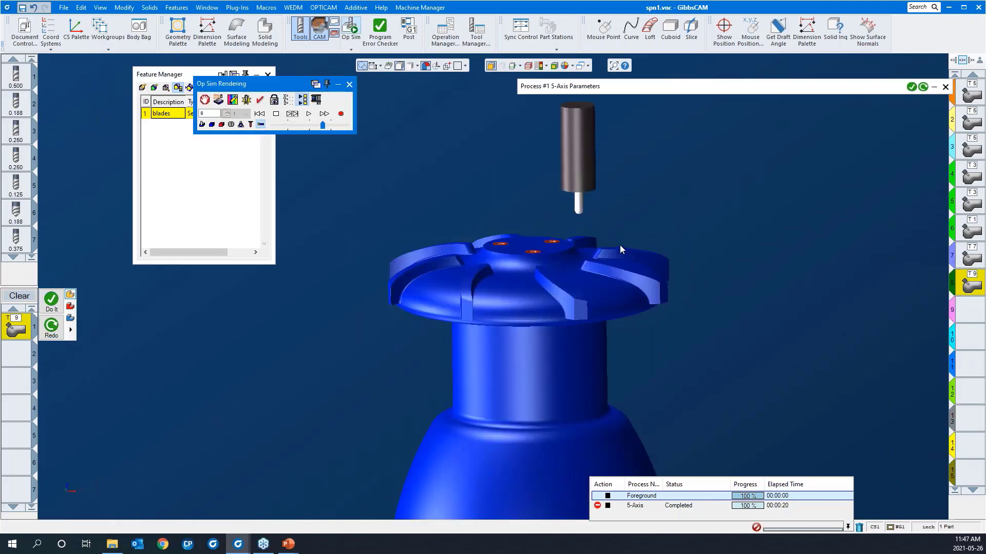
{"action": "left_click", "coordinate": [309, 114]}
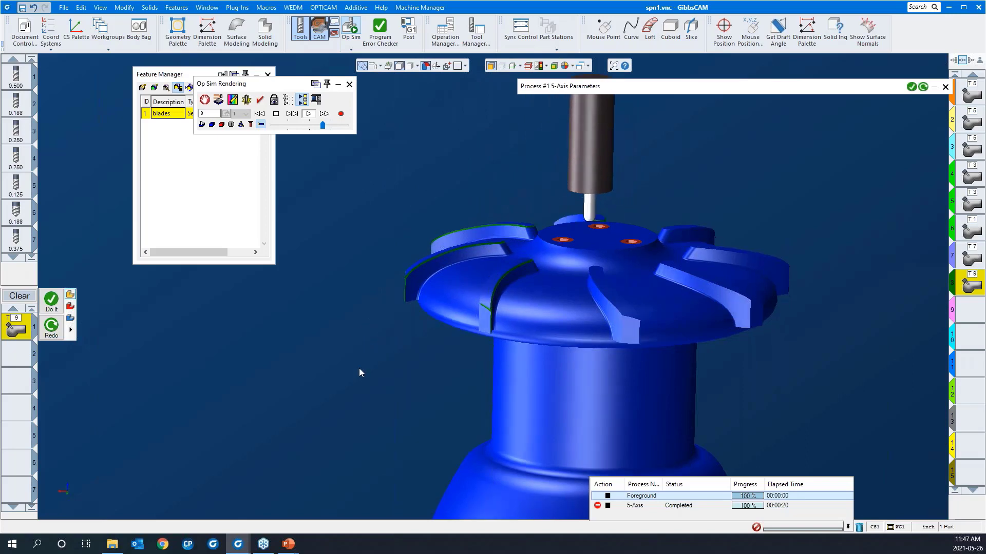
{"action": "middle_click_drag", "start_coordinate": [582, 422], "coordinate": [594, 425]}
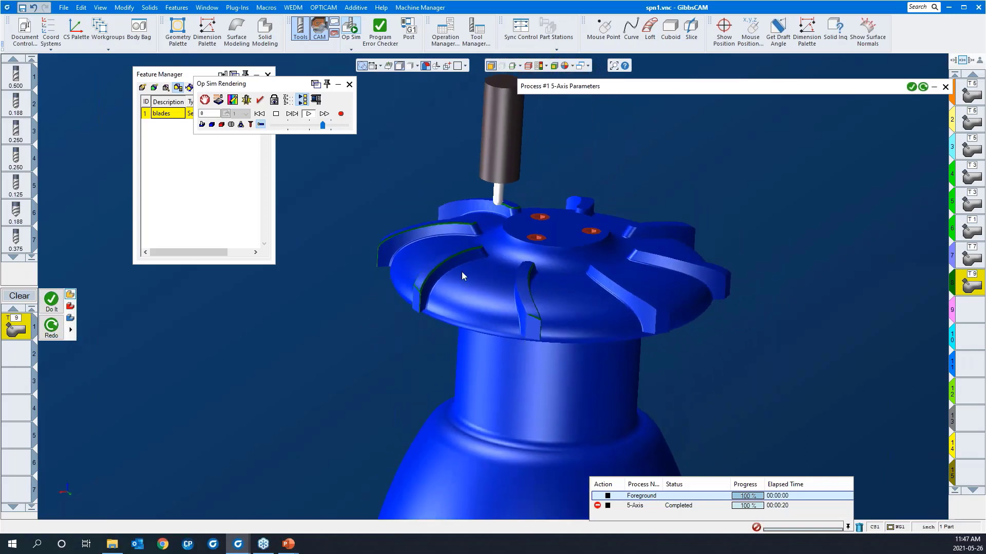
- Close the simulation and select the empty operation position 9
{"action": "left_click", "coordinate": [351, 85]}
{"action": "left_click", "coordinate": [350, 84]}
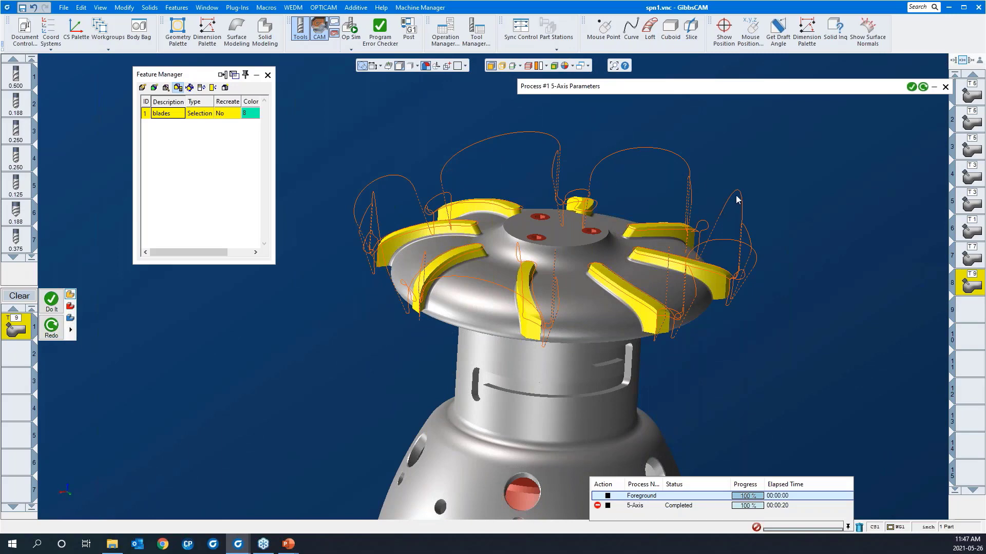
{"action": "scroll", "coordinate": [656, 202], "scroll_direction": "down", "scroll_amount": 5}
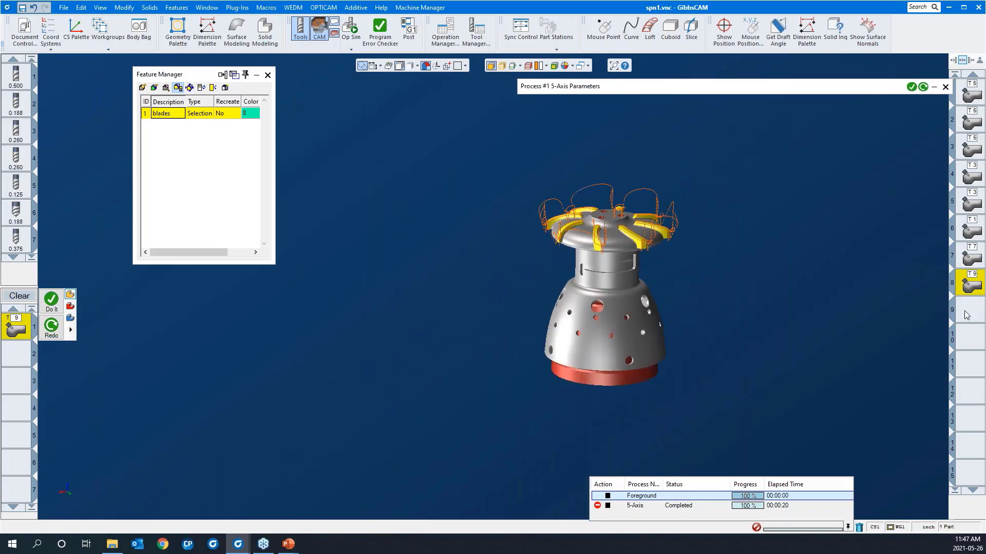
{"action": "left_click", "coordinate": [983, 311]}
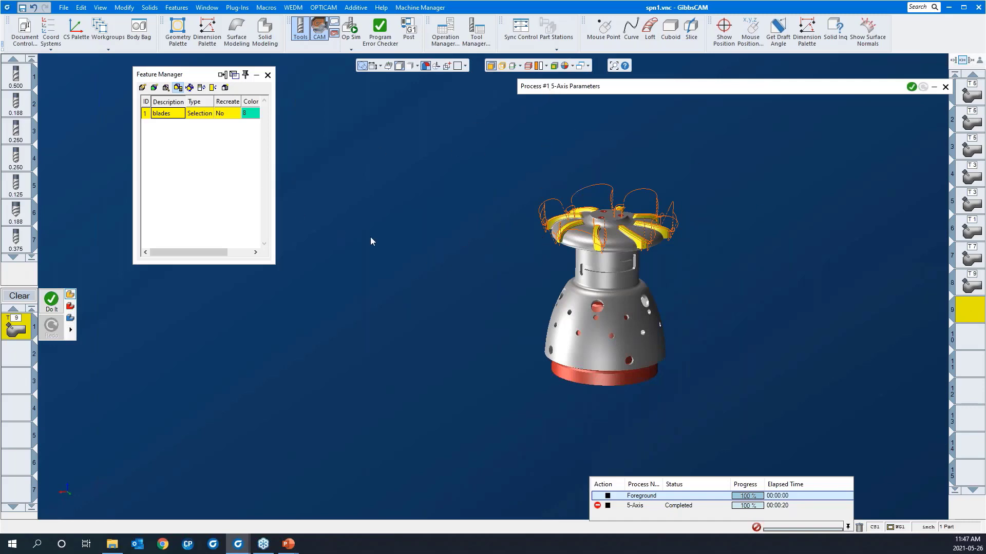
- Clear the process list and close the Feature Manager
{"action": "left_click", "coordinate": [19, 296]}
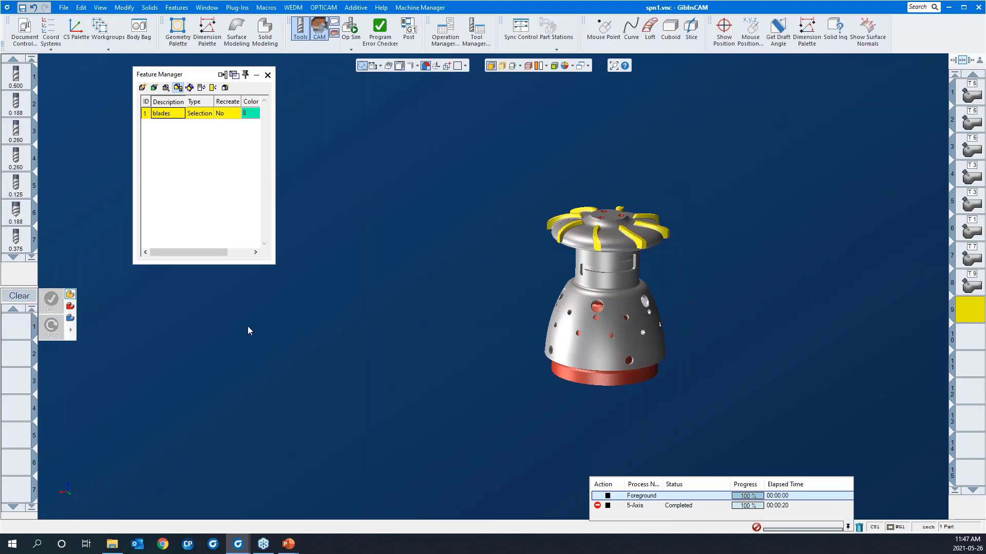
{"action": "left_click", "coordinate": [270, 75]}
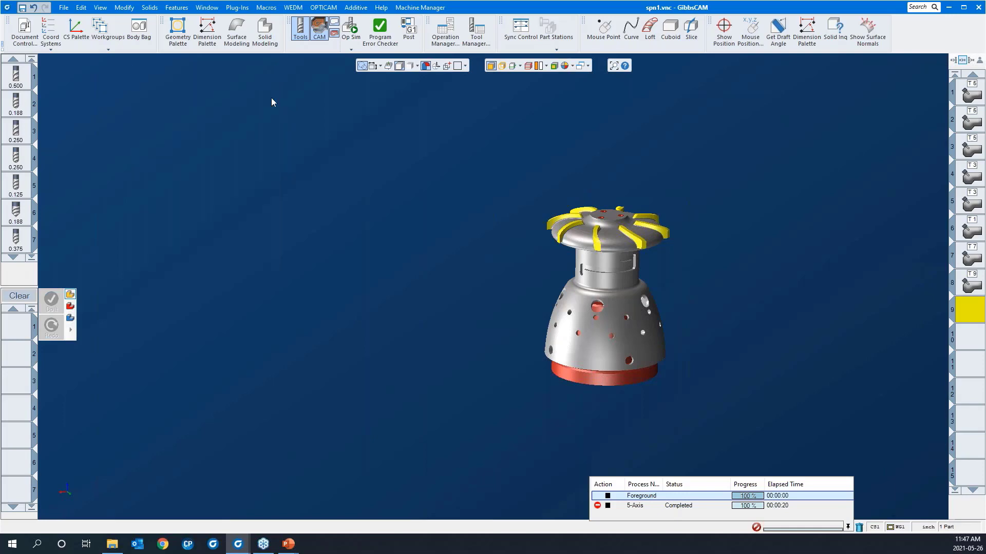
{"action": "double_click", "coordinate": [24, 333]}
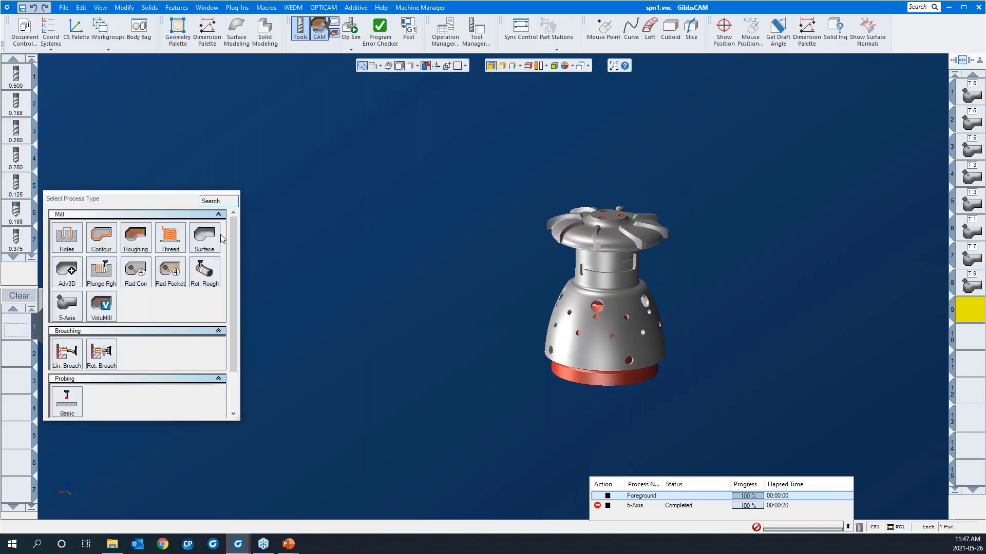
{"action": "left_click", "coordinate": [274, 222]}
- Load the saved process list geodesic 3AS and open the surface path parameters of its 5-axis process
{"action": "right_click", "coordinate": [12, 323]}
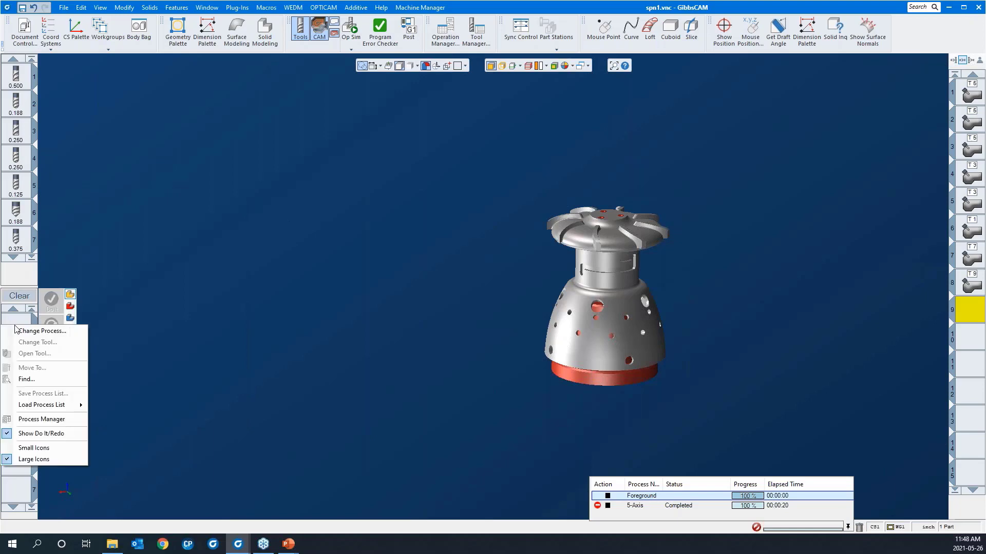
{"action": "mouse_move", "coordinate": [51, 410]}
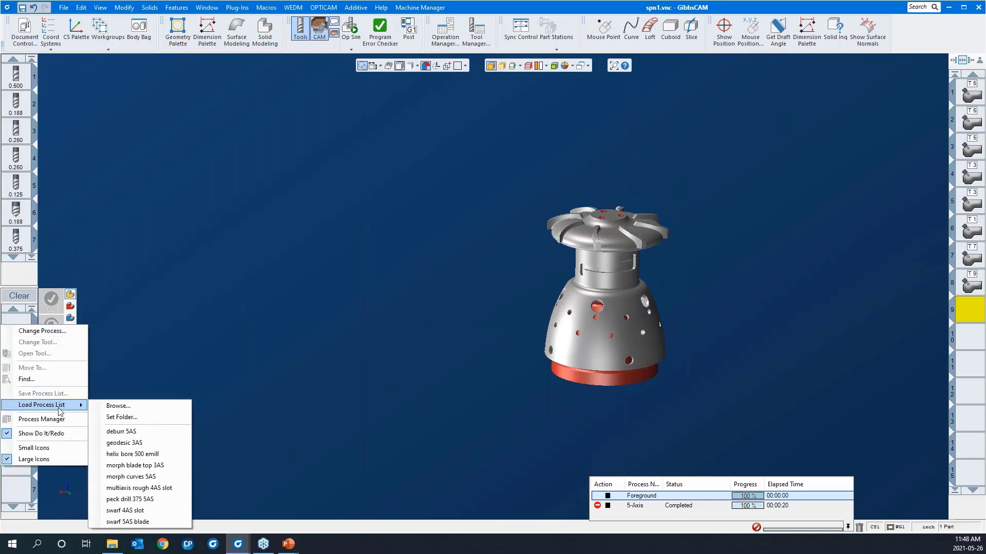
{"action": "left_click", "coordinate": [125, 443]}
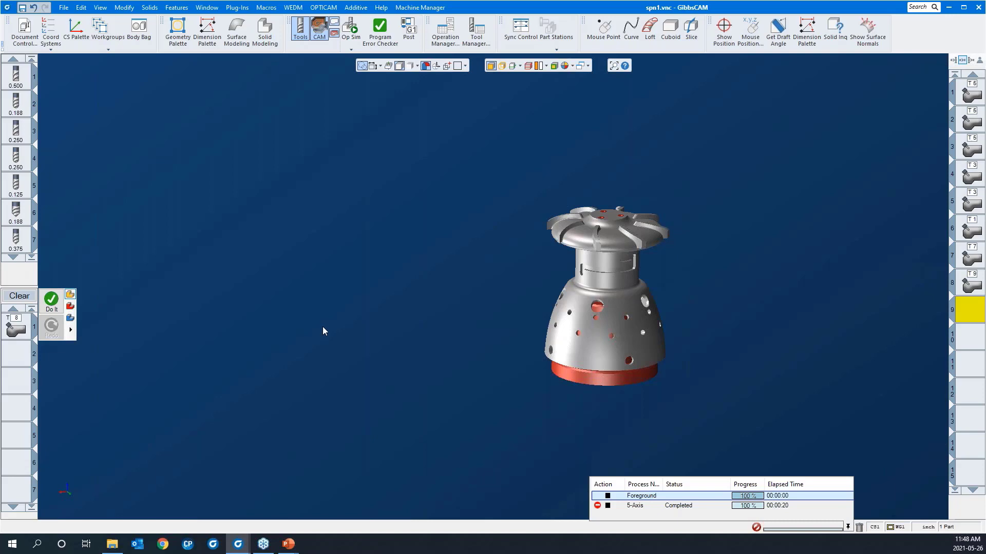
{"action": "left_click", "coordinate": [15, 330]}
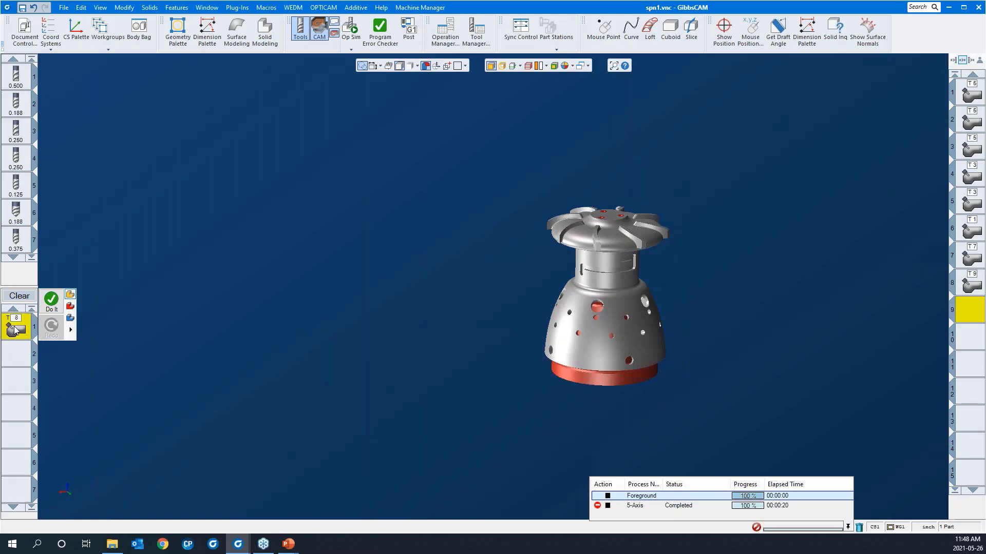
{"action": "double_click", "coordinate": [15, 330]}
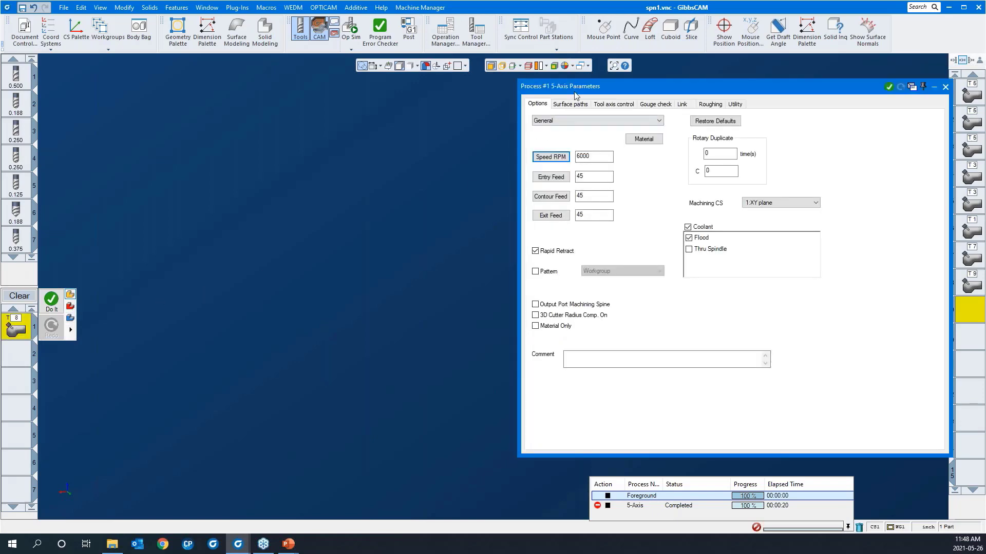
{"action": "left_click_drag", "start_coordinate": [558, 87], "coordinate": [149, 77]}
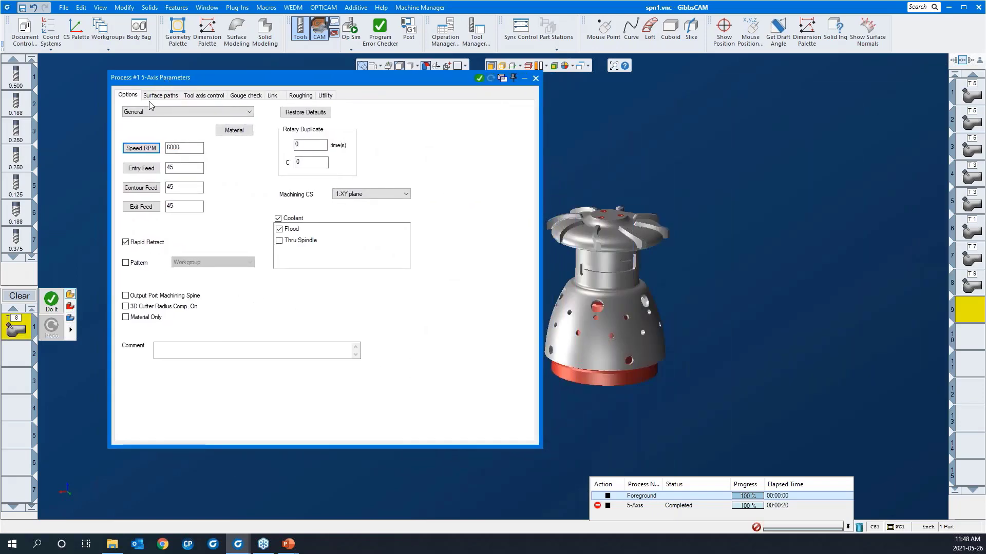
{"action": "left_click", "coordinate": [160, 95]}
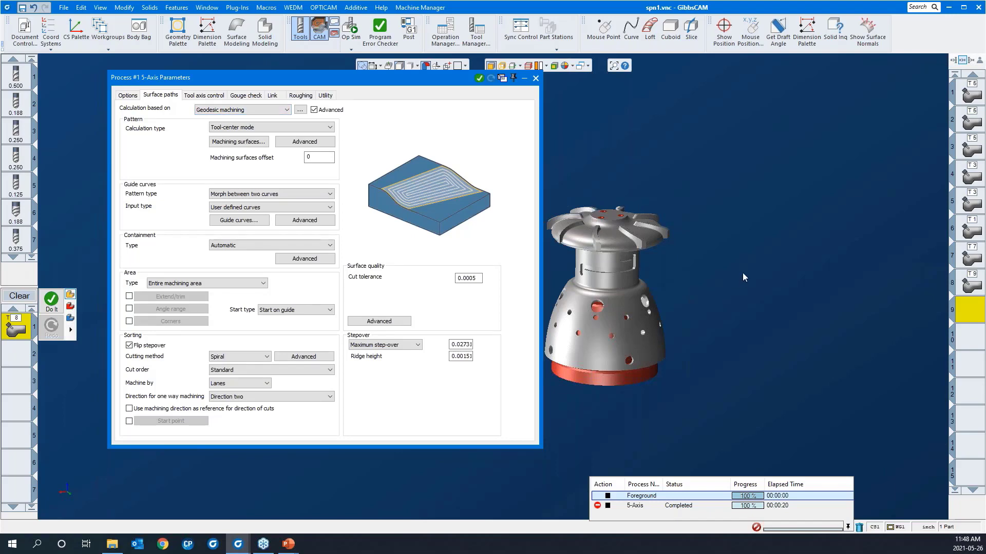
- Select the concave face around the flat top hub, inside the blades, as the machining surface
{"action": "middle_click_drag", "start_coordinate": [744, 276], "coordinate": [836, 276]}
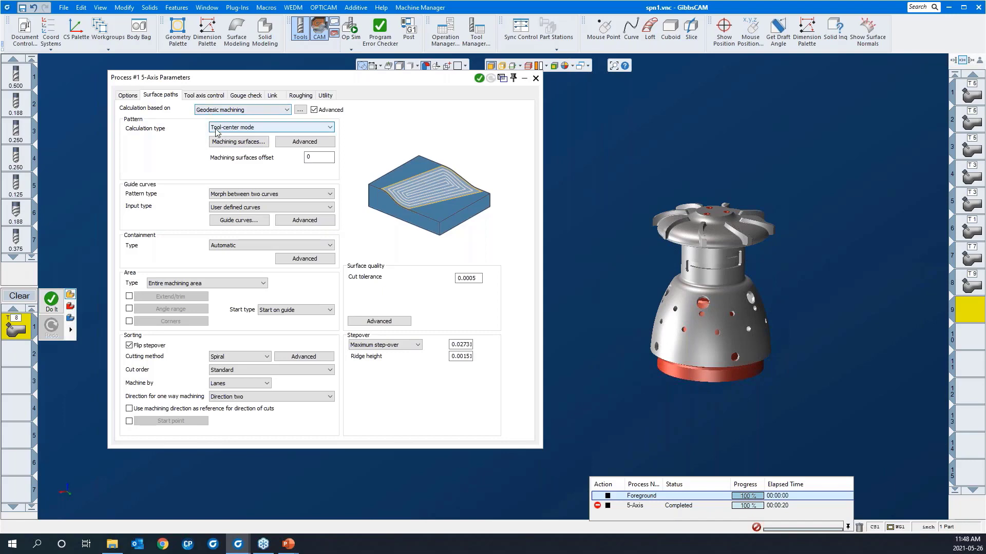
{"action": "left_click", "coordinate": [225, 143]}
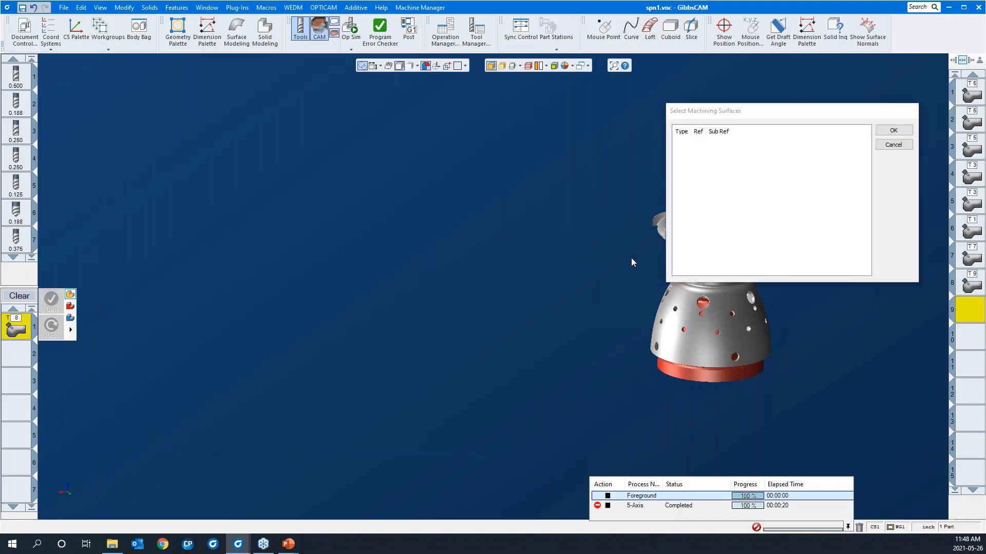
{"action": "middle_click_drag", "start_coordinate": [585, 250], "coordinate": [386, 246]}
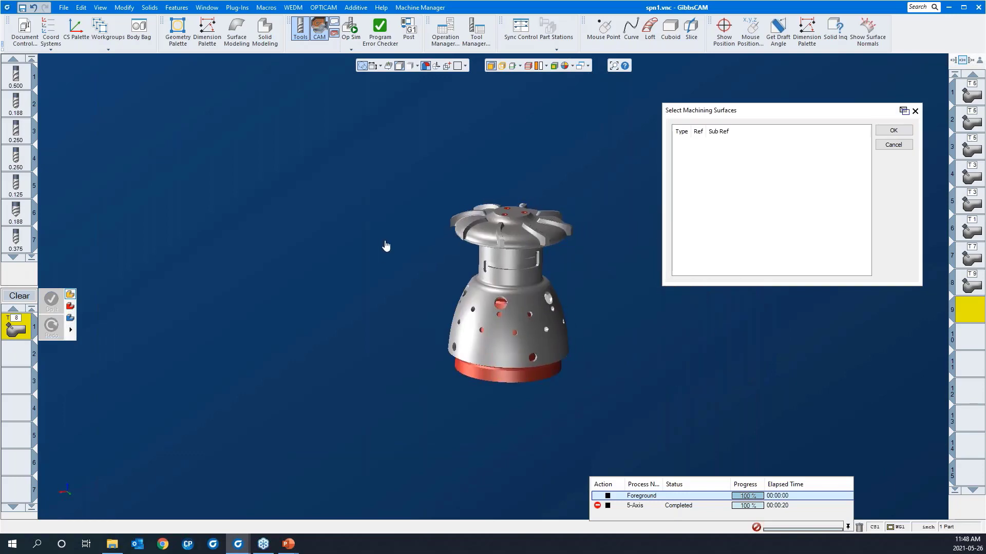
{"action": "left_click_drag", "start_coordinate": [430, 168], "coordinate": [649, 300]}
{"action": "left_click", "coordinate": [412, 241]}
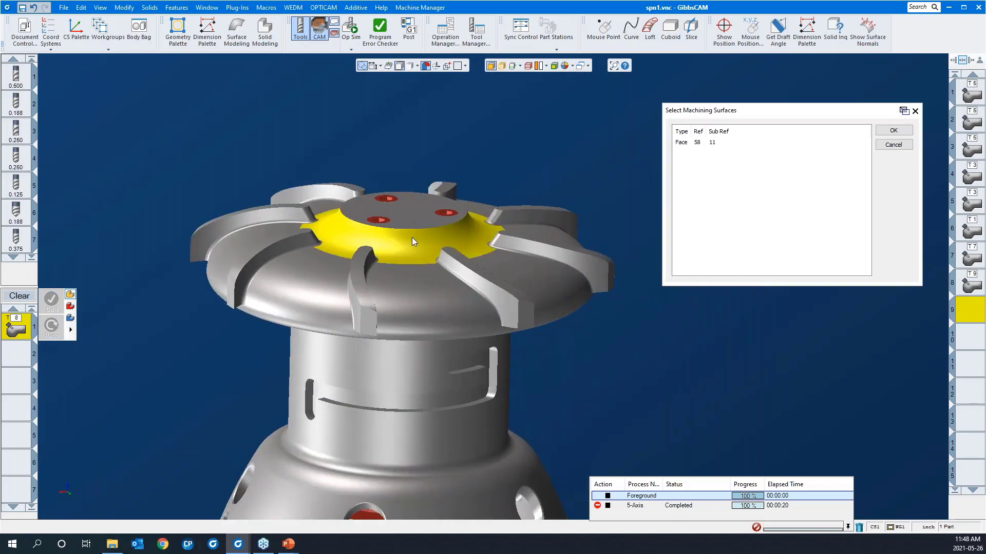
{"action": "scroll", "coordinate": [487, 204], "scroll_direction": "down", "scroll_amount": 2}
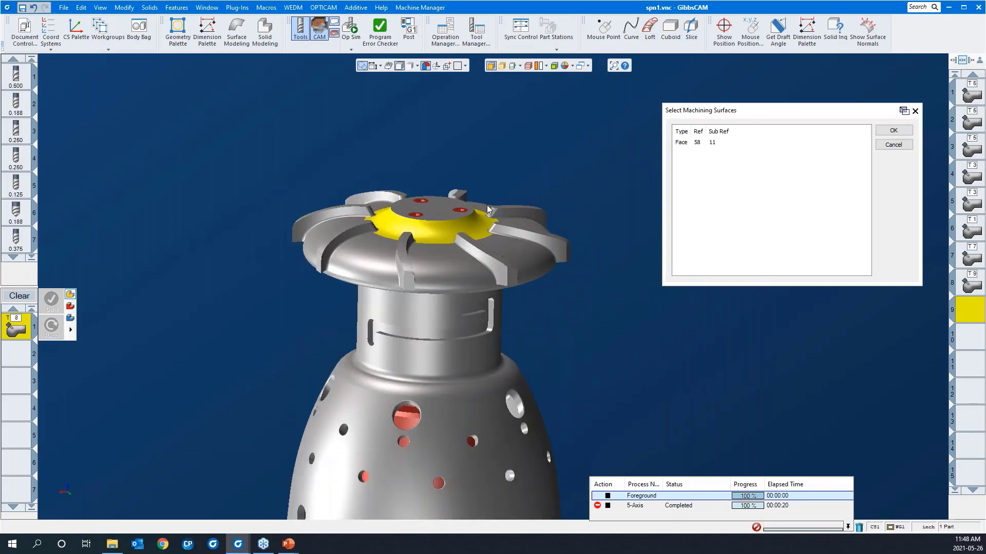
{"action": "left_click", "coordinate": [893, 131]}
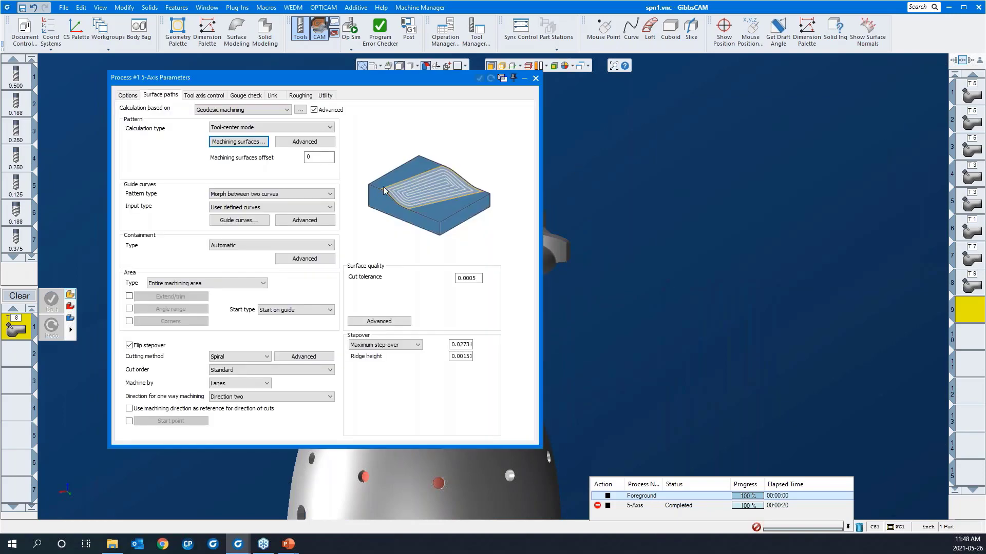
- Open the guide curve selection and turn on edge display for the bladed top of the part
{"action": "scroll", "coordinate": [709, 223], "scroll_direction": "down", "scroll_amount": 3}
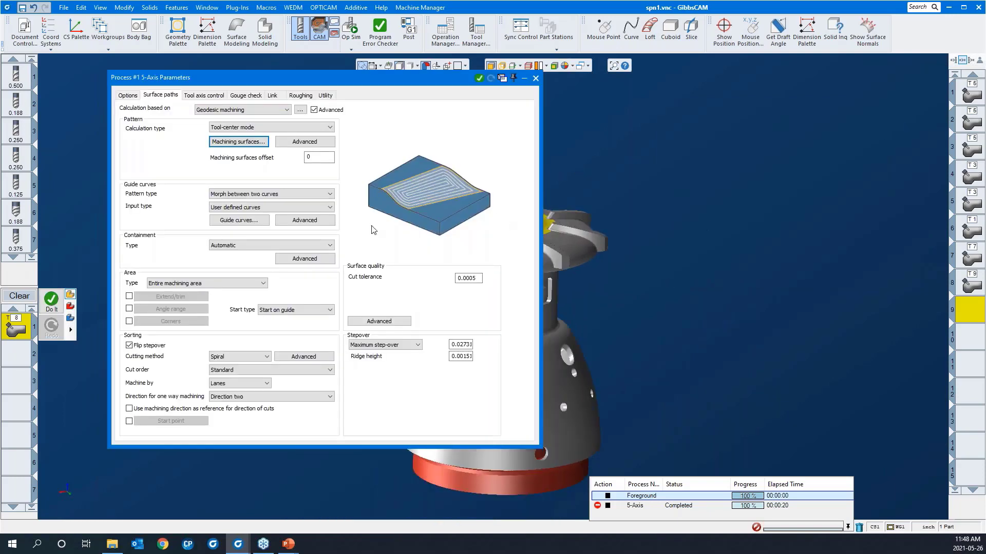
{"action": "left_click", "coordinate": [245, 224]}
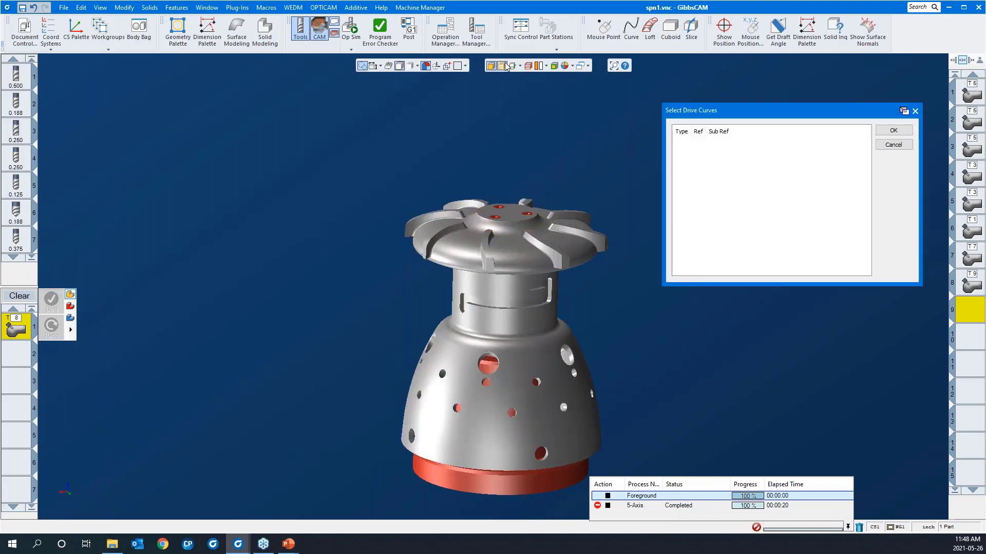
{"action": "left_click", "coordinate": [504, 65]}
{"action": "left_click_drag", "start_coordinate": [412, 136], "coordinate": [558, 282]}
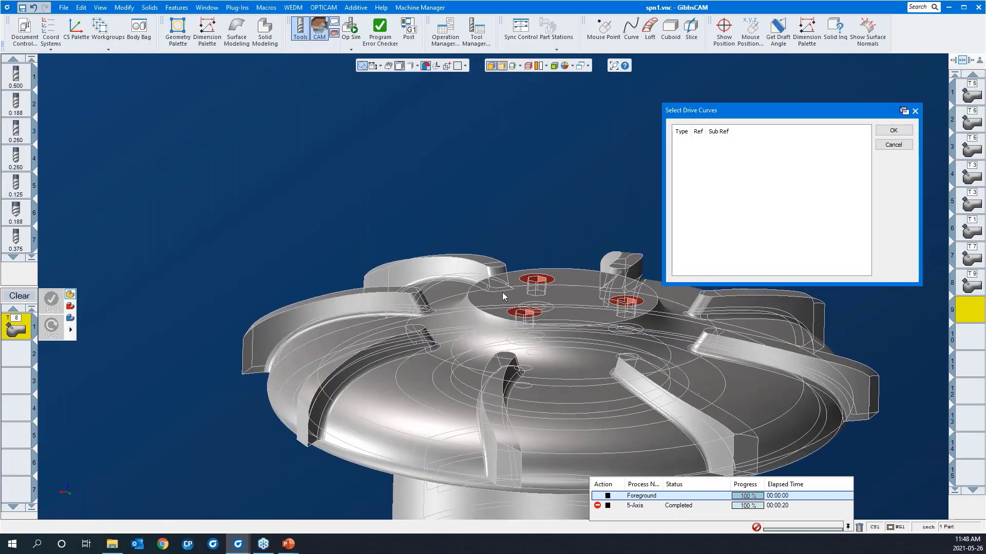
- Try to select the hub's circular top edge and the lower edge of the concave face as guide curves
{"action": "left_click", "coordinate": [466, 348]}
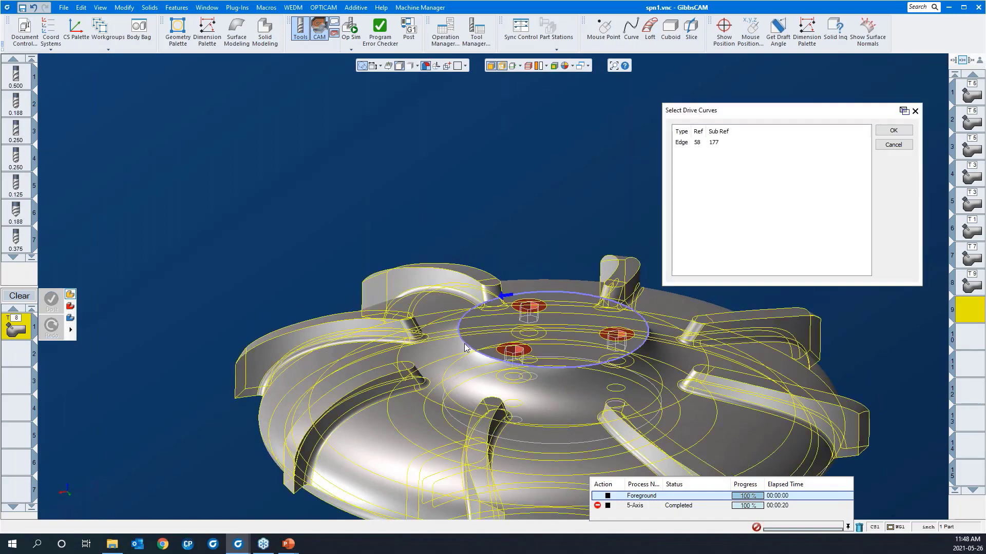
{"action": "middle_click_drag", "start_coordinate": [466, 348], "coordinate": [359, 478]}
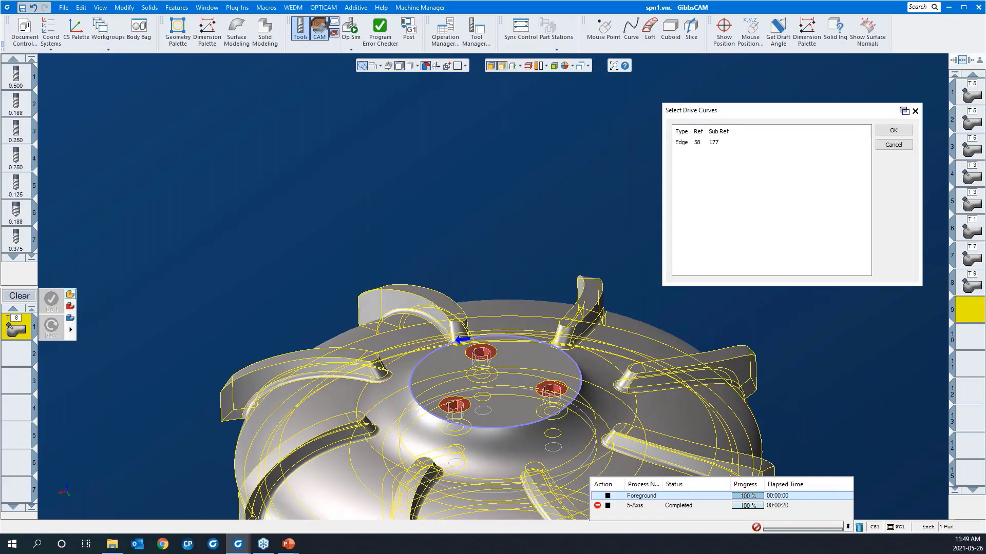
{"action": "double_click", "coordinate": [393, 463]}
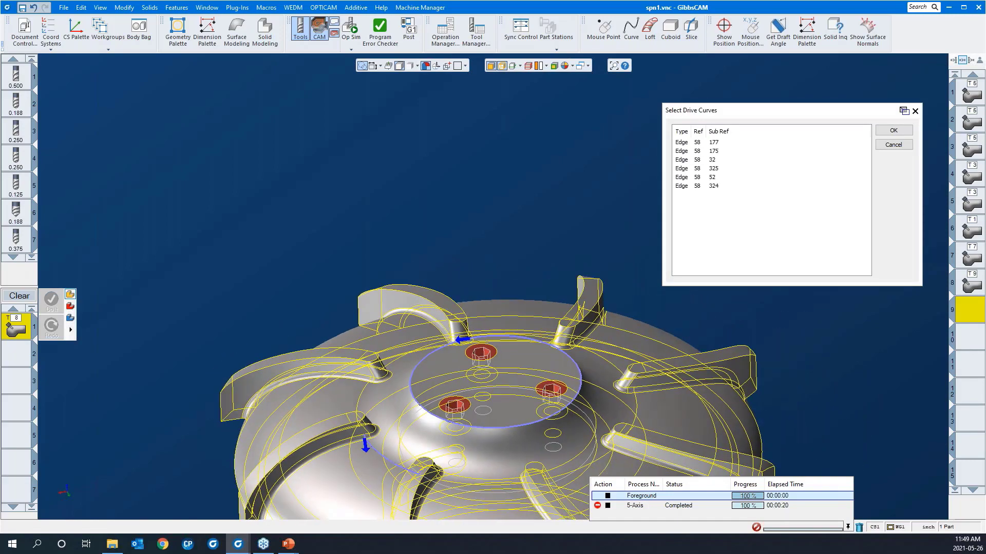
{"action": "middle_click_drag", "start_coordinate": [451, 386], "coordinate": [388, 446]}
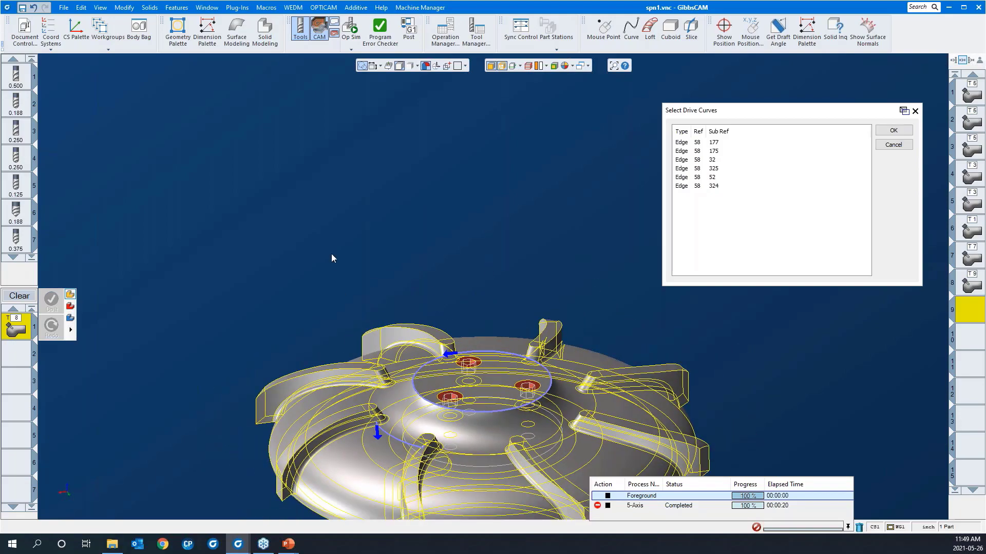
{"action": "left_click", "coordinate": [332, 255]}
- Using 2D Chain selection, set the concave face's outer boundary and the hub's circular top edge as guide curves
{"action": "right_click", "coordinate": [382, 433]}
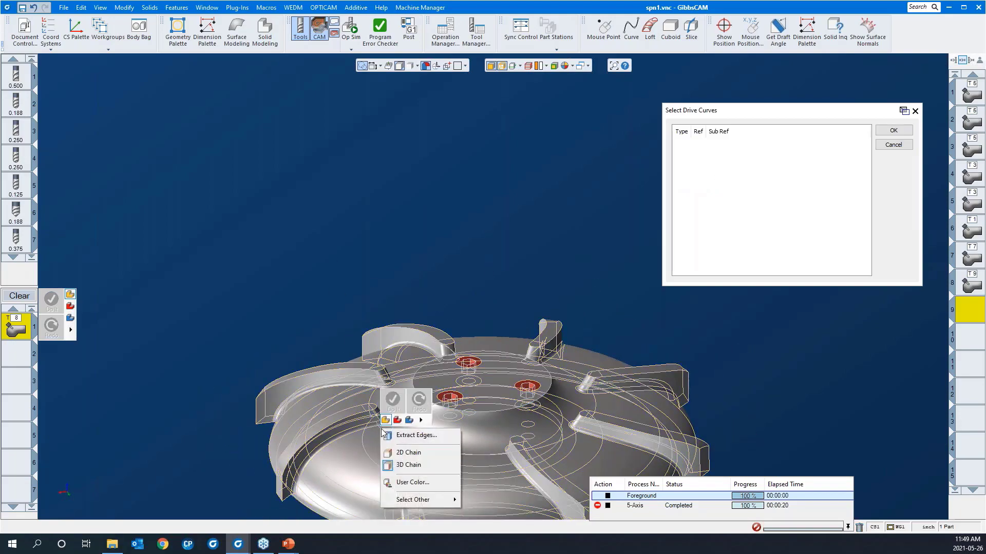
{"action": "left_click", "coordinate": [401, 452]}
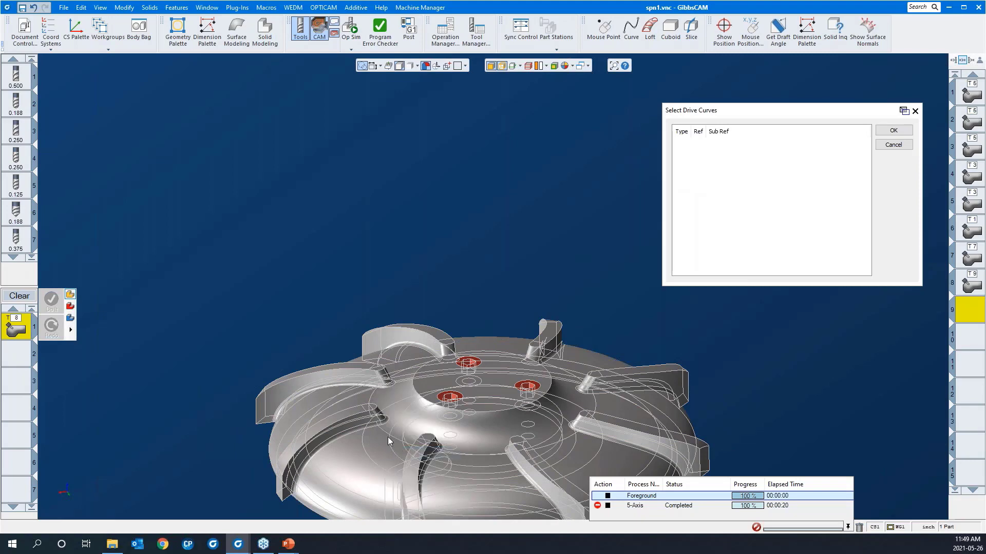
{"action": "left_click", "coordinate": [384, 433]}
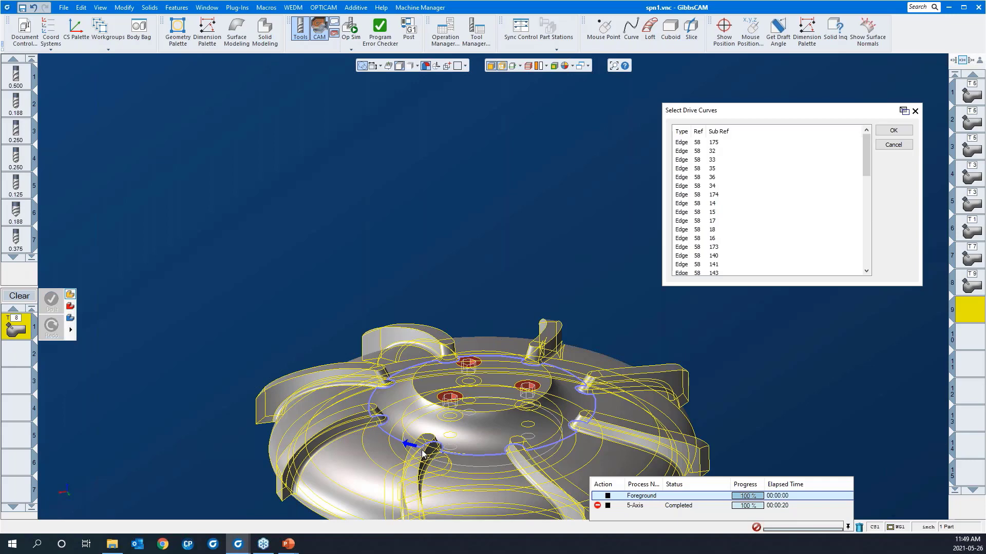
{"action": "left_click", "coordinate": [488, 426]}
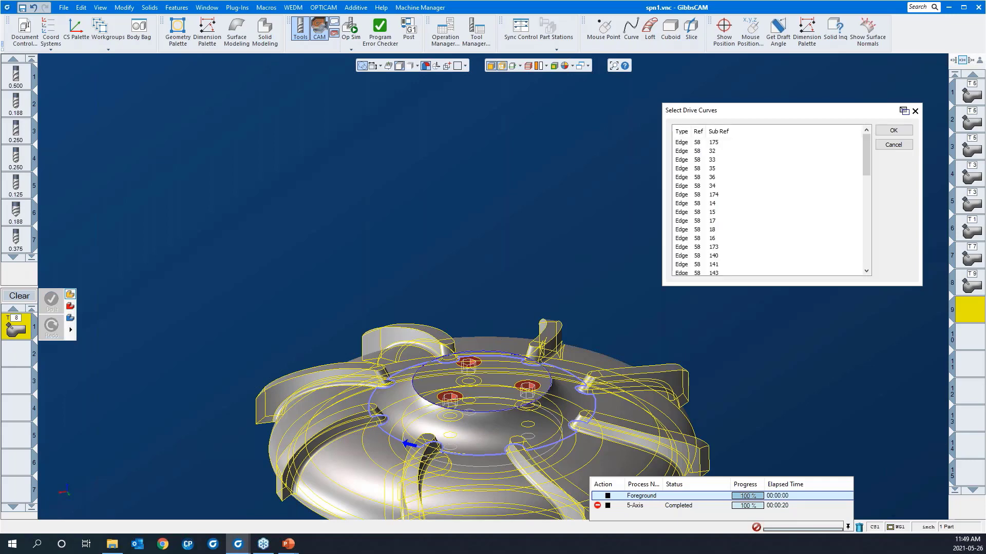
{"action": "left_click", "coordinate": [894, 132]}
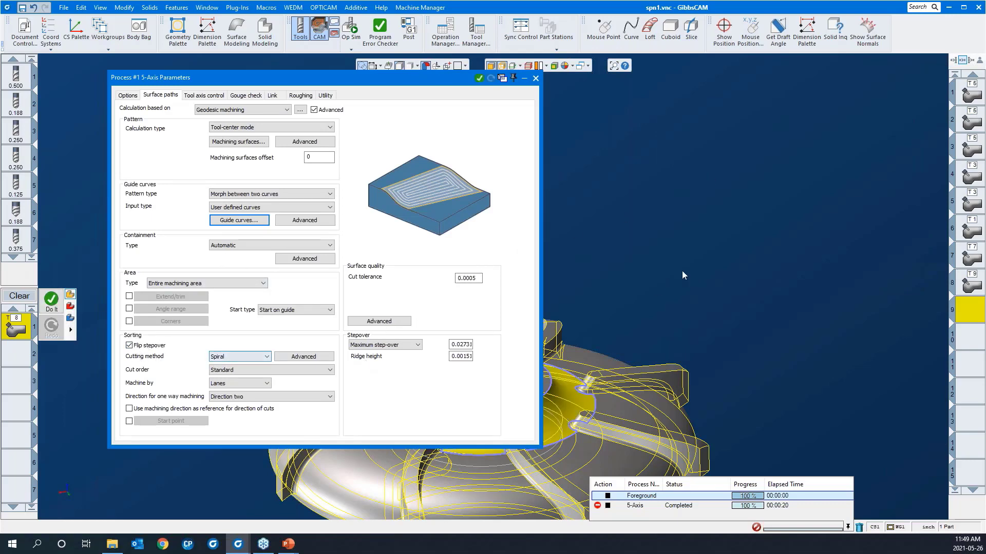
- Check the advanced spiral options, keeping Full with first and last contours closed, and enter a slightly larger maximum step-over
{"action": "middle_click_drag", "start_coordinate": [682, 270], "coordinate": [603, 311]}
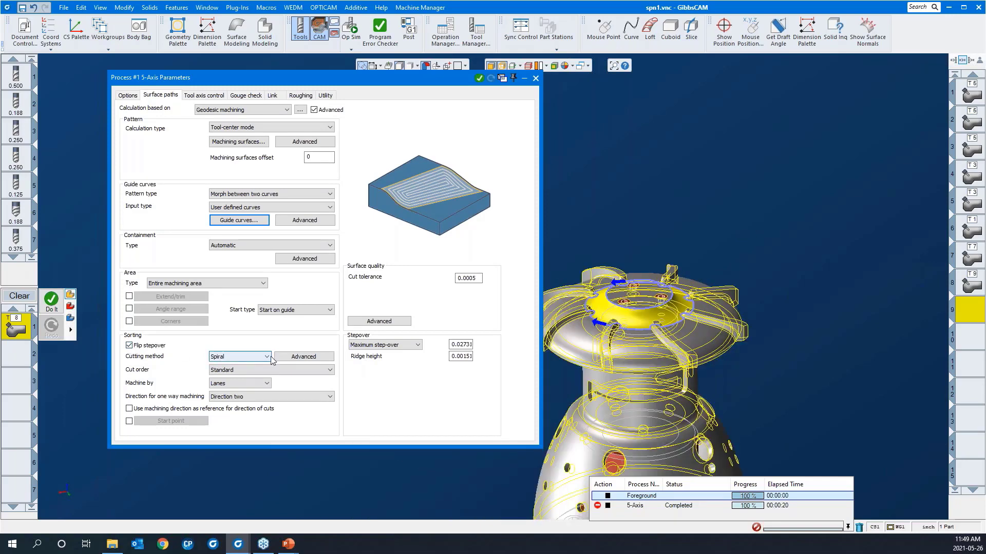
{"action": "left_click", "coordinate": [302, 356]}
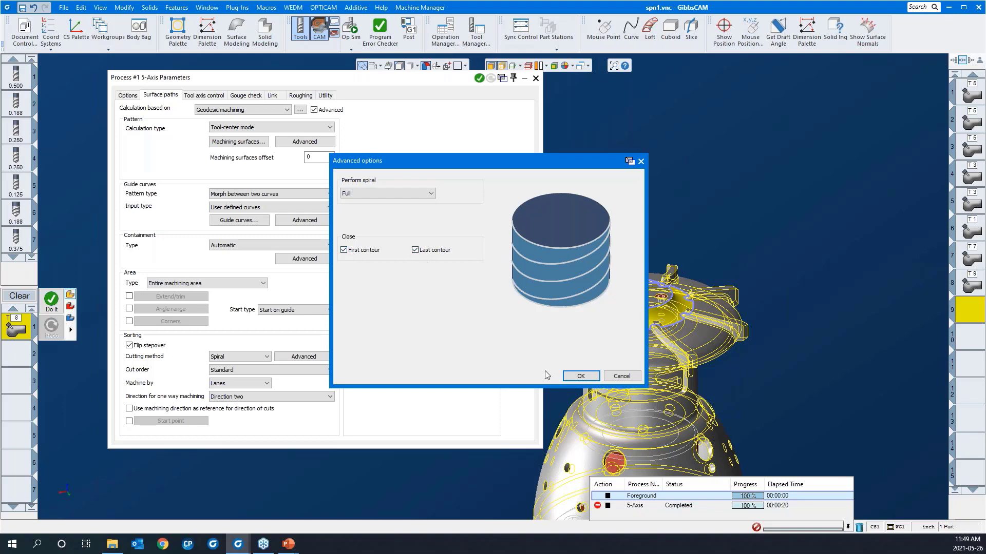
{"action": "left_click", "coordinate": [580, 376]}
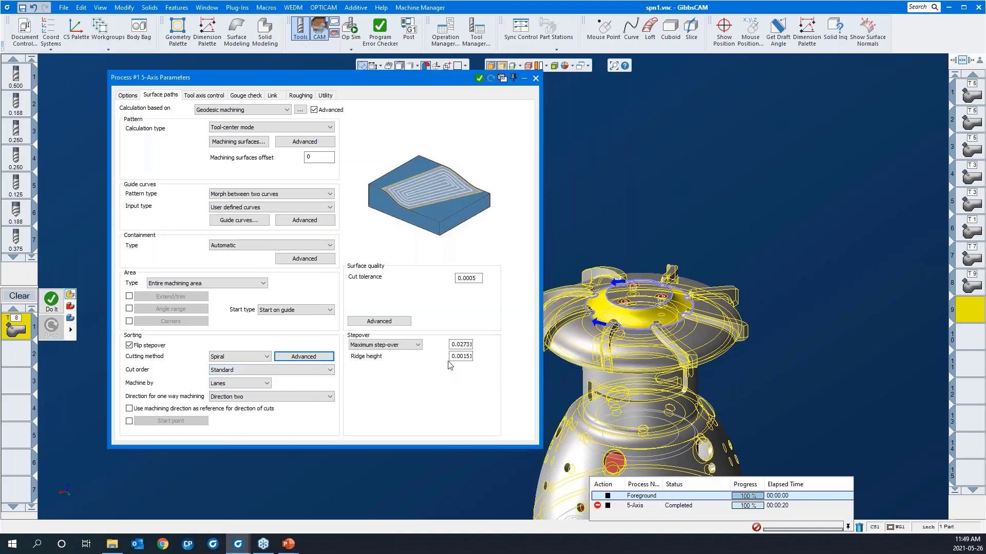
{"action": "left_click_drag", "start_coordinate": [458, 344], "coordinate": [485, 345]}
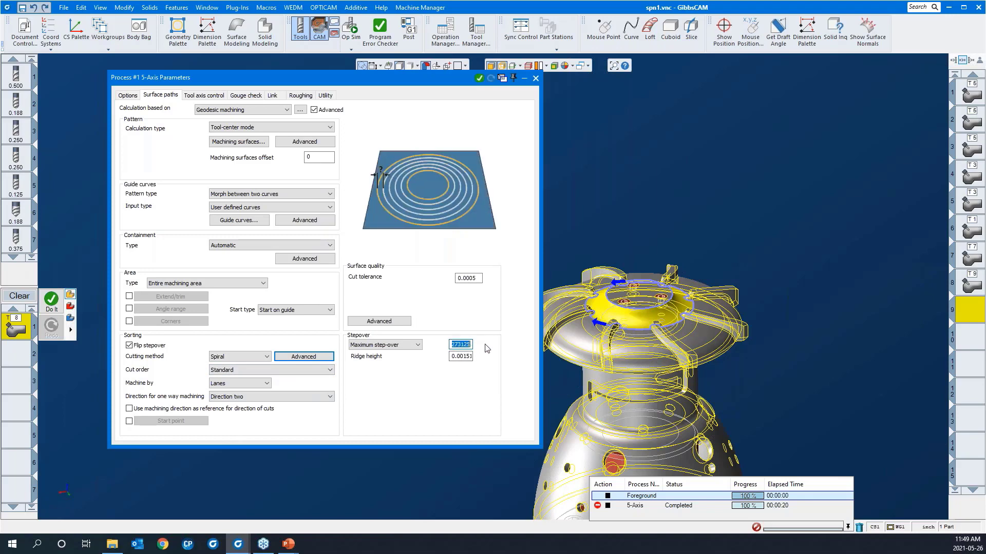
{"action": "type", "text": "3"}
- Review the tool axis and gouge check settings, and generate the geodesic spiral toolpath on the hub's concave face
{"action": "left_click", "coordinate": [200, 97]}
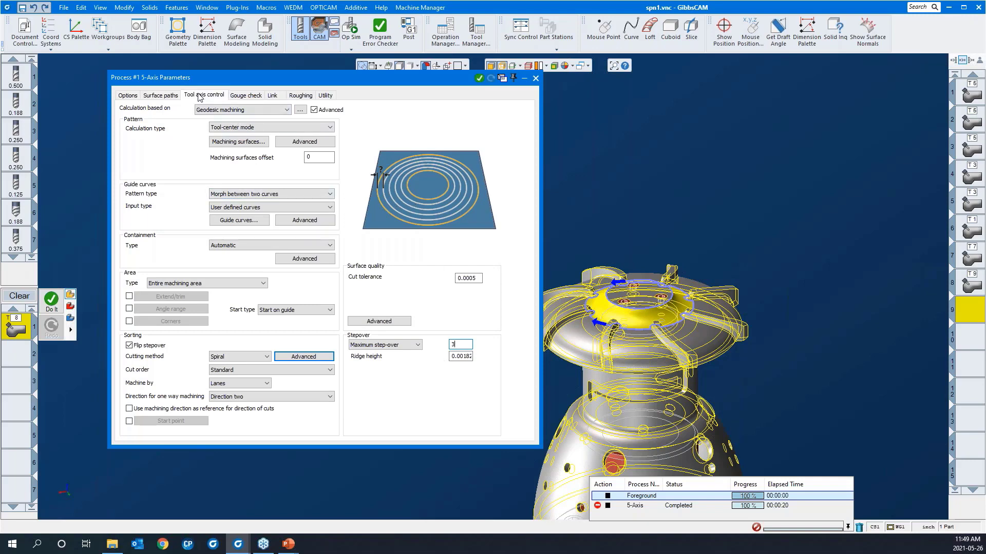
{"action": "left_click", "coordinate": [237, 97]}
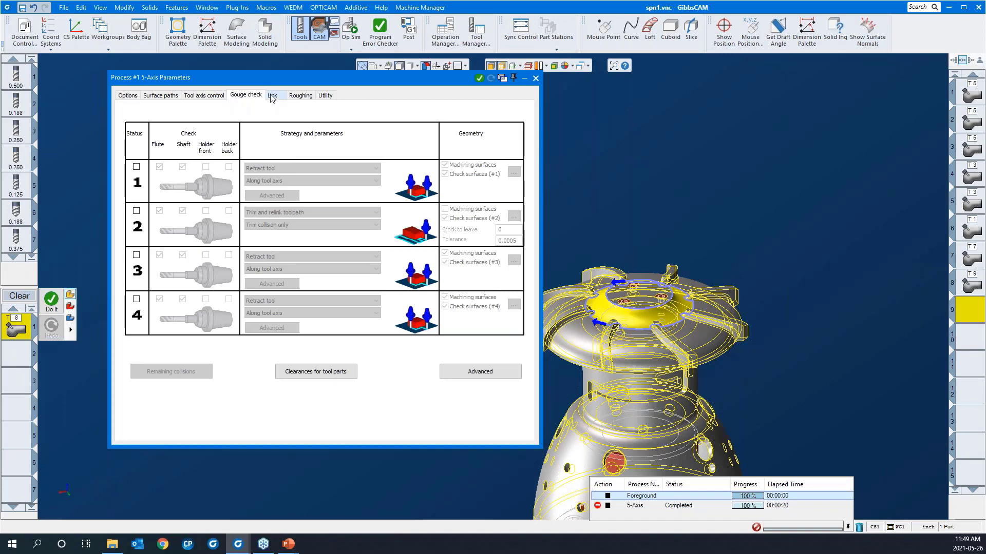
{"action": "double_click", "coordinate": [274, 78]}
{"action": "right_click", "coordinate": [302, 180]}
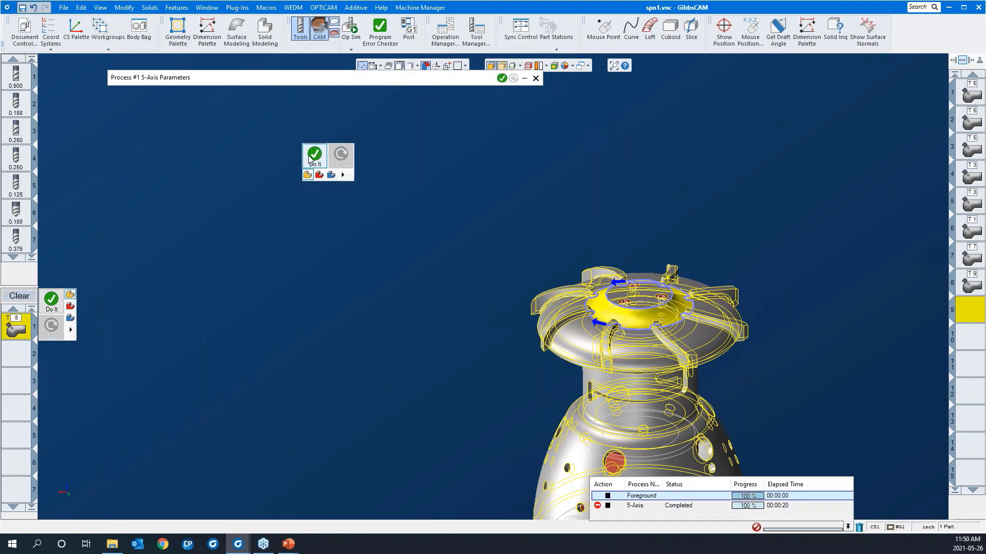
{"action": "left_click", "coordinate": [309, 160]}
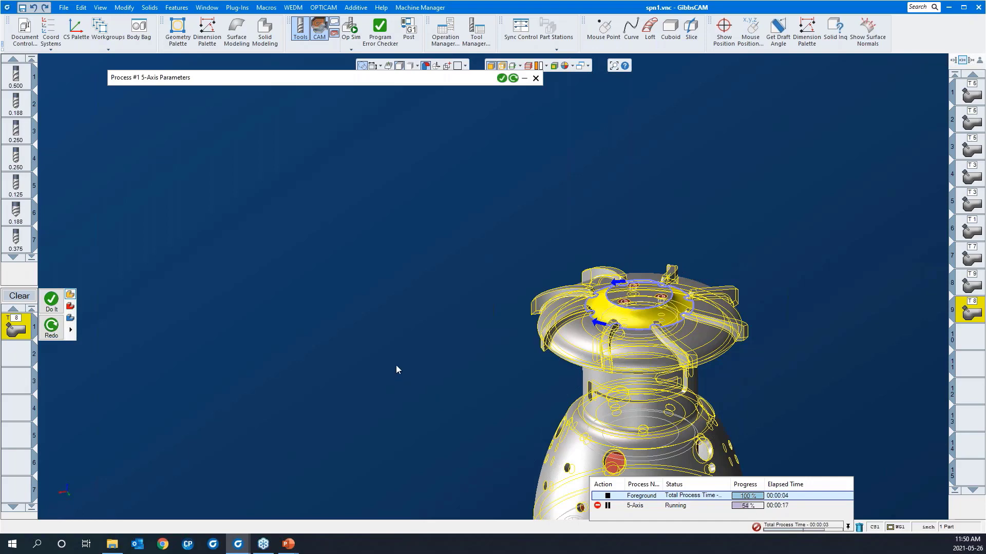
{"action": "left_click_drag", "start_coordinate": [440, 203], "coordinate": [773, 339]}
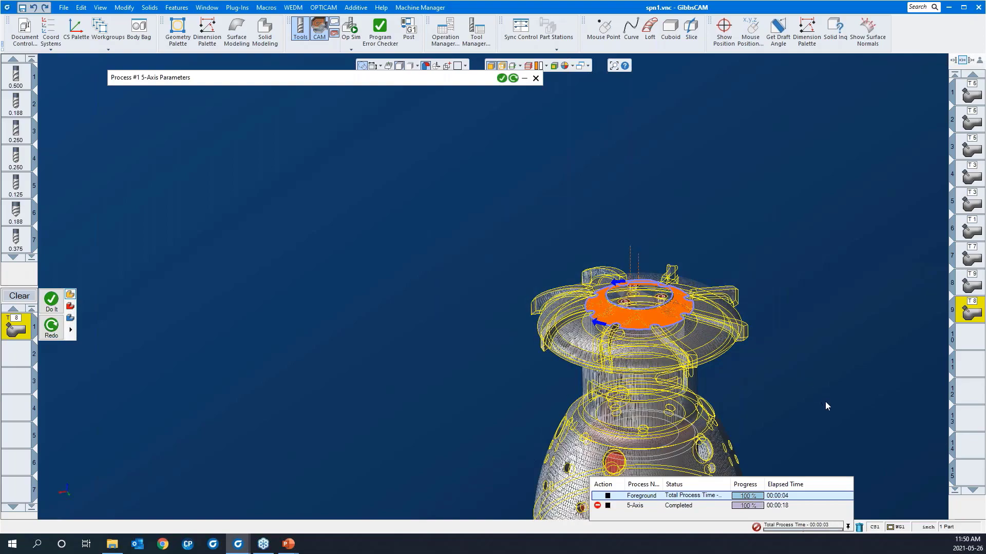
{"action": "middle_click_drag", "start_coordinate": [624, 344], "coordinate": [495, 264]}
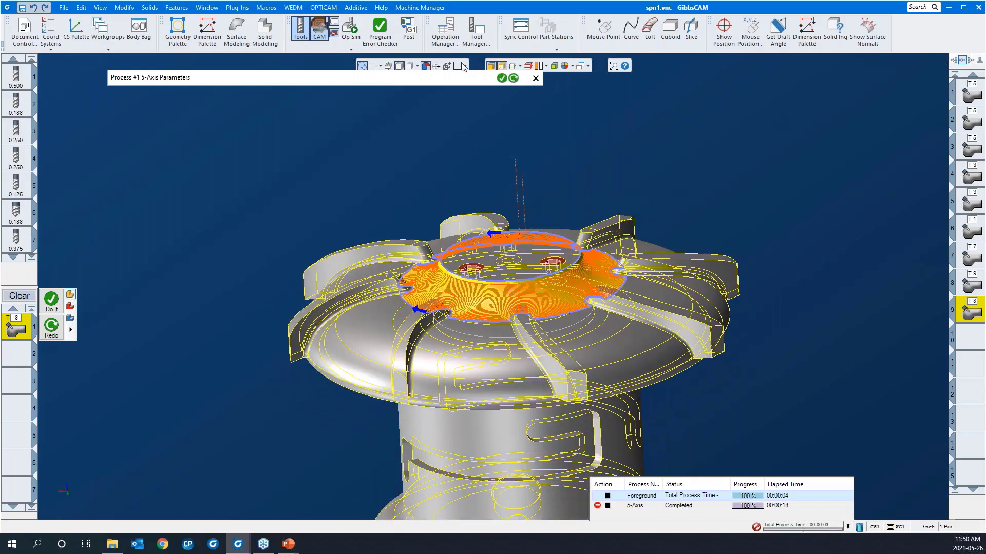
- Simulate the hub finishing operation in Op Sim at maximum playback speed, viewing the bladed top of the part up close
{"action": "left_click", "coordinate": [355, 33]}
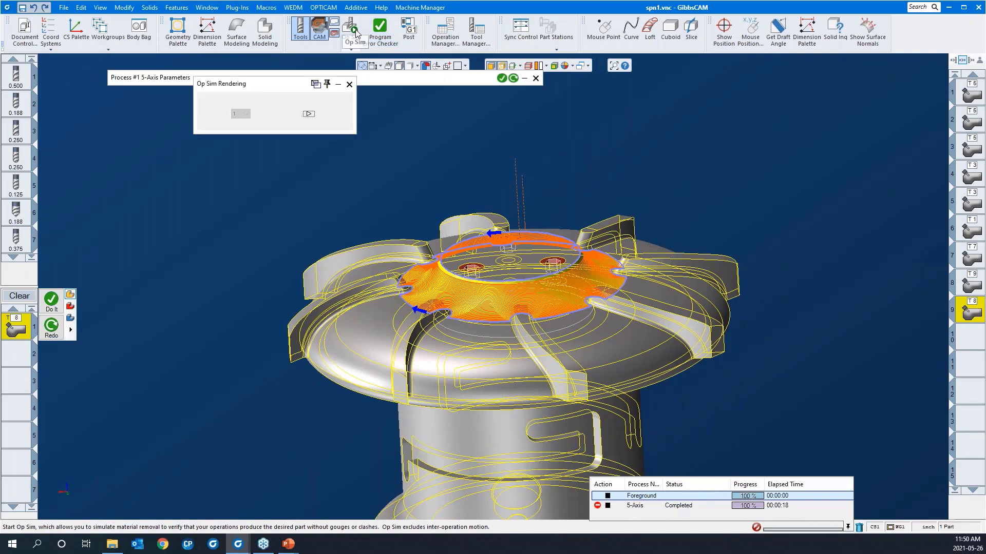
{"action": "left_click", "coordinate": [306, 114]}
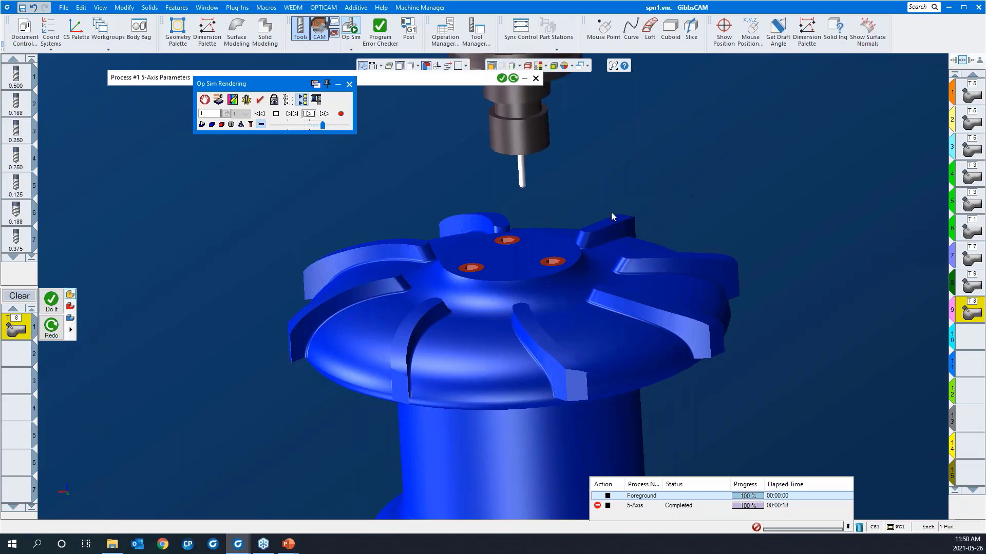
{"action": "scroll", "coordinate": [611, 212], "scroll_direction": "down", "scroll_amount": 5}
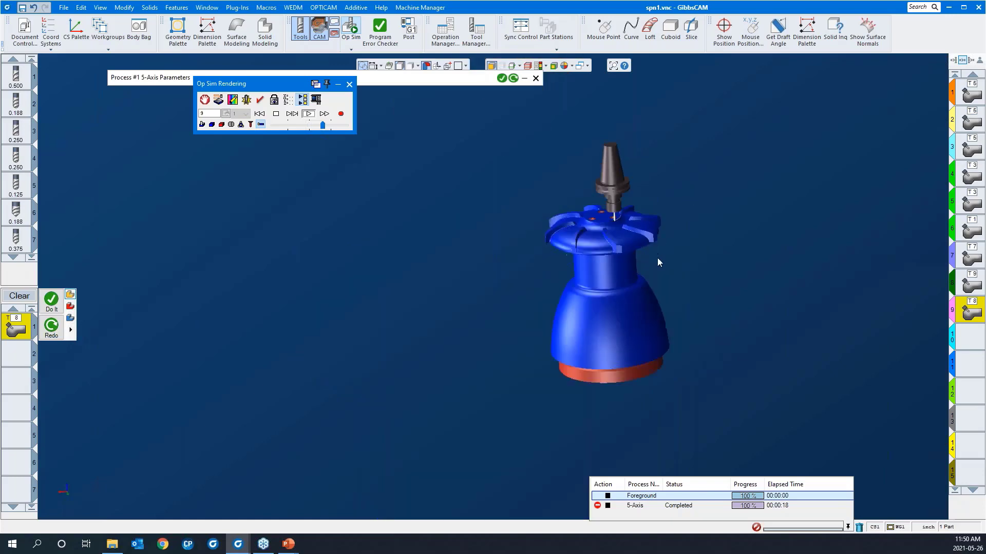
{"action": "scroll", "coordinate": [657, 258], "scroll_direction": "up", "scroll_amount": 5}
{"action": "left_click", "coordinate": [342, 126]}
{"action": "left_click", "coordinate": [342, 126]}
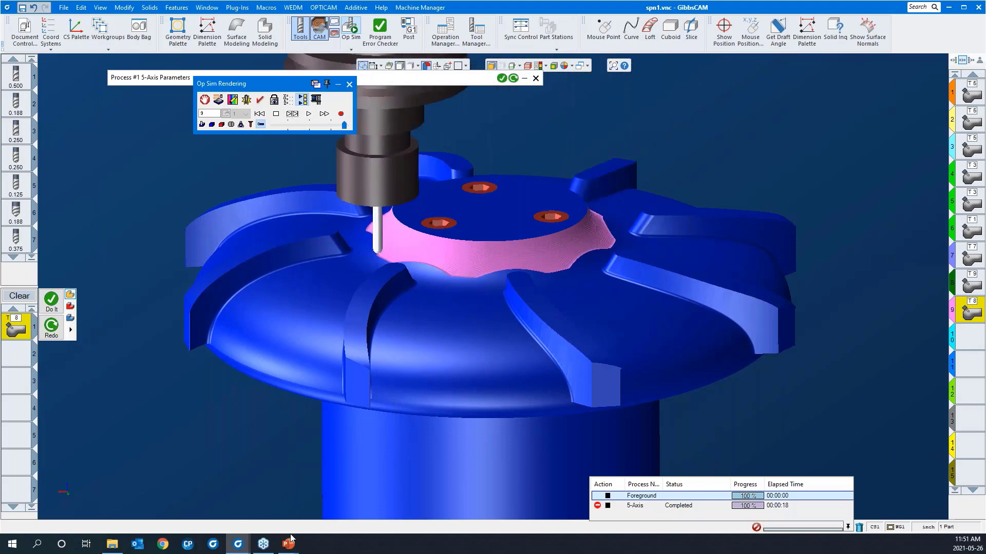
- Play the rest of the hub finishing simulation and switch to the PowerPoint presentation
{"action": "mouse_move", "coordinate": [290, 545]}
{"action": "left_click", "coordinate": [308, 114]}
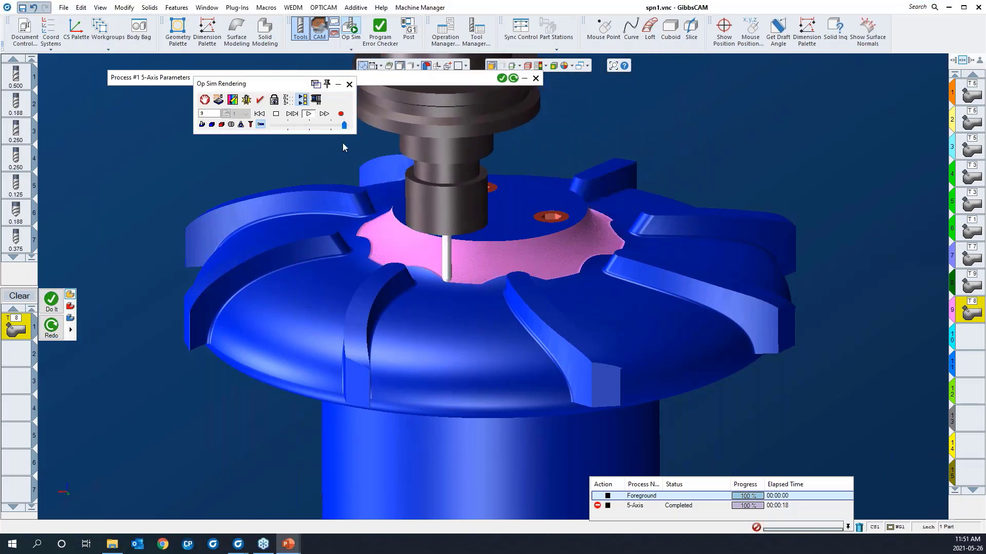
{"action": "left_click", "coordinate": [291, 114]}
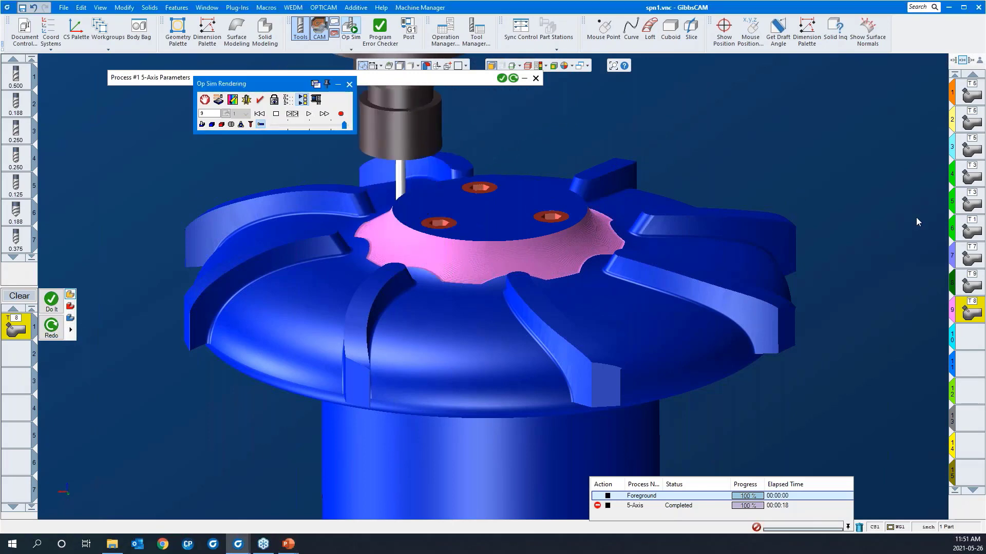
{"action": "key", "text": "alt+Tab"}
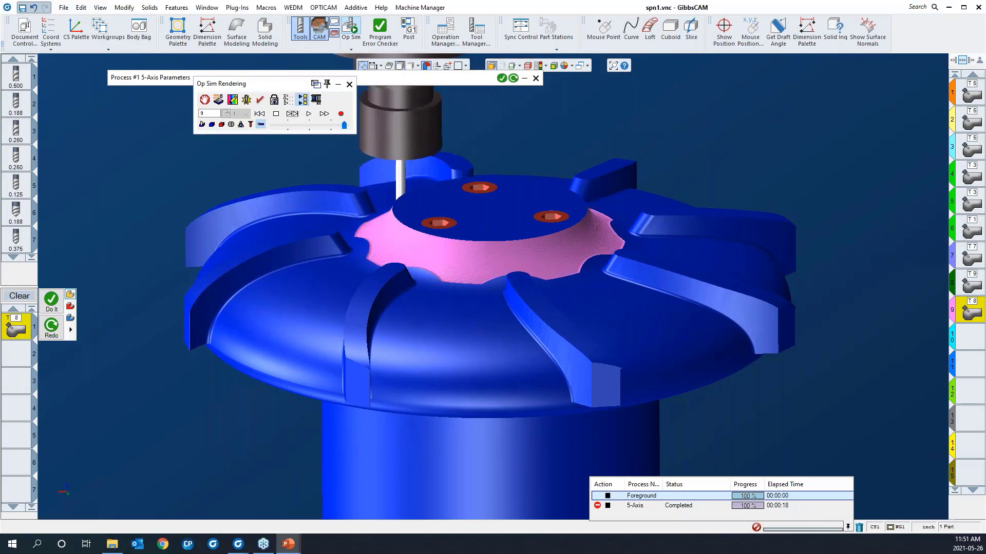